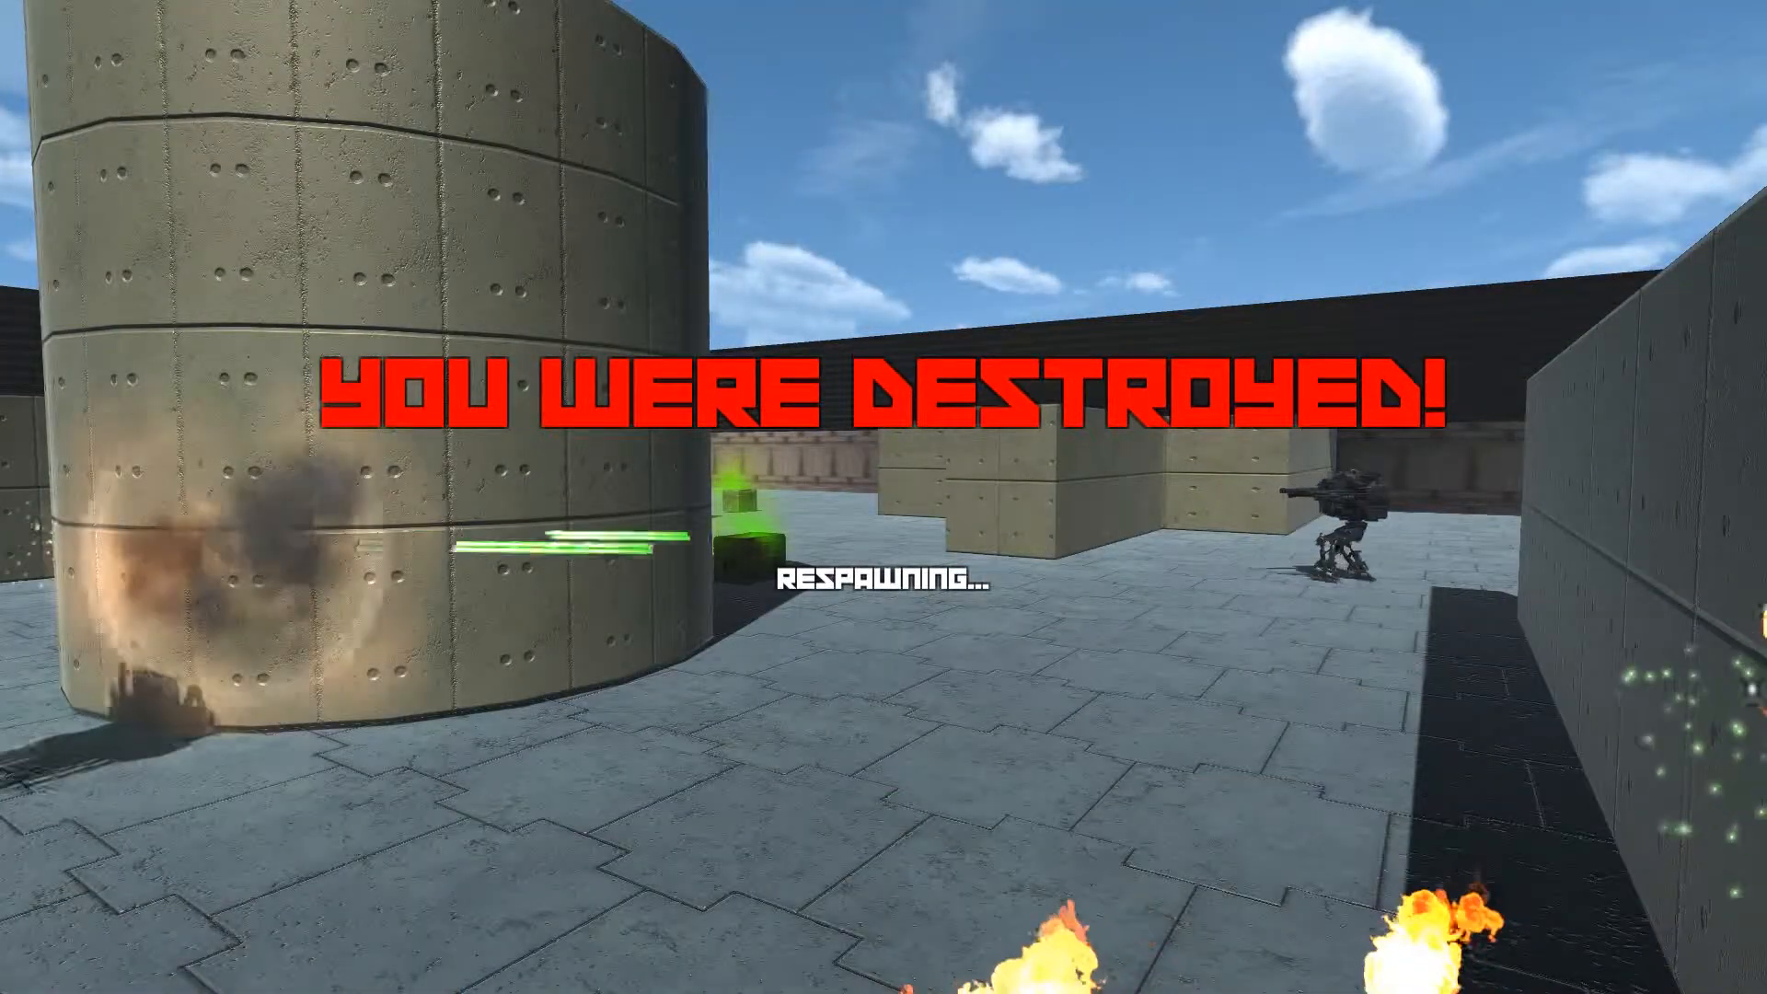
key("w")
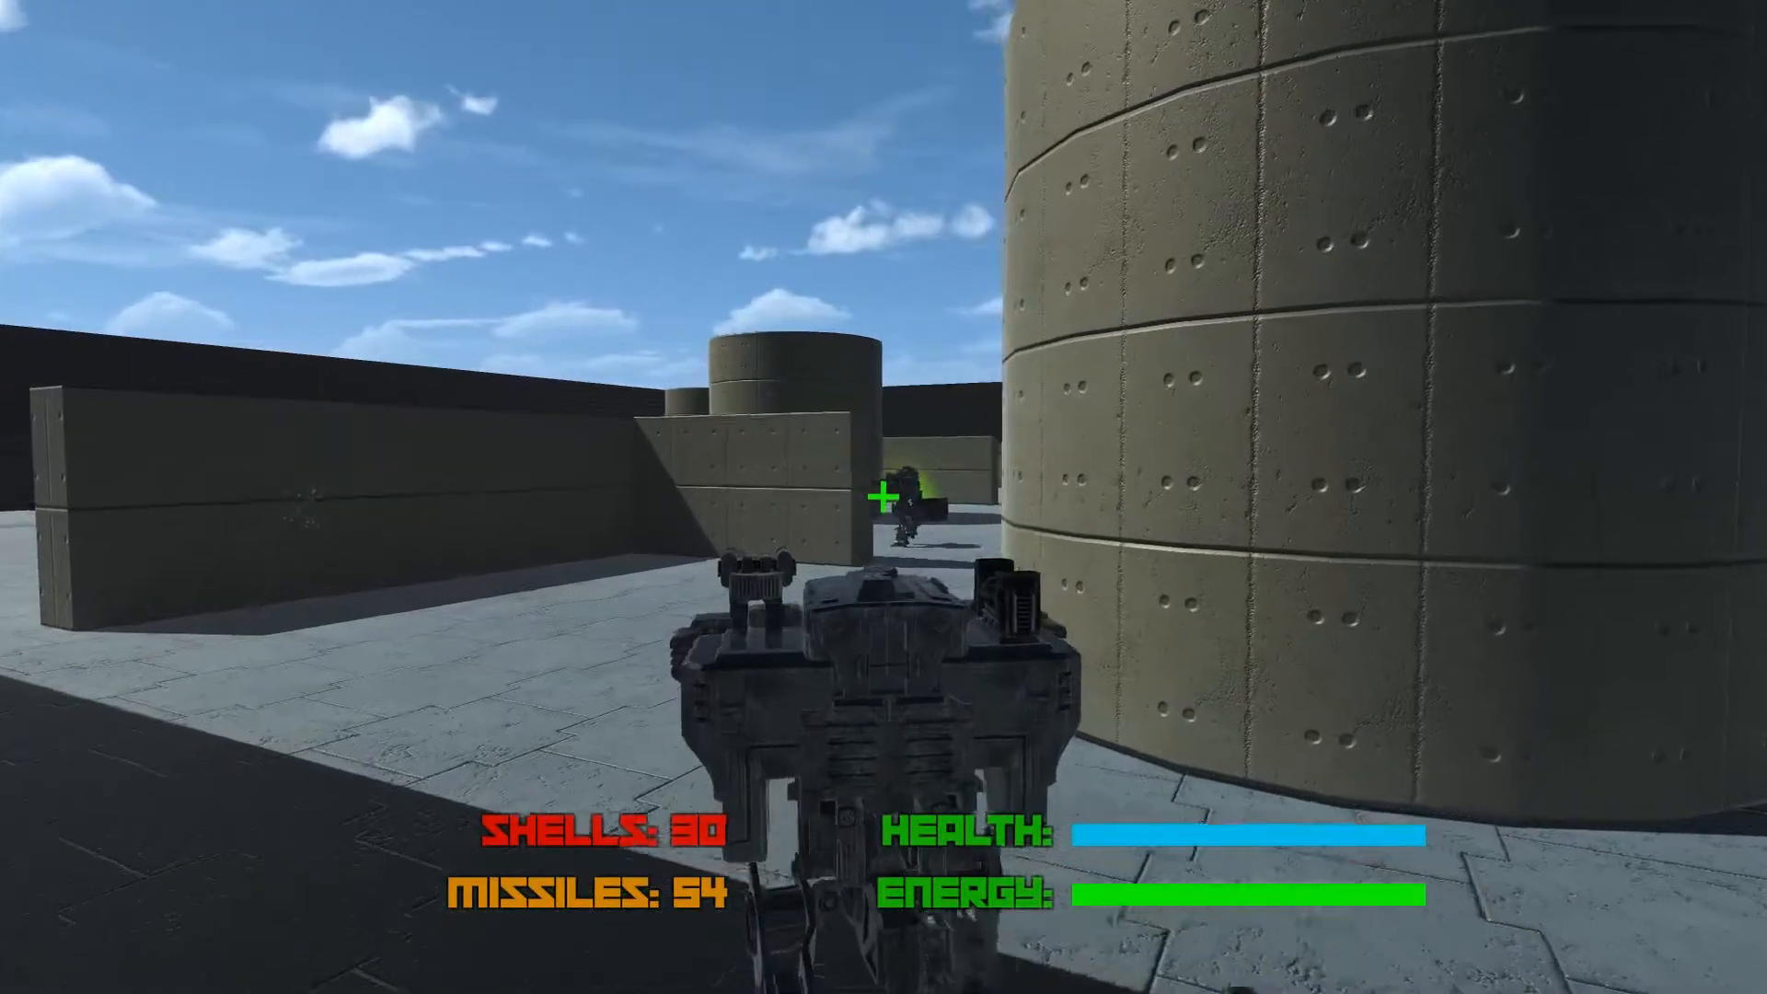
key("w")
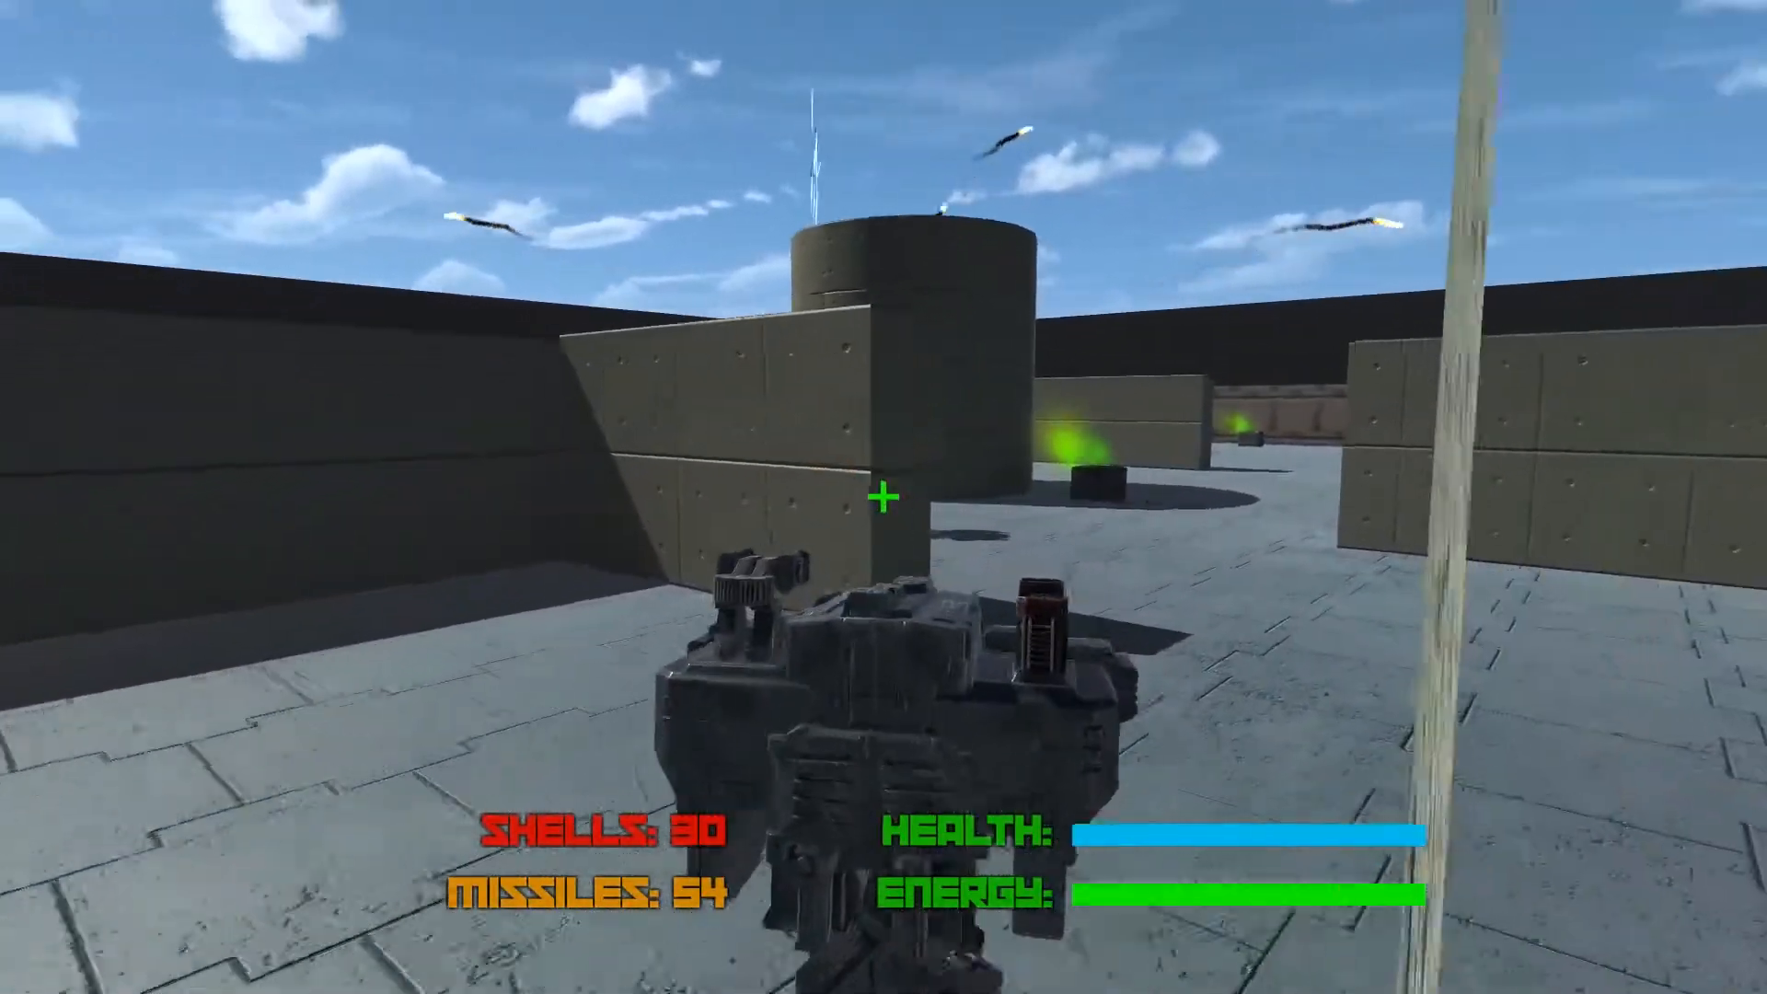
left_click(883, 497)
key("w")
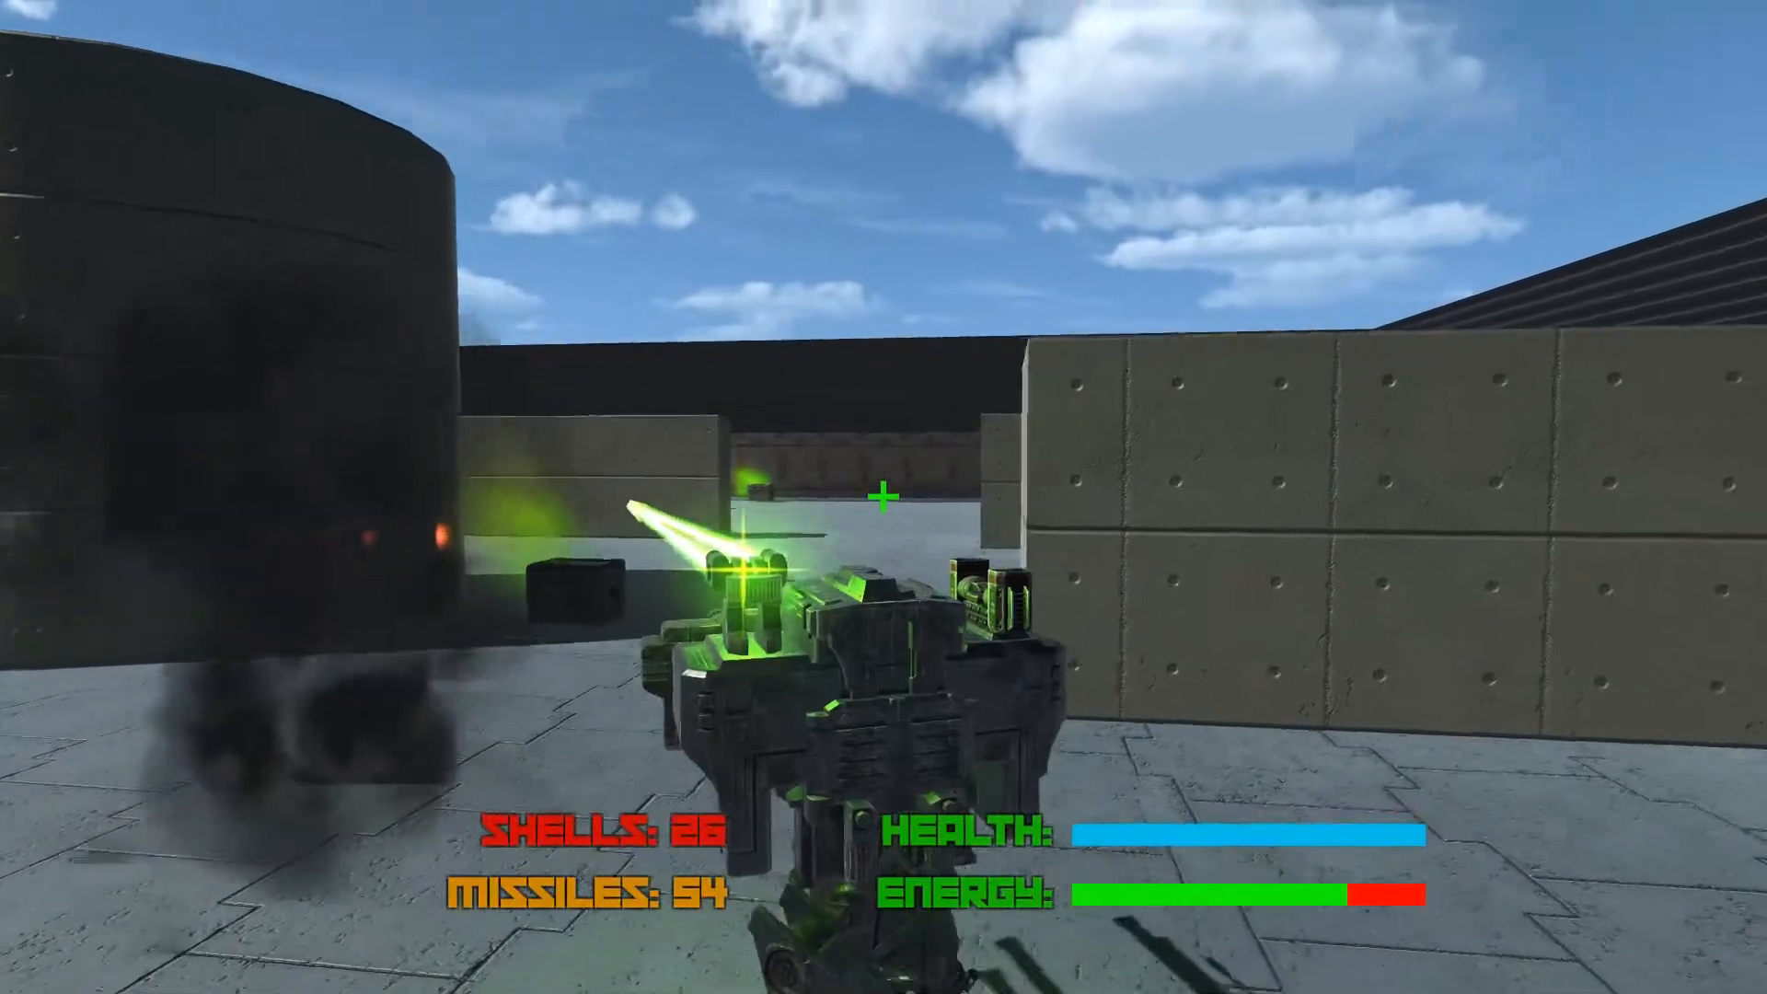
left_click(883, 497)
key("w")
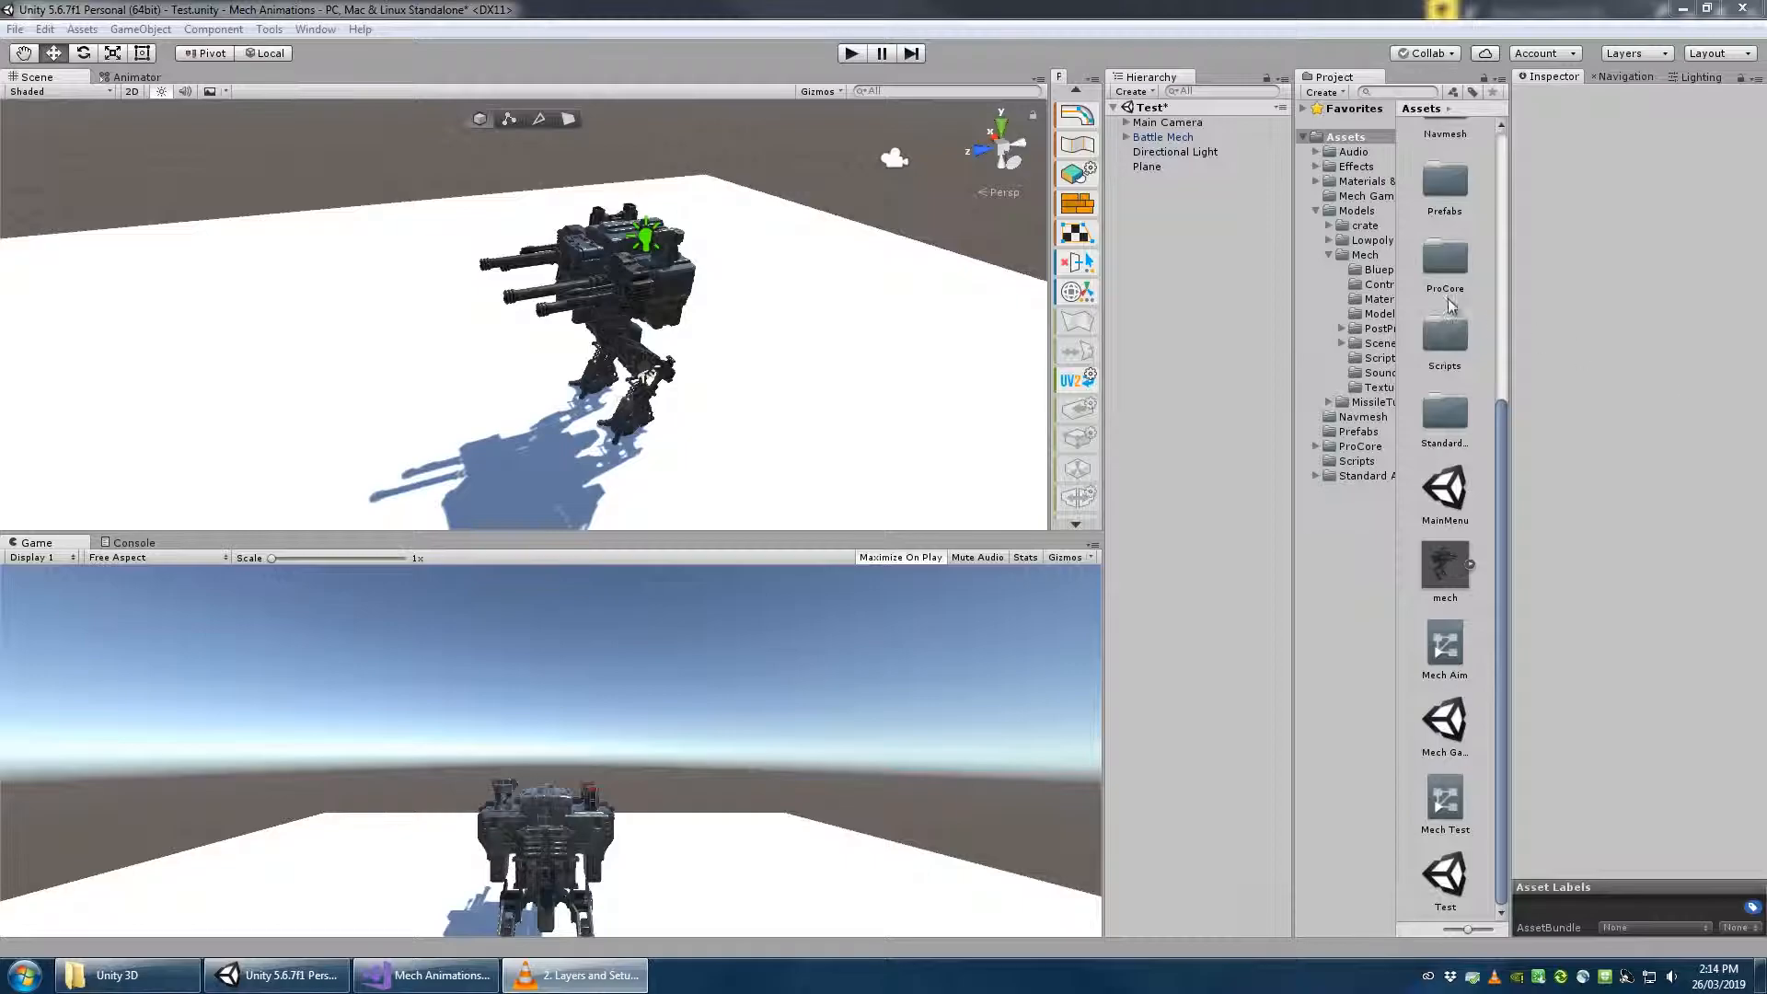
Create an Animator Controller named "Mech Movement" in the Assets folder
left_click(1166, 137)
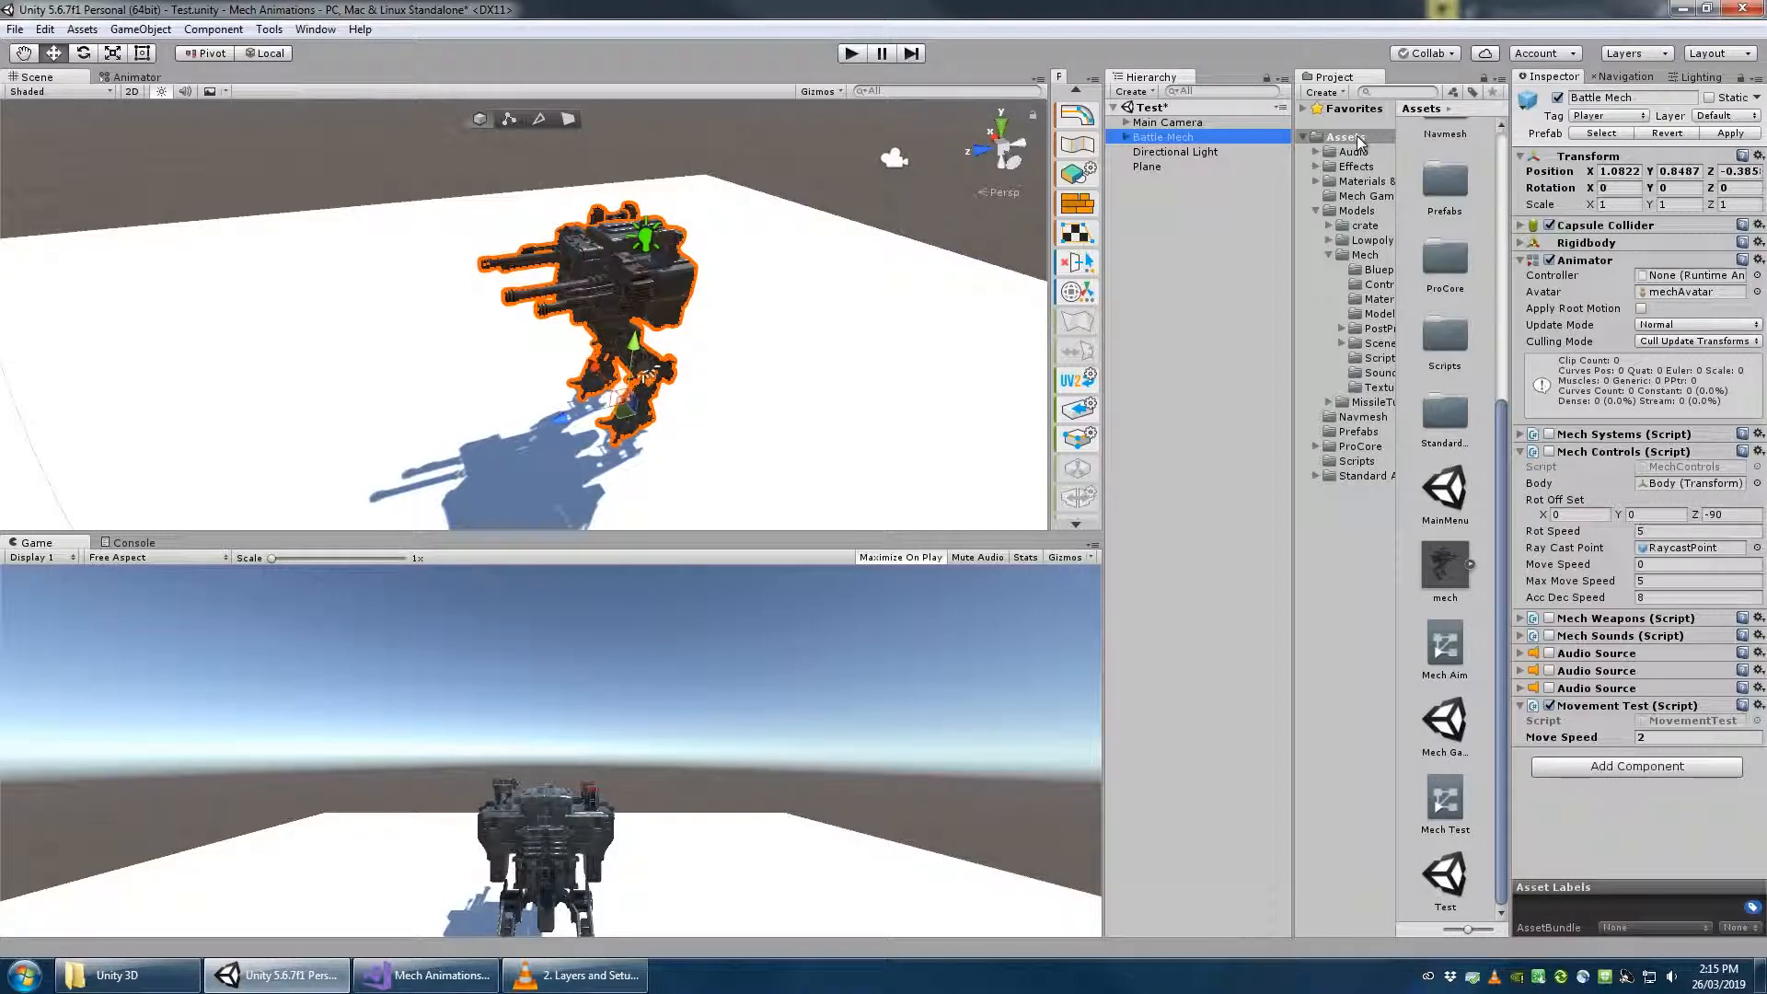
right_click(1360, 140)
mouse_move(1405, 156)
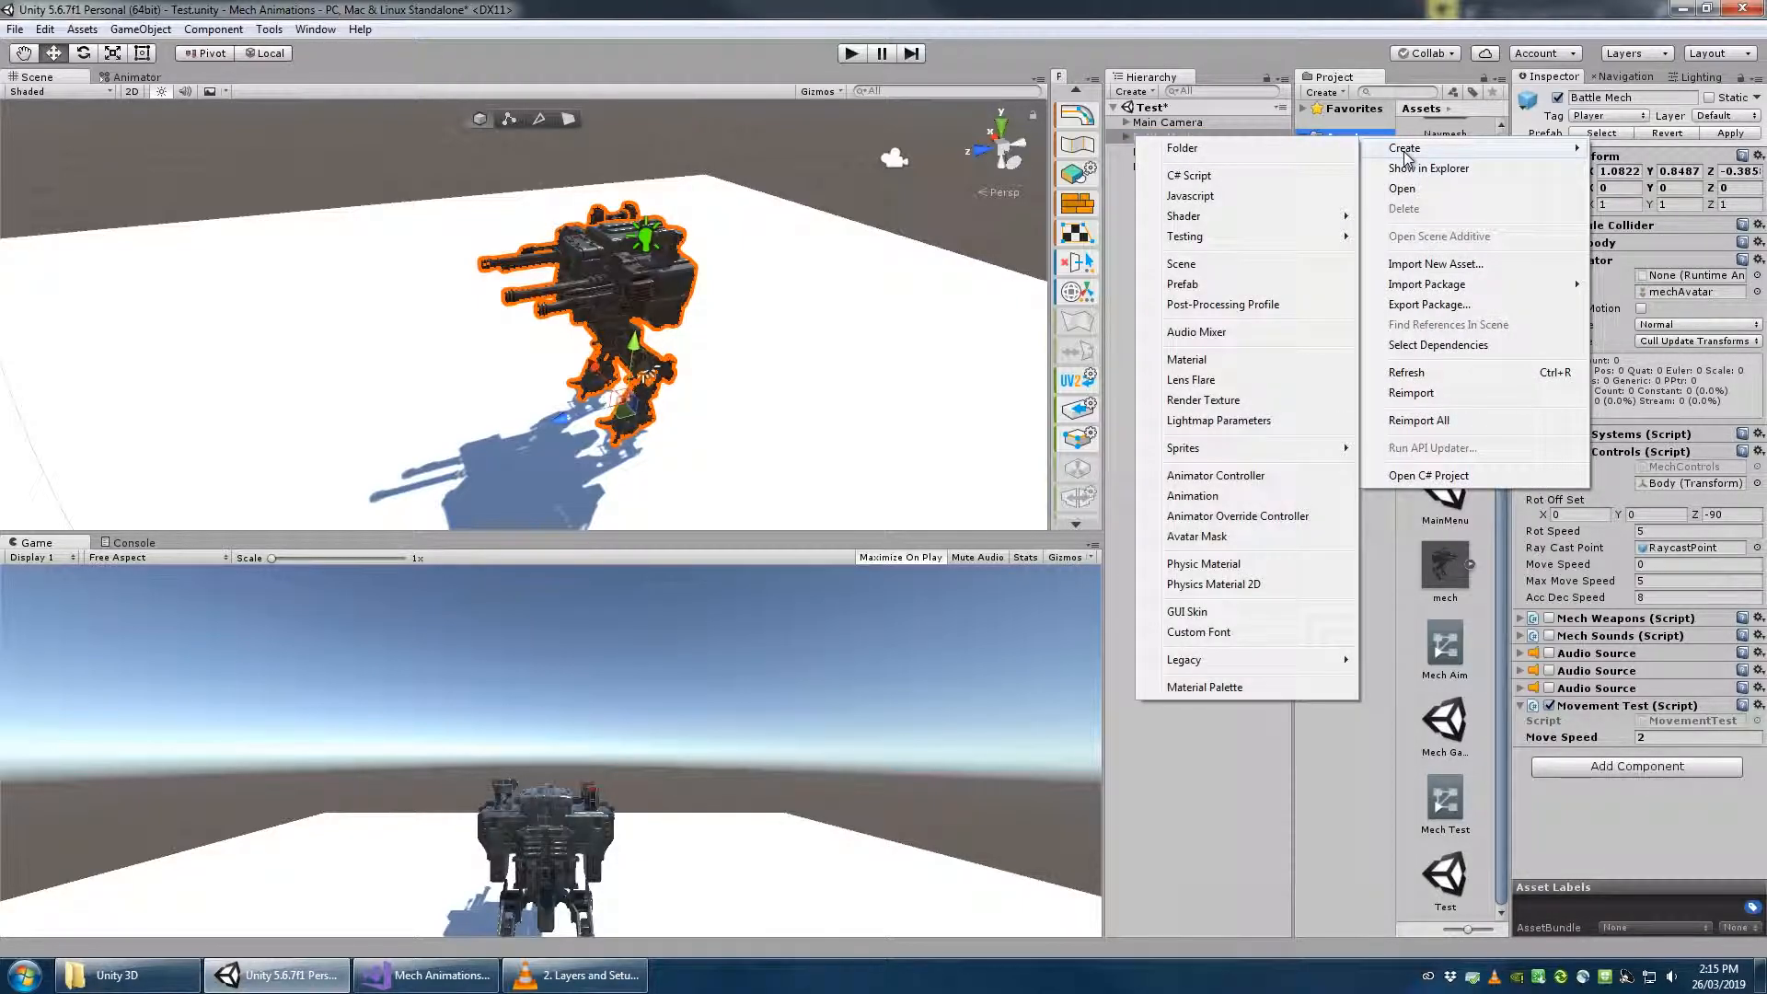
left_click(1255, 476)
type("Mech W")
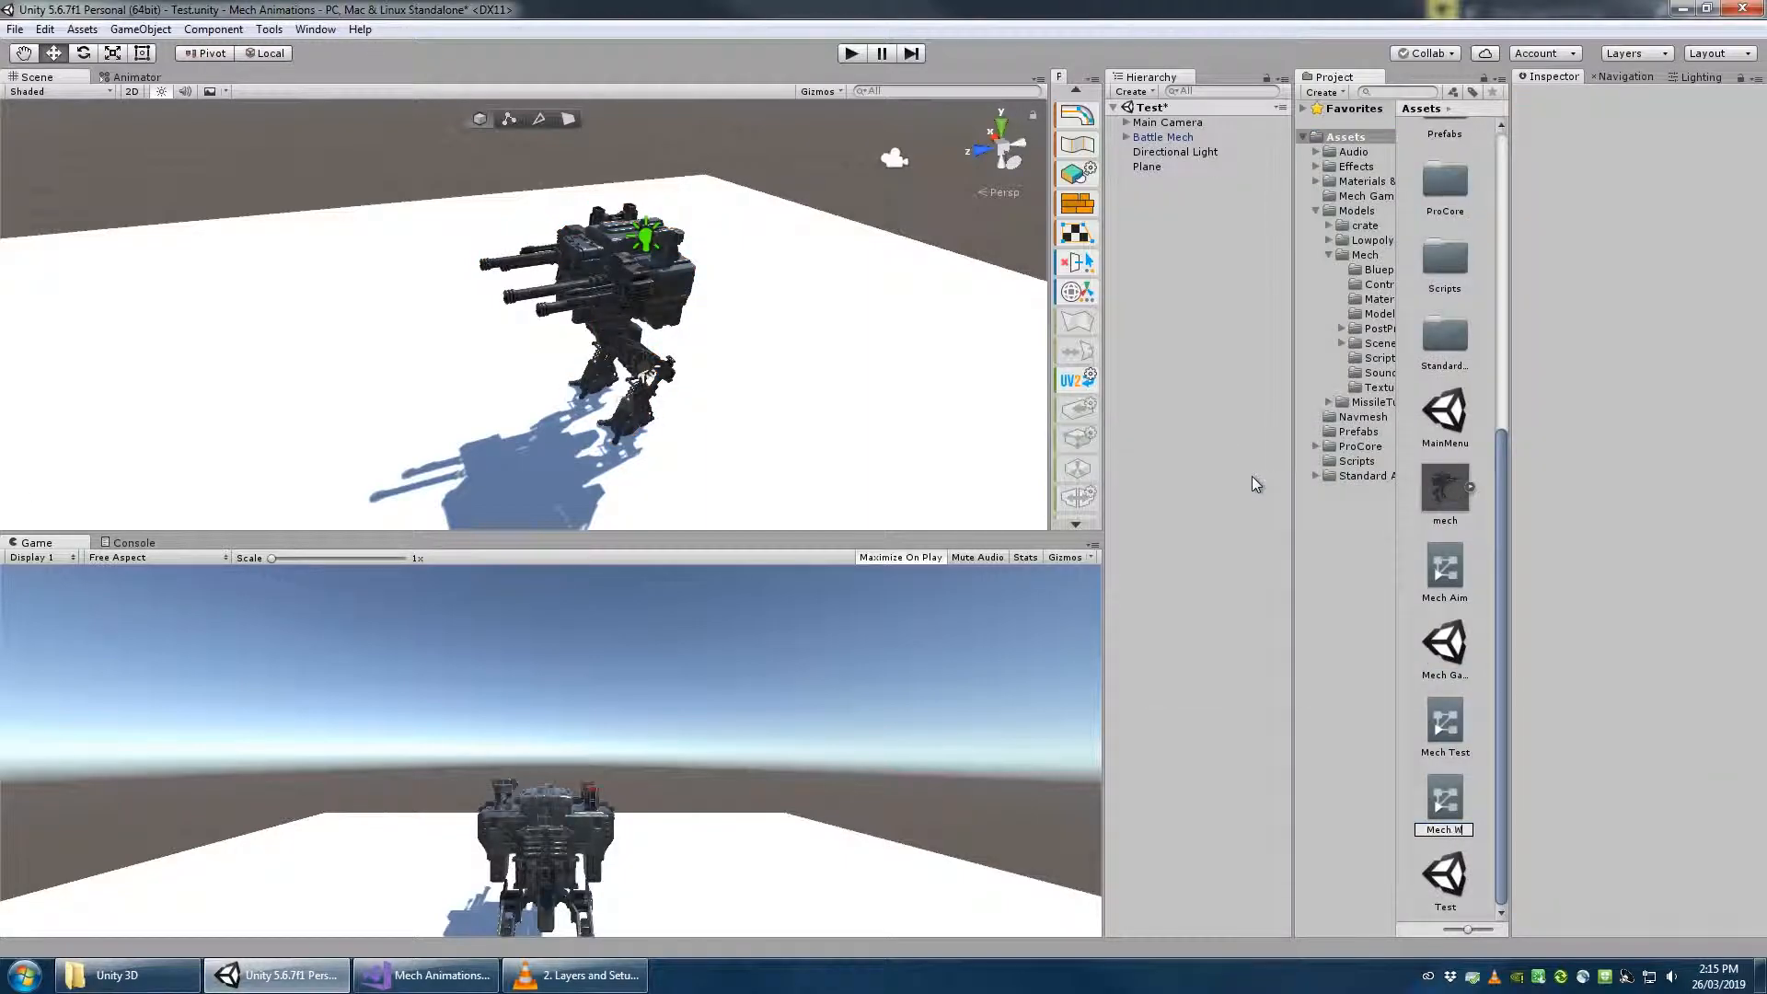
type("alking Movement")
key("Return")
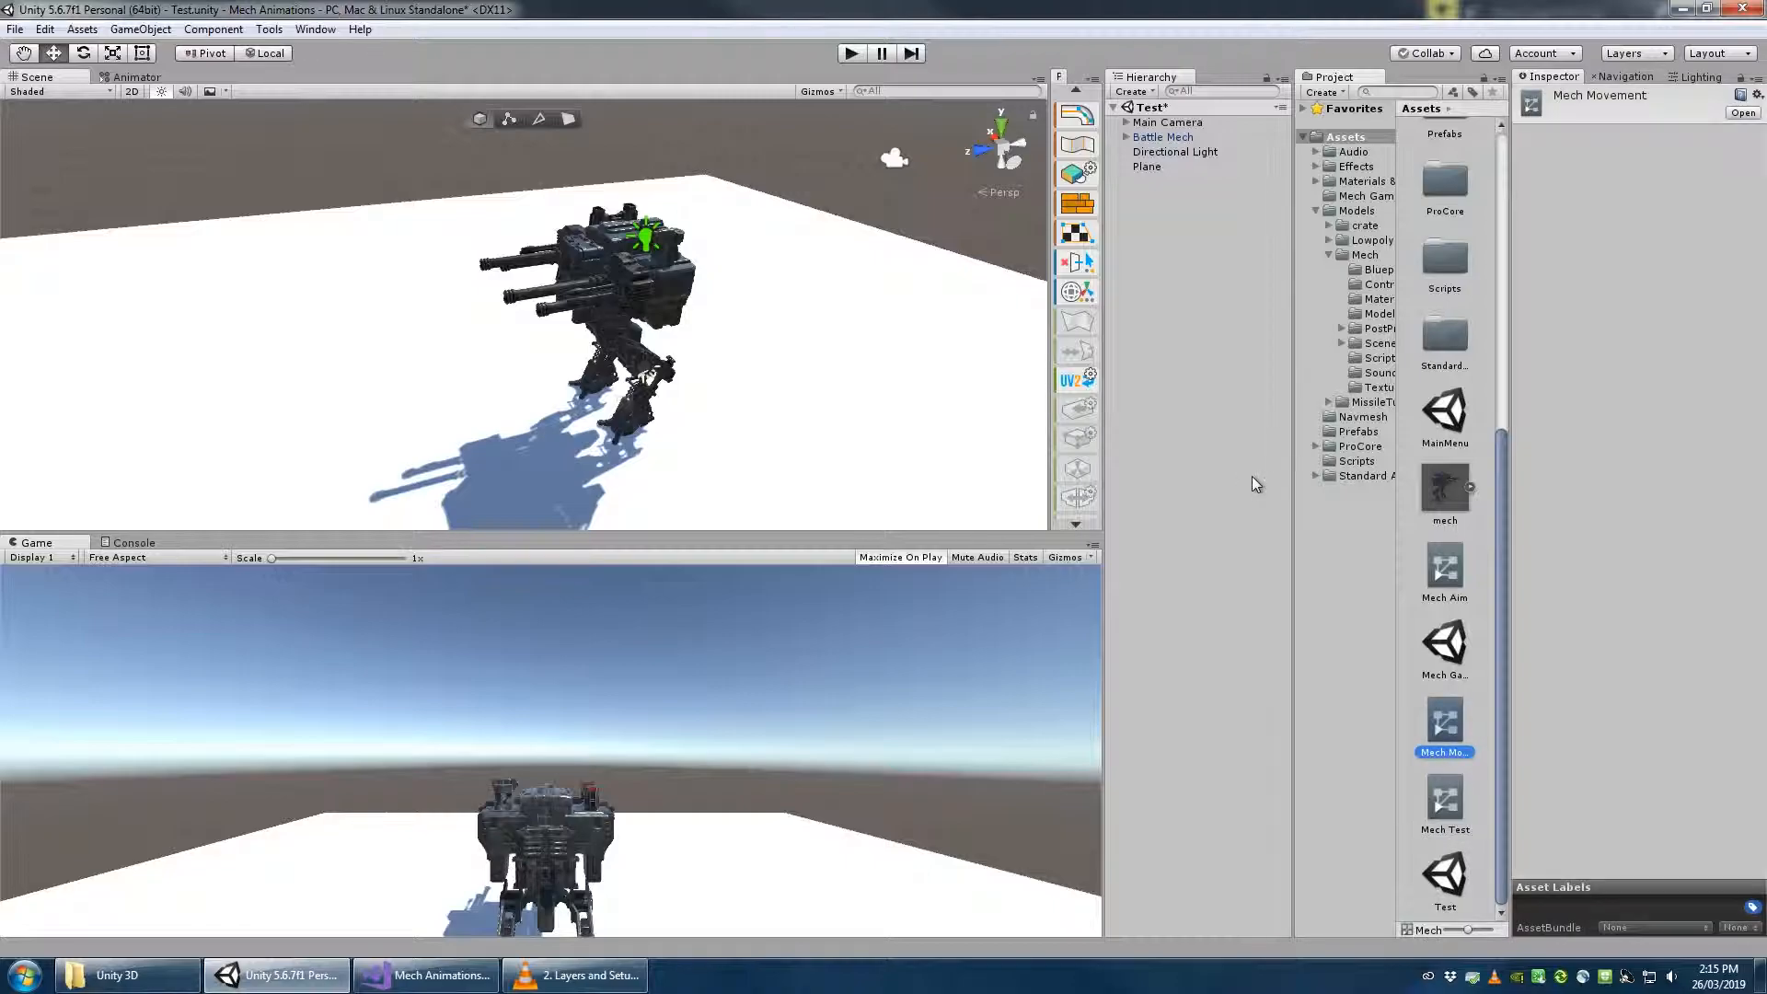
Open the Mech Movement controller and rename its Base Layer to "Movement"
double_click(1445, 721)
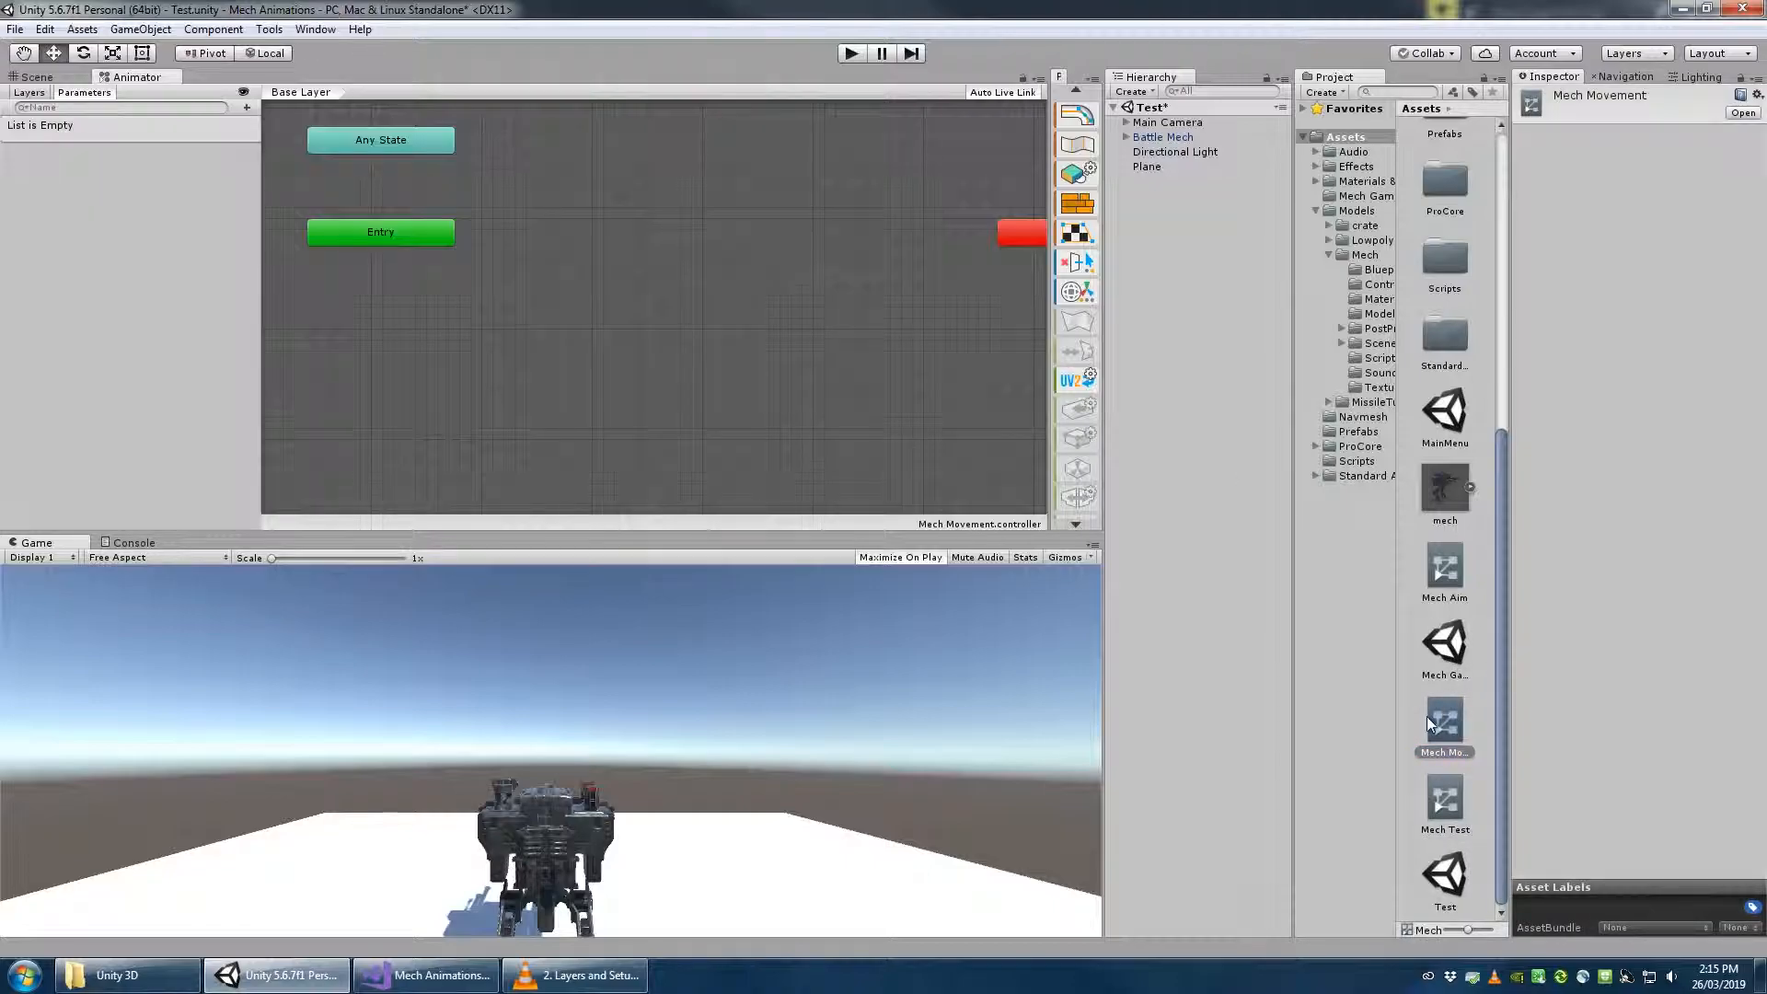
middle_click_drag(682, 246, 678, 379)
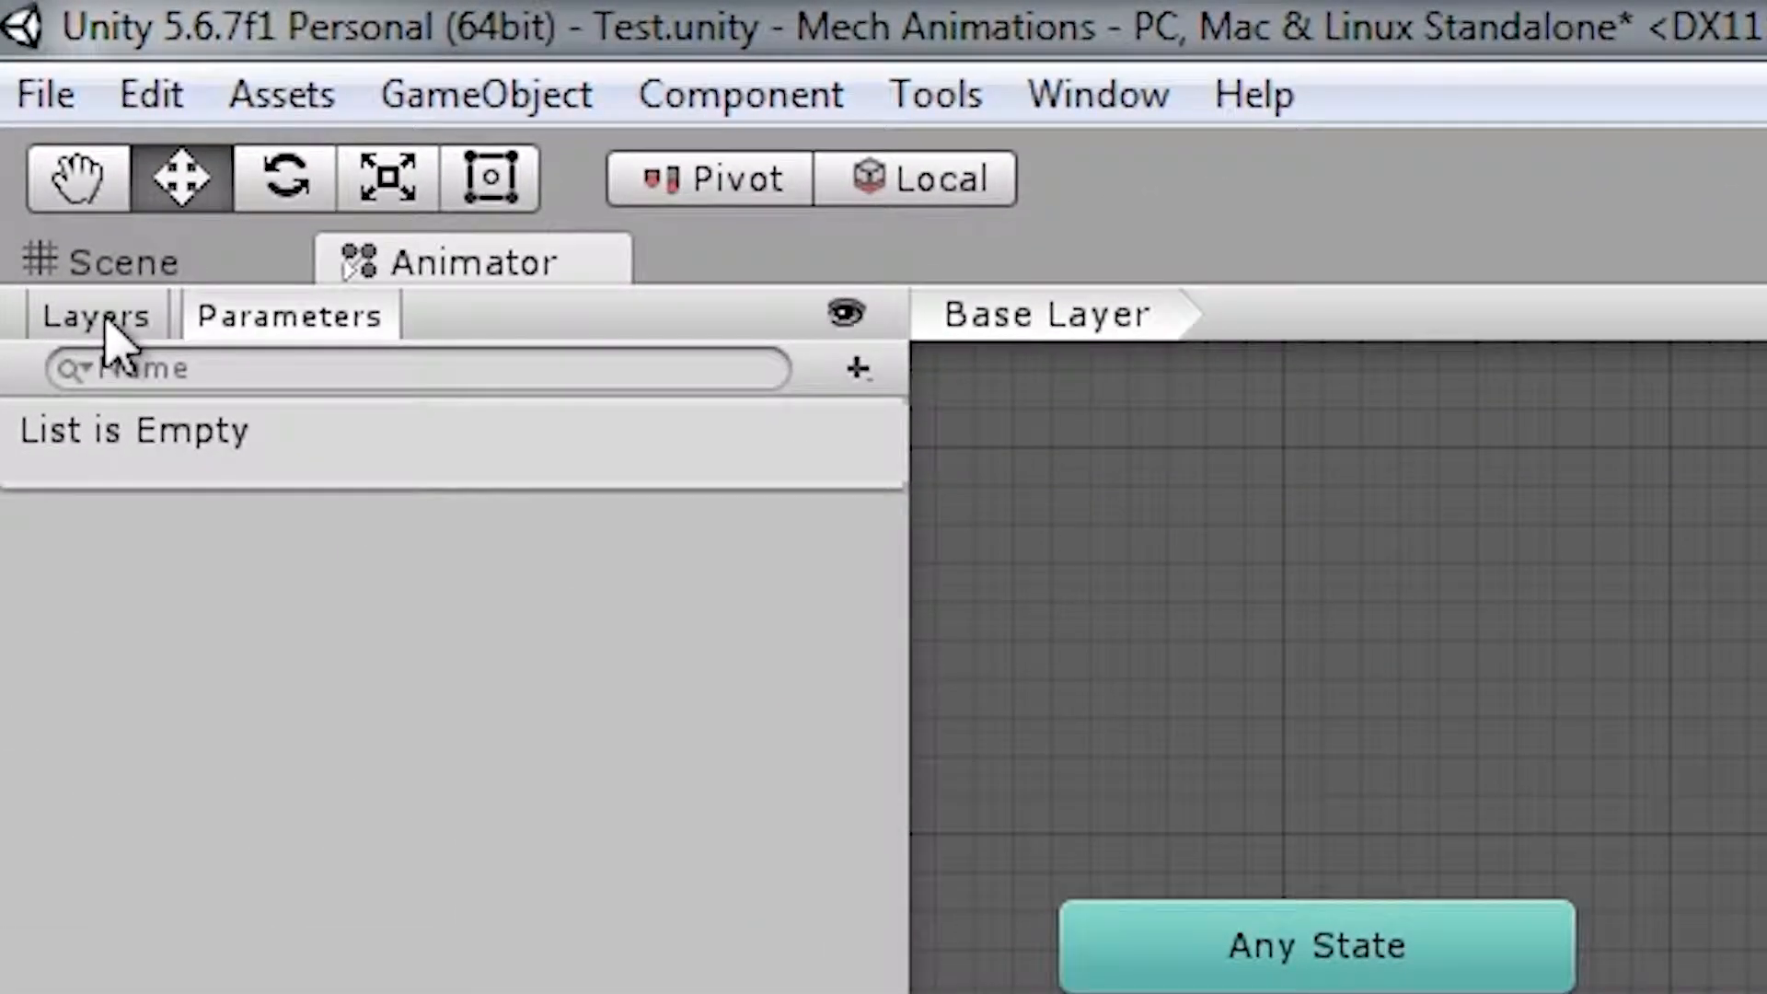
left_click(54, 175)
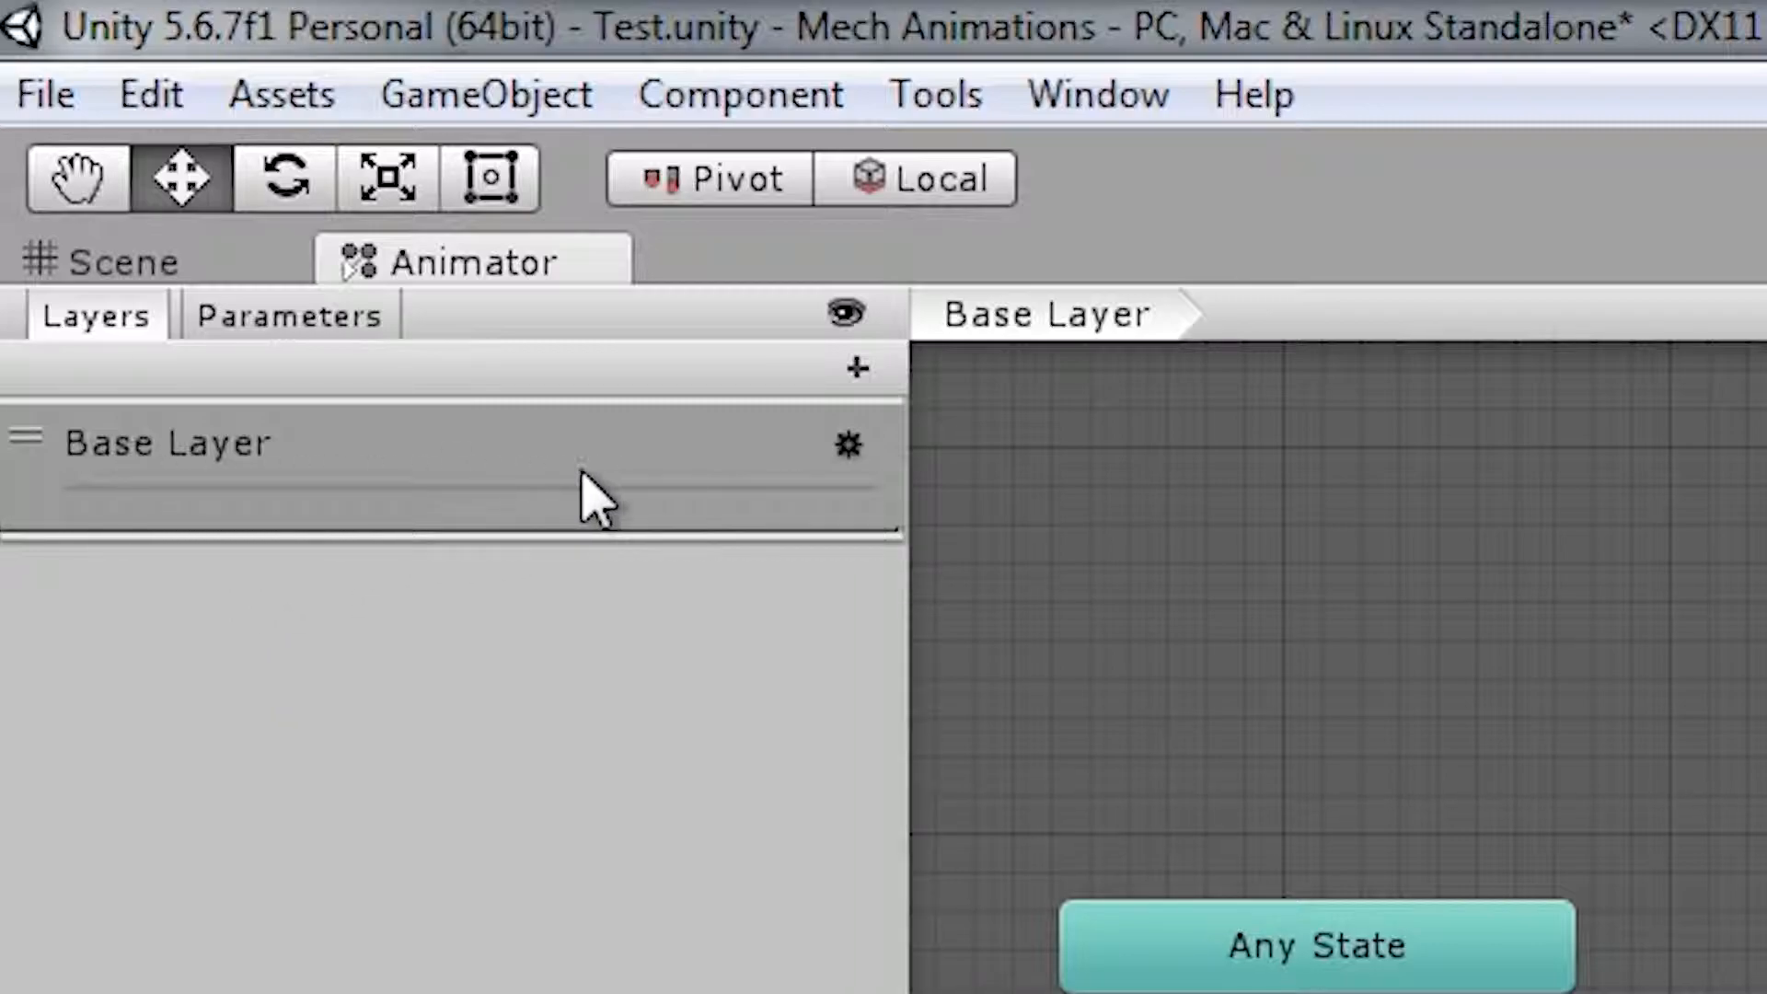
left_click(245, 462)
left_click(250, 457)
type("Movement")
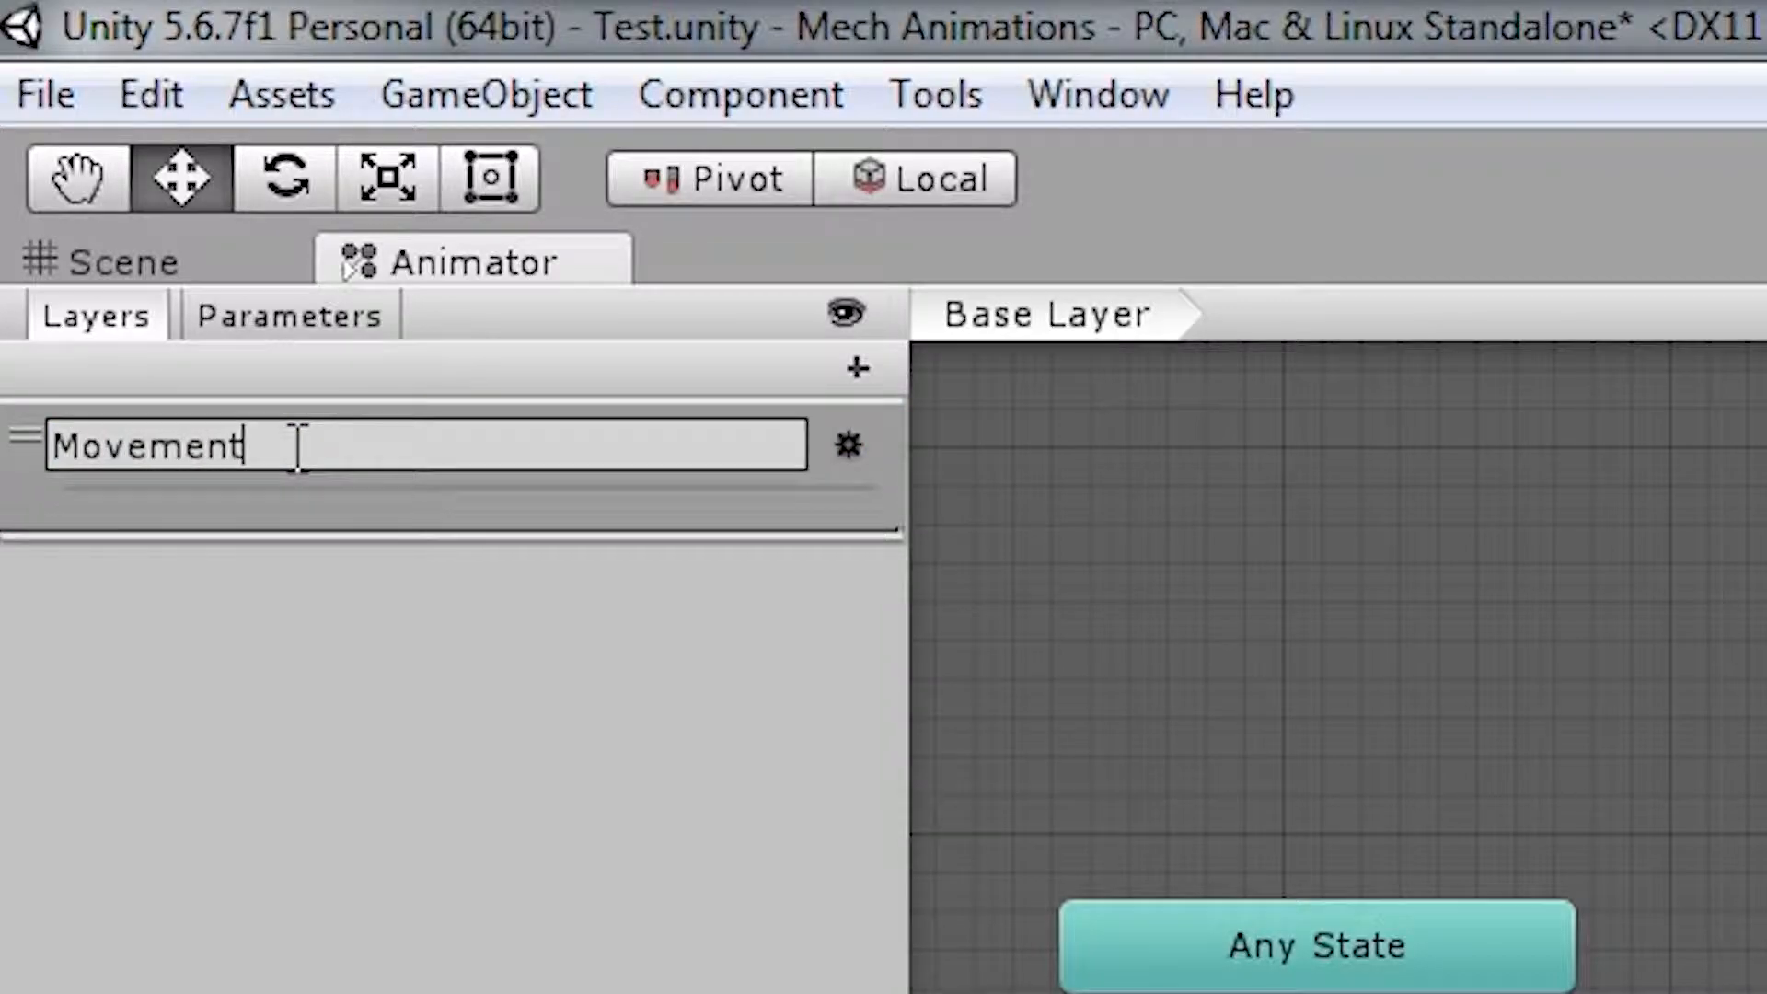
key("Return")
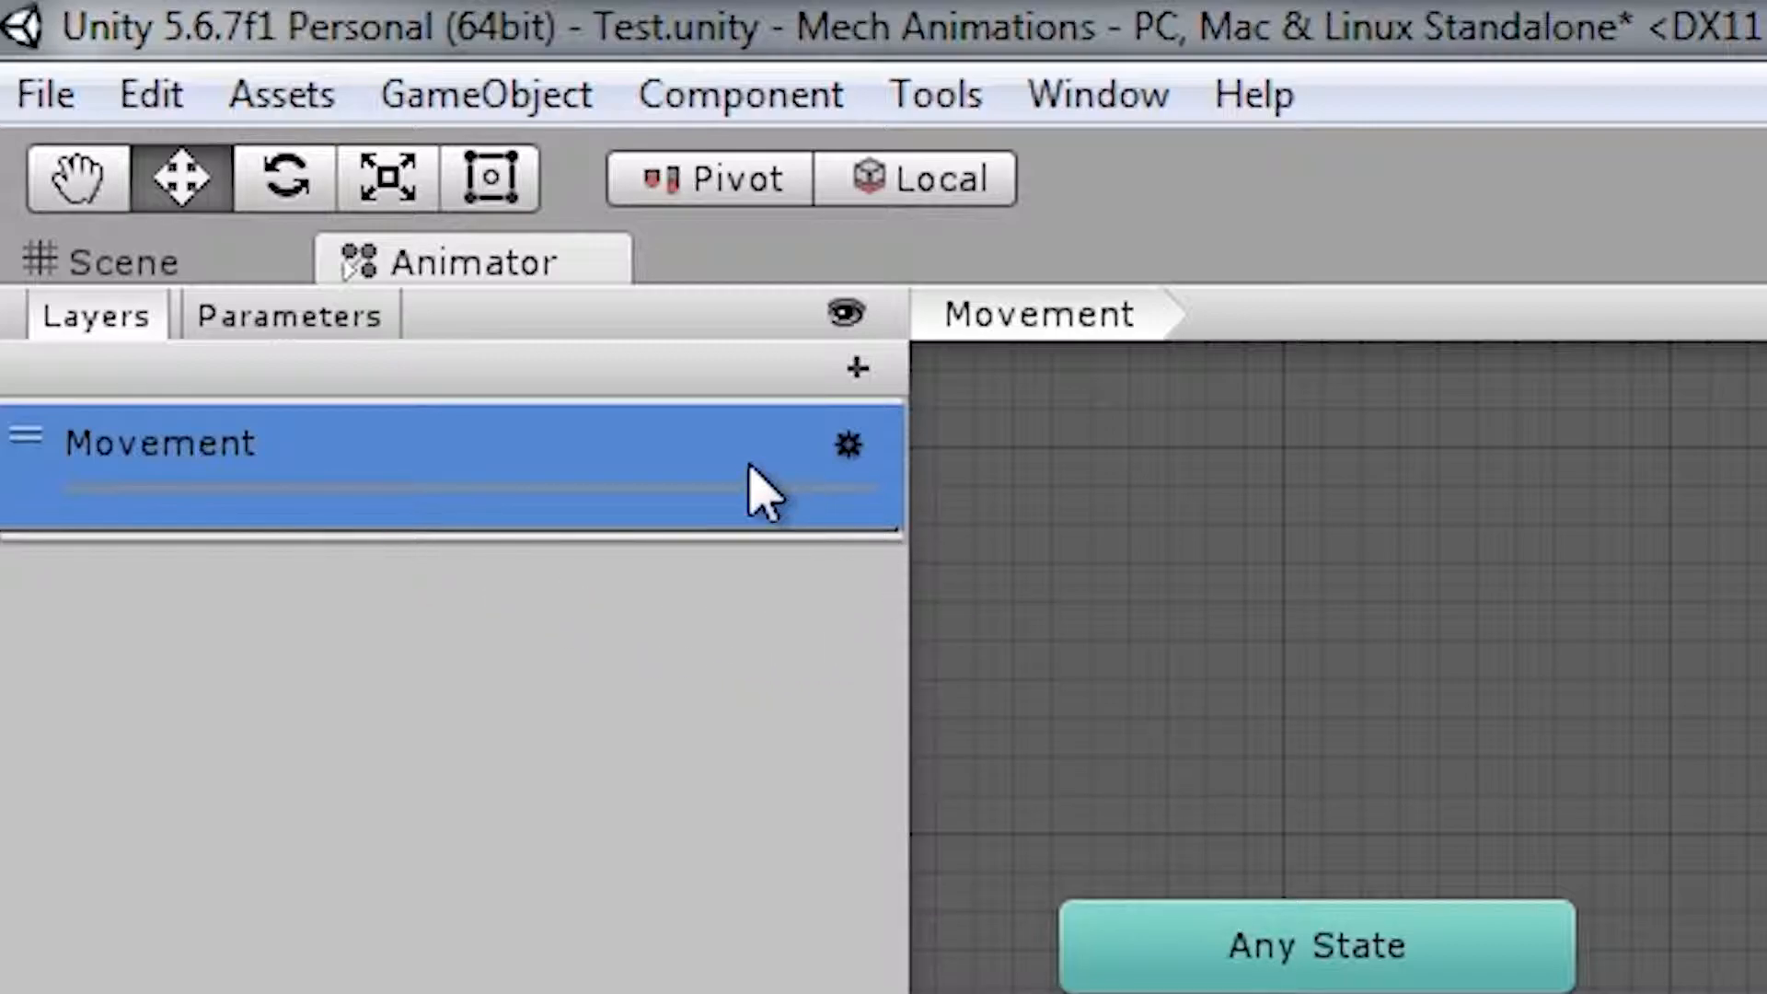
Review the Movement layer's settings, including weight, mask and blending, and close them without changes
left_click(847, 445)
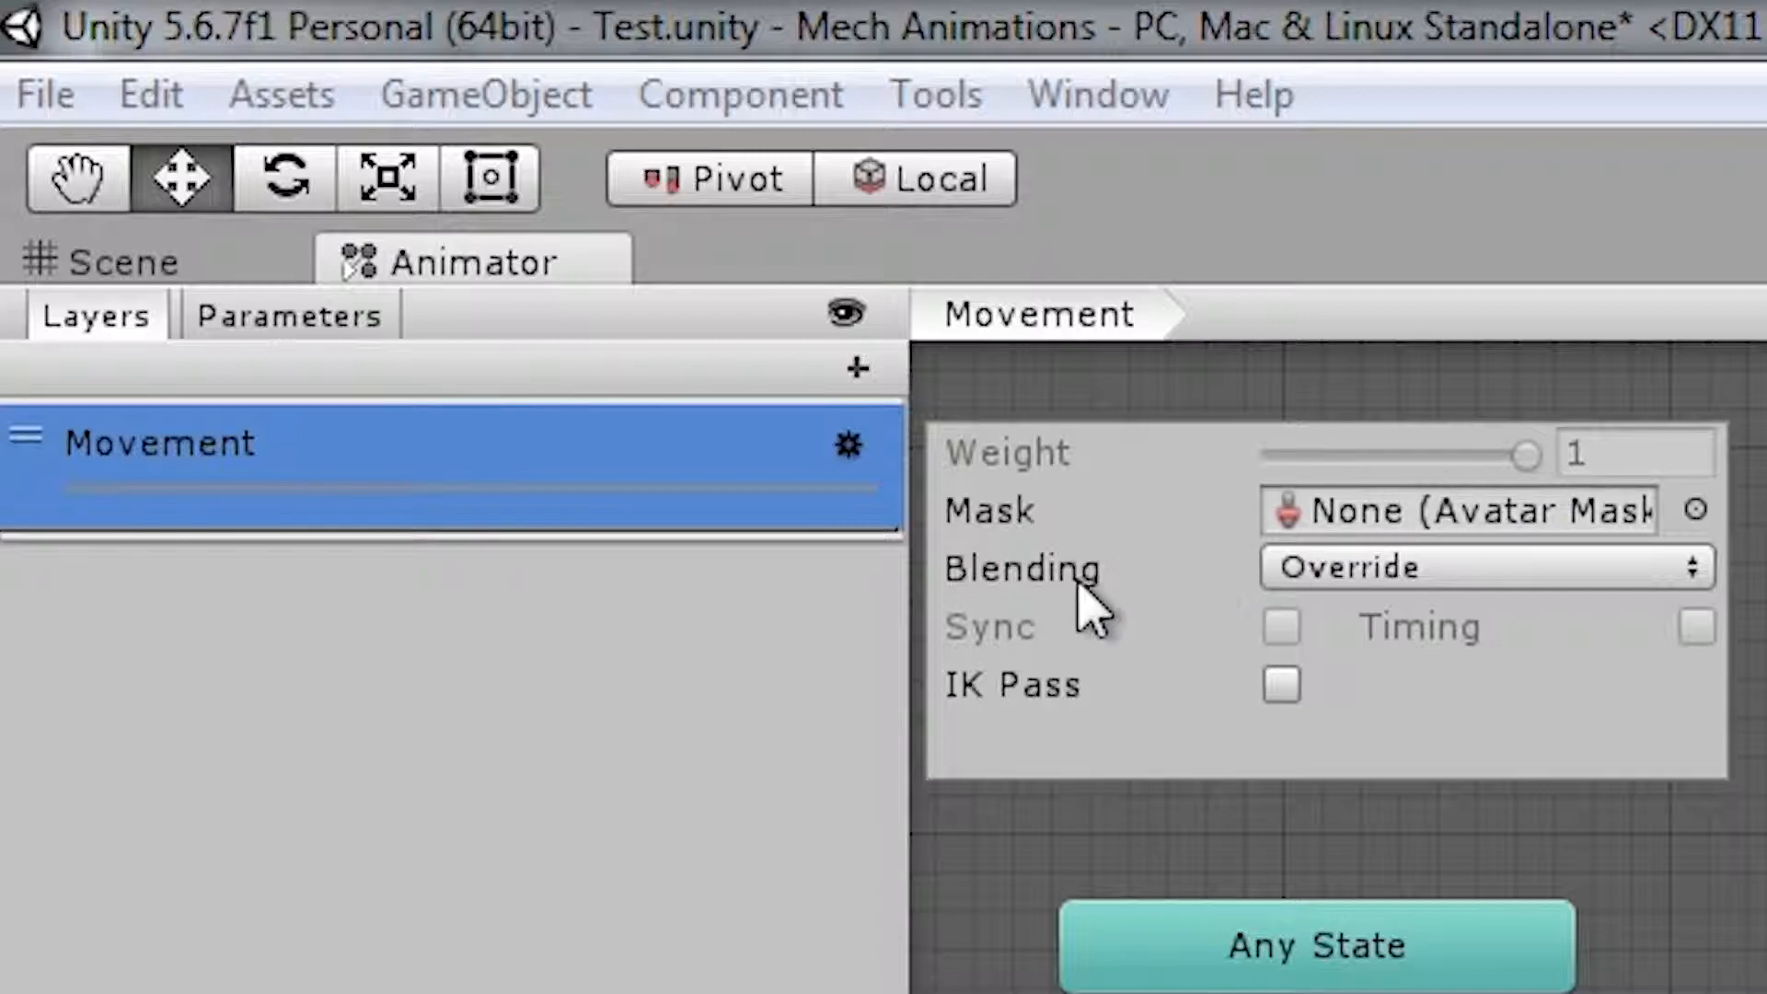
left_click(617, 768)
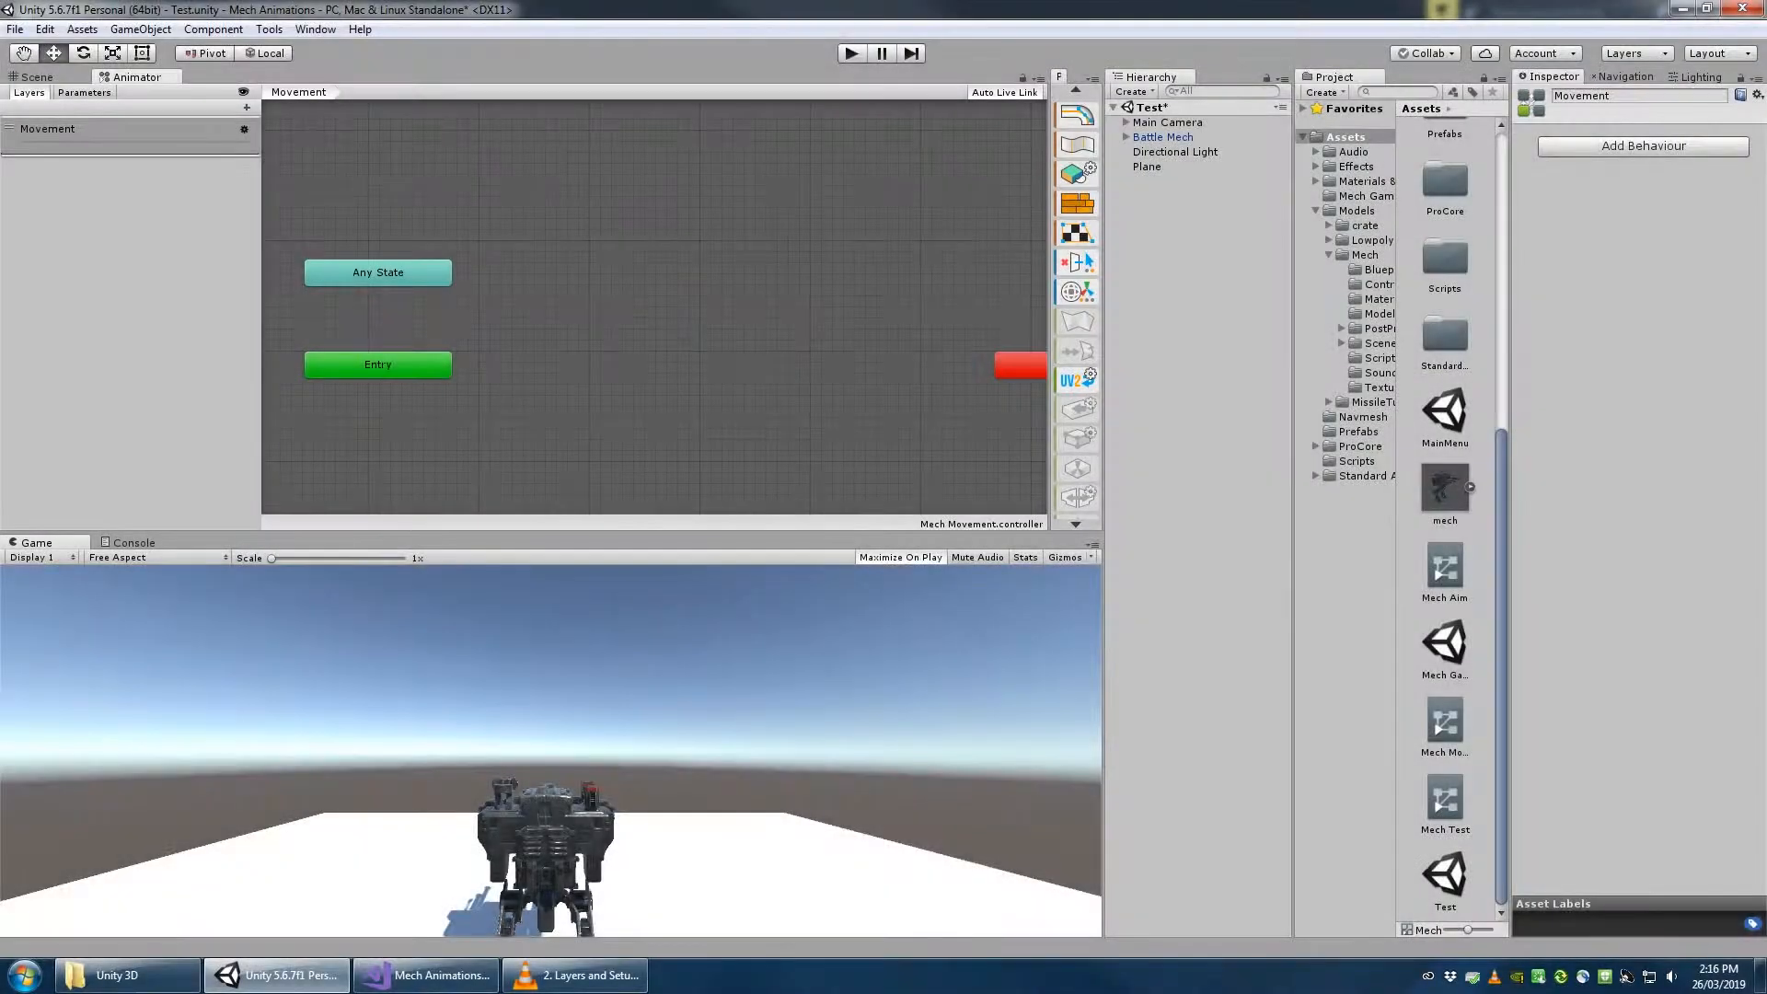
left_click(1077, 16)
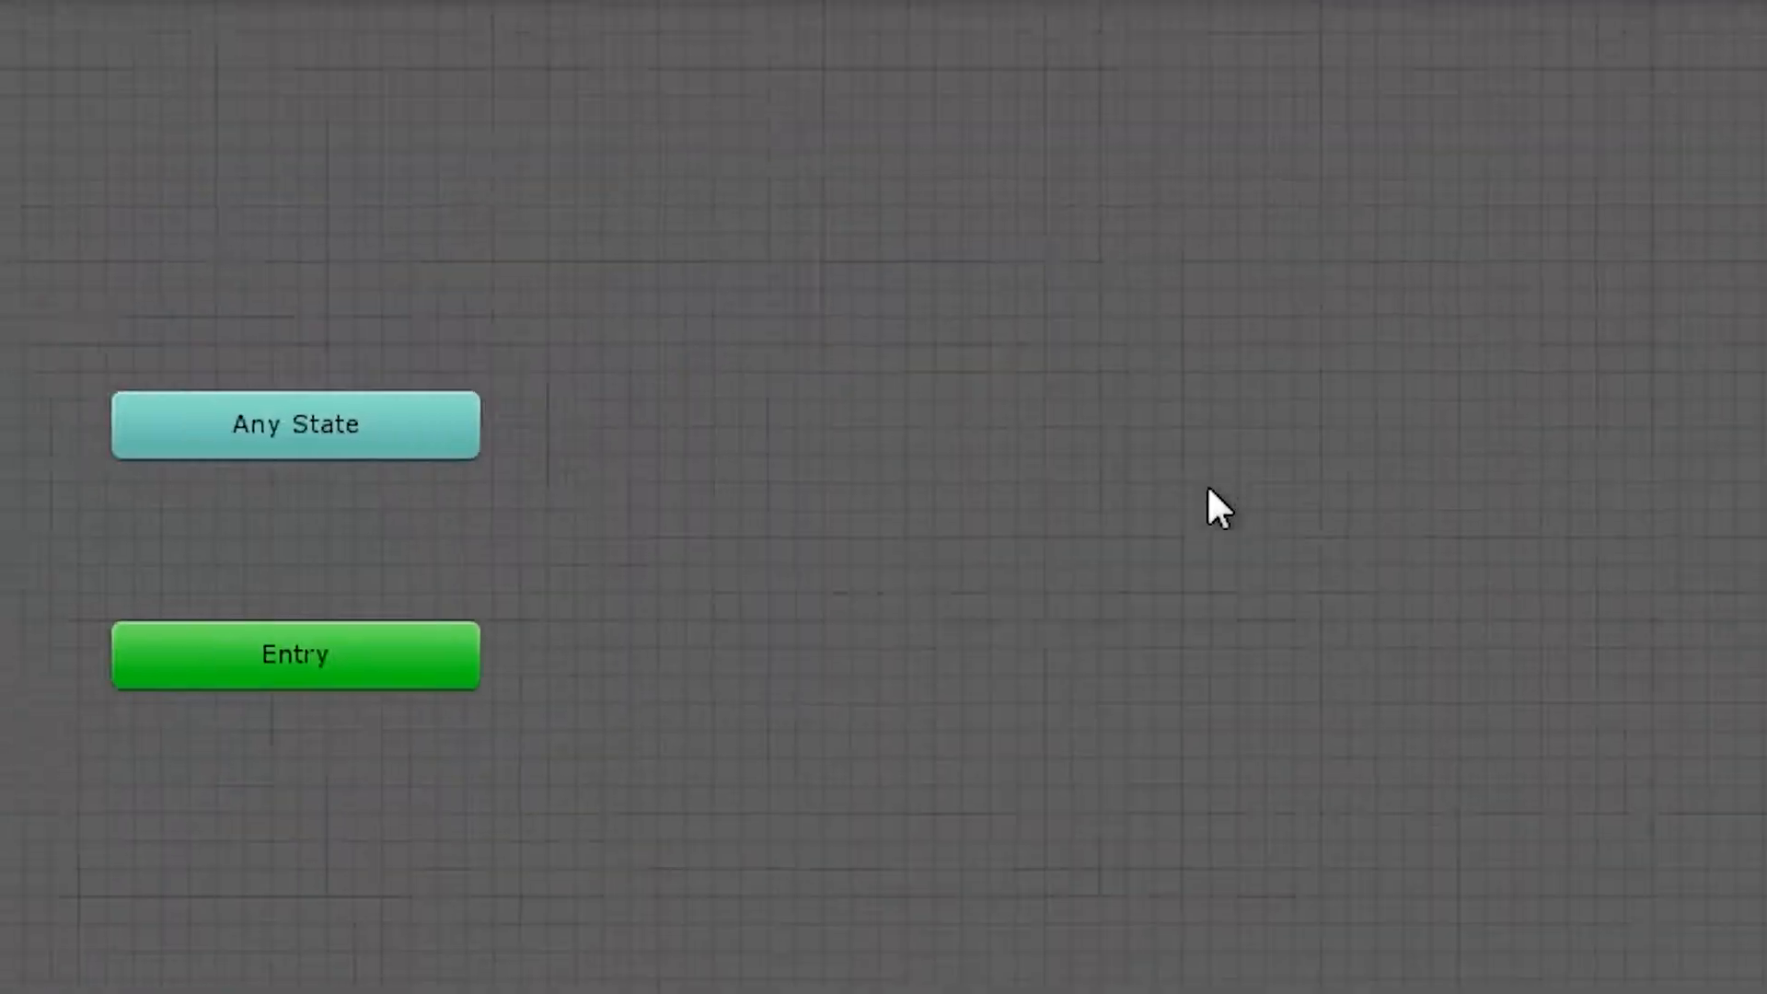
Create an empty state named "Startup" beside Any State and assign it the SleepToDefault motion
right_click(511, 525)
mouse_move(611, 560)
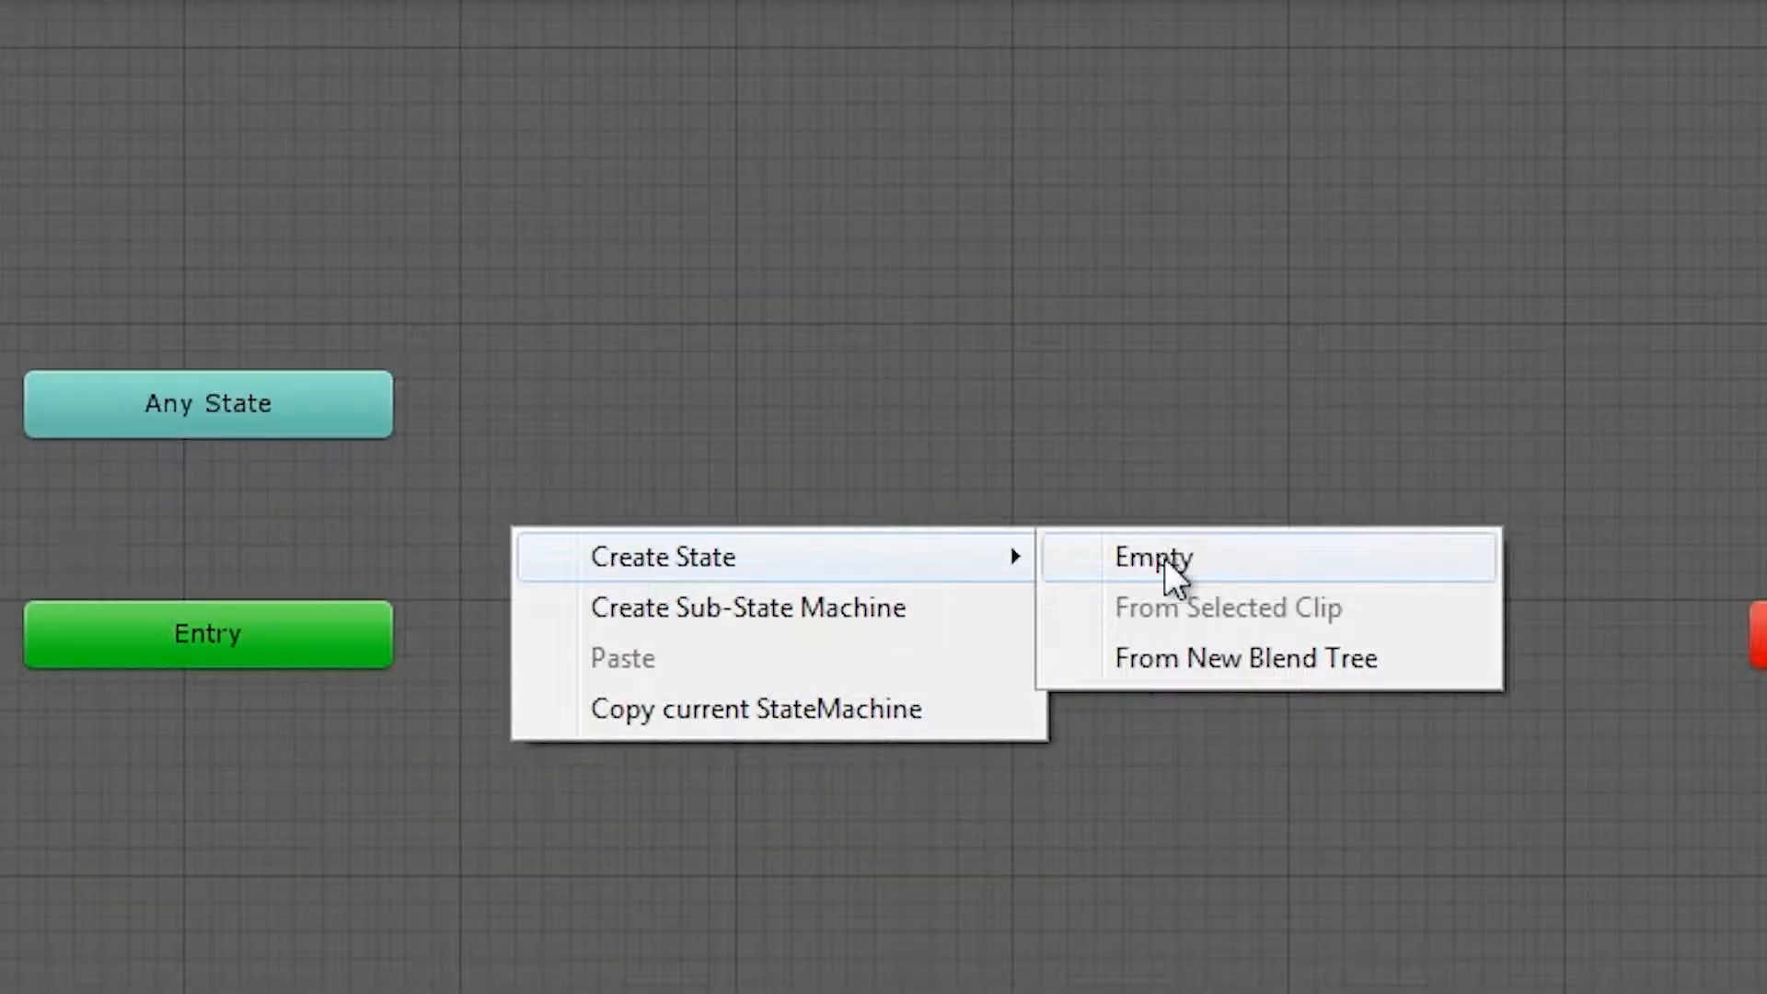
left_click(1215, 558)
left_click_drag(777, 604, 932, 447)
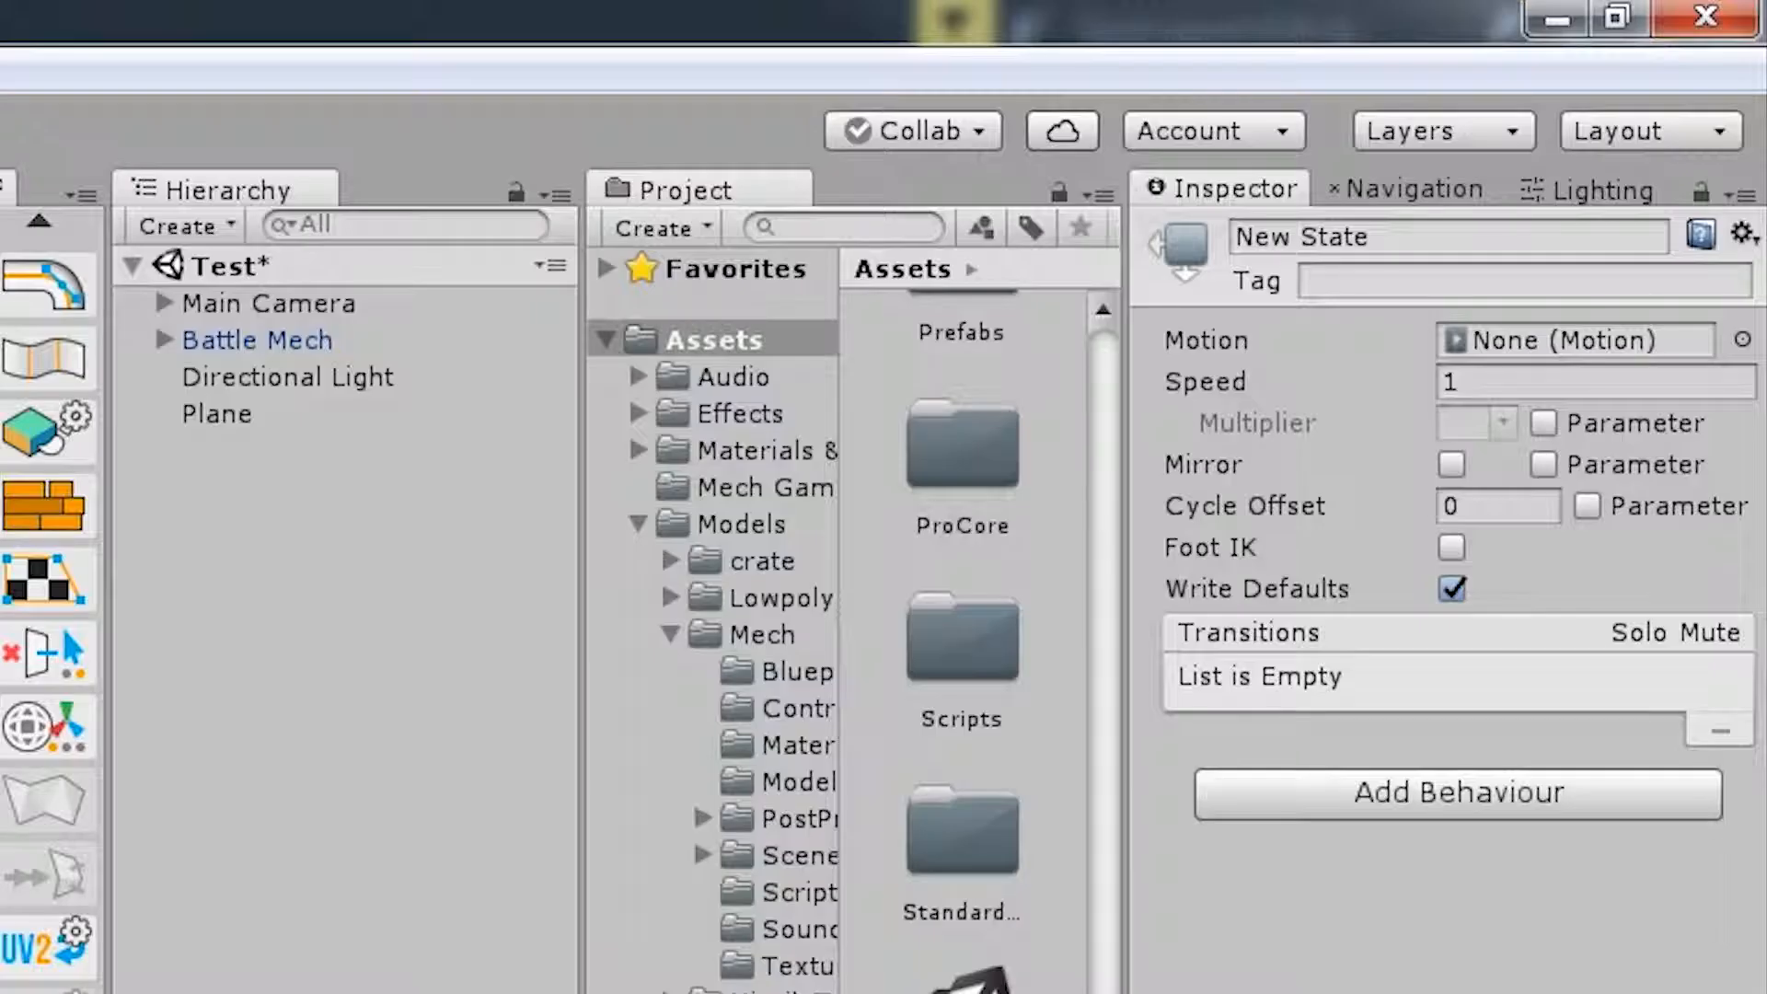
left_click(1405, 239)
type("Startup")
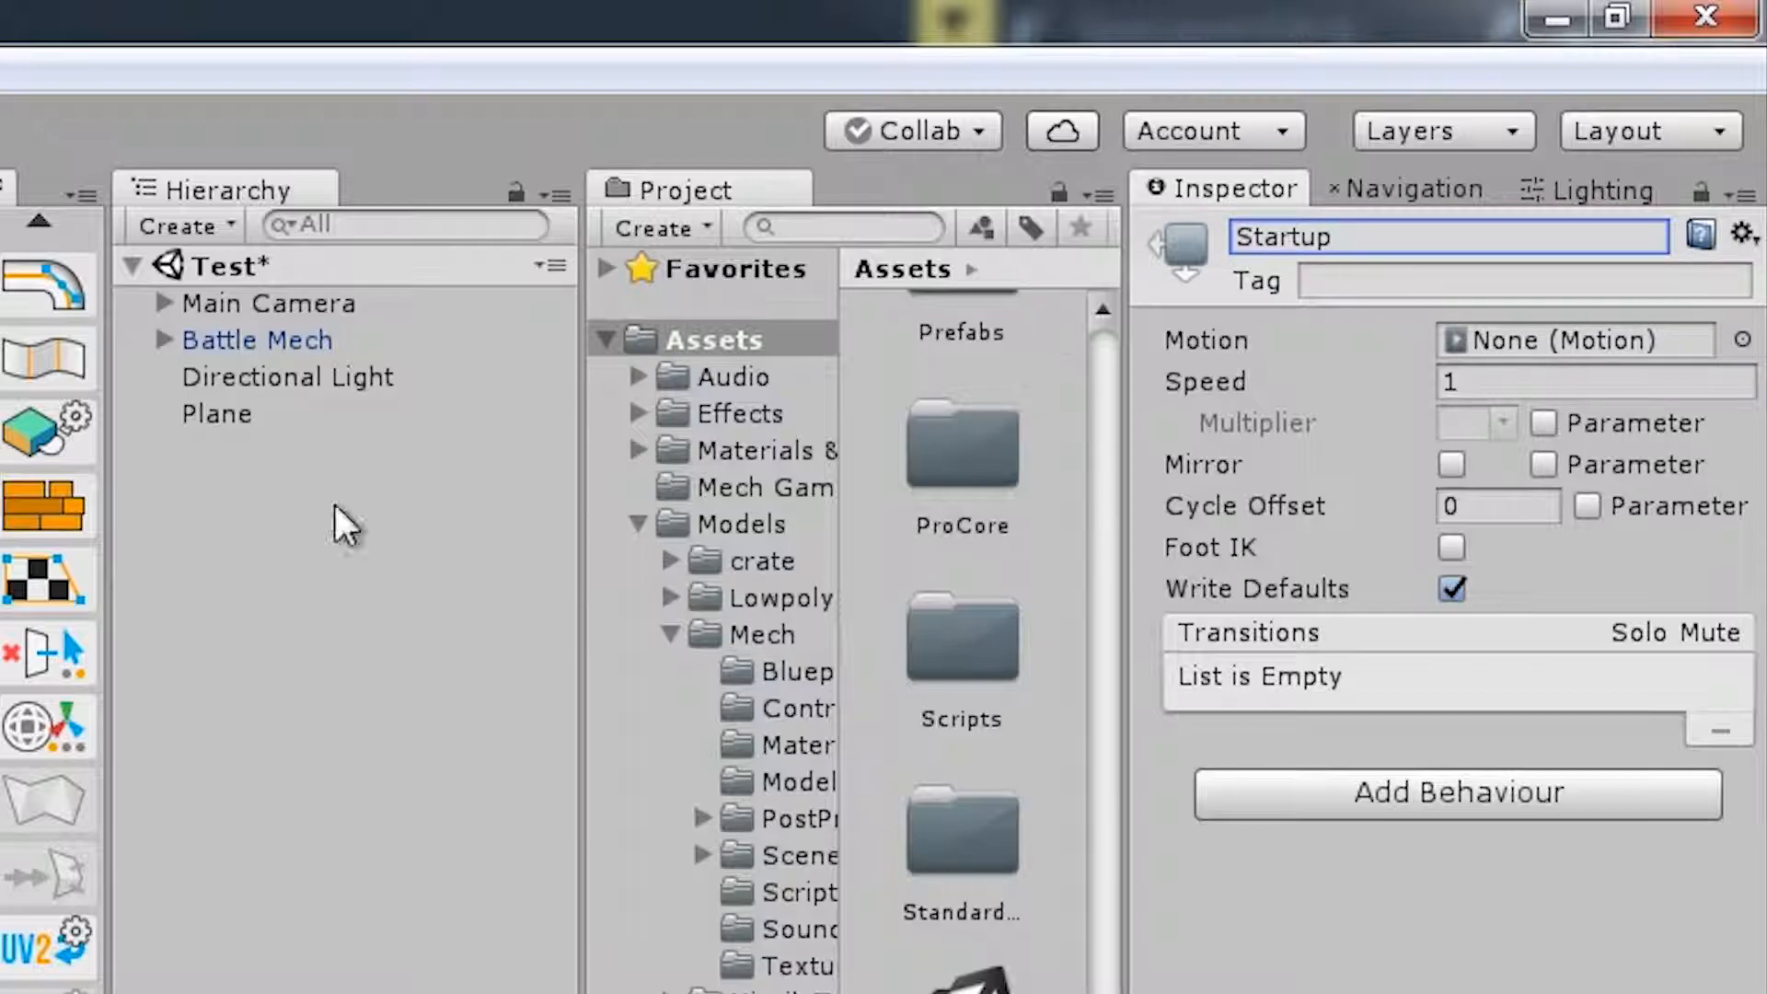
key("Return")
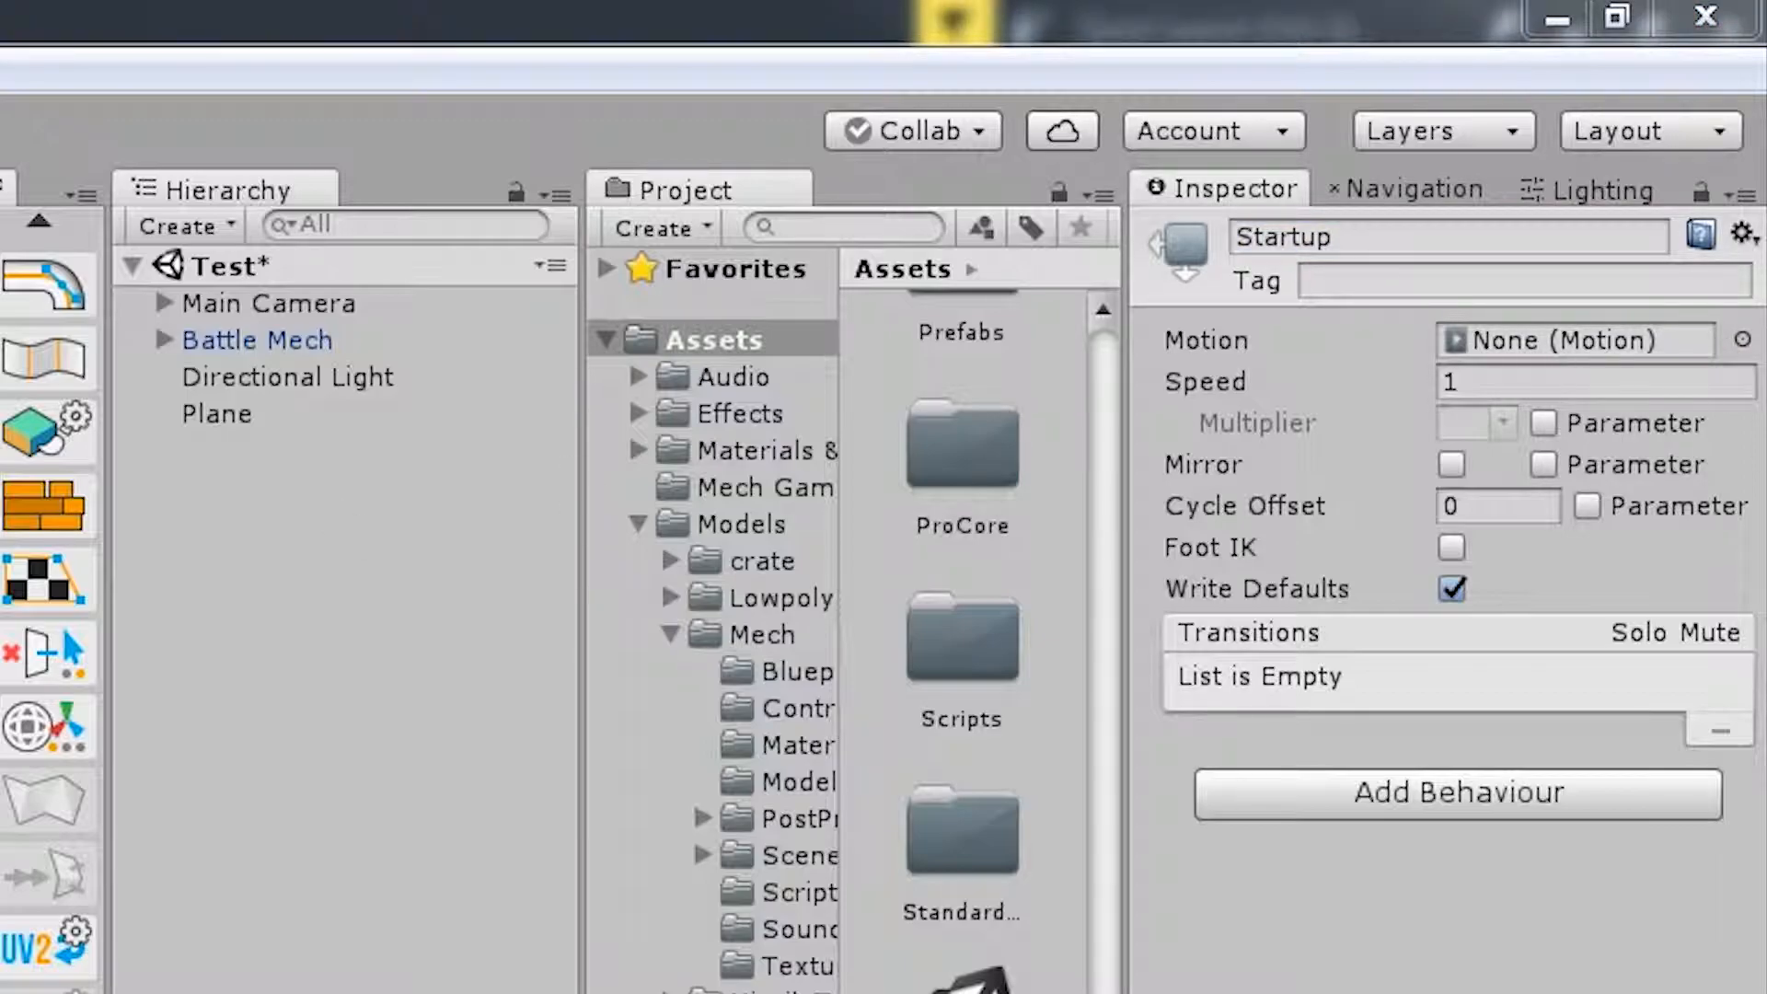
left_click(1742, 340)
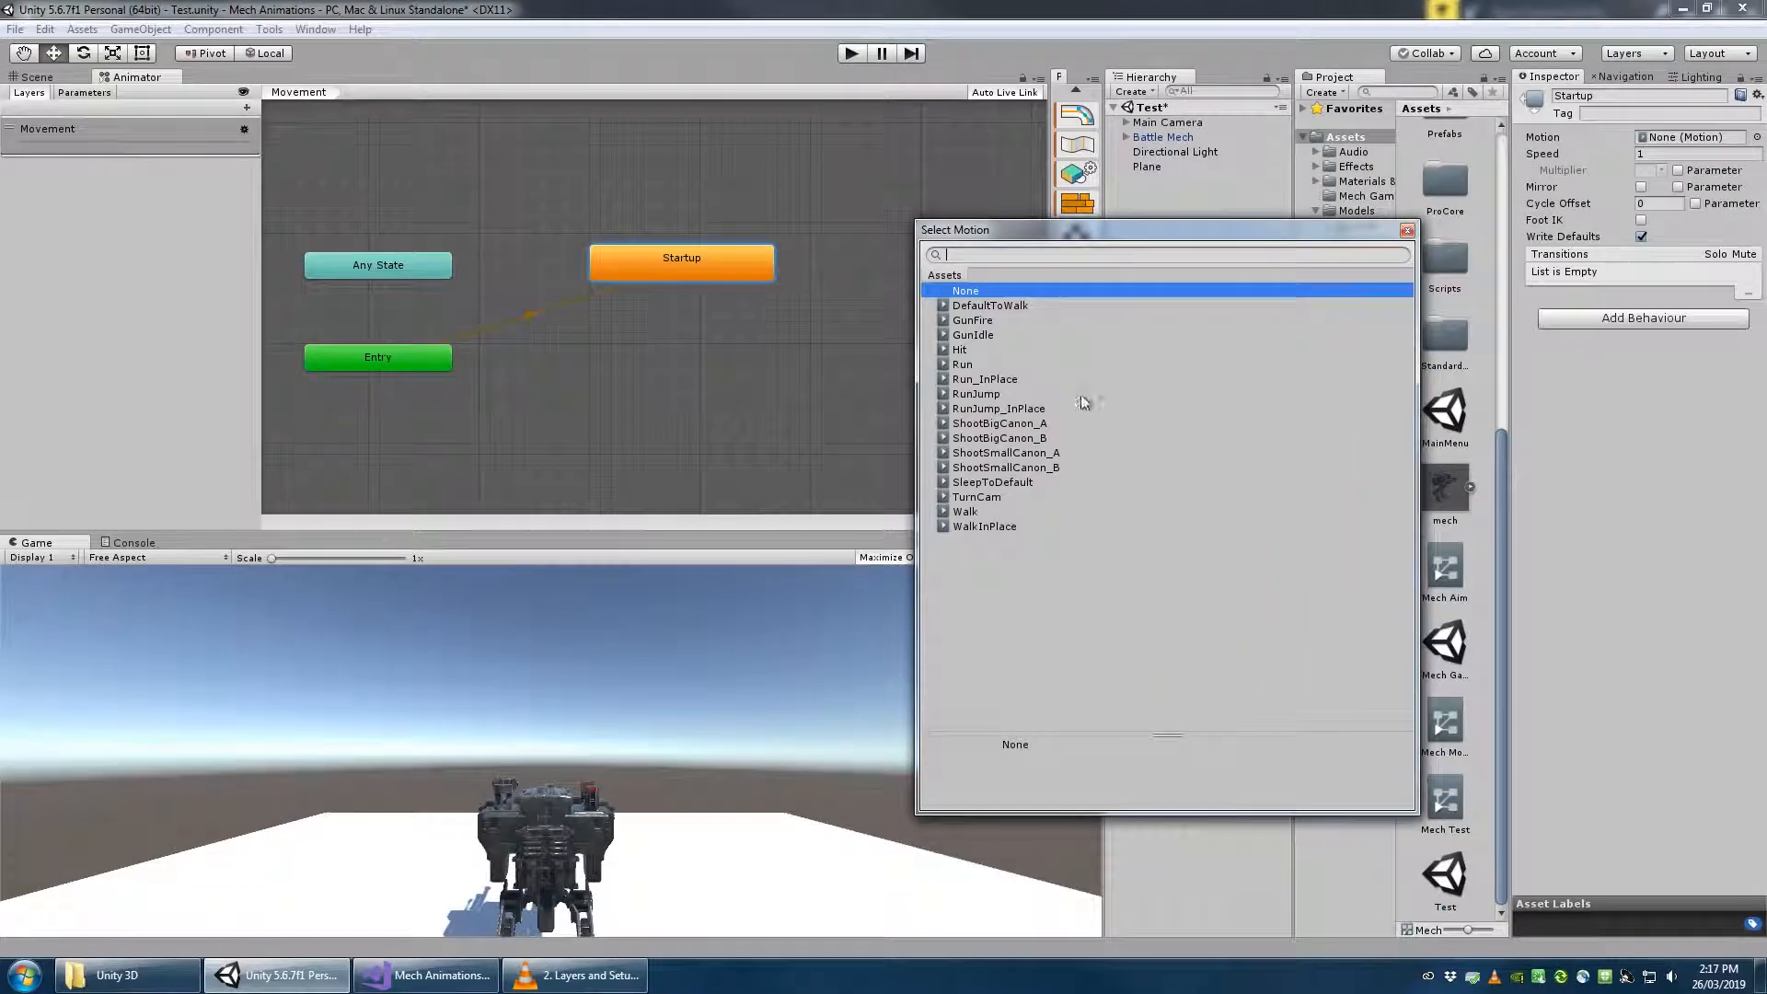
double_click(1001, 482)
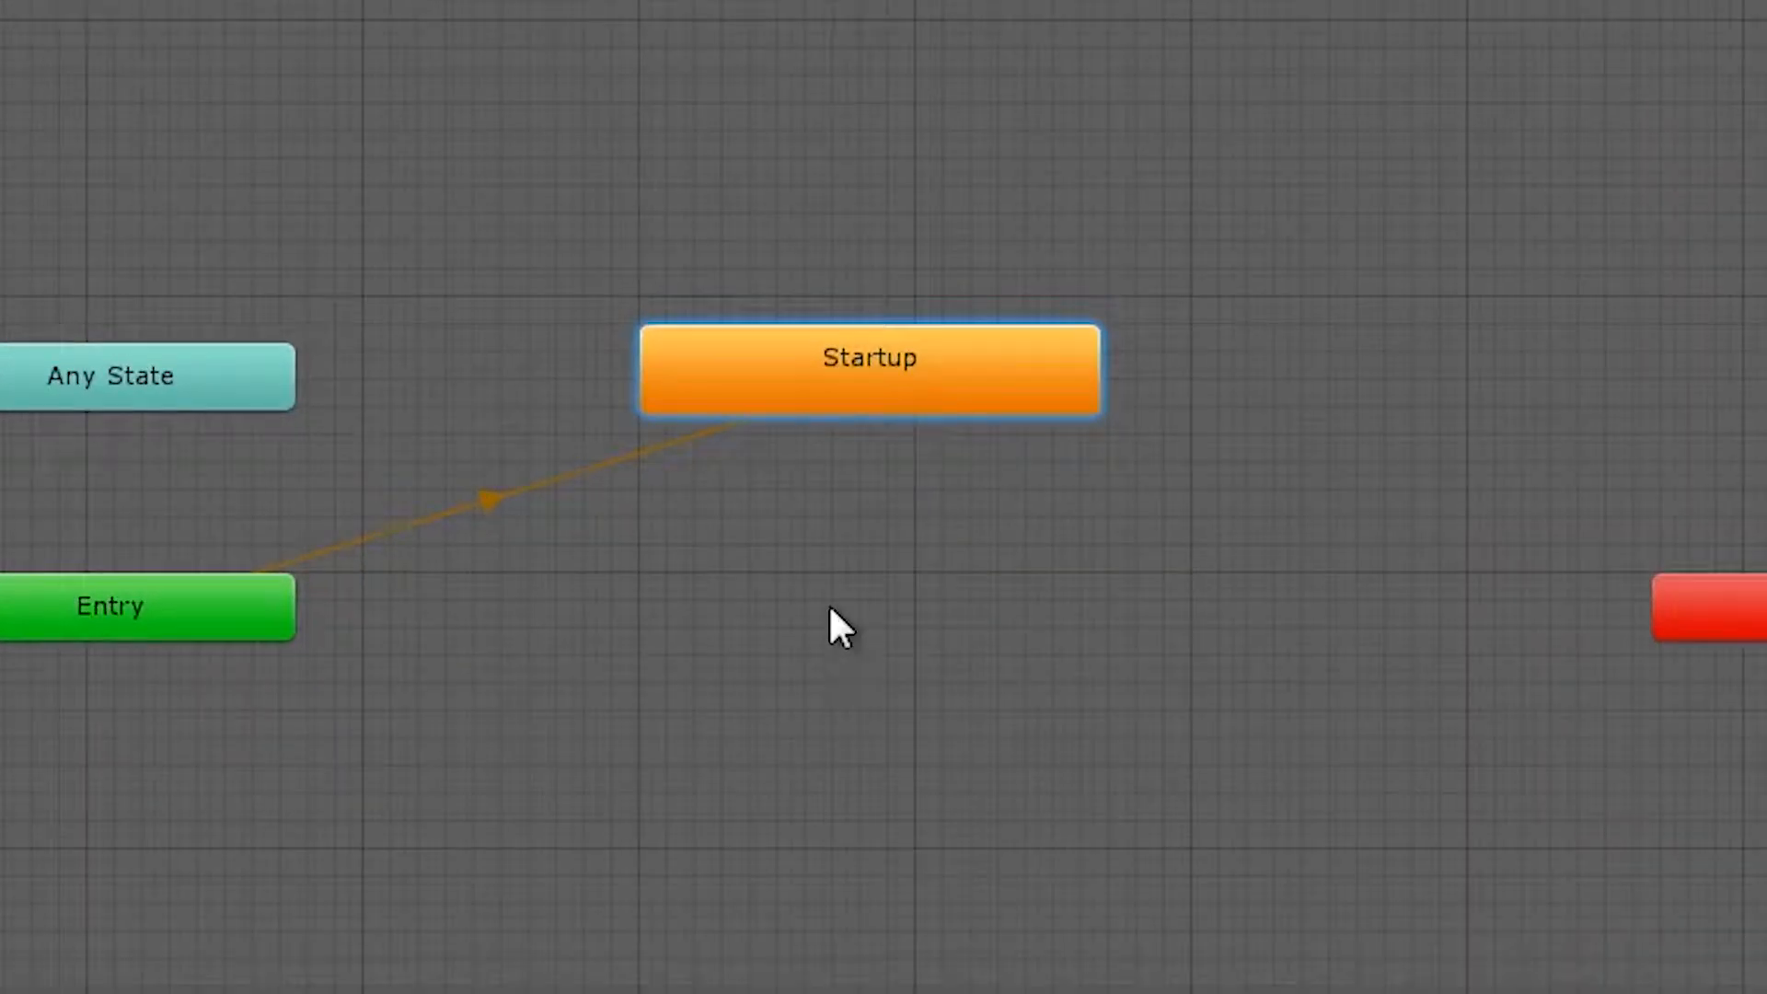
Create a second empty state directly below Startup and name it "Idle"
right_click(667, 361)
mouse_move(920, 644)
left_click(1464, 635)
left_click_drag(1077, 663, 888, 691)
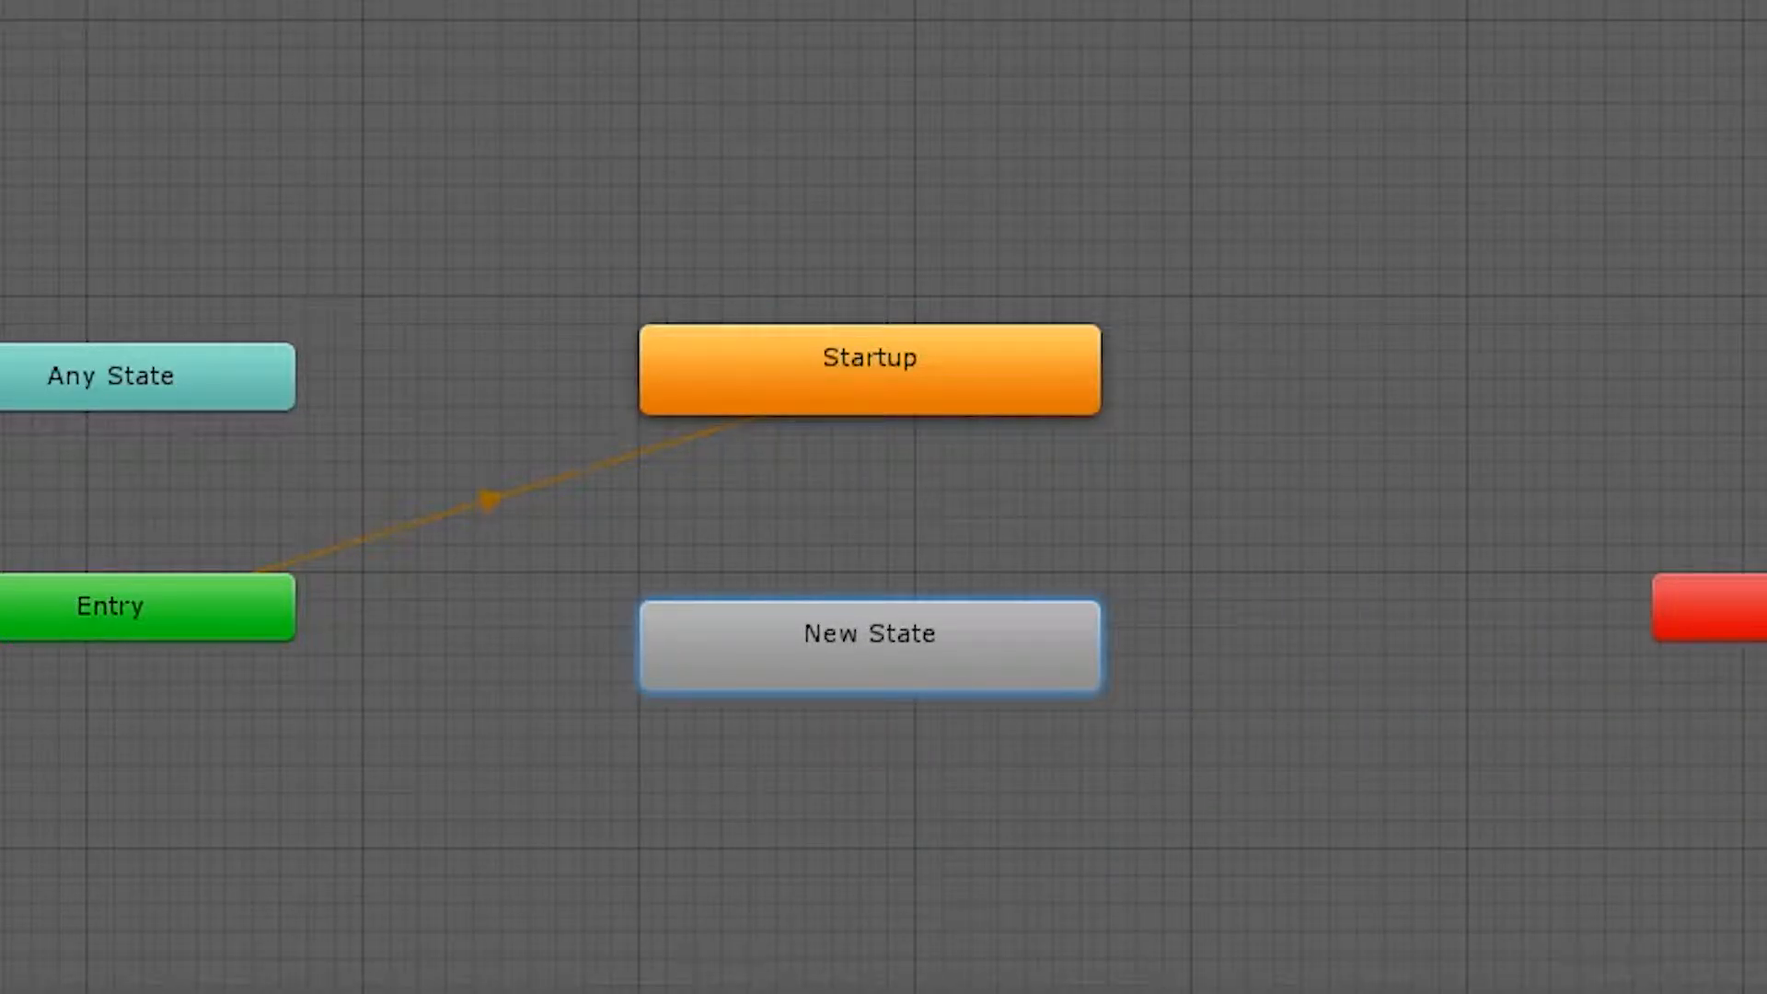
key("Return")
Add a transition from the Startup state to the Idle state
left_click(899, 402)
right_click(899, 402)
left_click(957, 425)
left_click(865, 647)
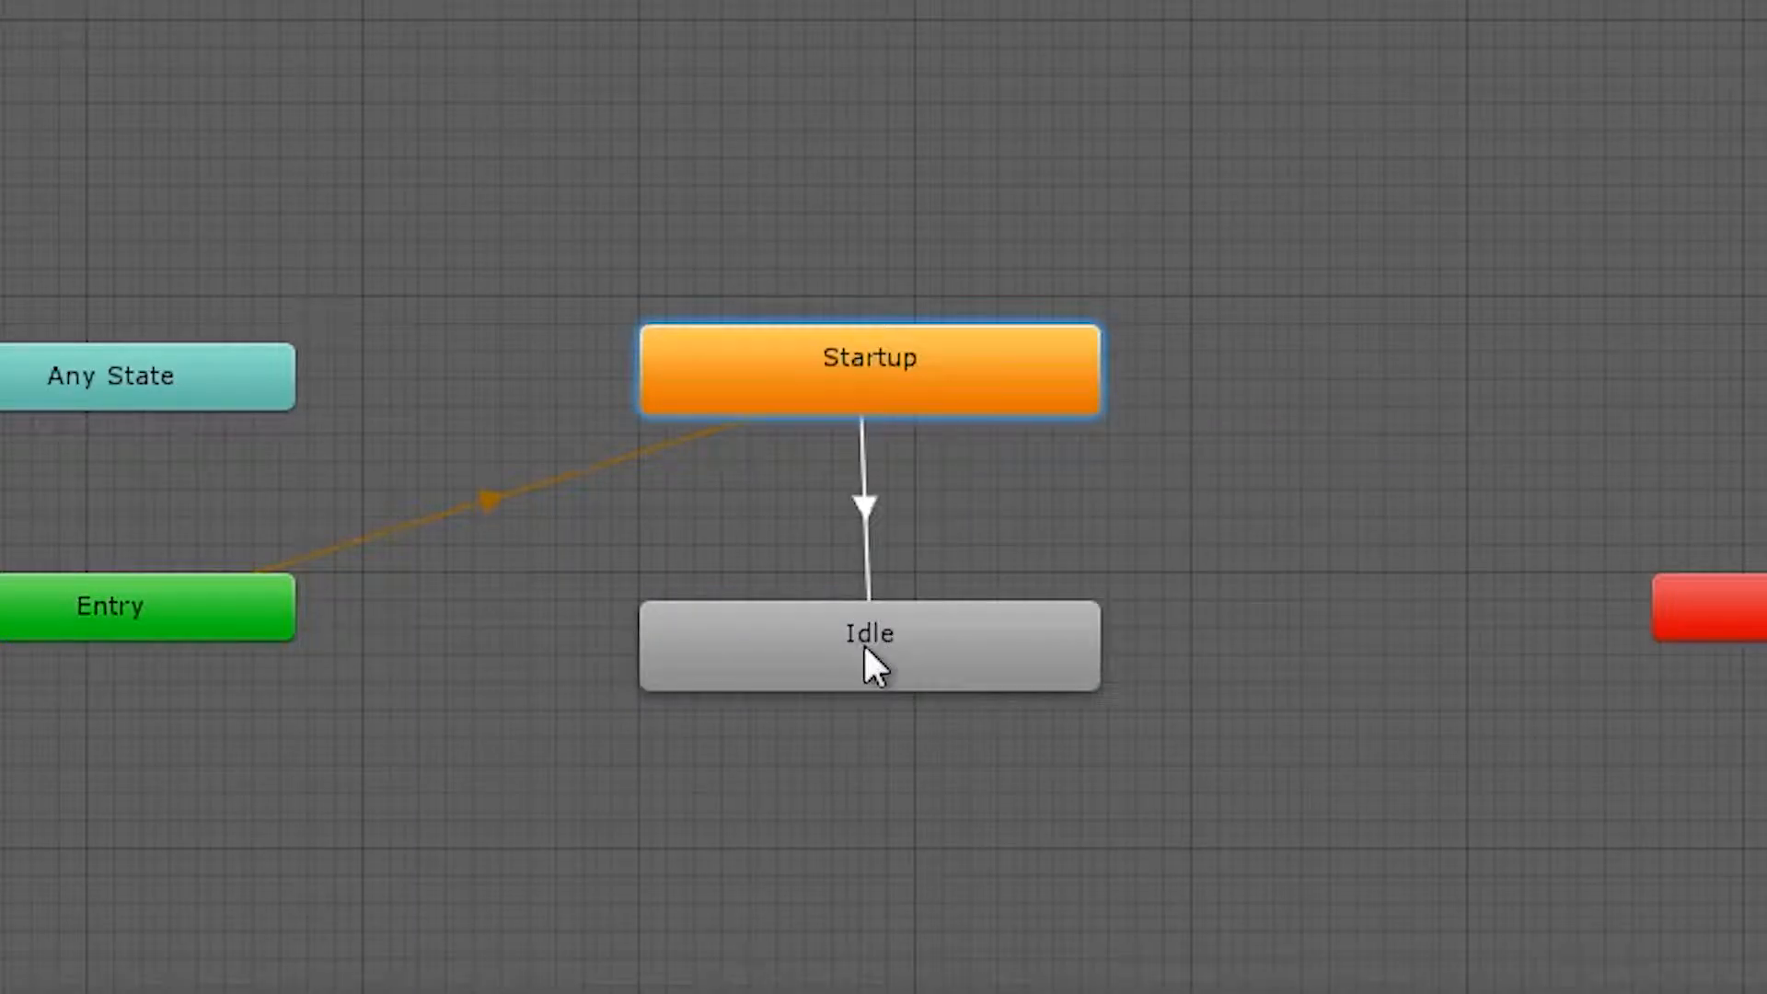
Check the Idle and Startup state settings and play-test the scene to preview the mech's startup animation
left_click(992, 686)
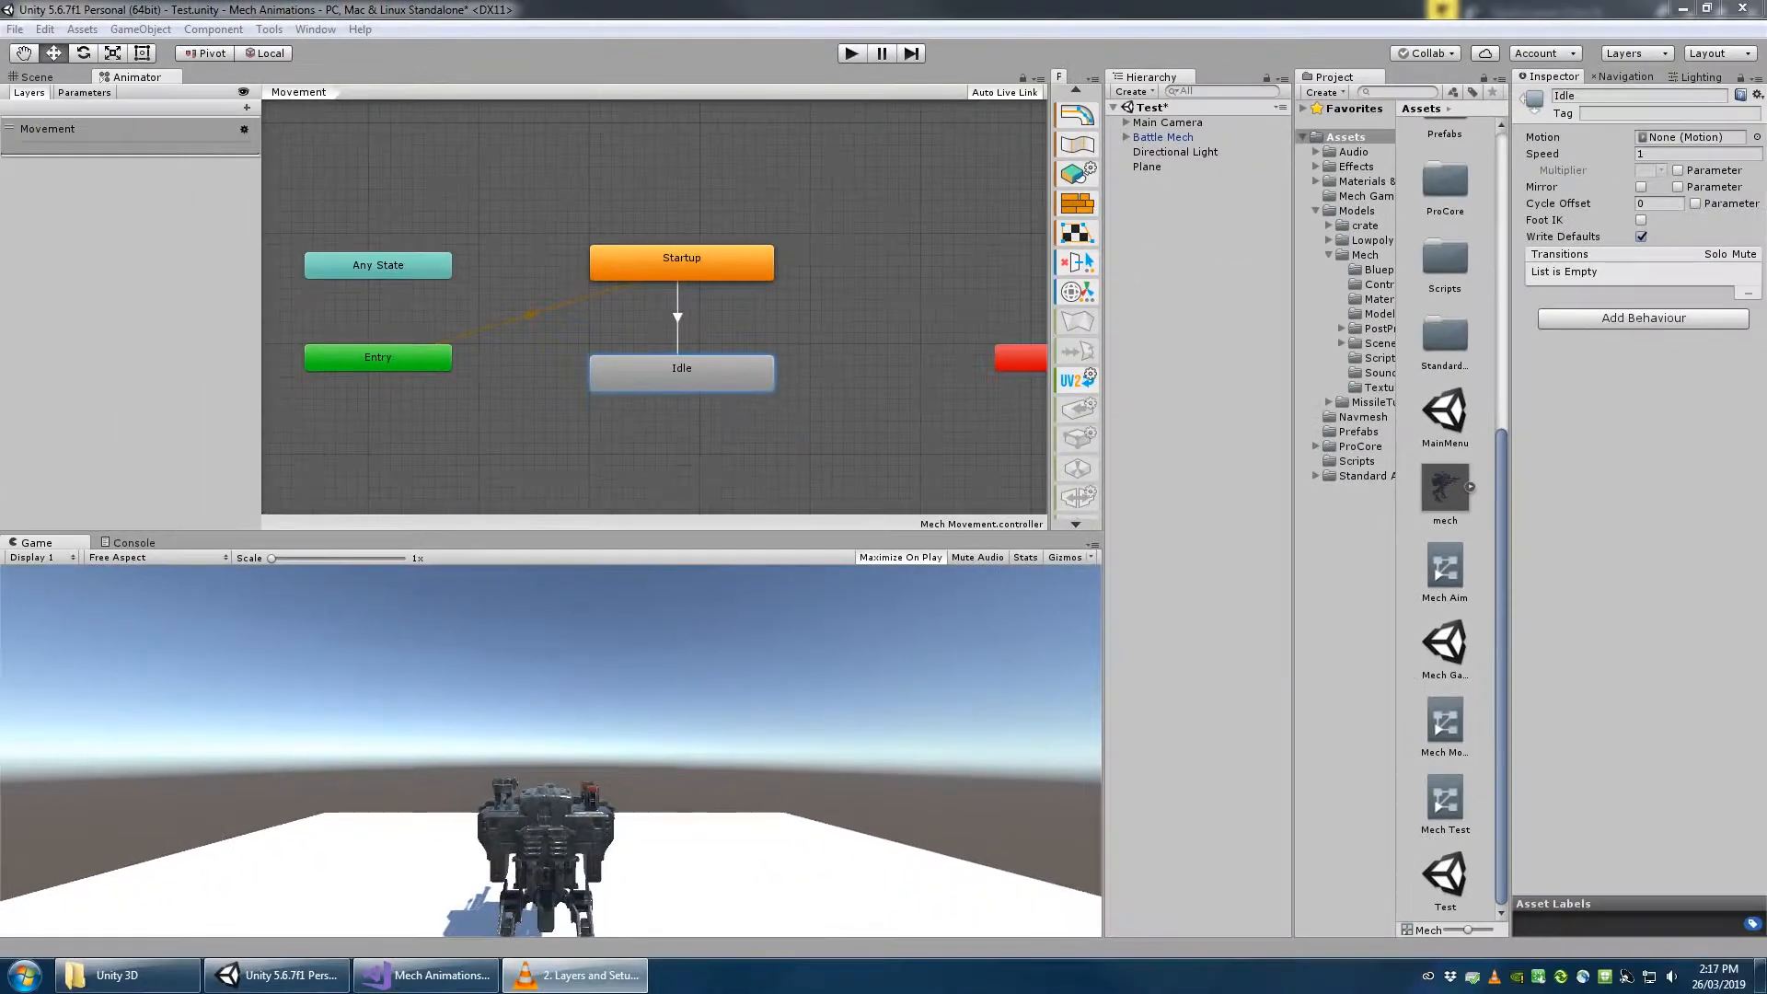
left_click(681, 267)
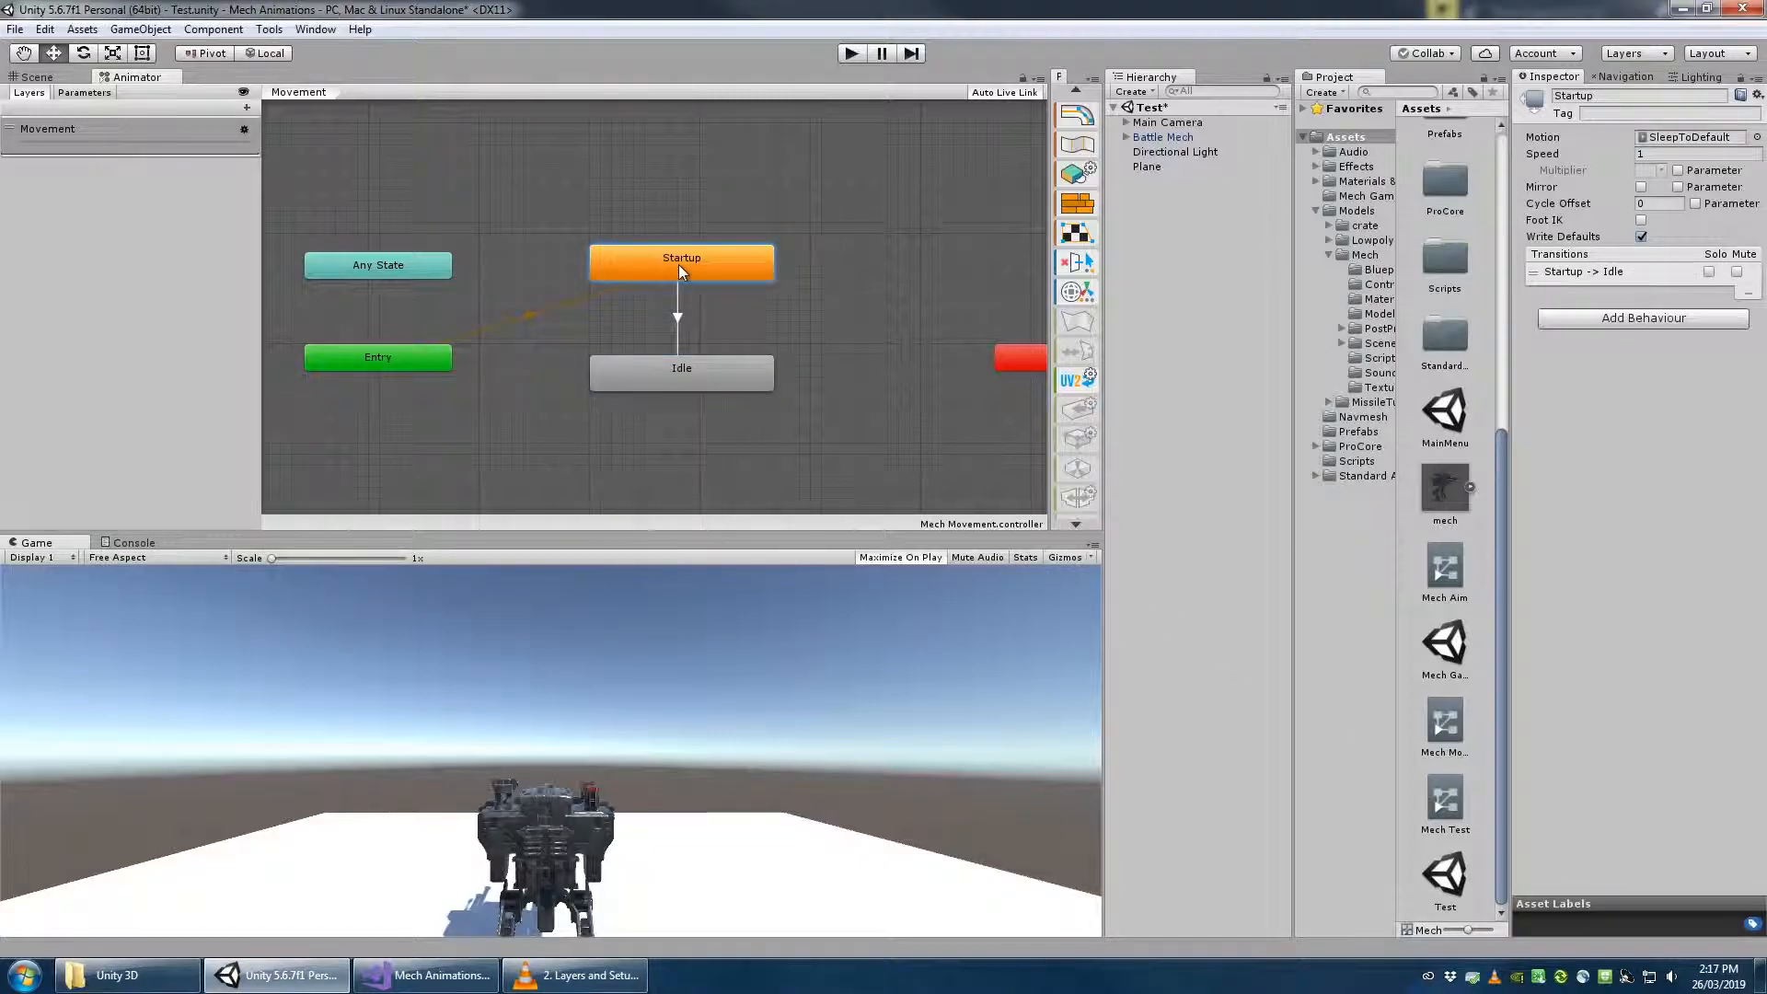
left_click(851, 54)
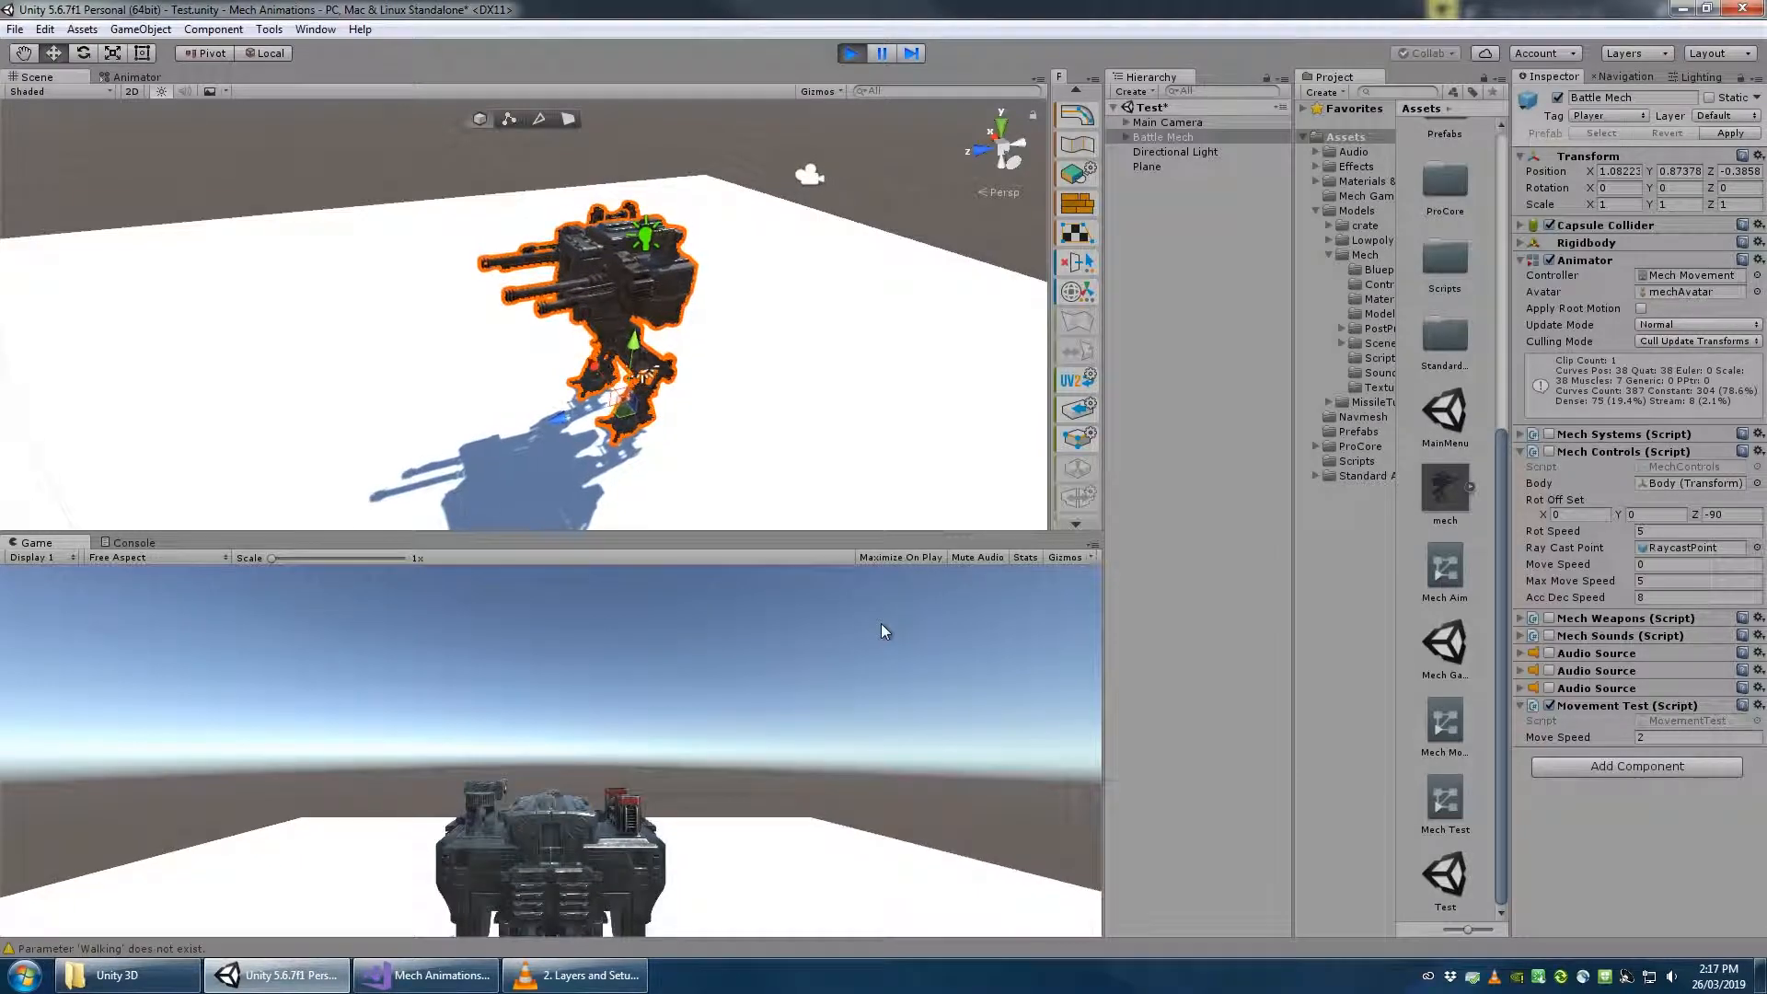
left_click(852, 52)
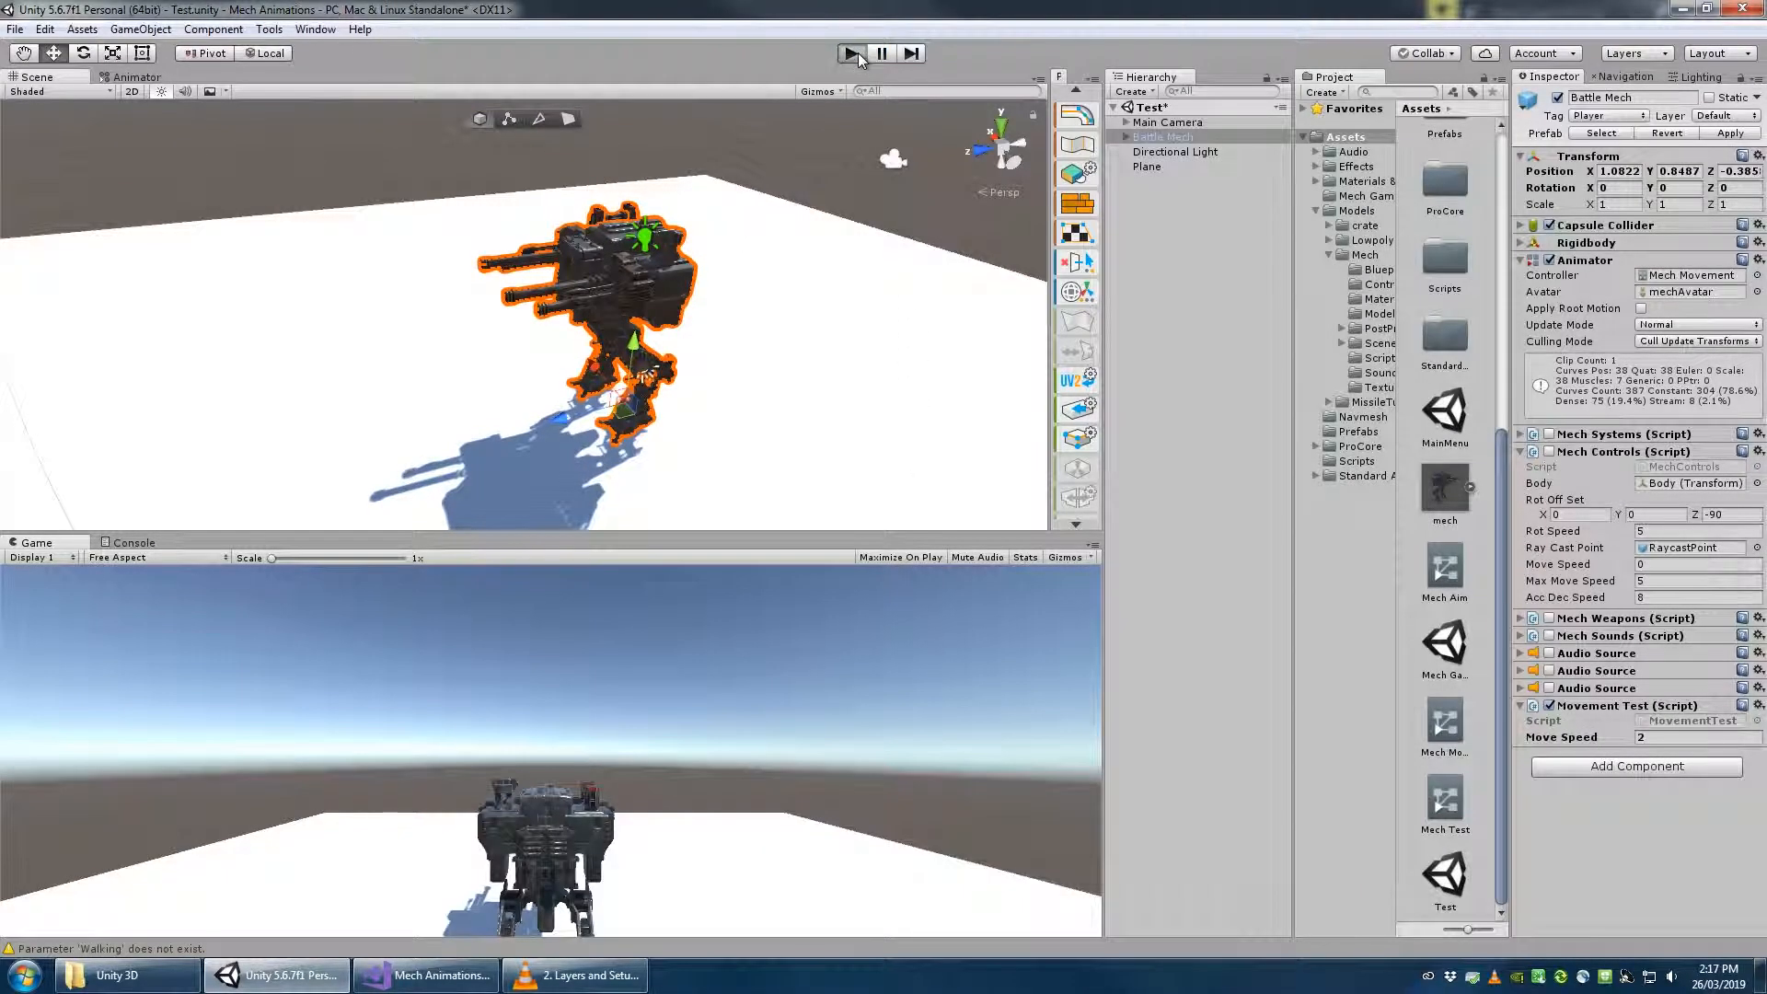
key("ctrl+p")
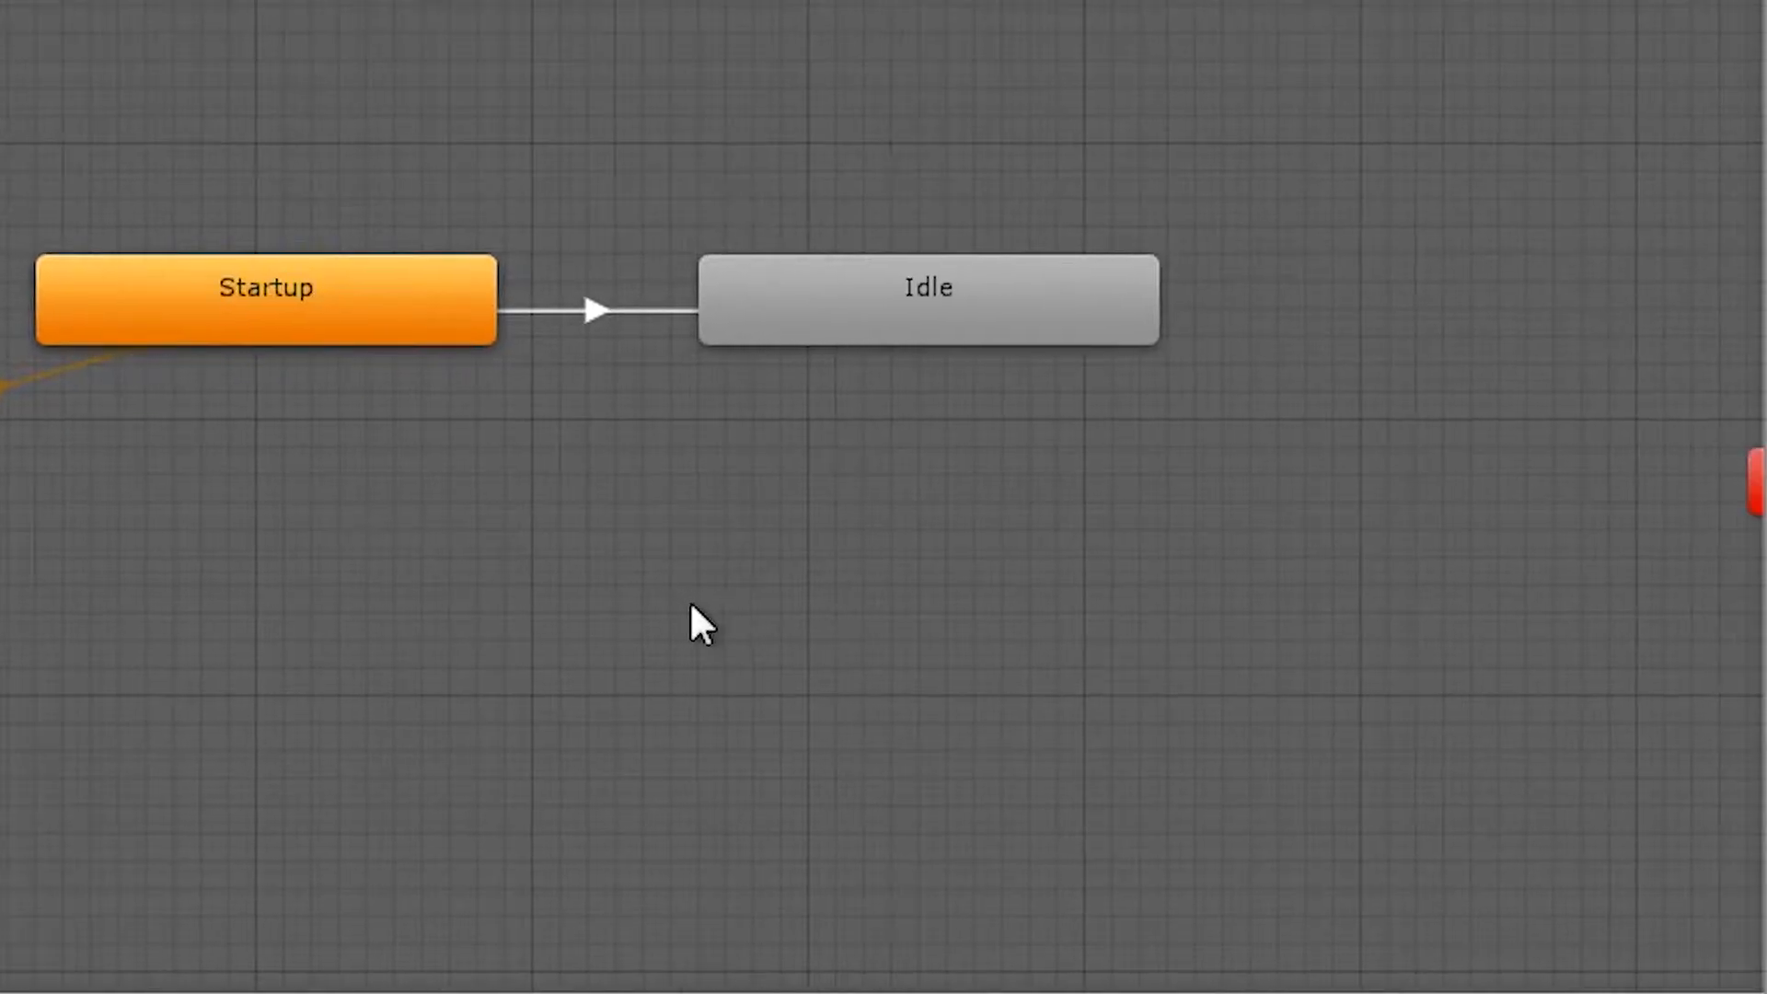
Create three empty states arranged around the space under Idle: one to its lower left, one well below it and one to its lower right
right_click(647, 578)
mouse_move(831, 610)
left_click(1346, 604)
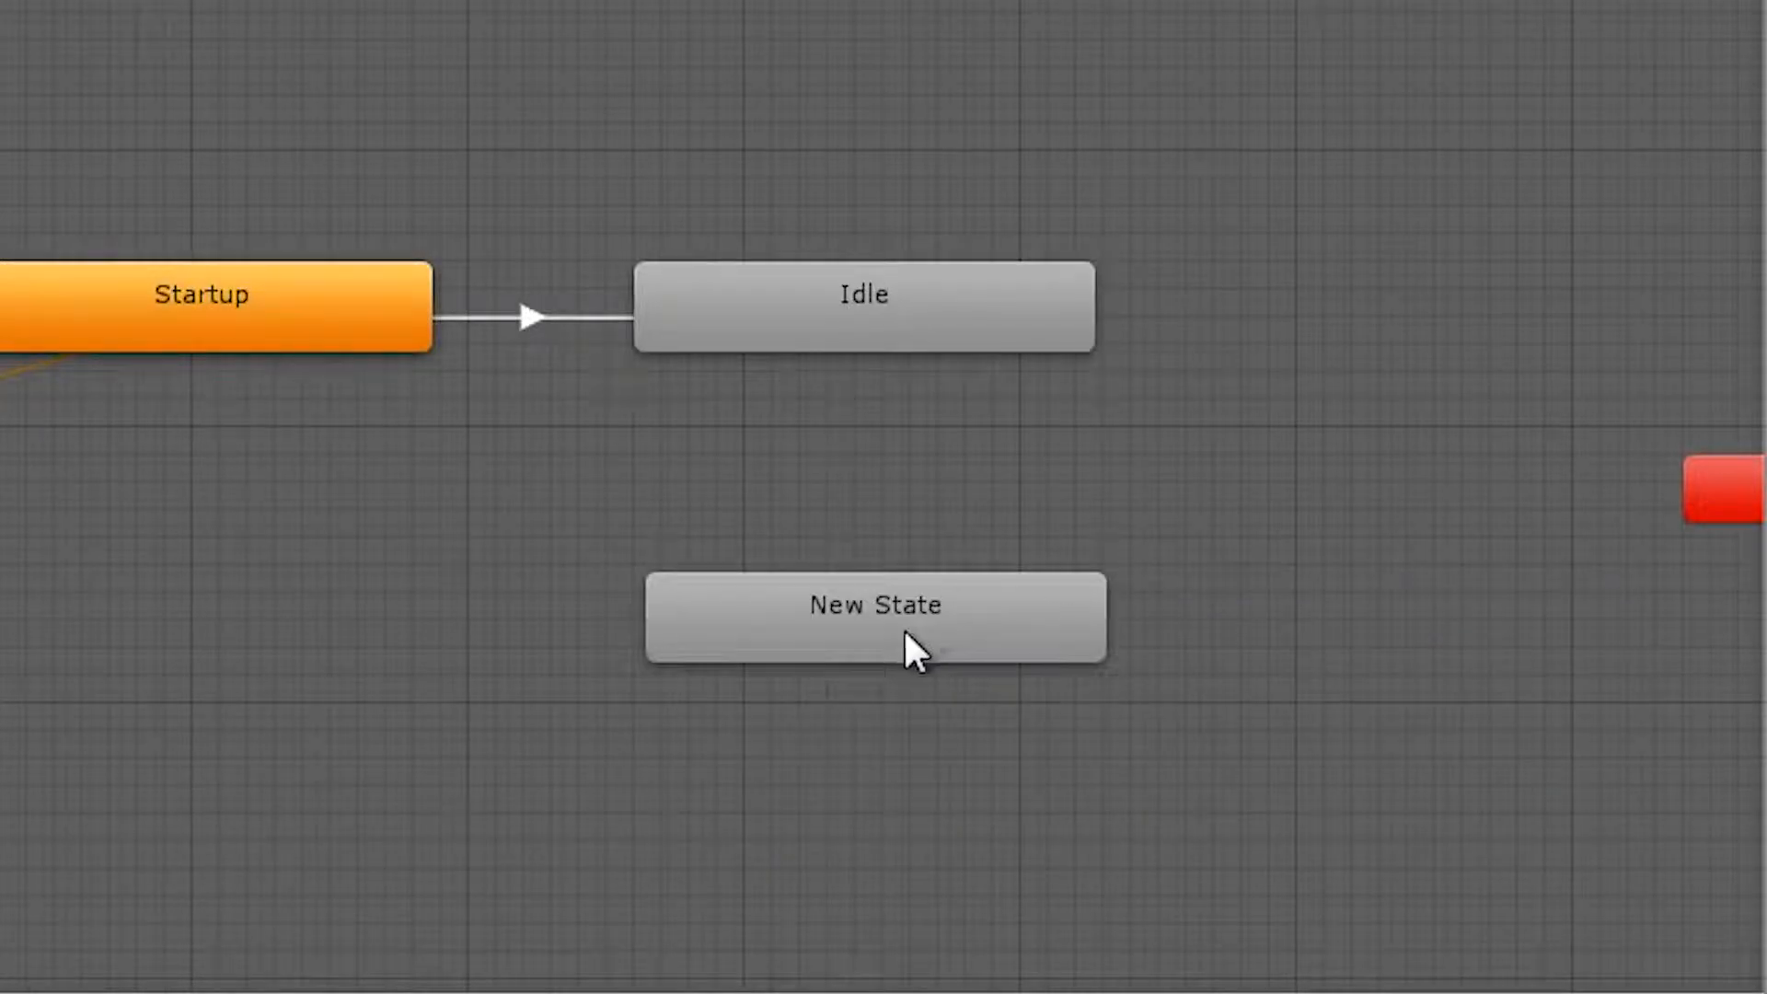
left_click_drag(908, 631, 458, 611)
right_click(884, 610)
mouse_move(888, 630)
left_click(1531, 654)
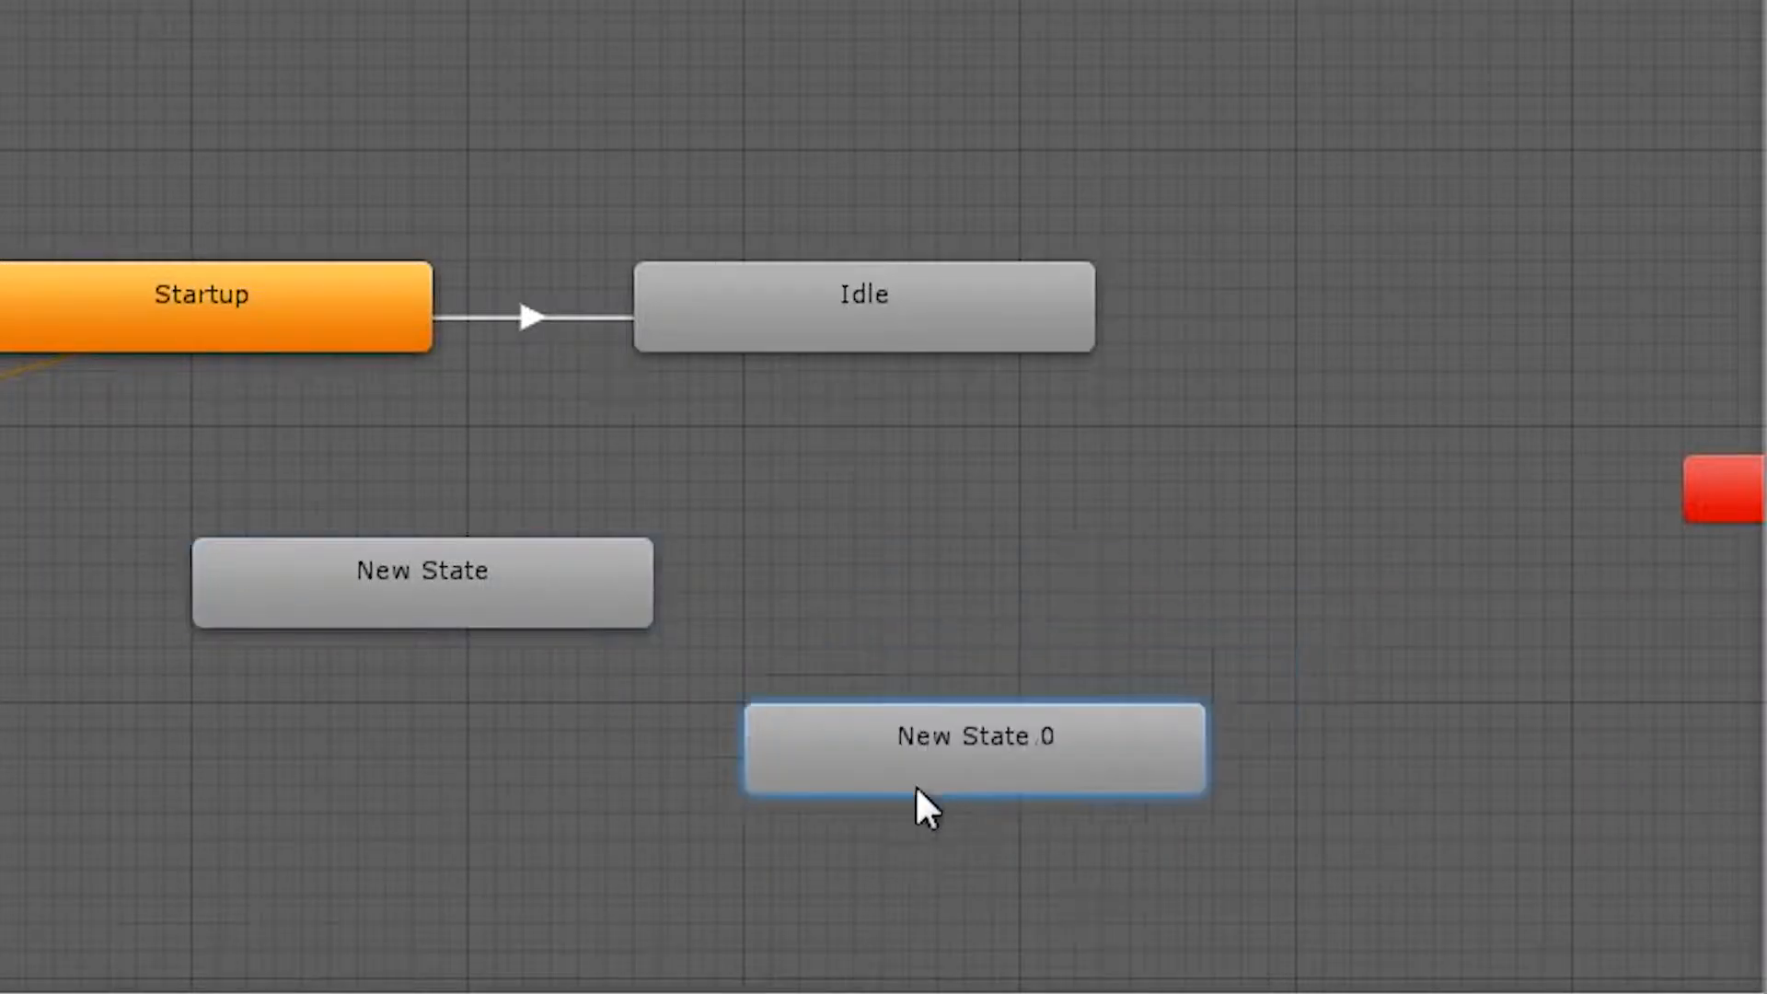
left_click_drag(958, 700, 792, 835)
right_click(1257, 635)
left_click(1648, 663)
left_click_drag(1445, 716, 1322, 600)
Rename the three new states: lower-left "Start Walking", bottom "Walking" and lower-right "Stop Walking"
left_click(383, 608)
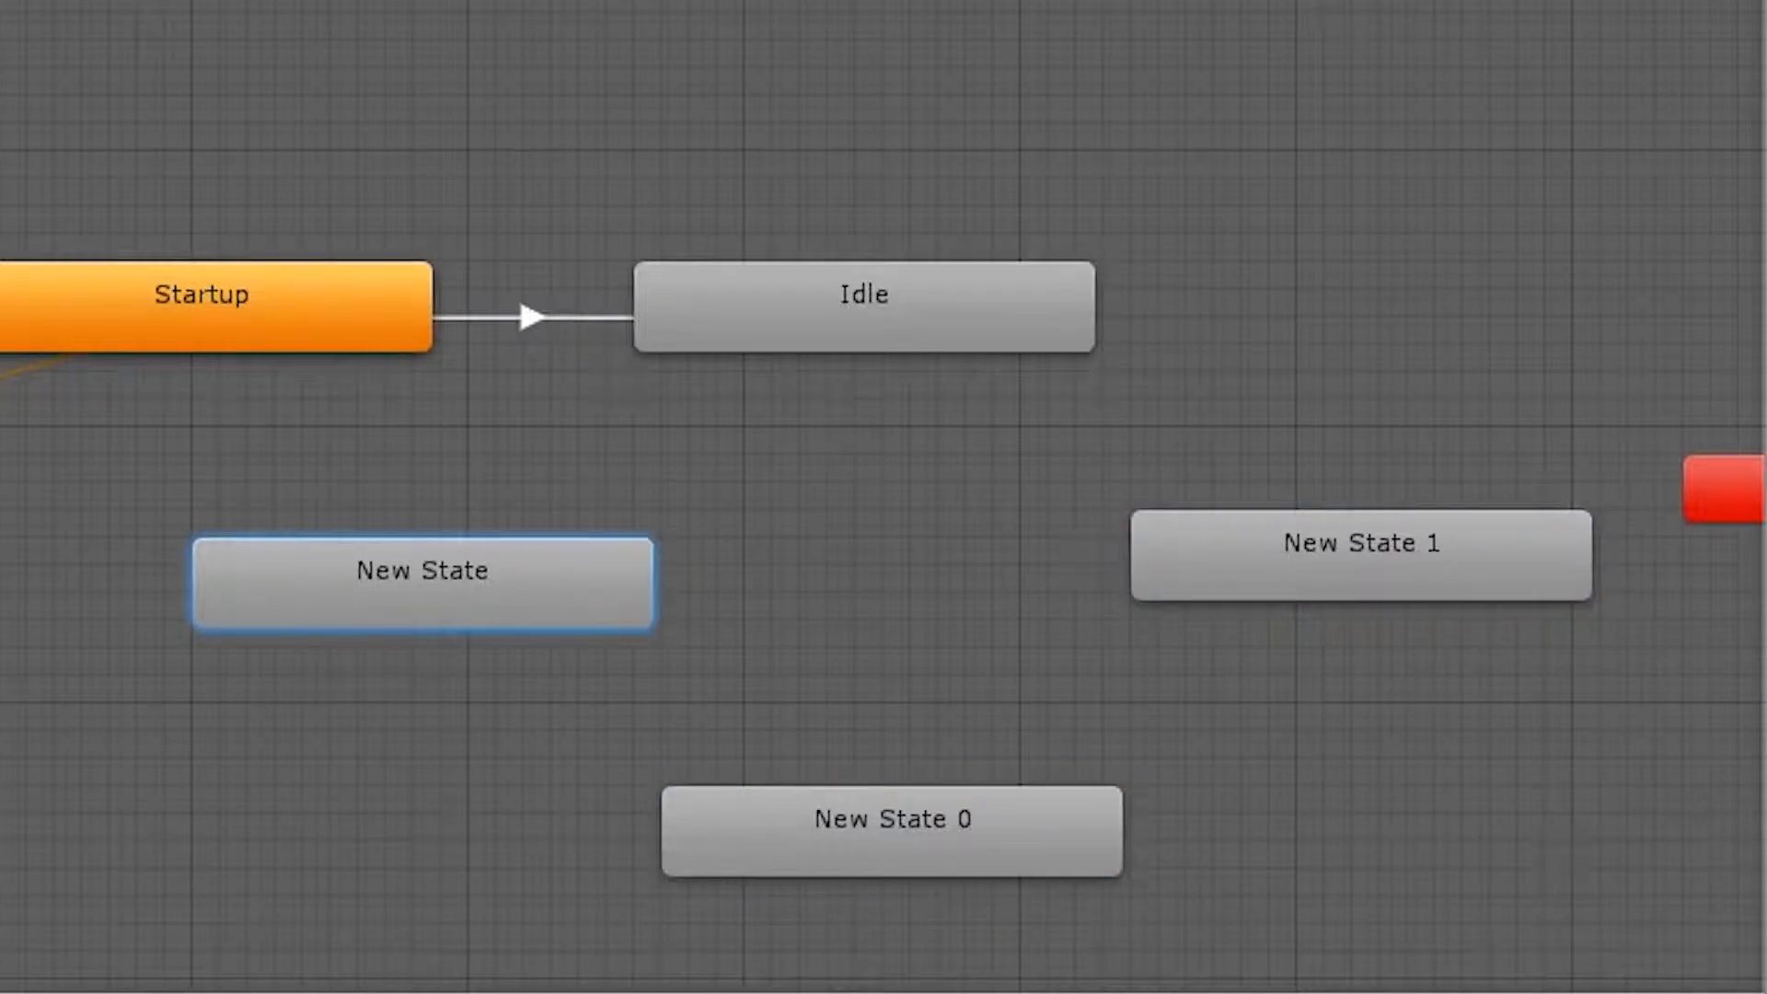
key("Return")
left_click(1085, 817)
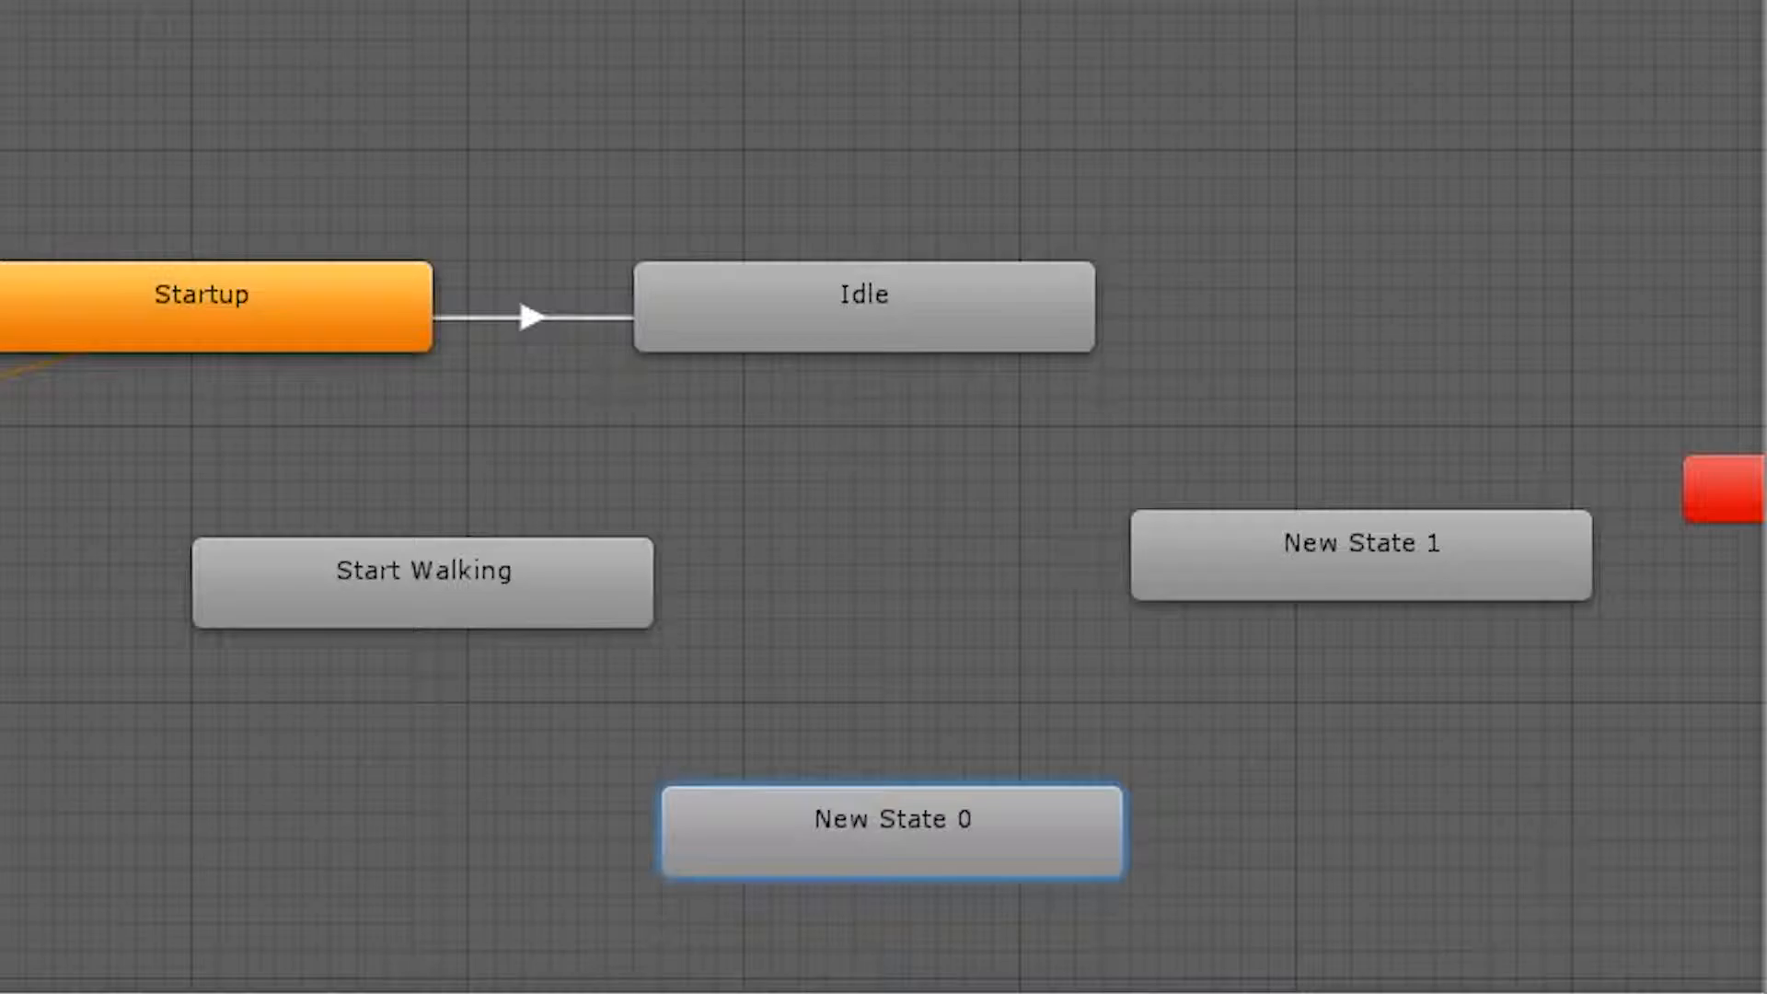
key("Return")
left_click(1304, 577)
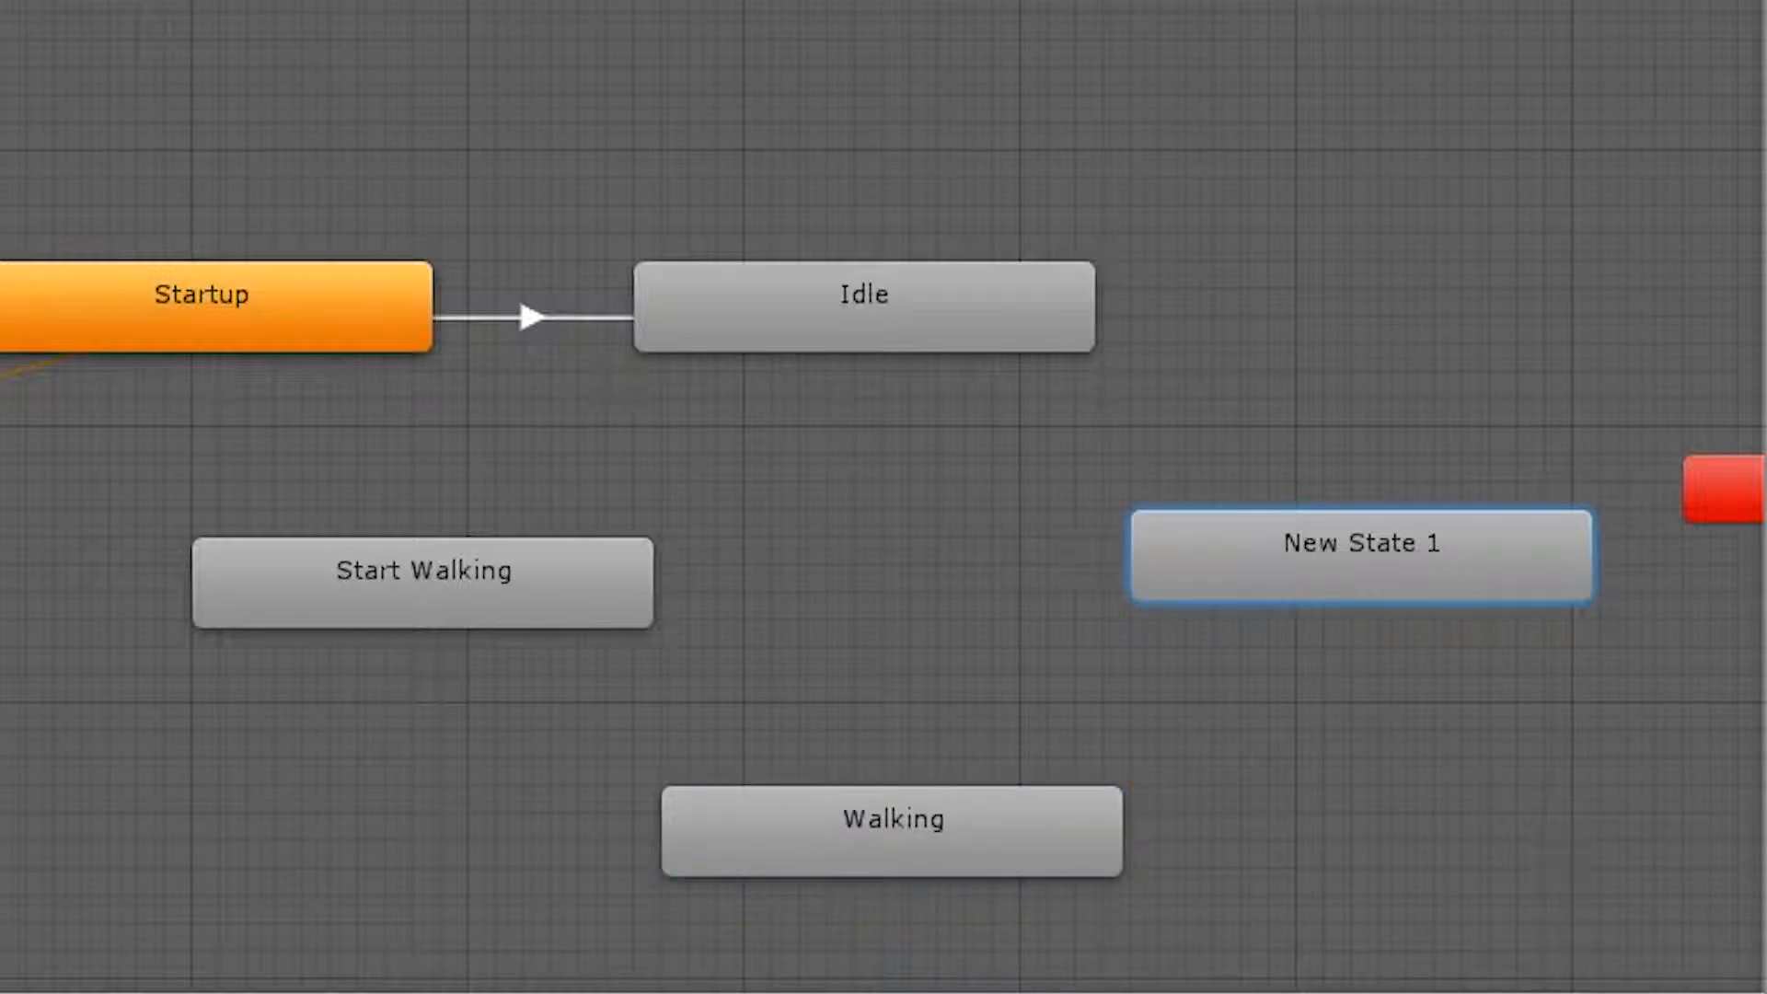
key("Return")
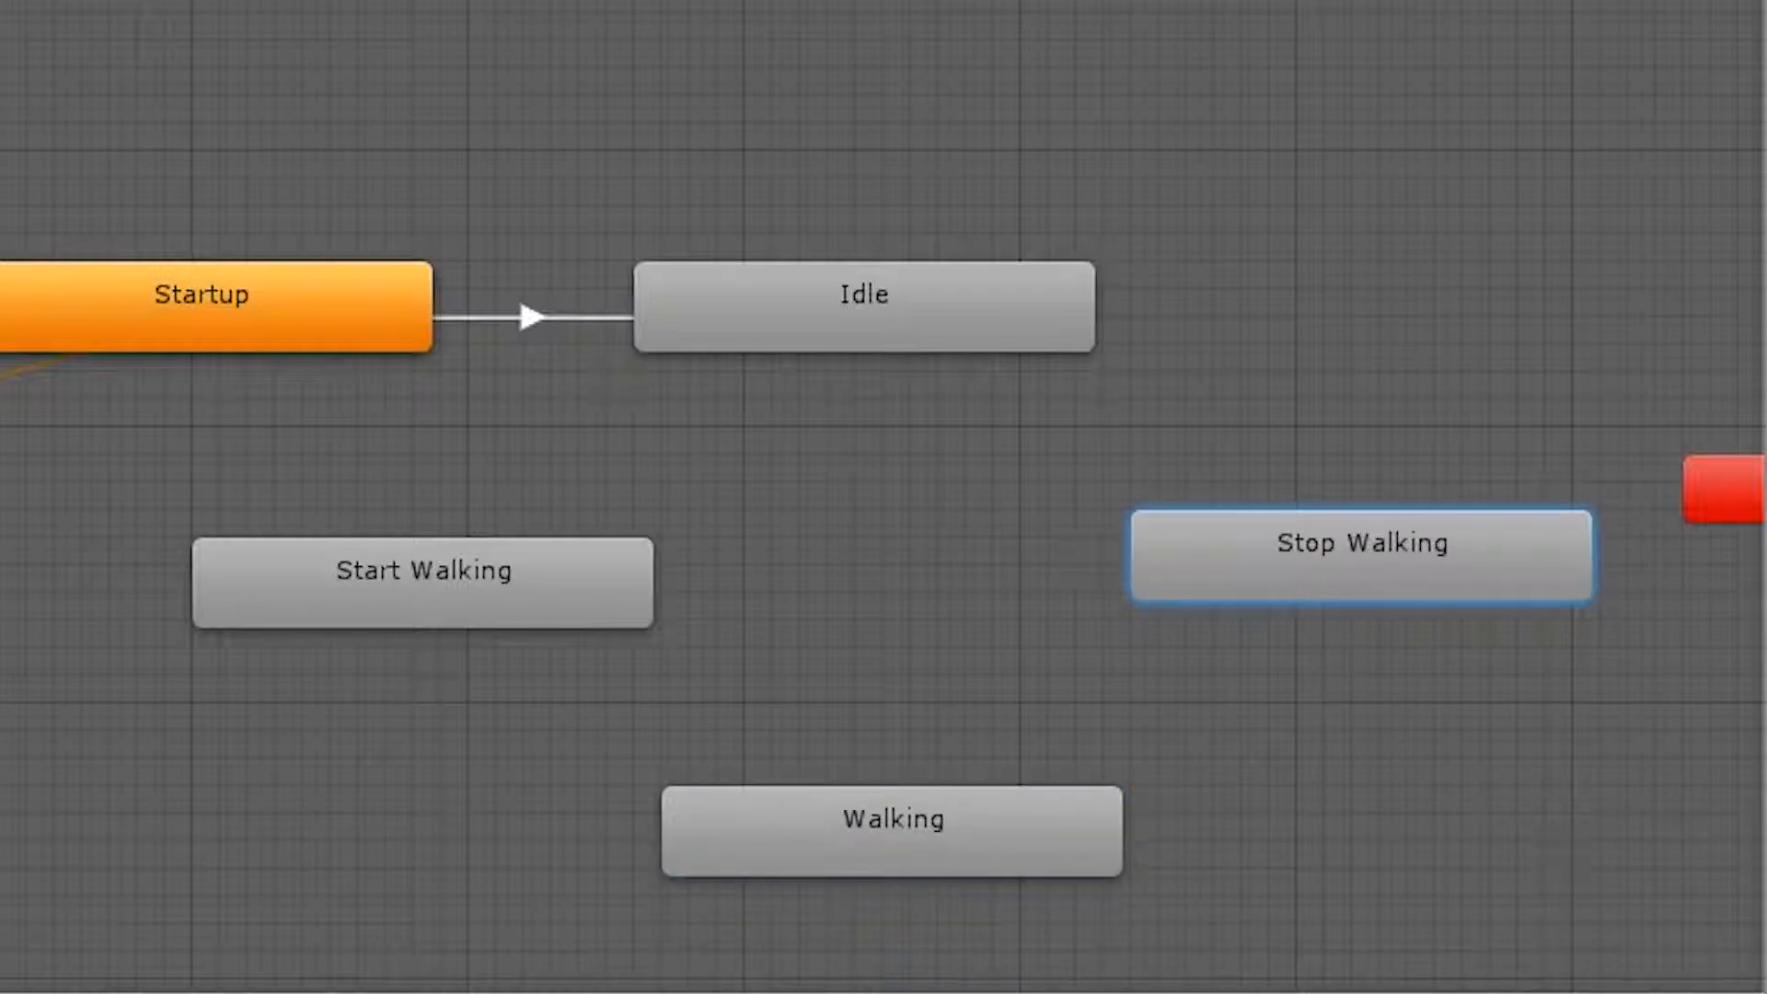
Add transitions from the Idle state to Start Walking and from Start Walking to Walking
right_click(917, 324)
left_click(1026, 353)
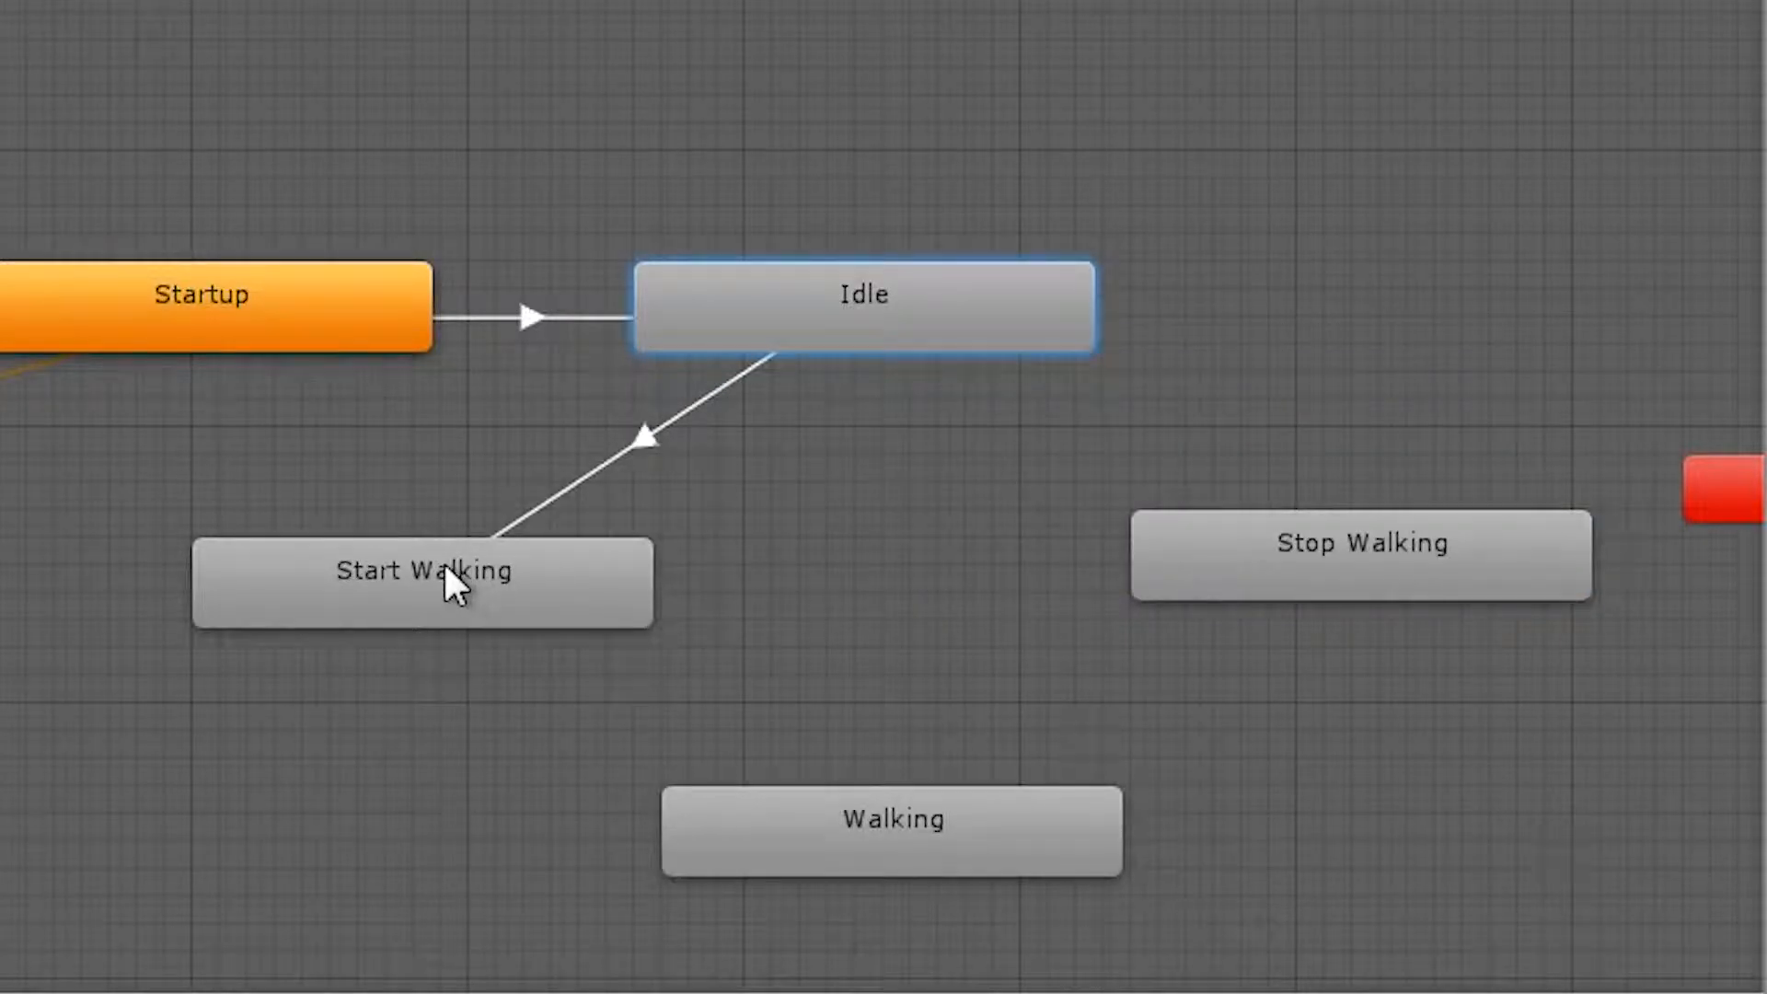
left_click(460, 589)
right_click(478, 594)
left_click(599, 615)
left_click(831, 870)
Add transitions from the Walking state to Stop Walking and from Stop Walking back to Idle
right_click(1006, 868)
left_click(1184, 887)
left_click(1377, 580)
right_click(1377, 571)
left_click(1468, 594)
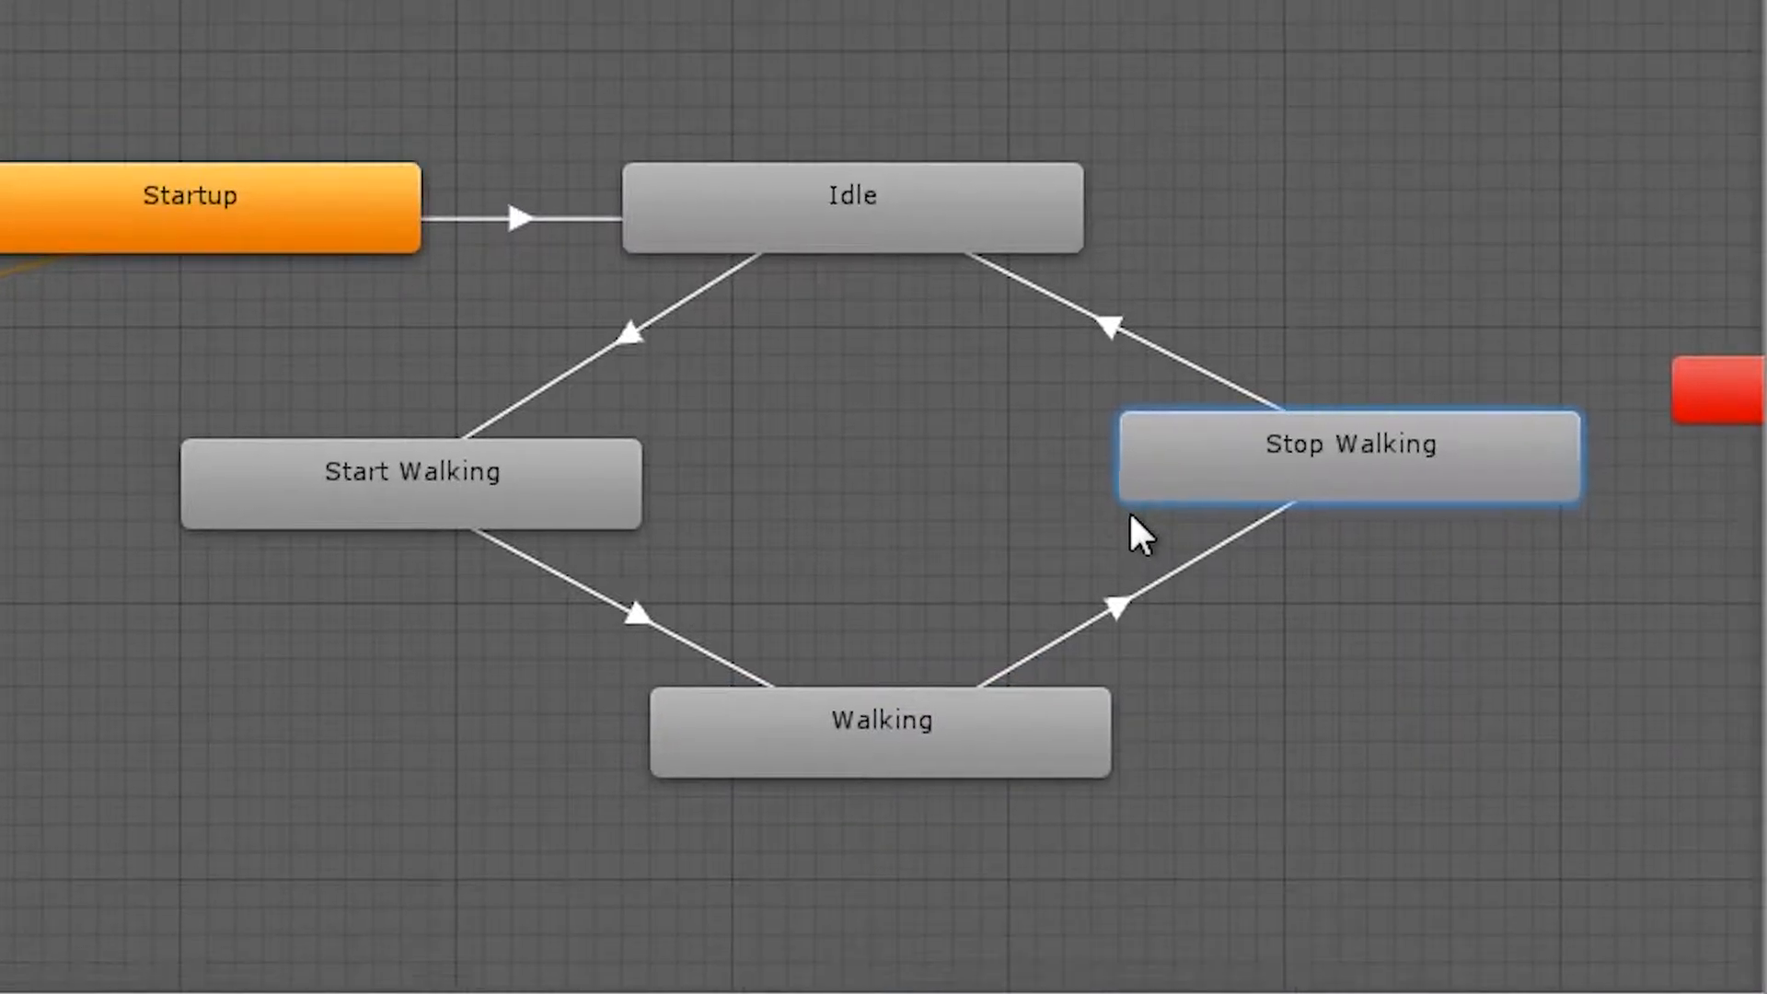
Add a transition from the Walking state to itself so the walk repeats
left_click(891, 839)
right_click(879, 840)
left_click(975, 742)
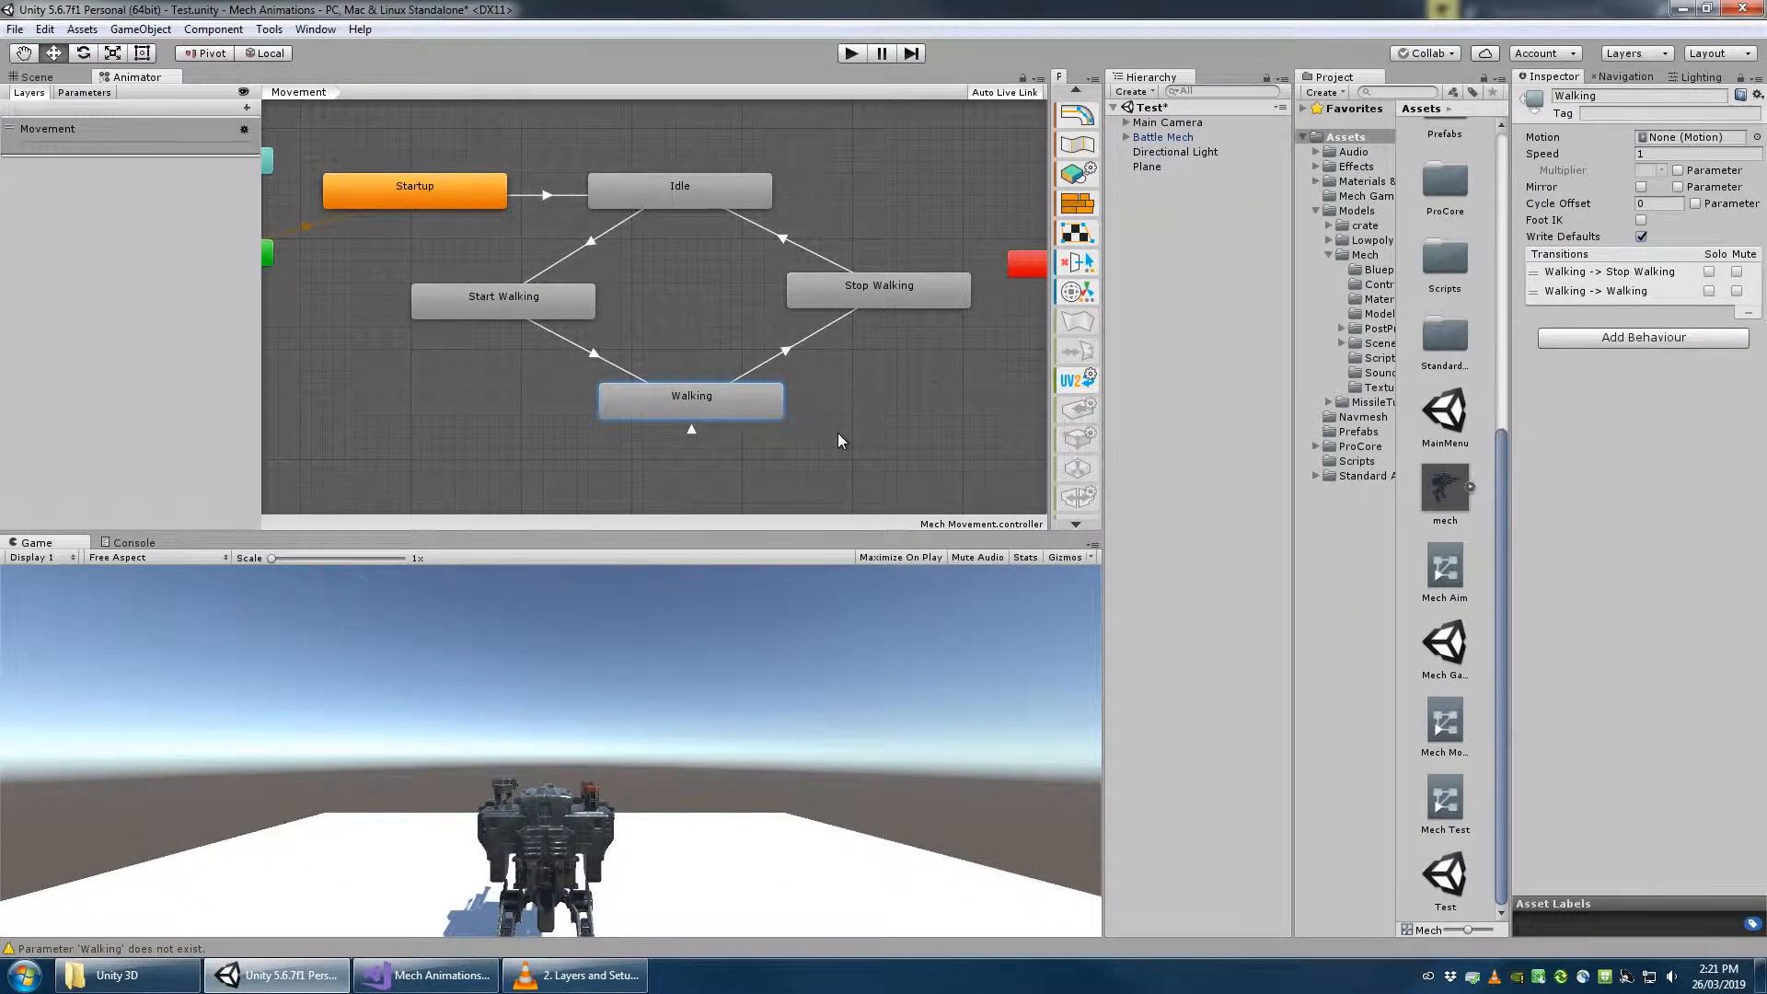
Assign the DefaultToWalk motion to the Start Walking state and the WalkInPlace motion to the Walking state
left_click(541, 315)
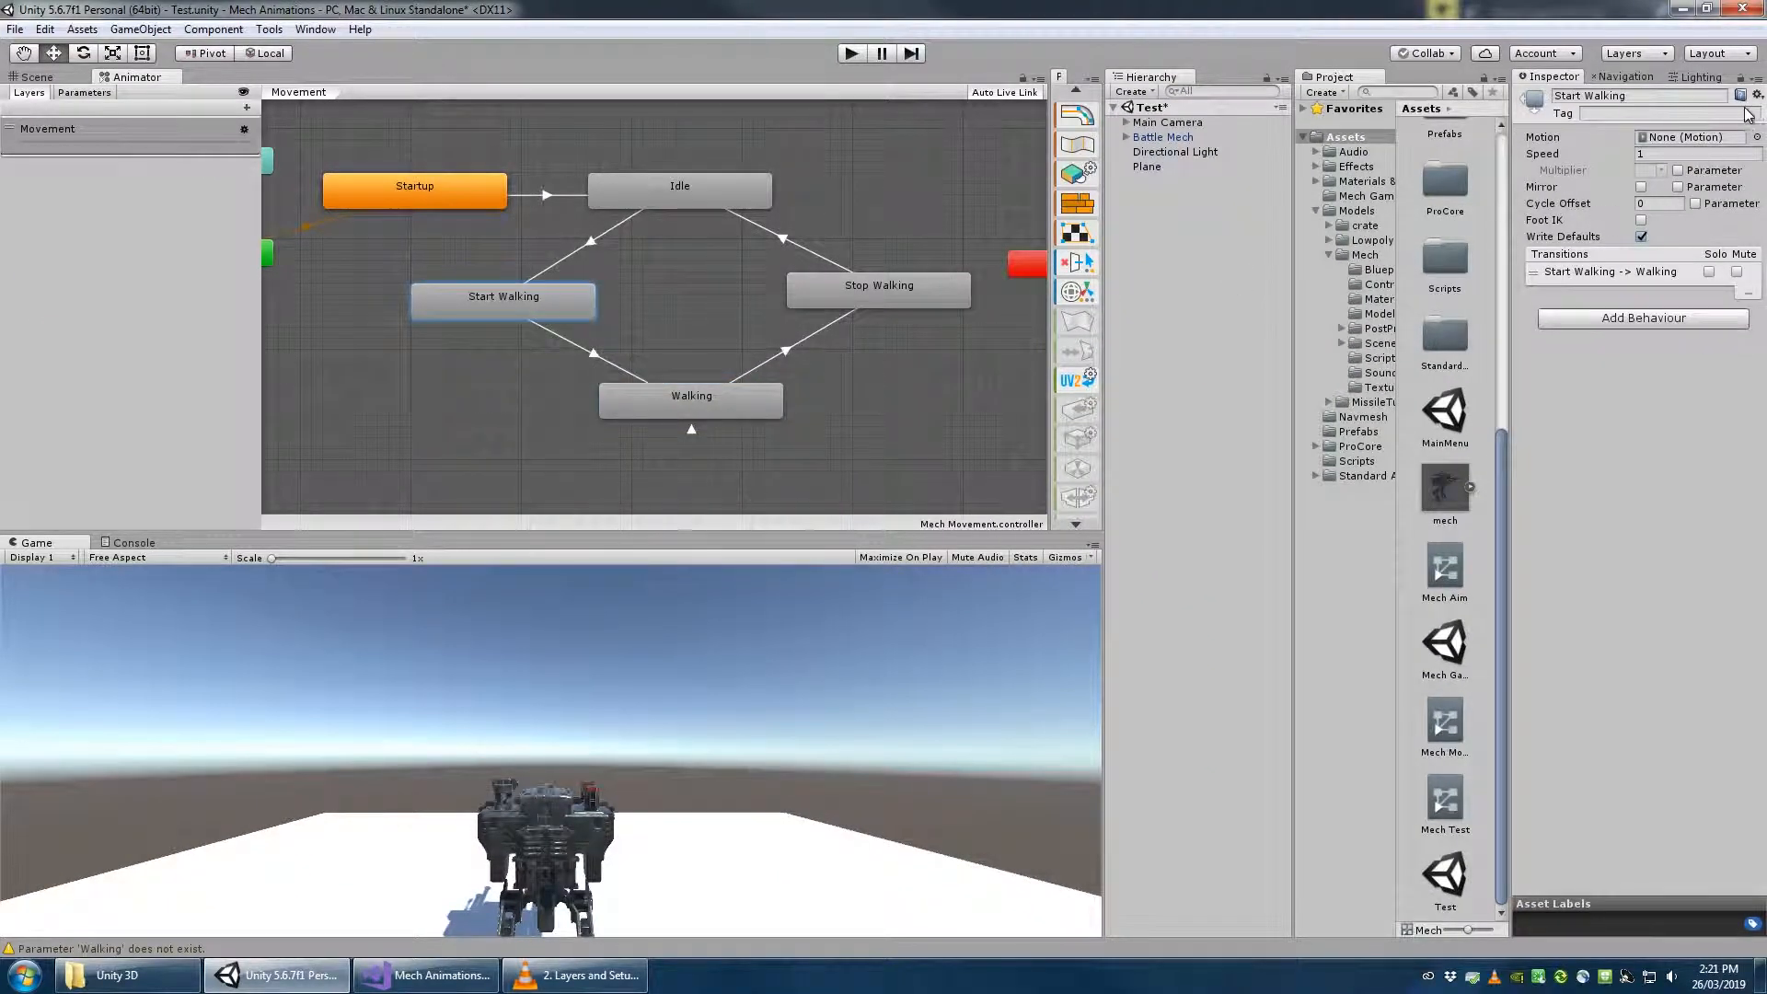
left_click(1756, 136)
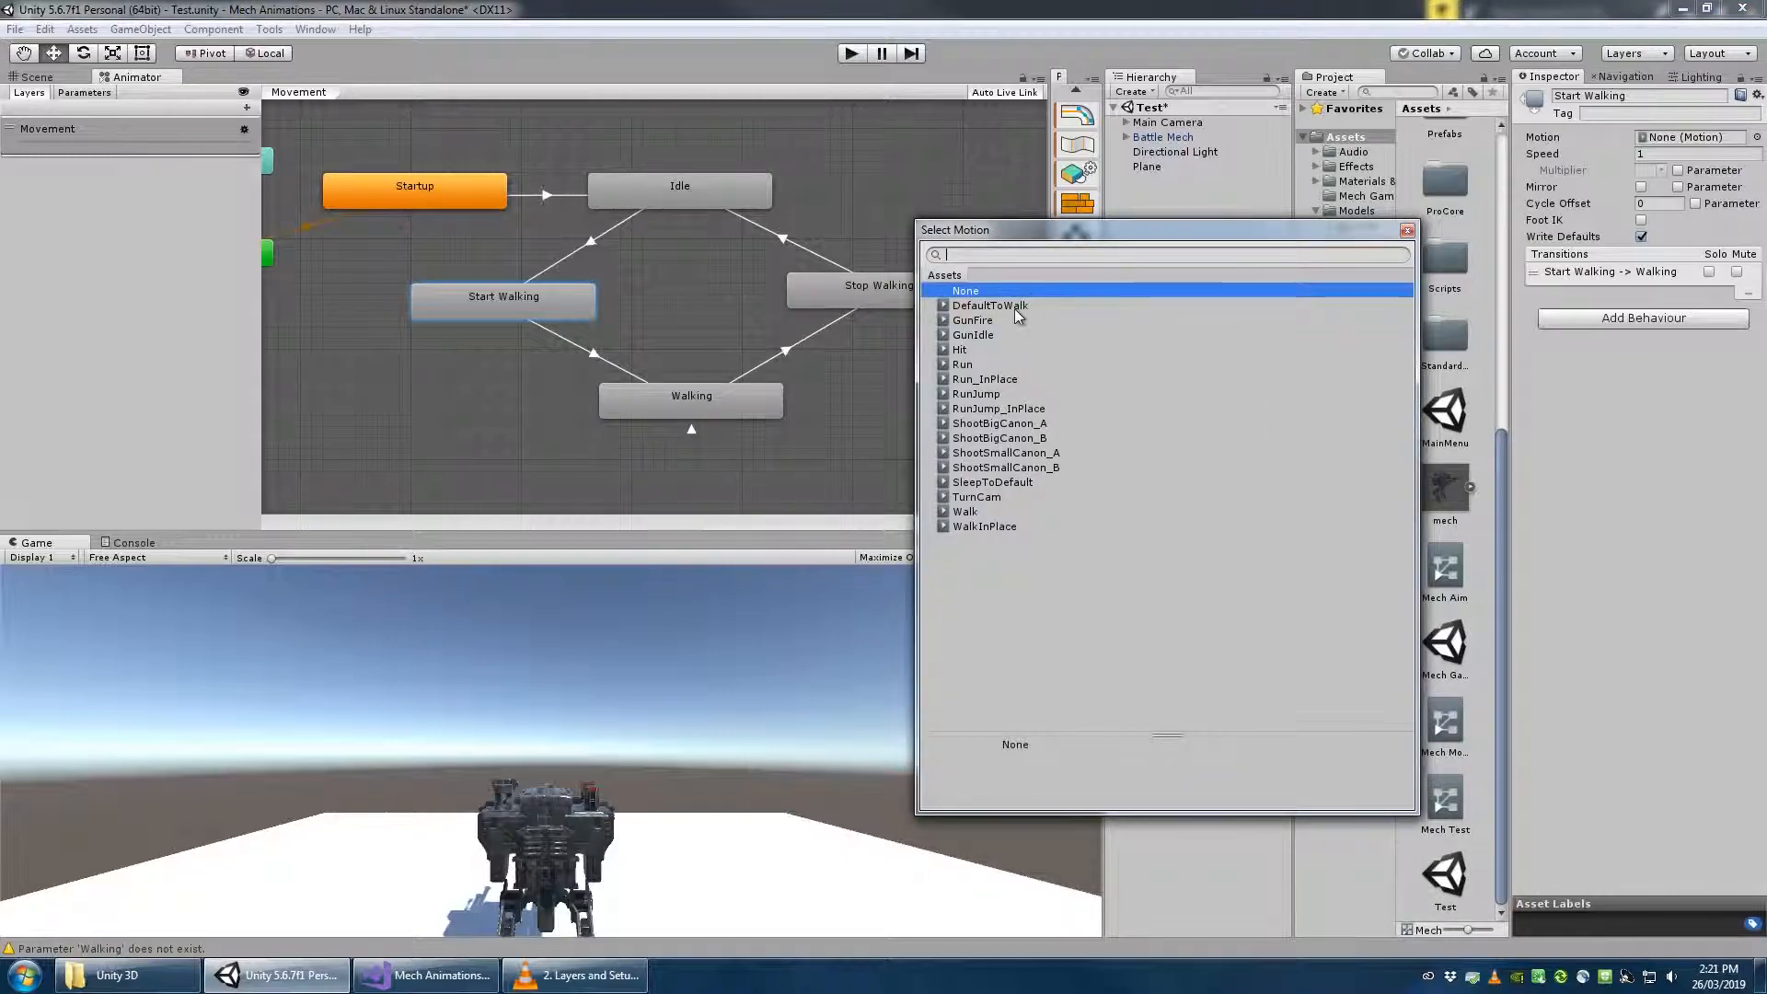
double_click(1012, 313)
left_click(718, 400)
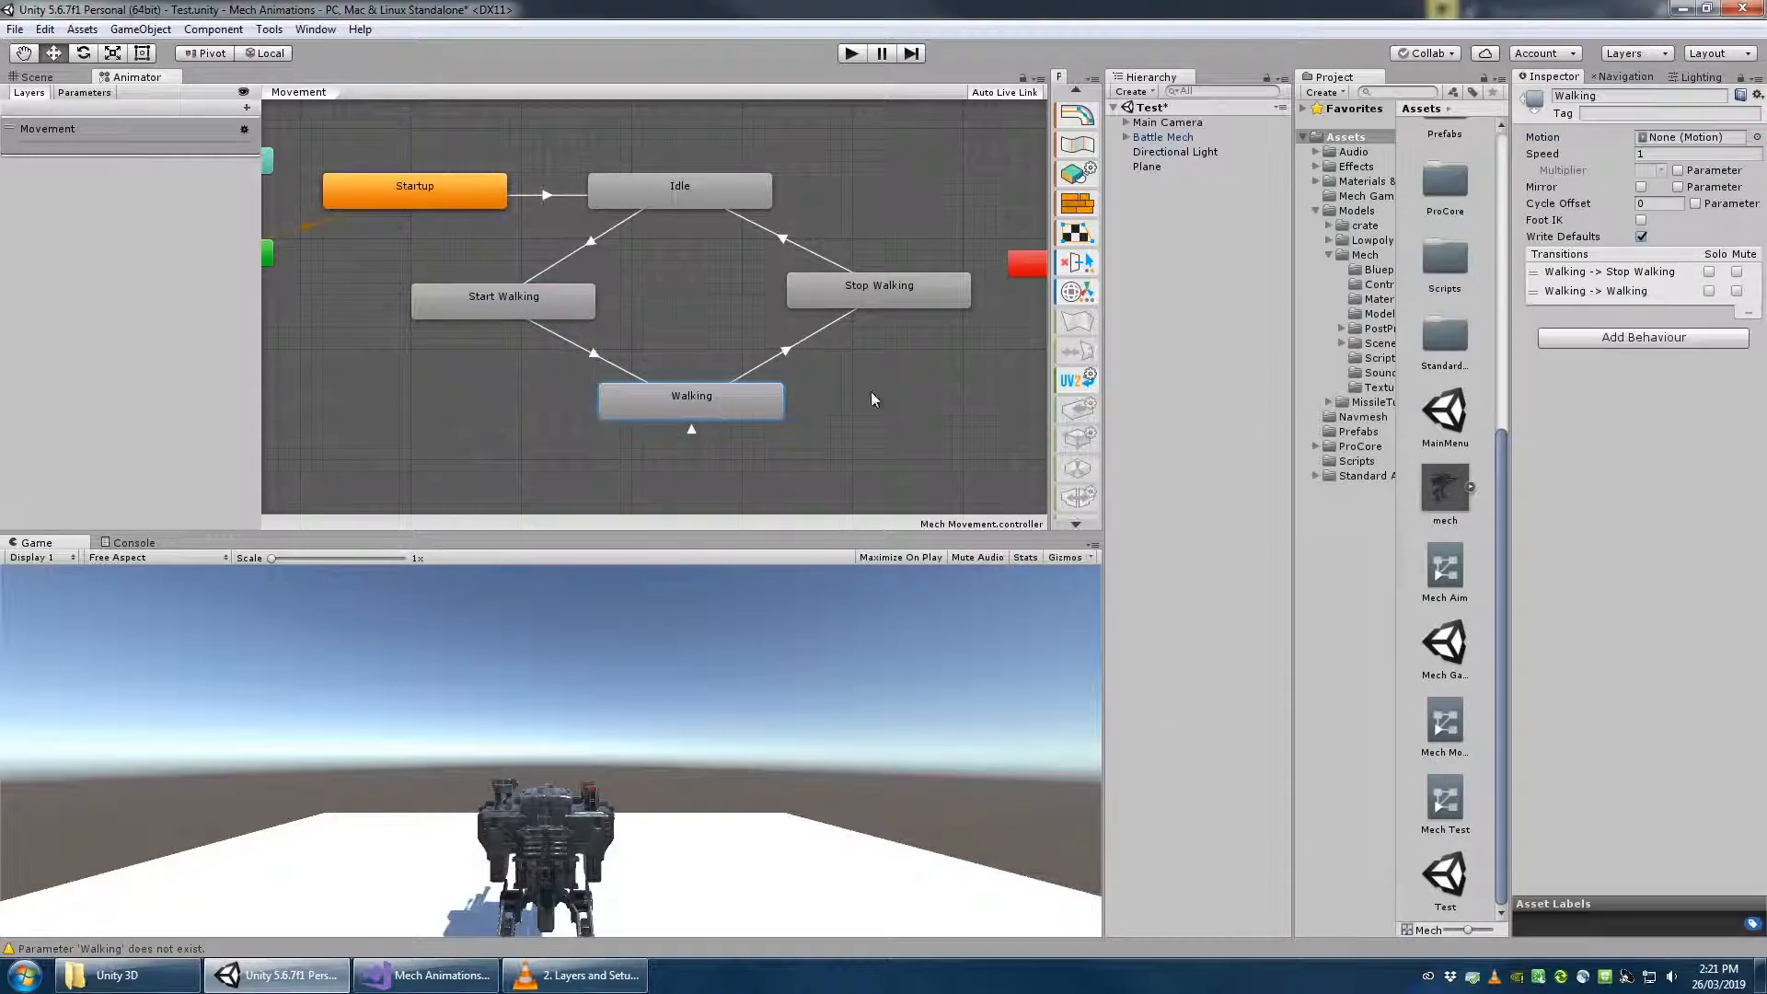
left_click(1757, 136)
double_click(985, 525)
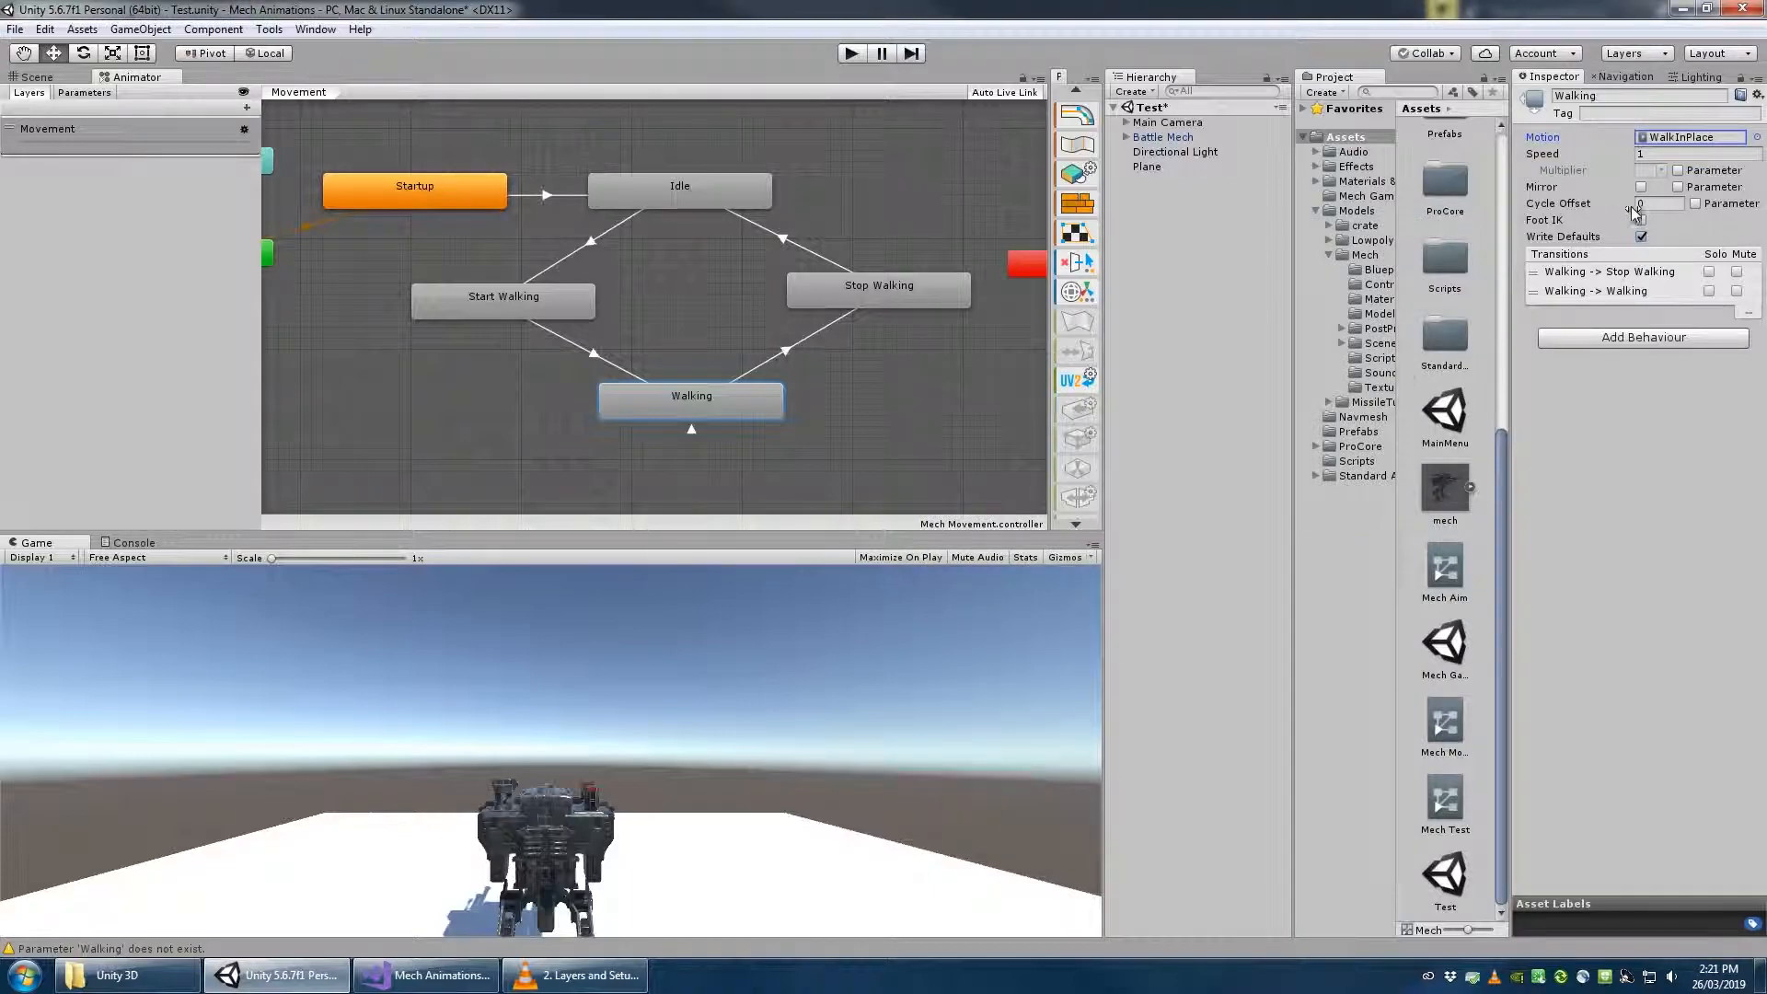
Assign the DefaultToWalk motion to the Stop Walking state and set its speed to -1 so it plays in reverse
left_click(851, 293)
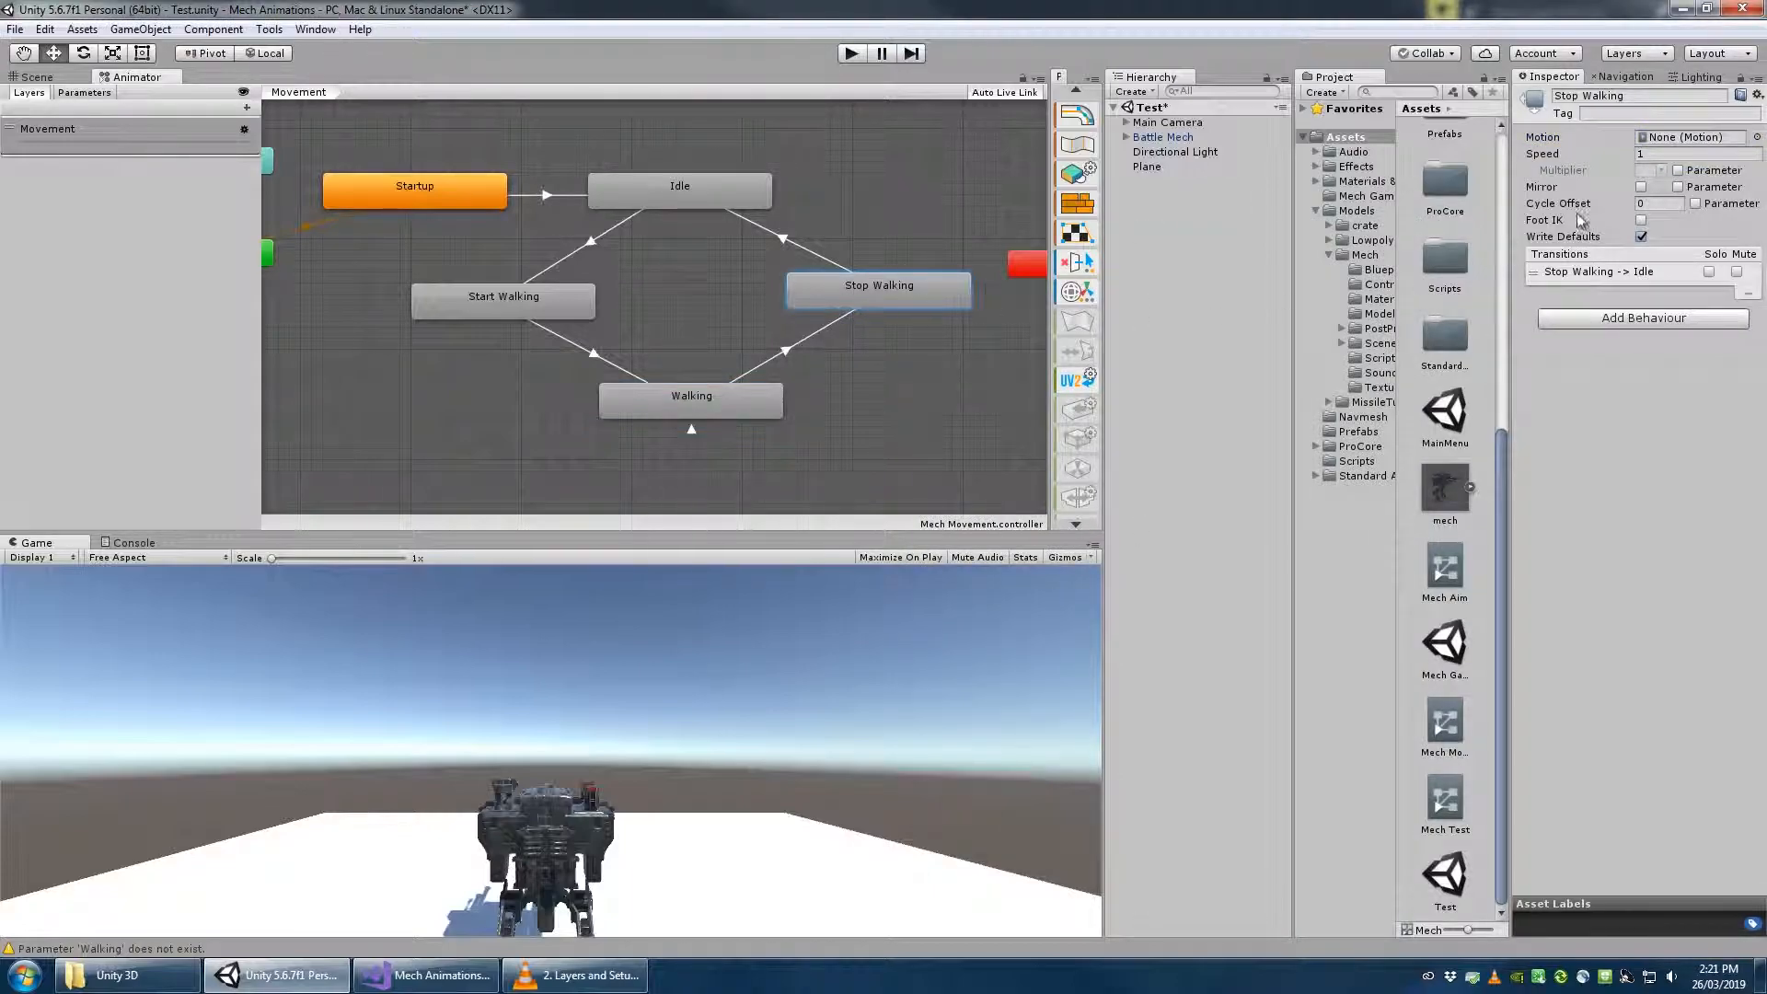
left_click(1756, 137)
double_click(1178, 304)
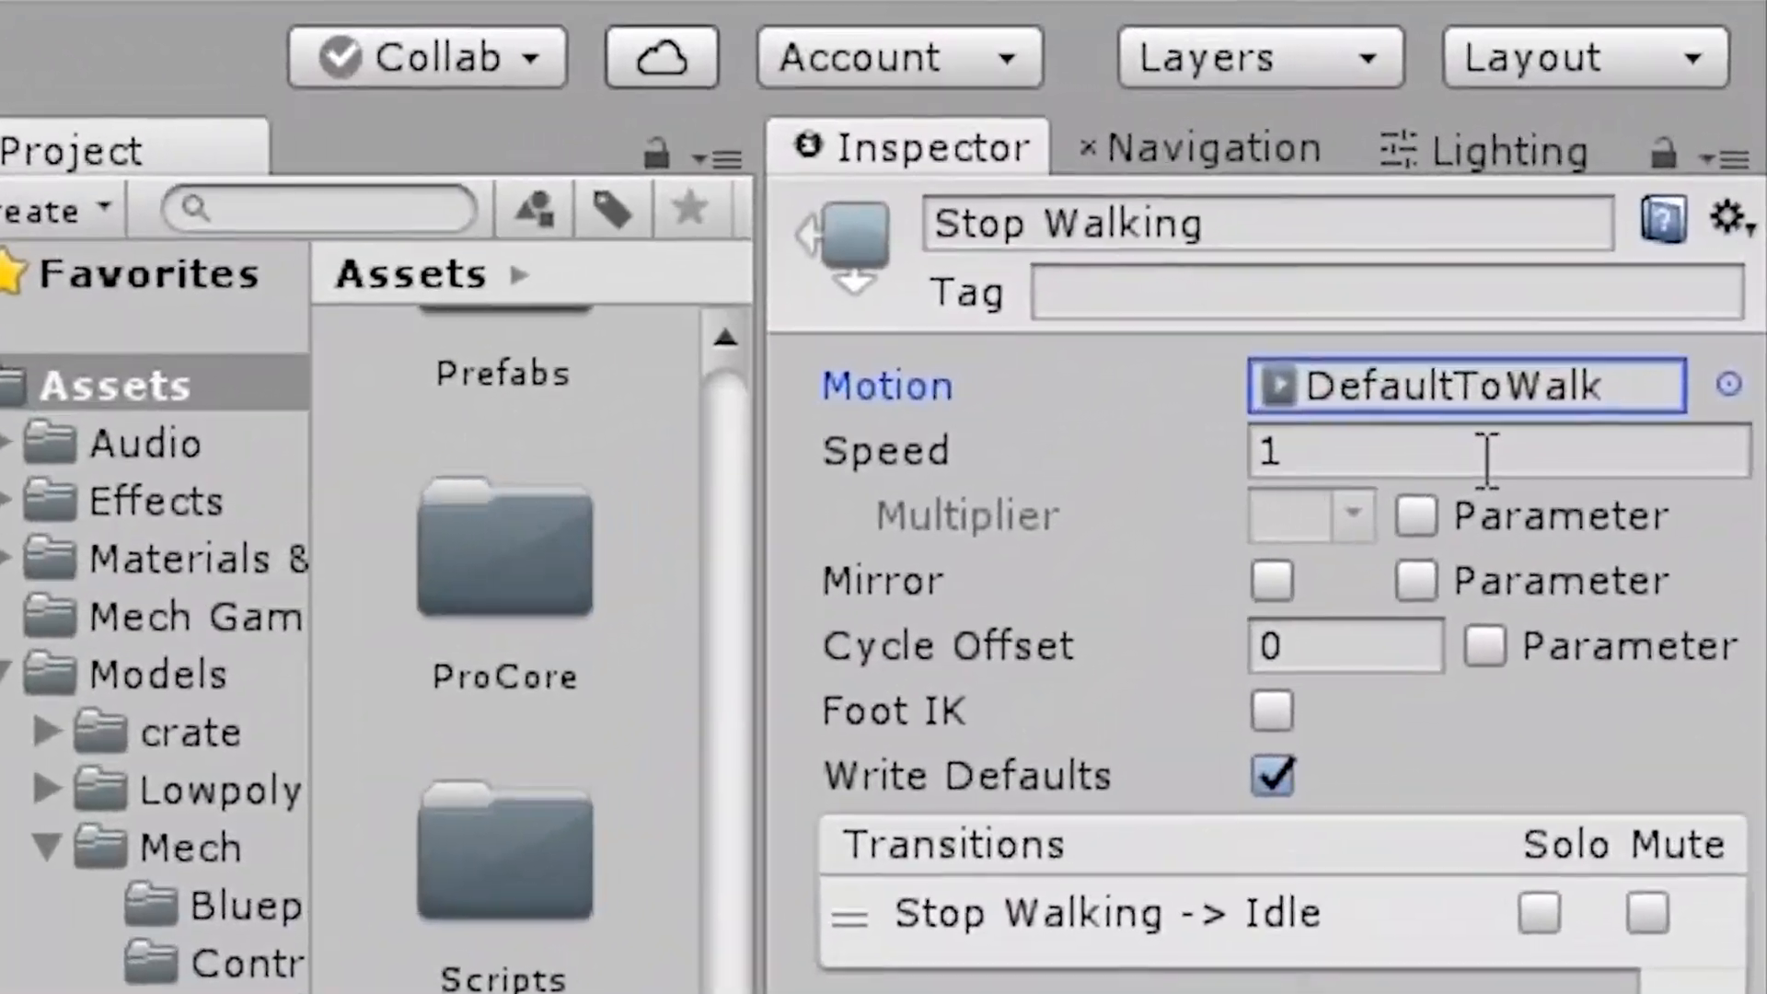
left_click(1487, 456)
type("-1")
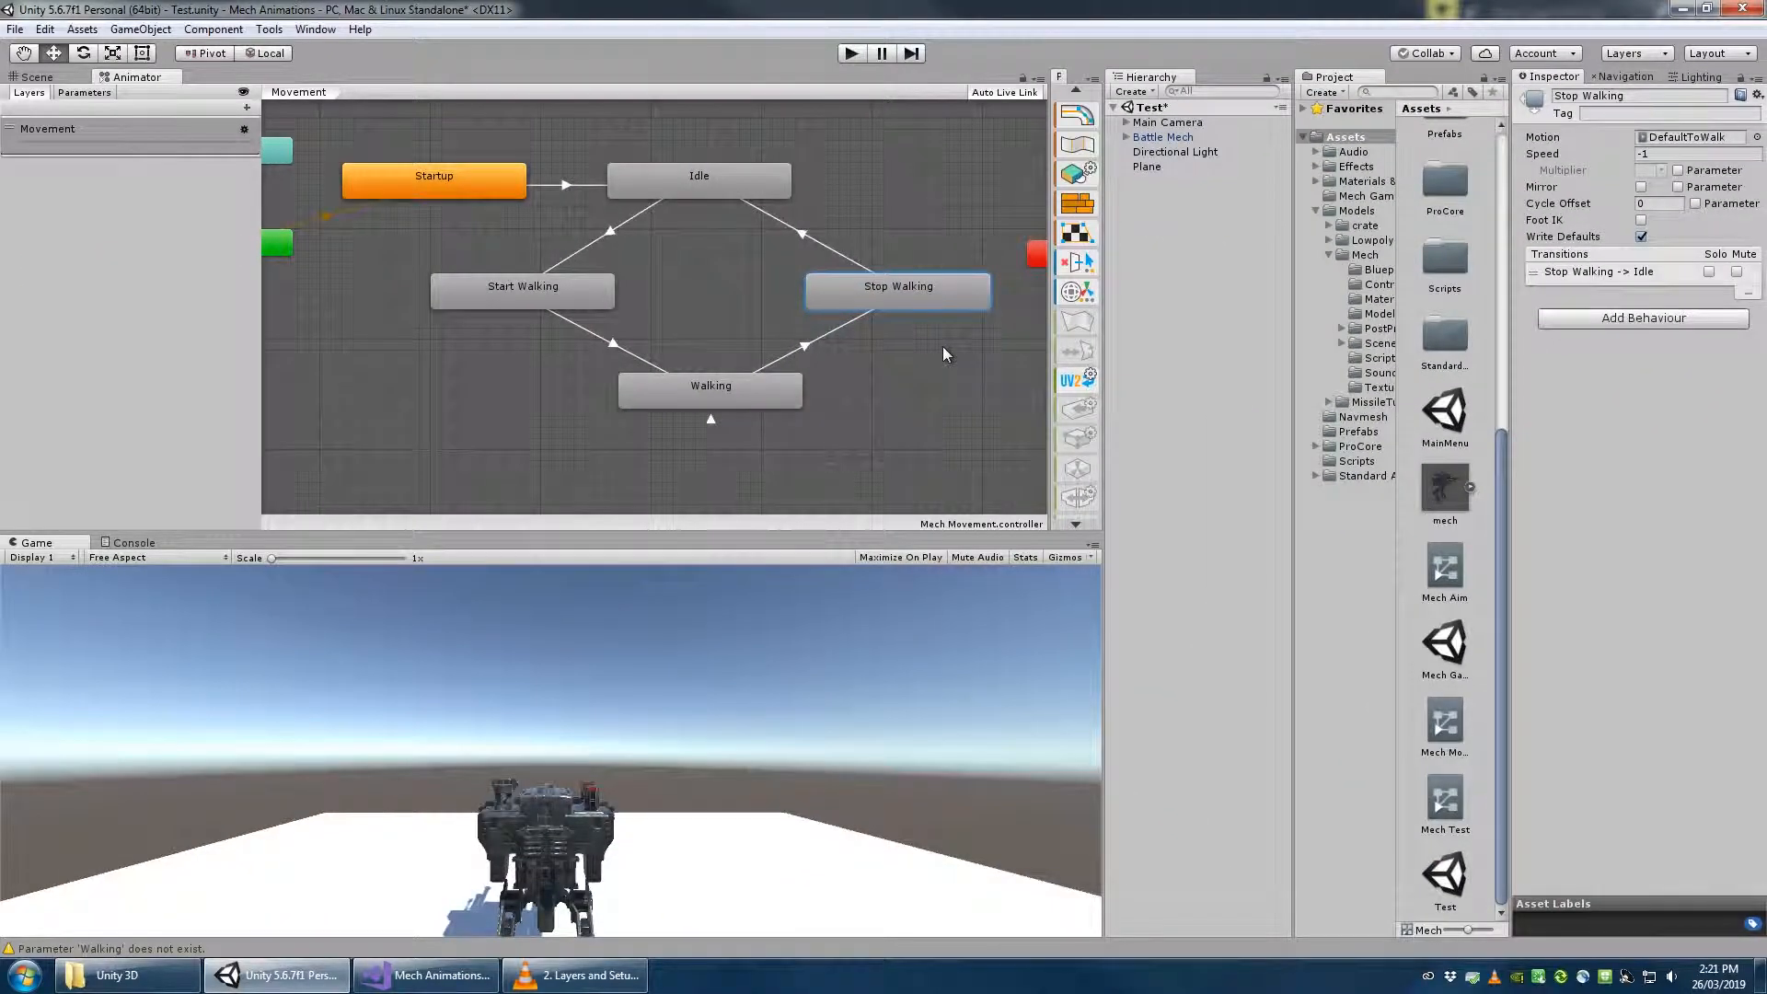
Shorten the blend of the Start Walking to Walking transition and start the Walking clip where the Start Walking clip ends
middle_click_drag(944, 347, 920, 349)
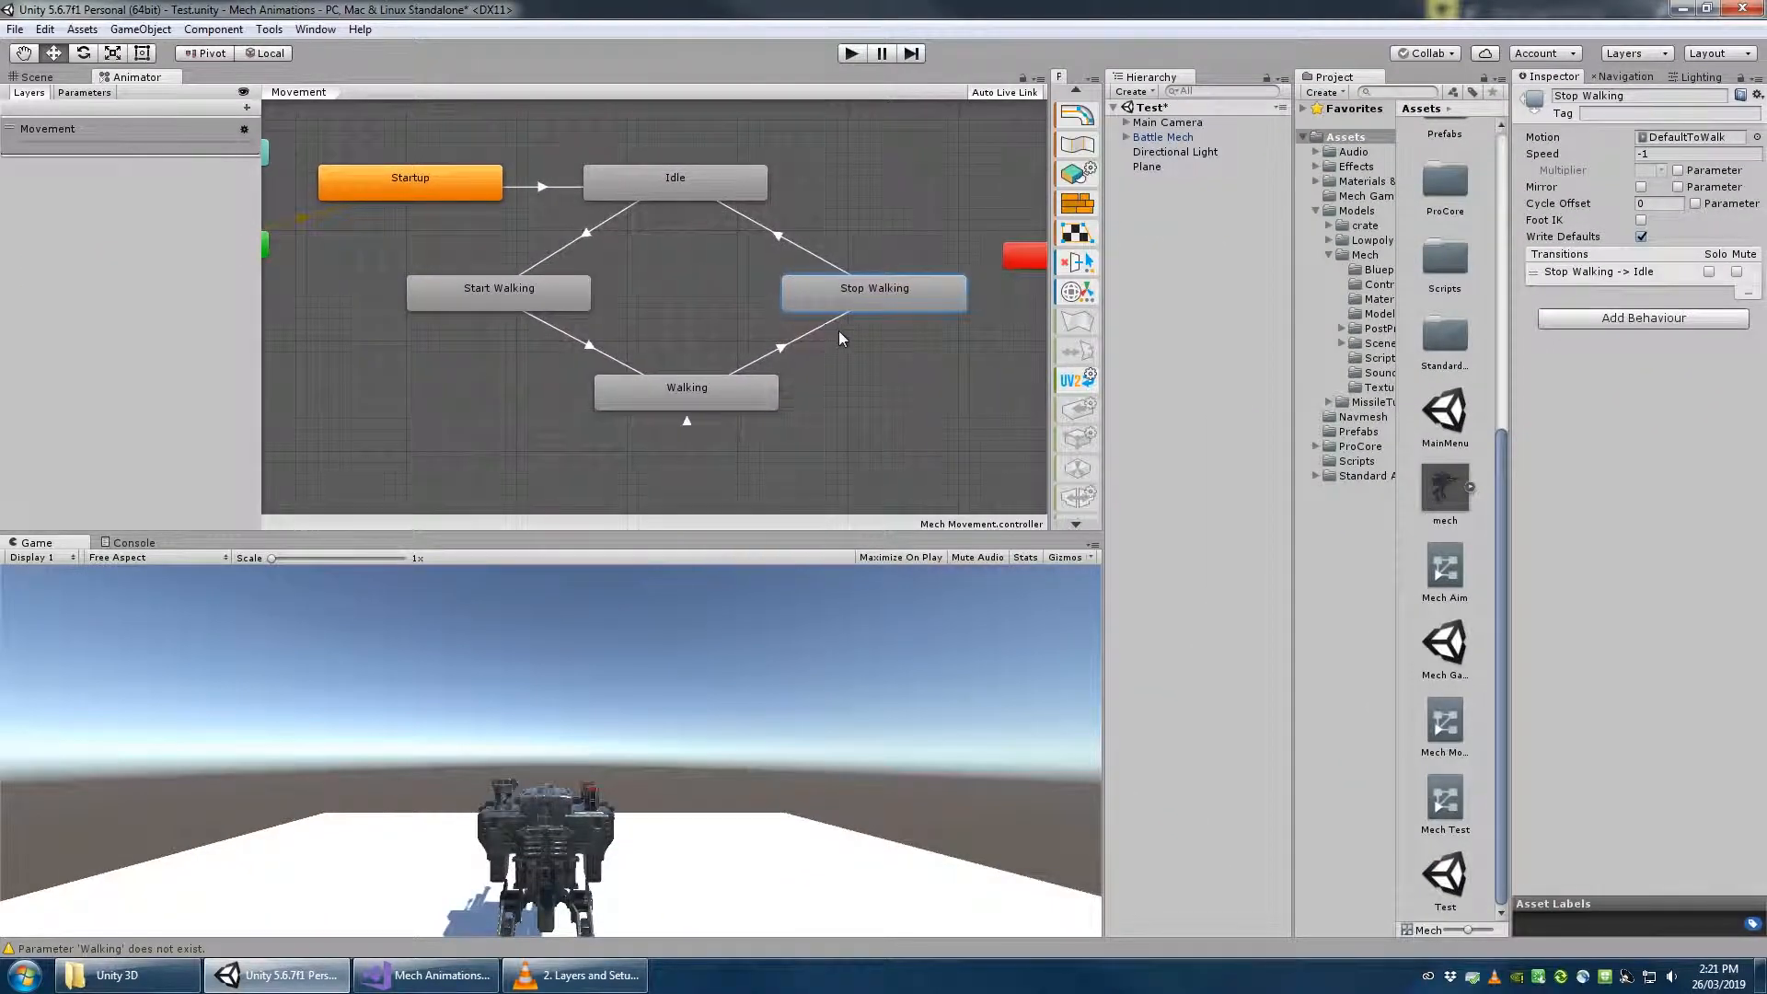
left_click(582, 238)
left_click(607, 357)
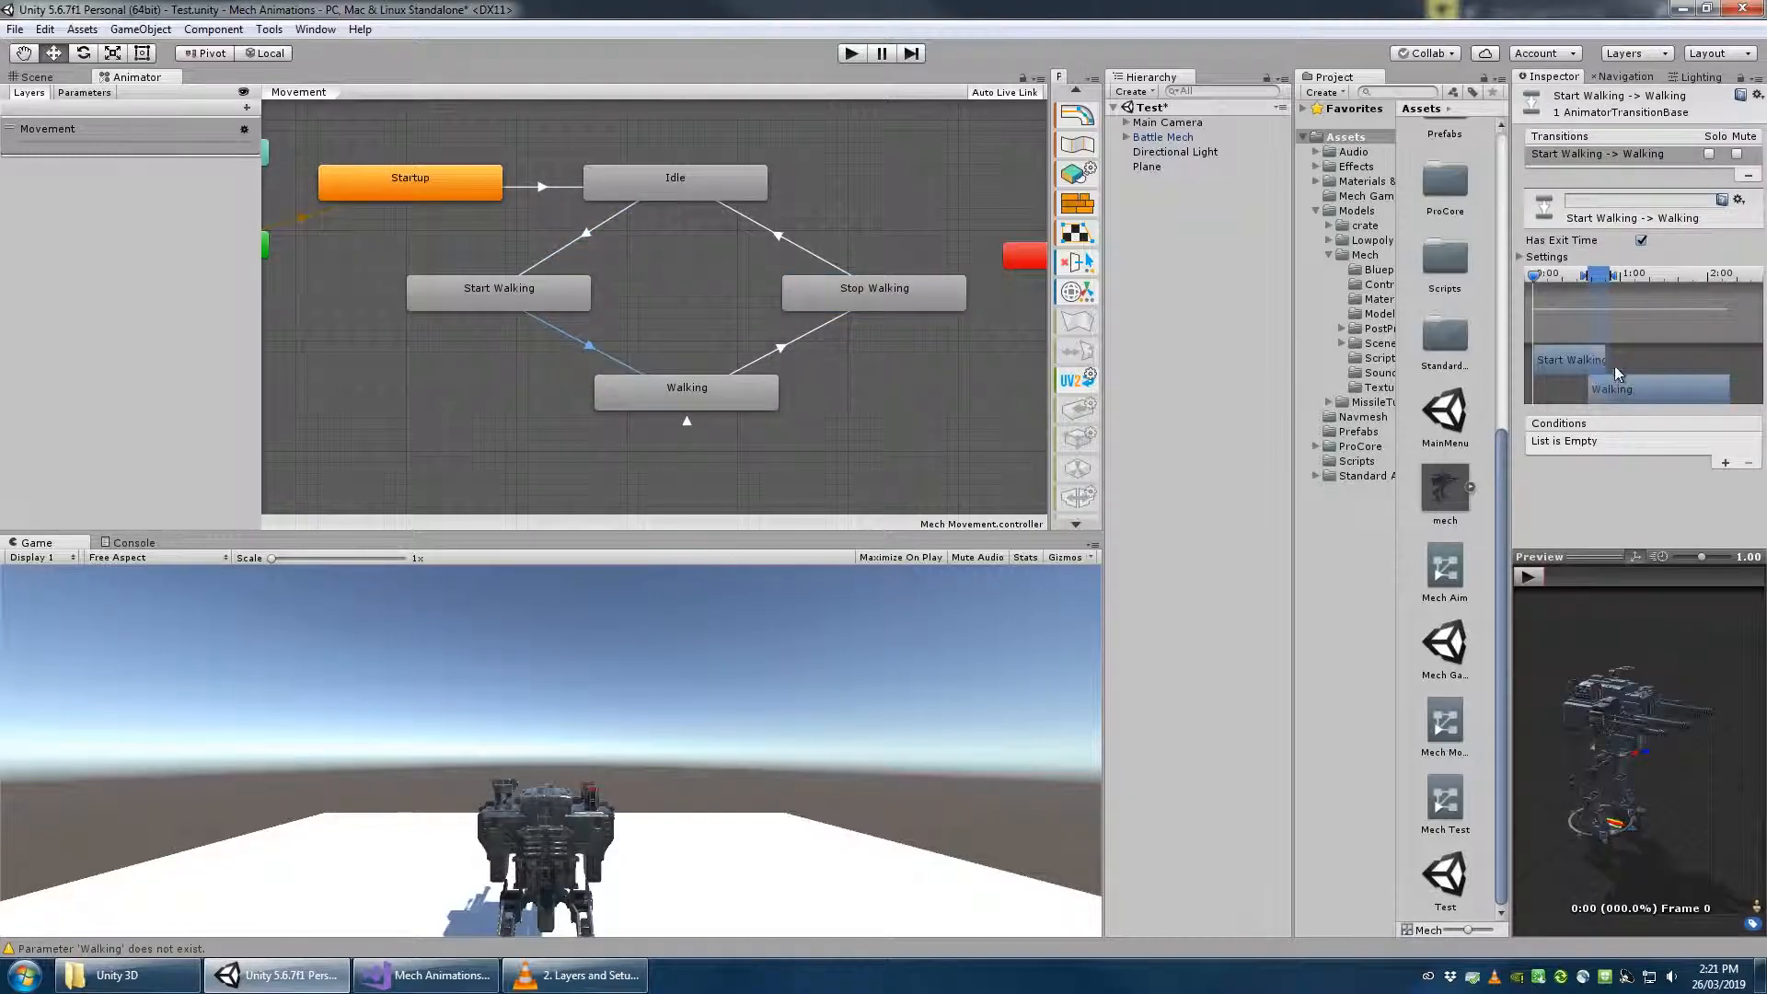
left_click_drag(1585, 276, 1603, 279)
left_click_drag(1594, 391, 1612, 398)
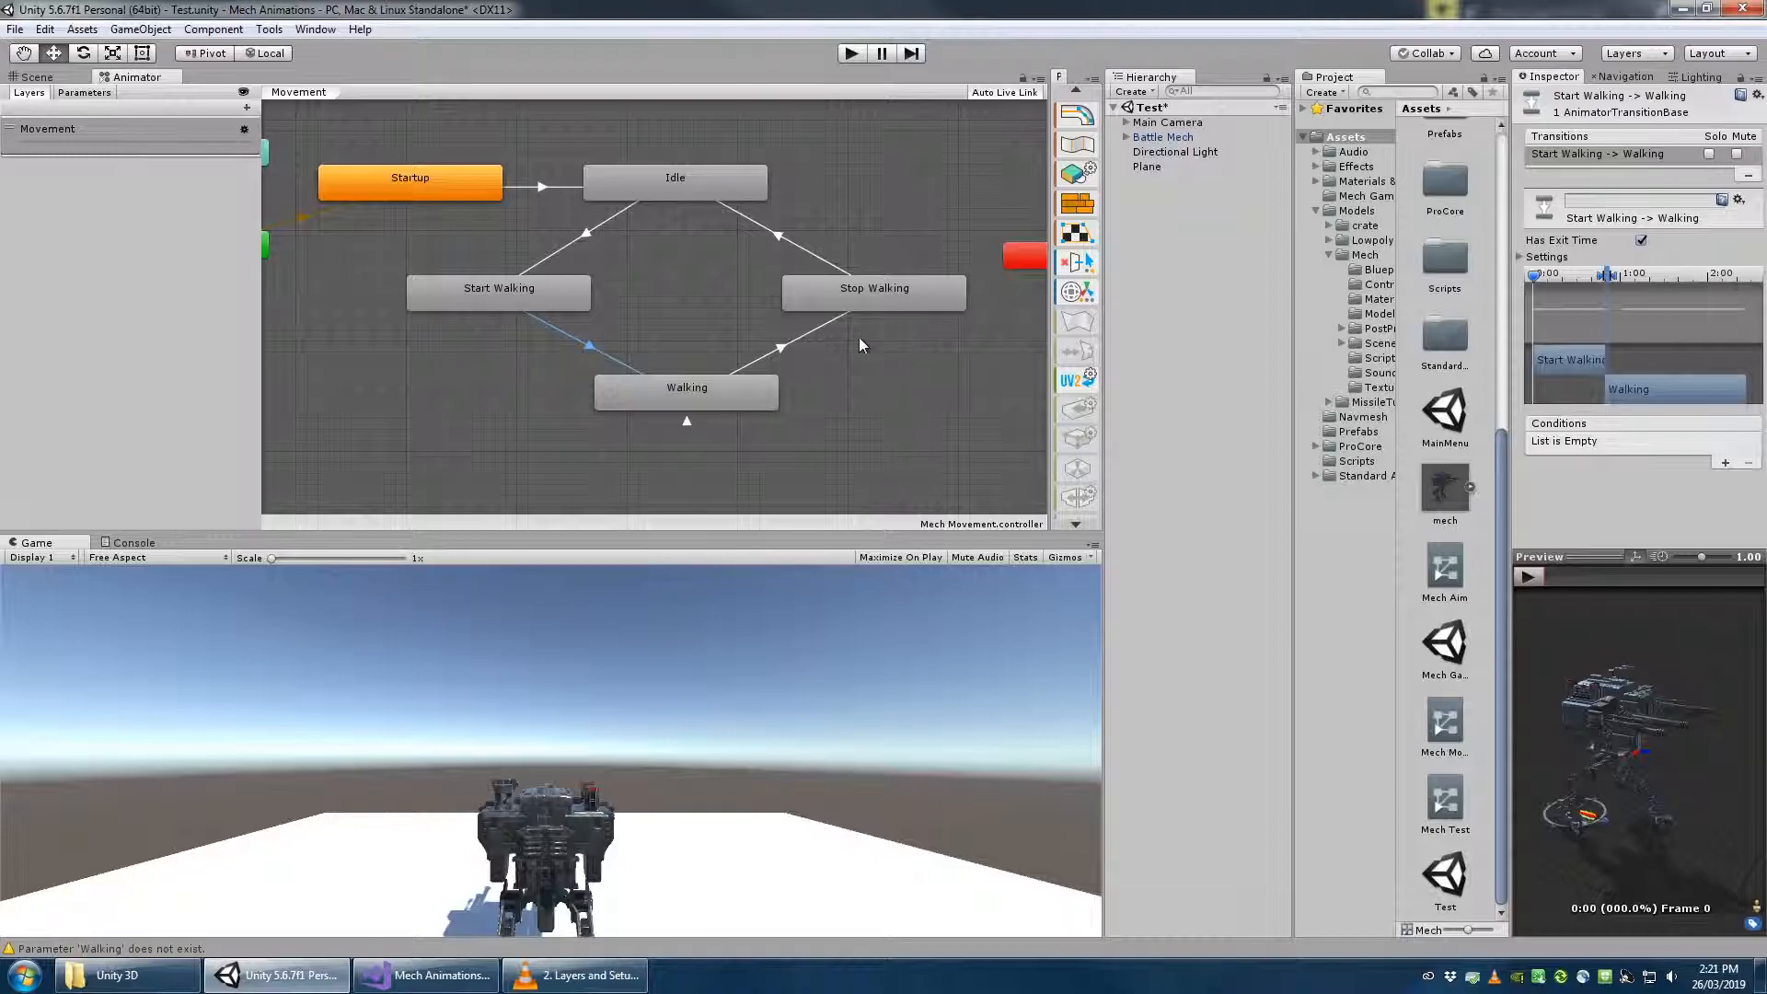
Shorten the blend of the Walking to Stop Walking transition and start the Stop Walking clip where the Walking clip ends
left_click(790, 340)
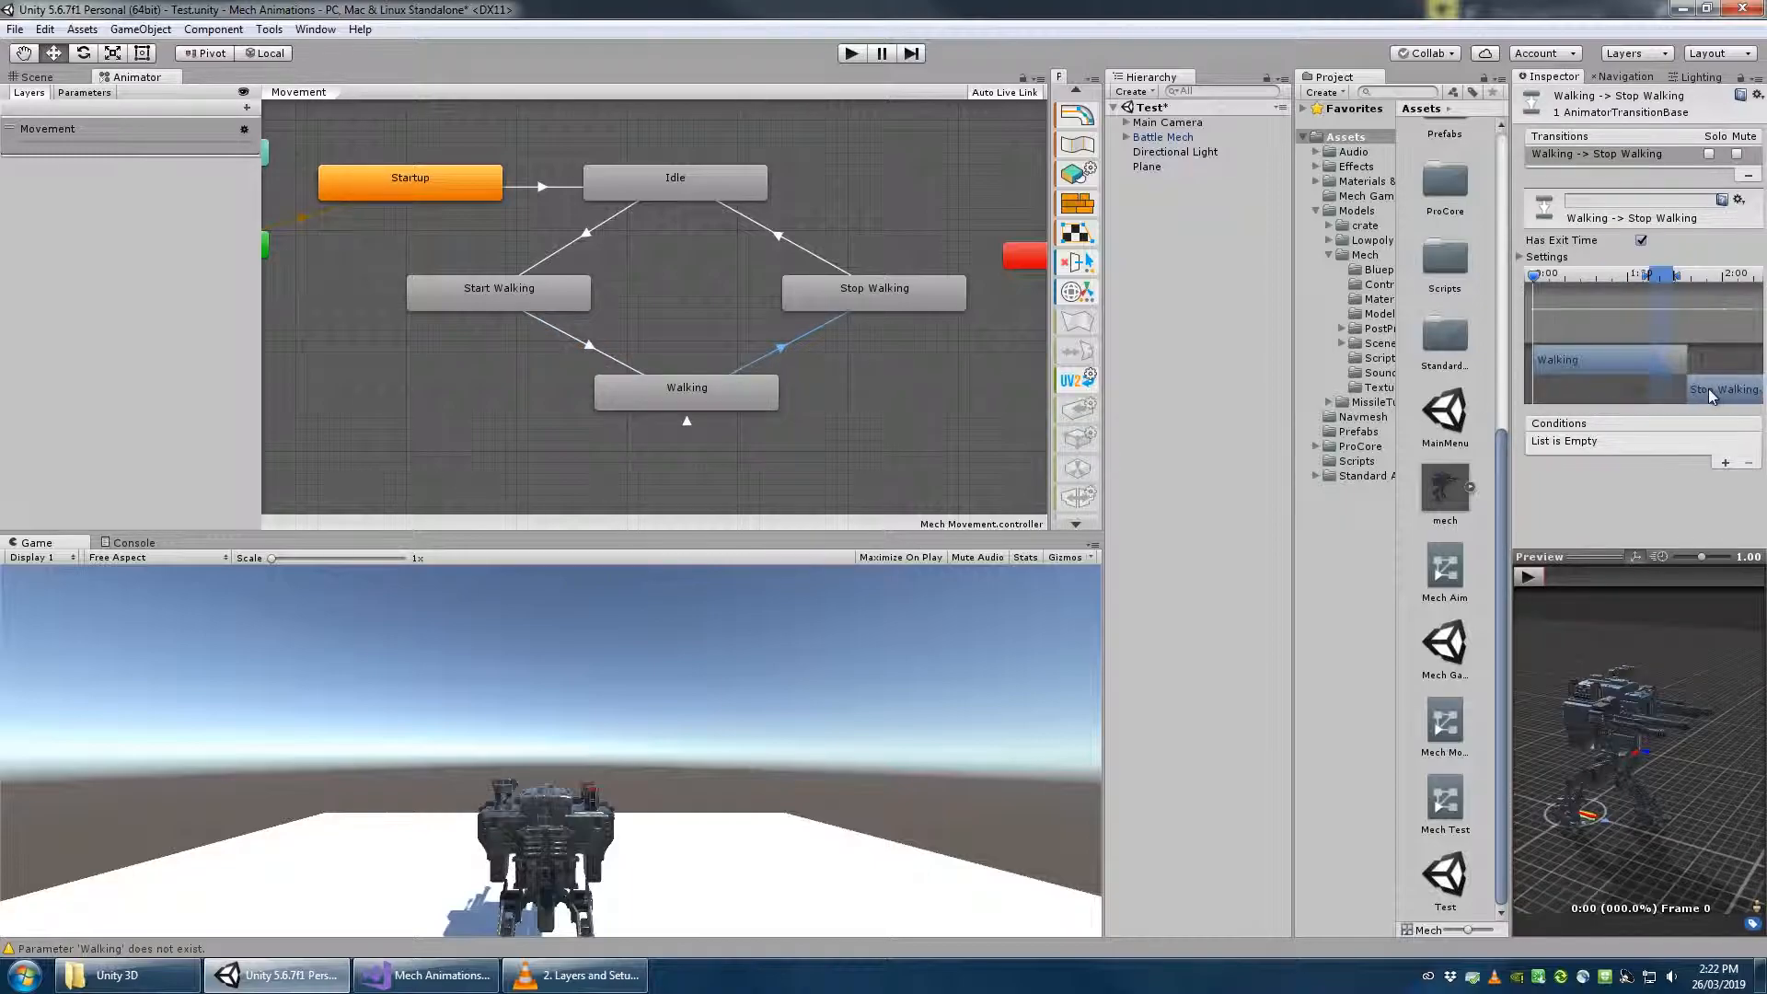
left_click_drag(1710, 388, 1703, 388)
left_click_drag(1648, 278, 1690, 282)
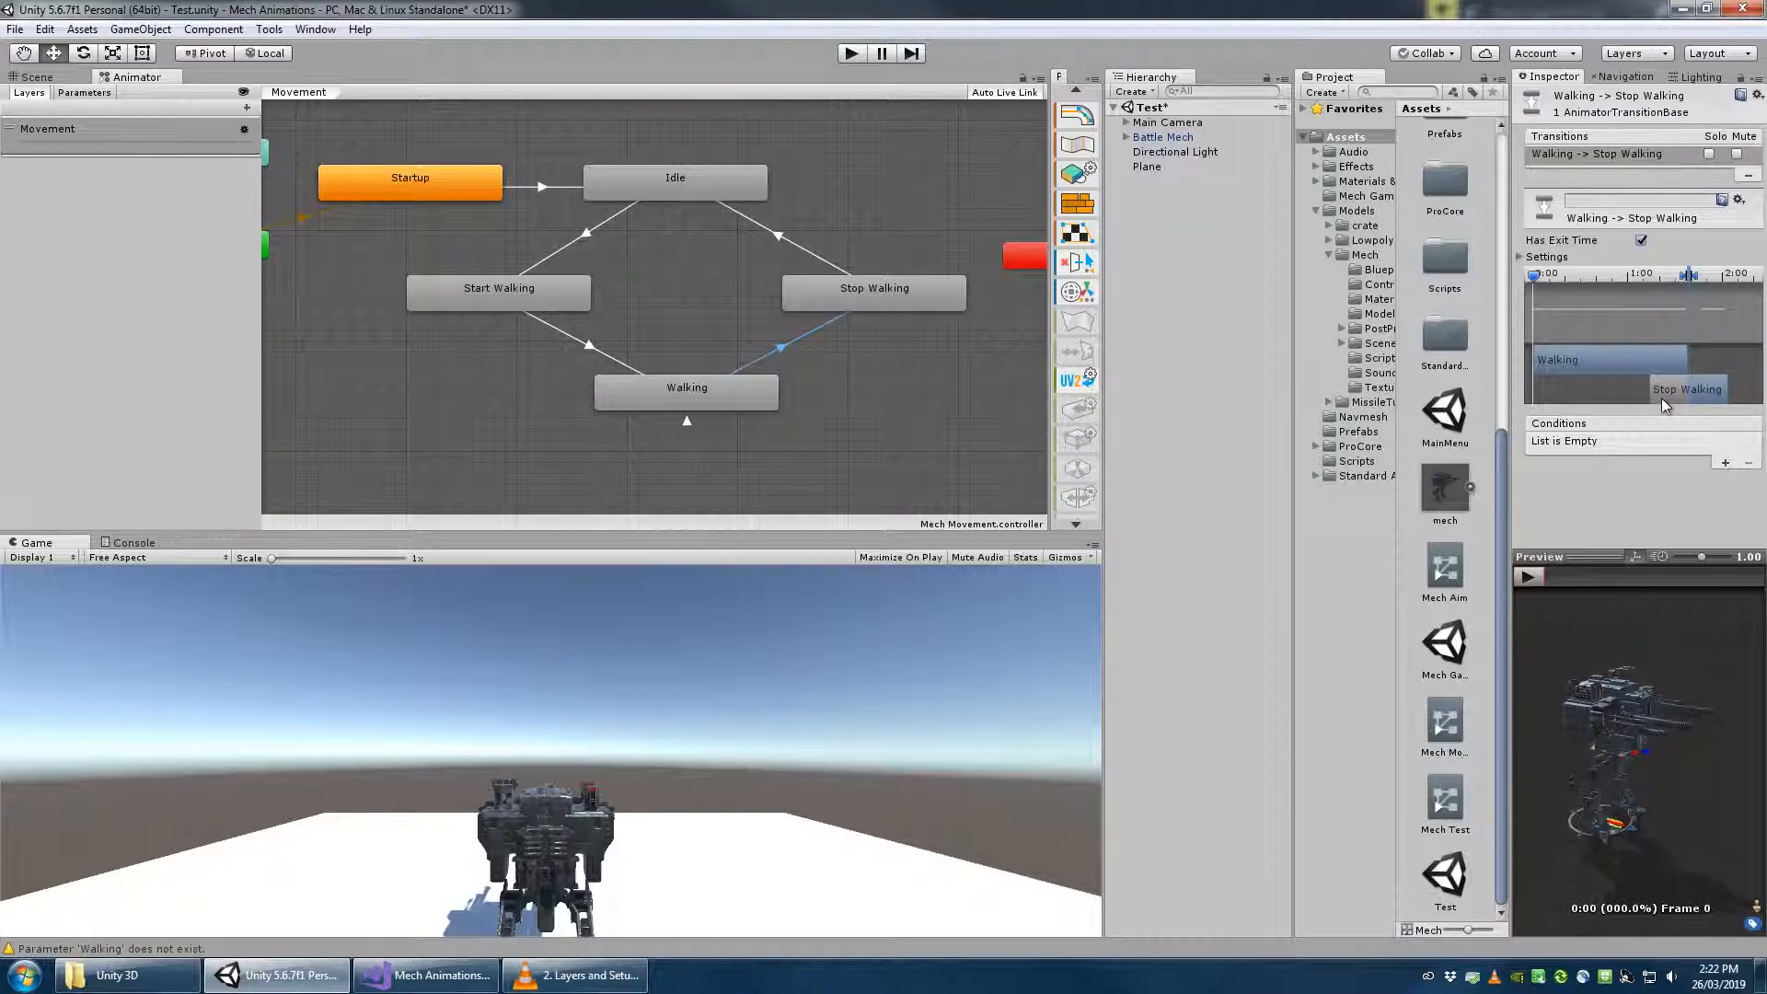
left_click_drag(1660, 397, 1702, 396)
middle_click_drag(1702, 384, 1652, 381)
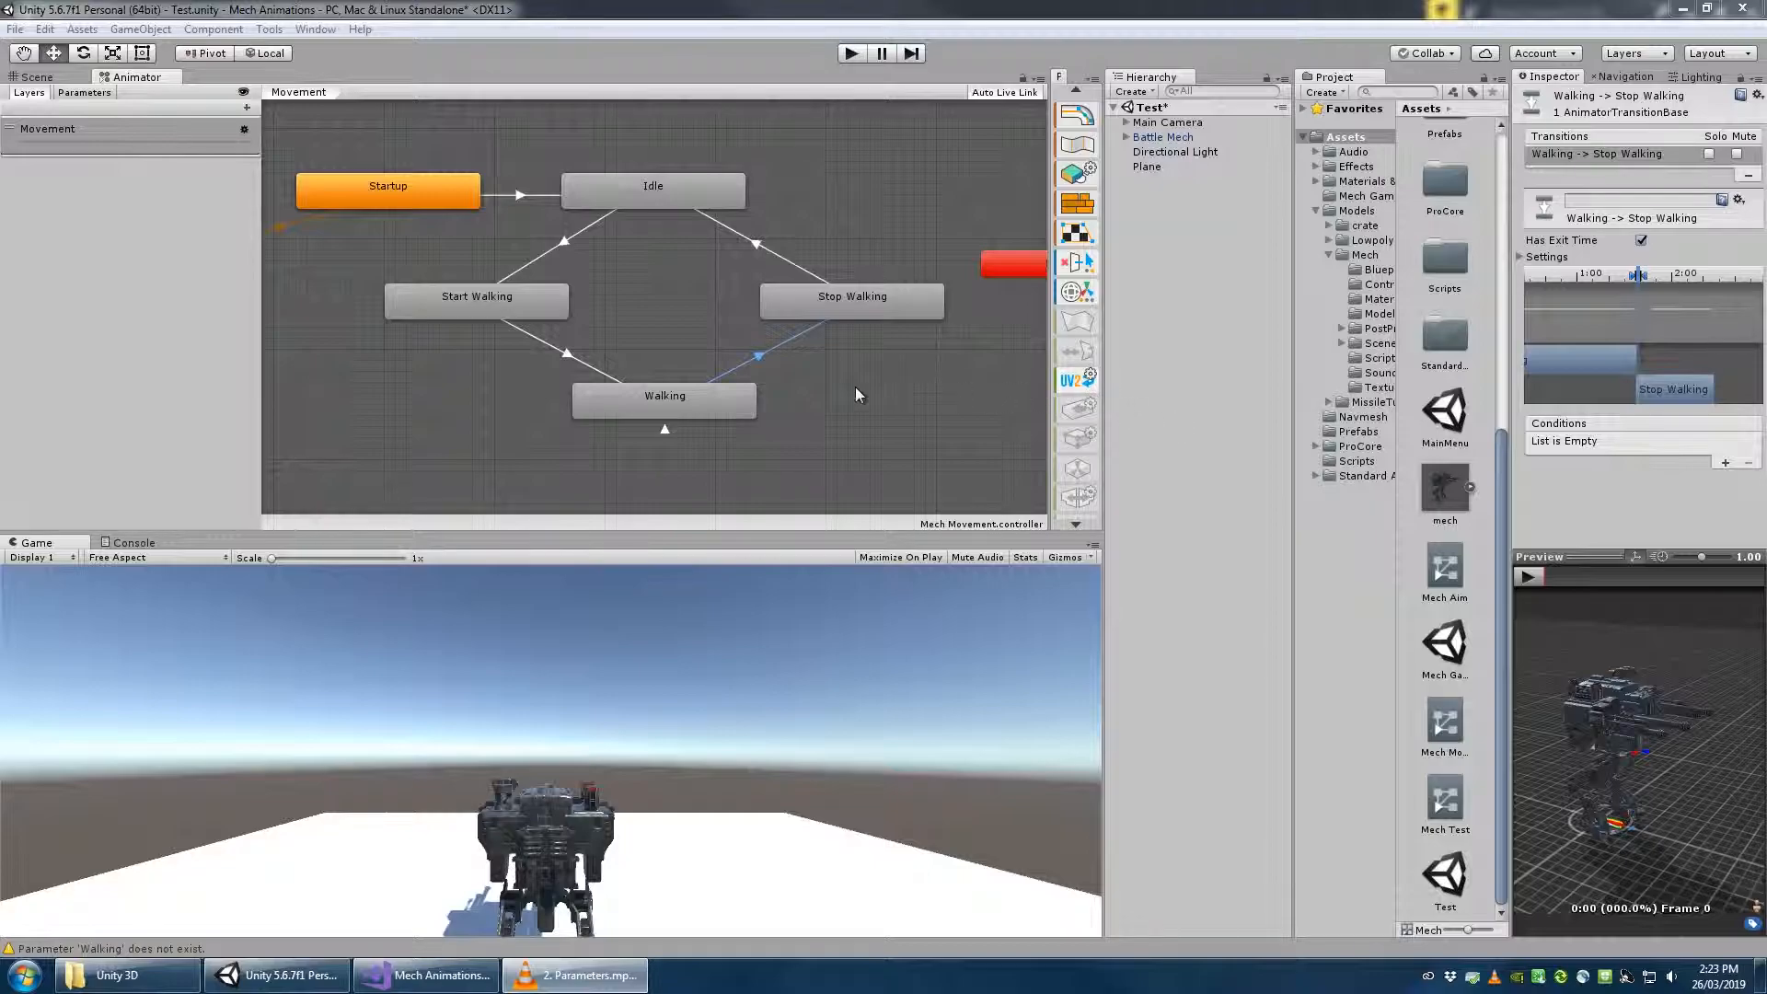
Review the Idle, Start Walking, Walking and Stop Walking states around the loop in turn
mouse_move(644, 382)
middle_mouse_down()
mouse_move(703, 409)
mouse_move(667, 388)
middle_mouse_up()
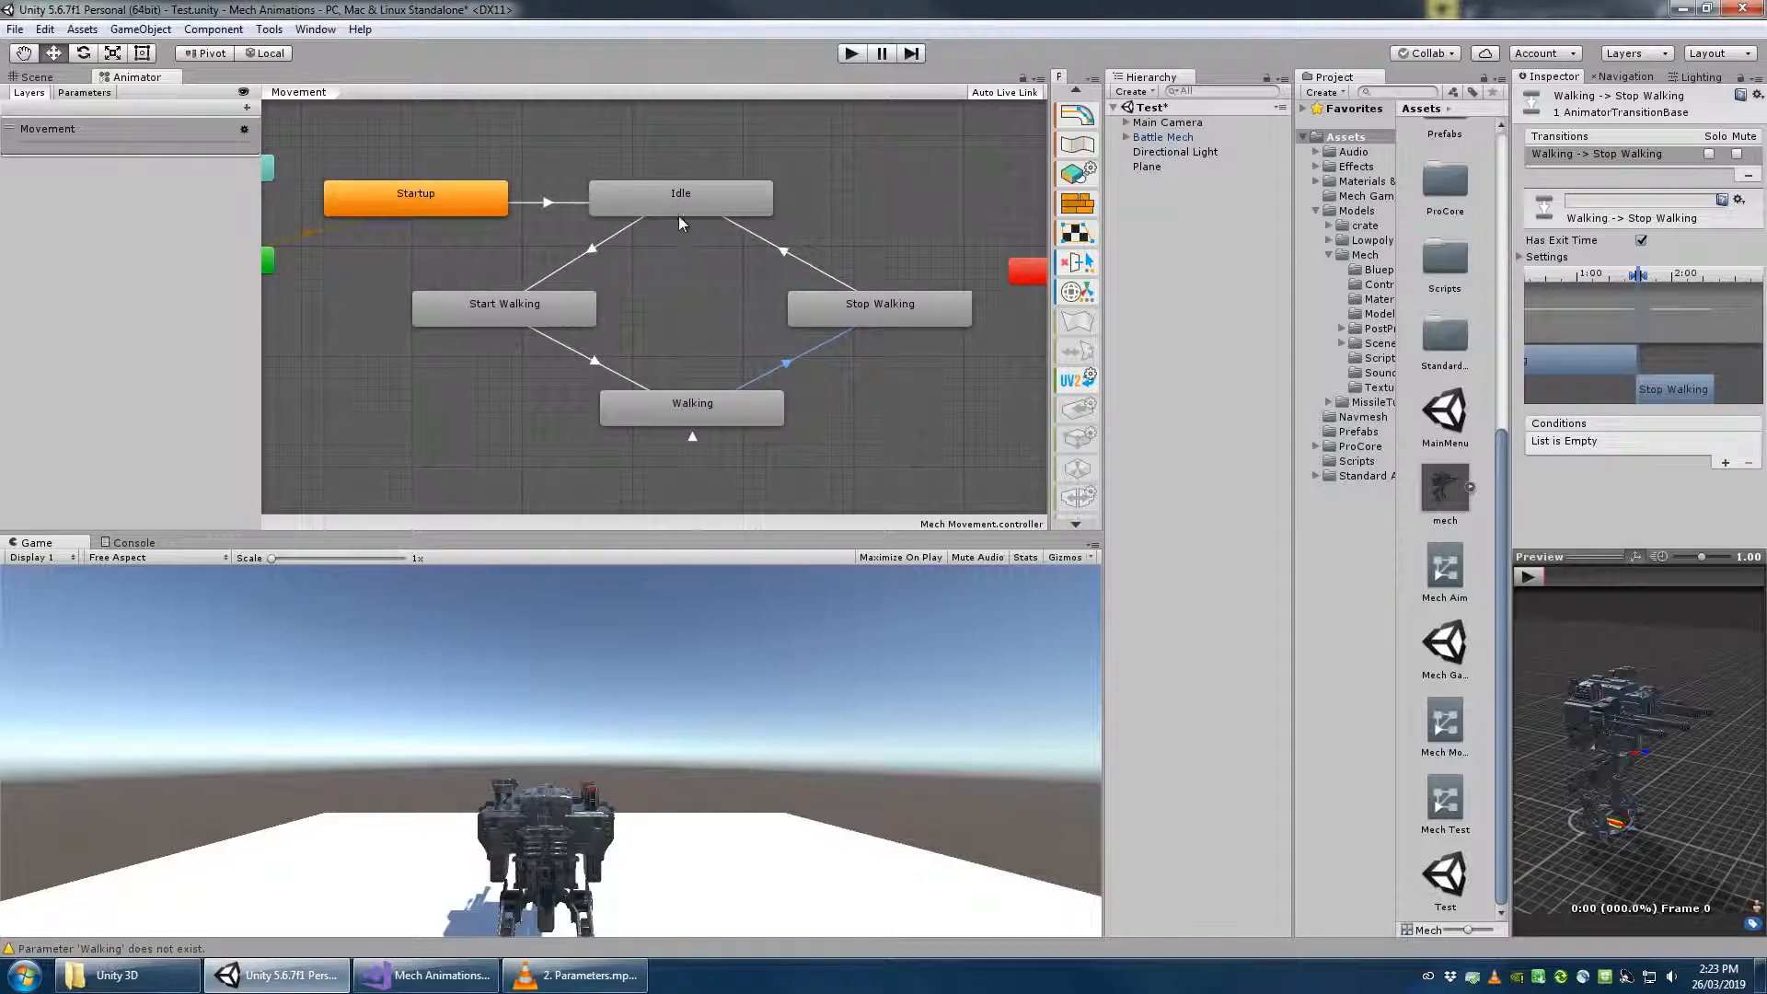
left_click(674, 201)
left_click(555, 320)
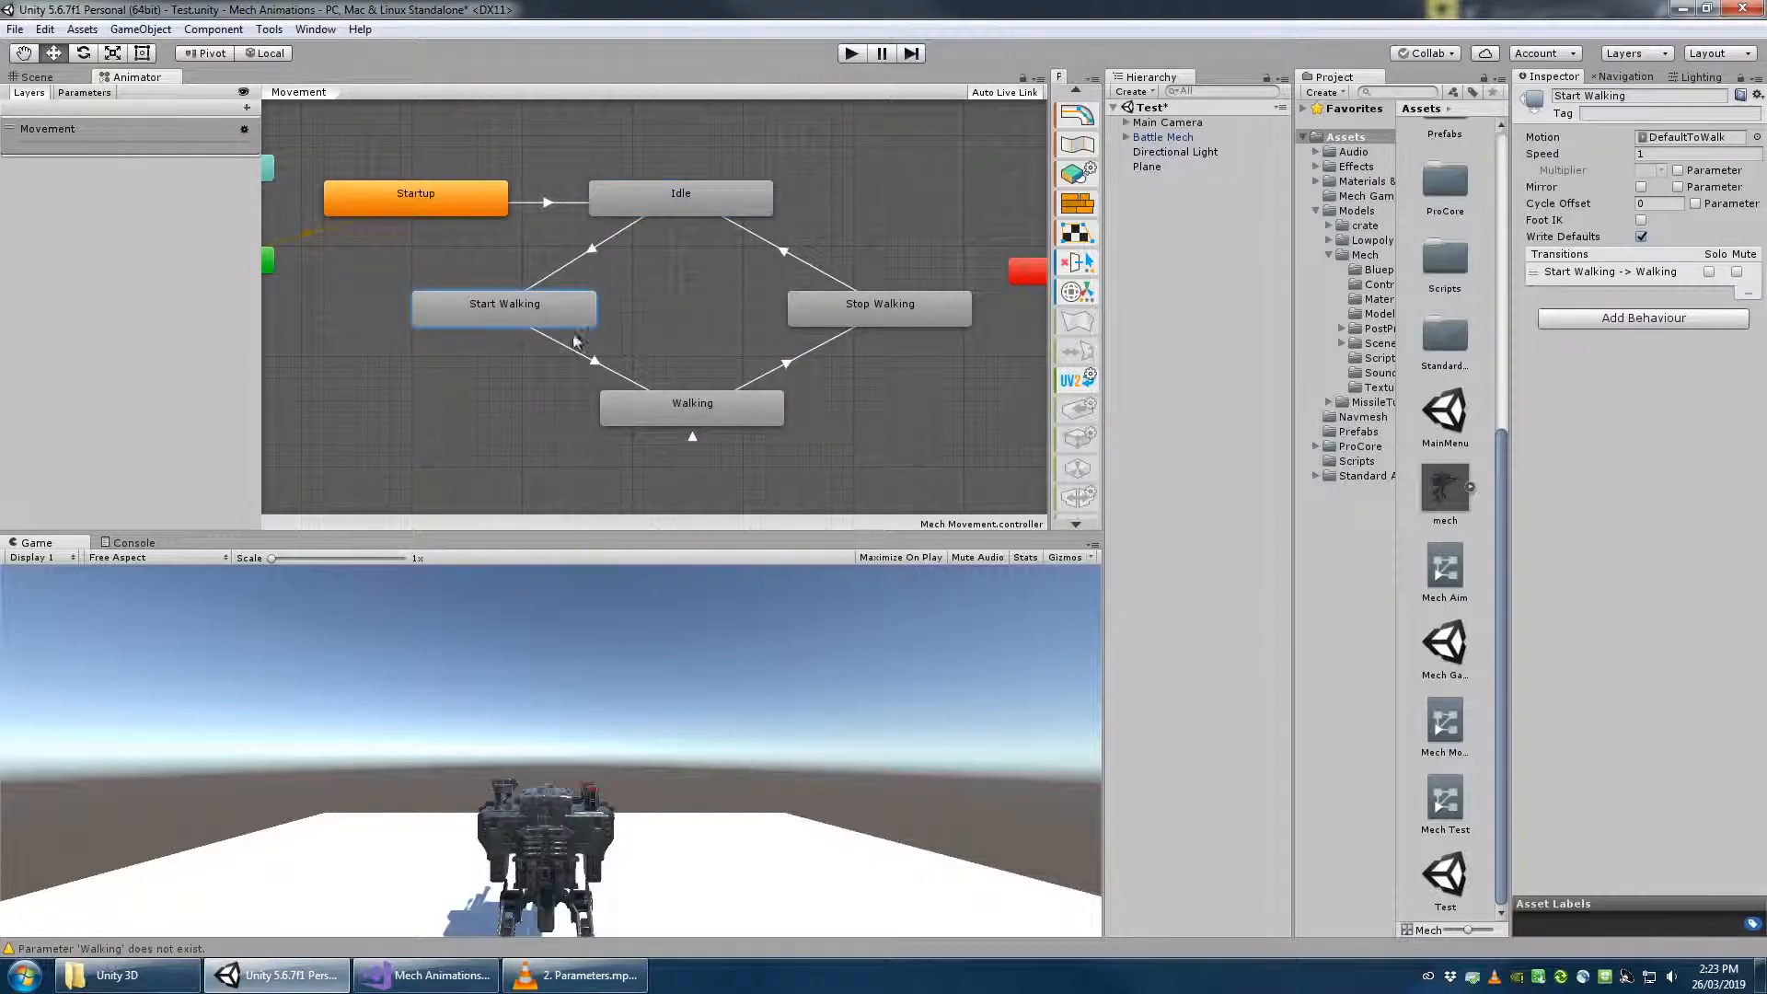
left_click(712, 415)
left_click(891, 310)
left_click(676, 192)
middle_click_drag(685, 282, 744, 289)
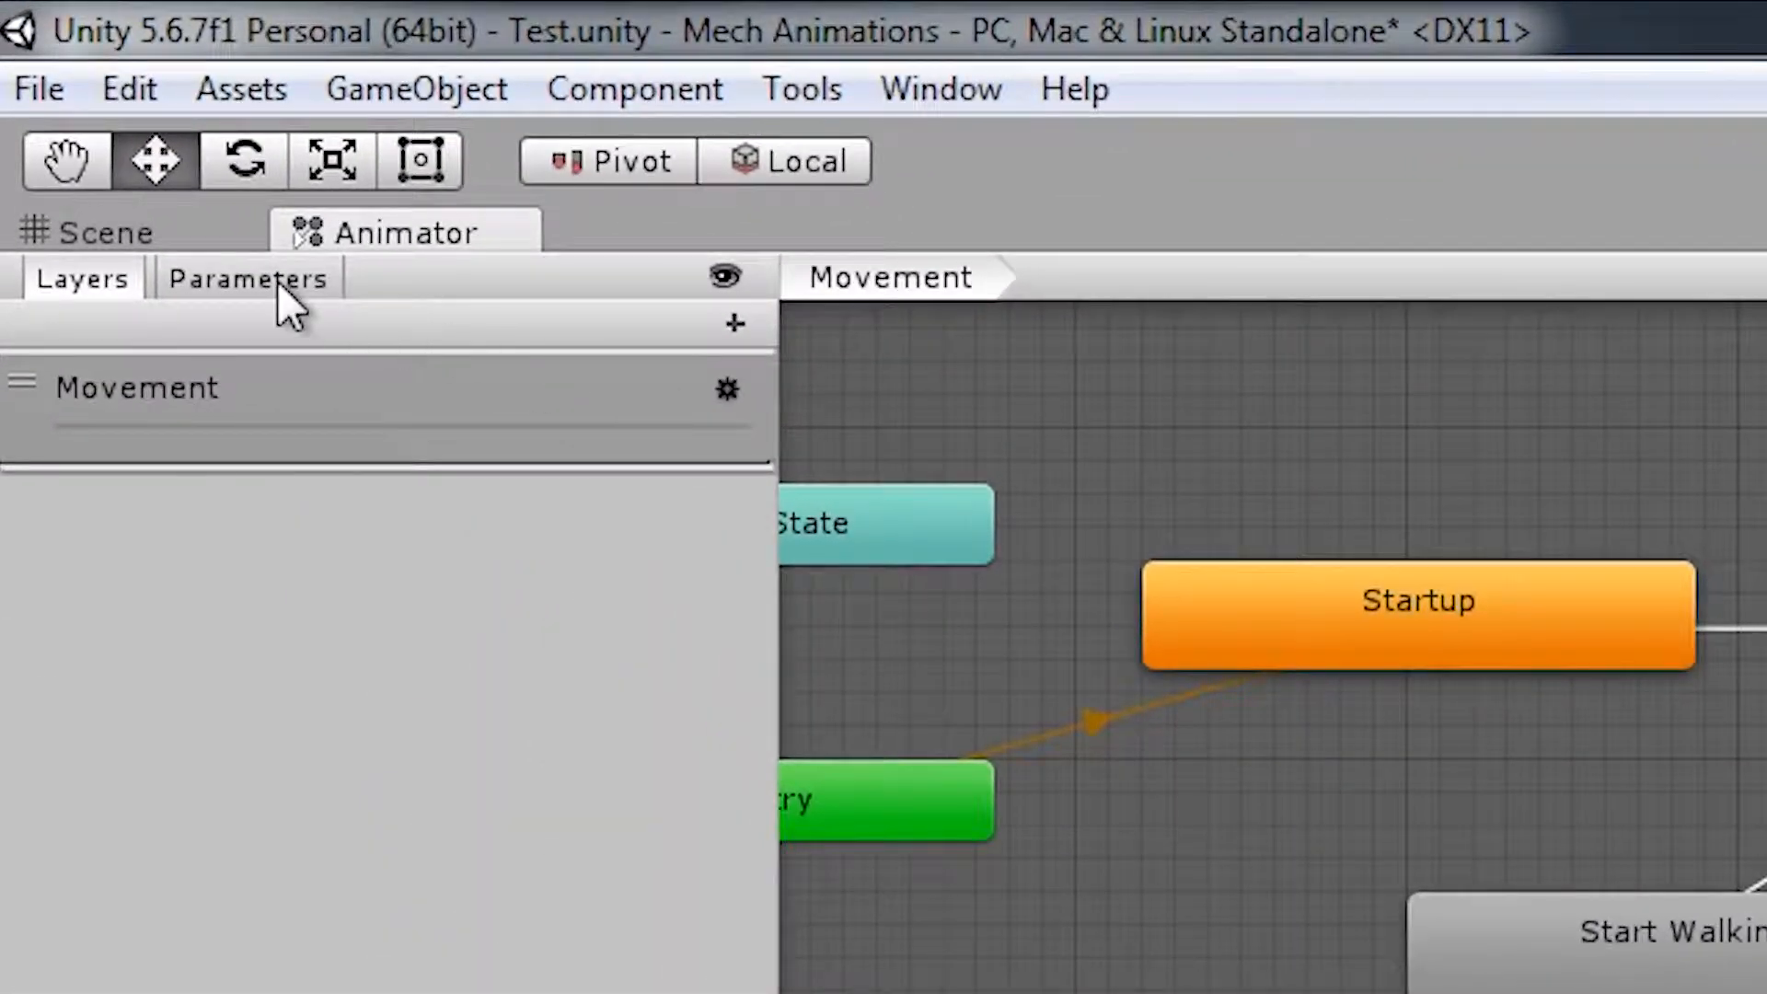
Add a Bool parameter named "Walking" to the animator controller
left_click(90, 91)
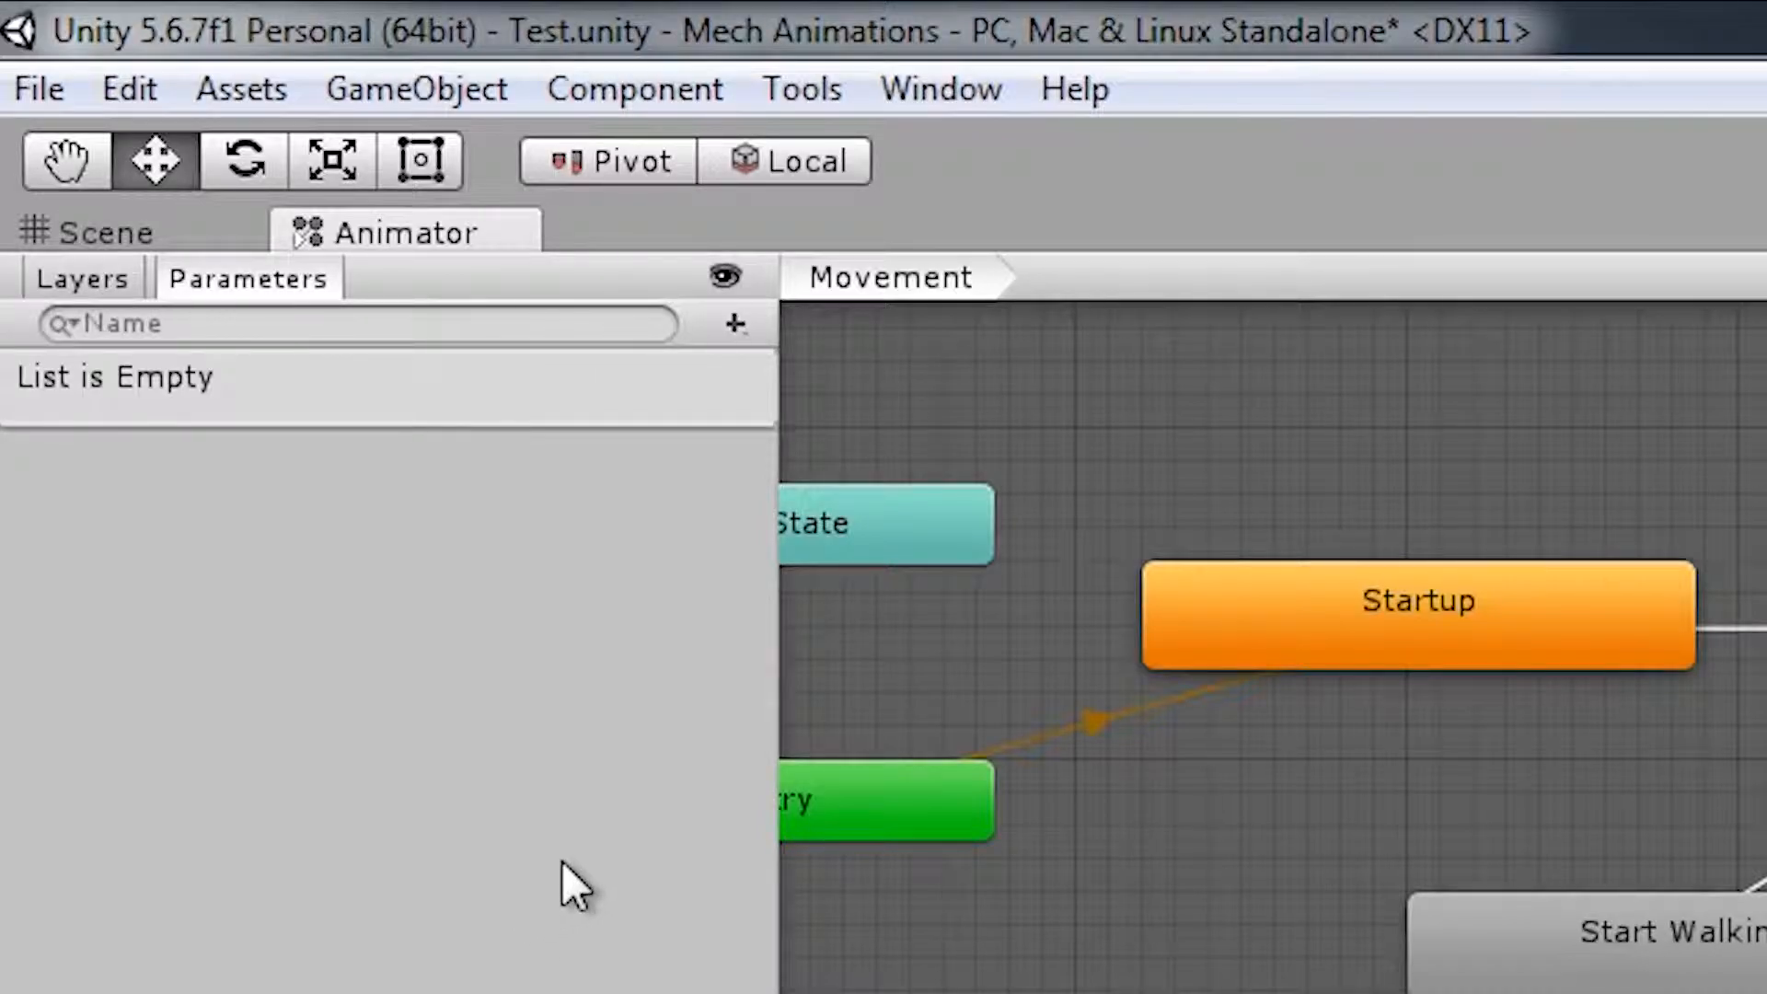
left_click(737, 326)
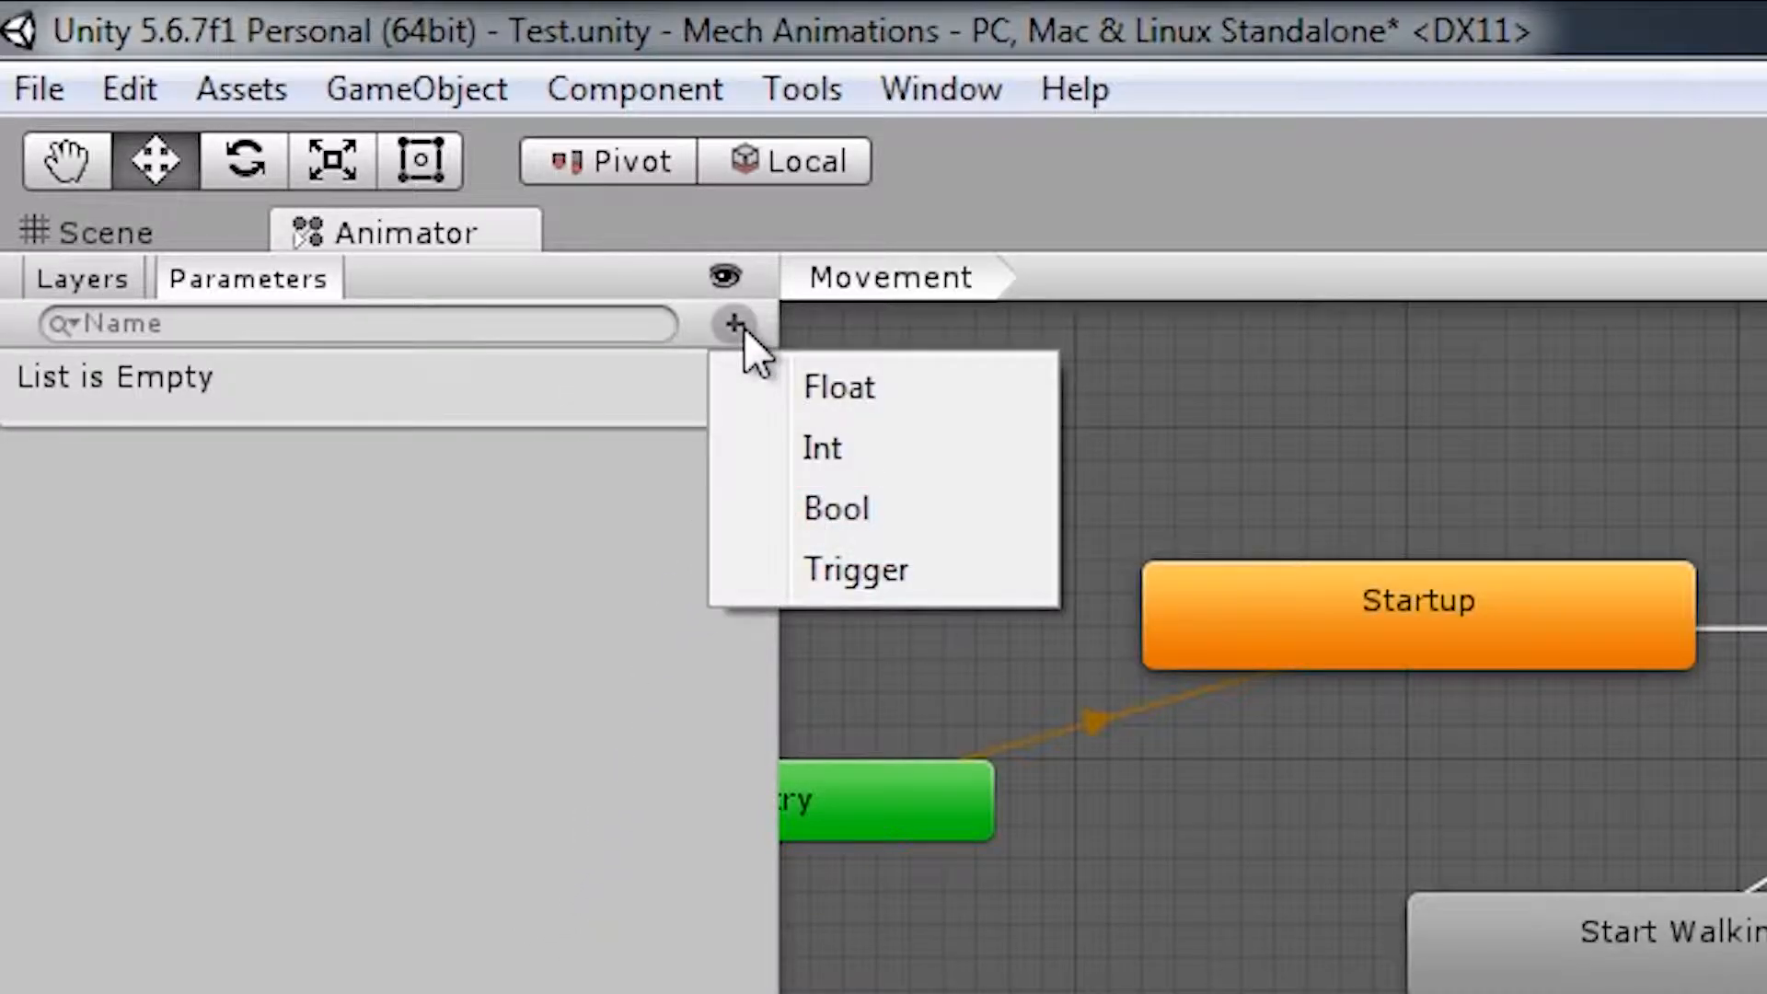
left_click(838, 509)
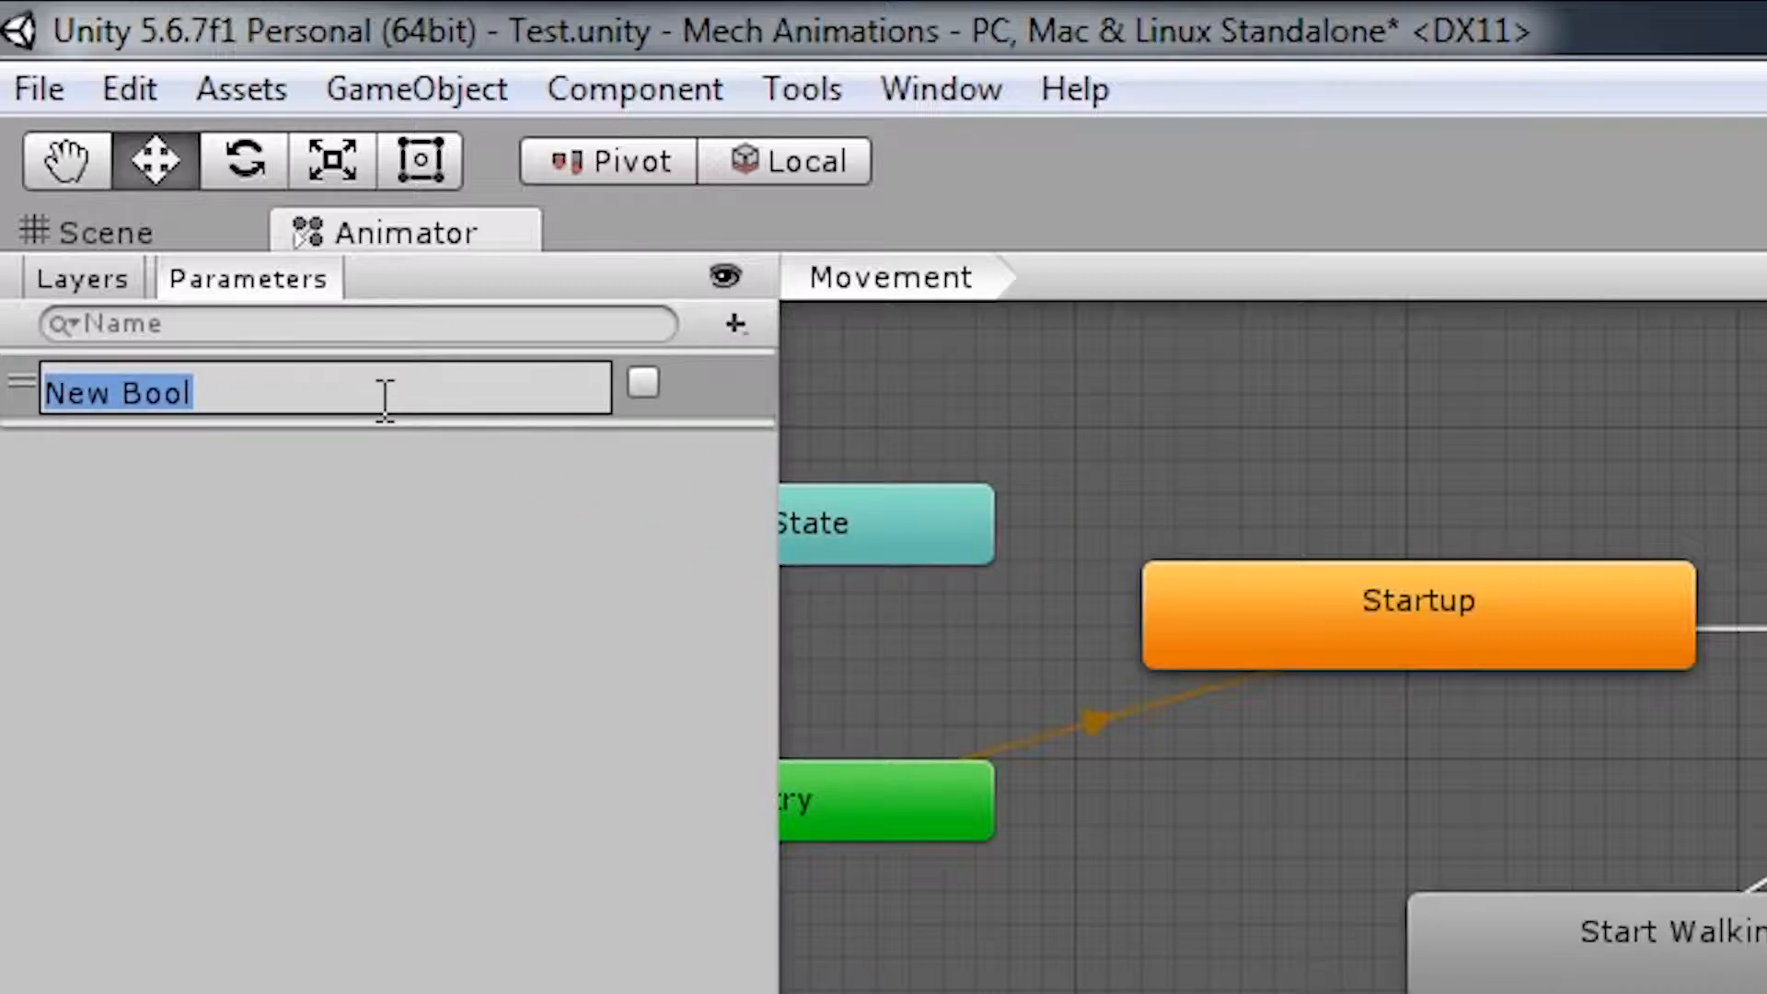
type("Walking")
key("Return")
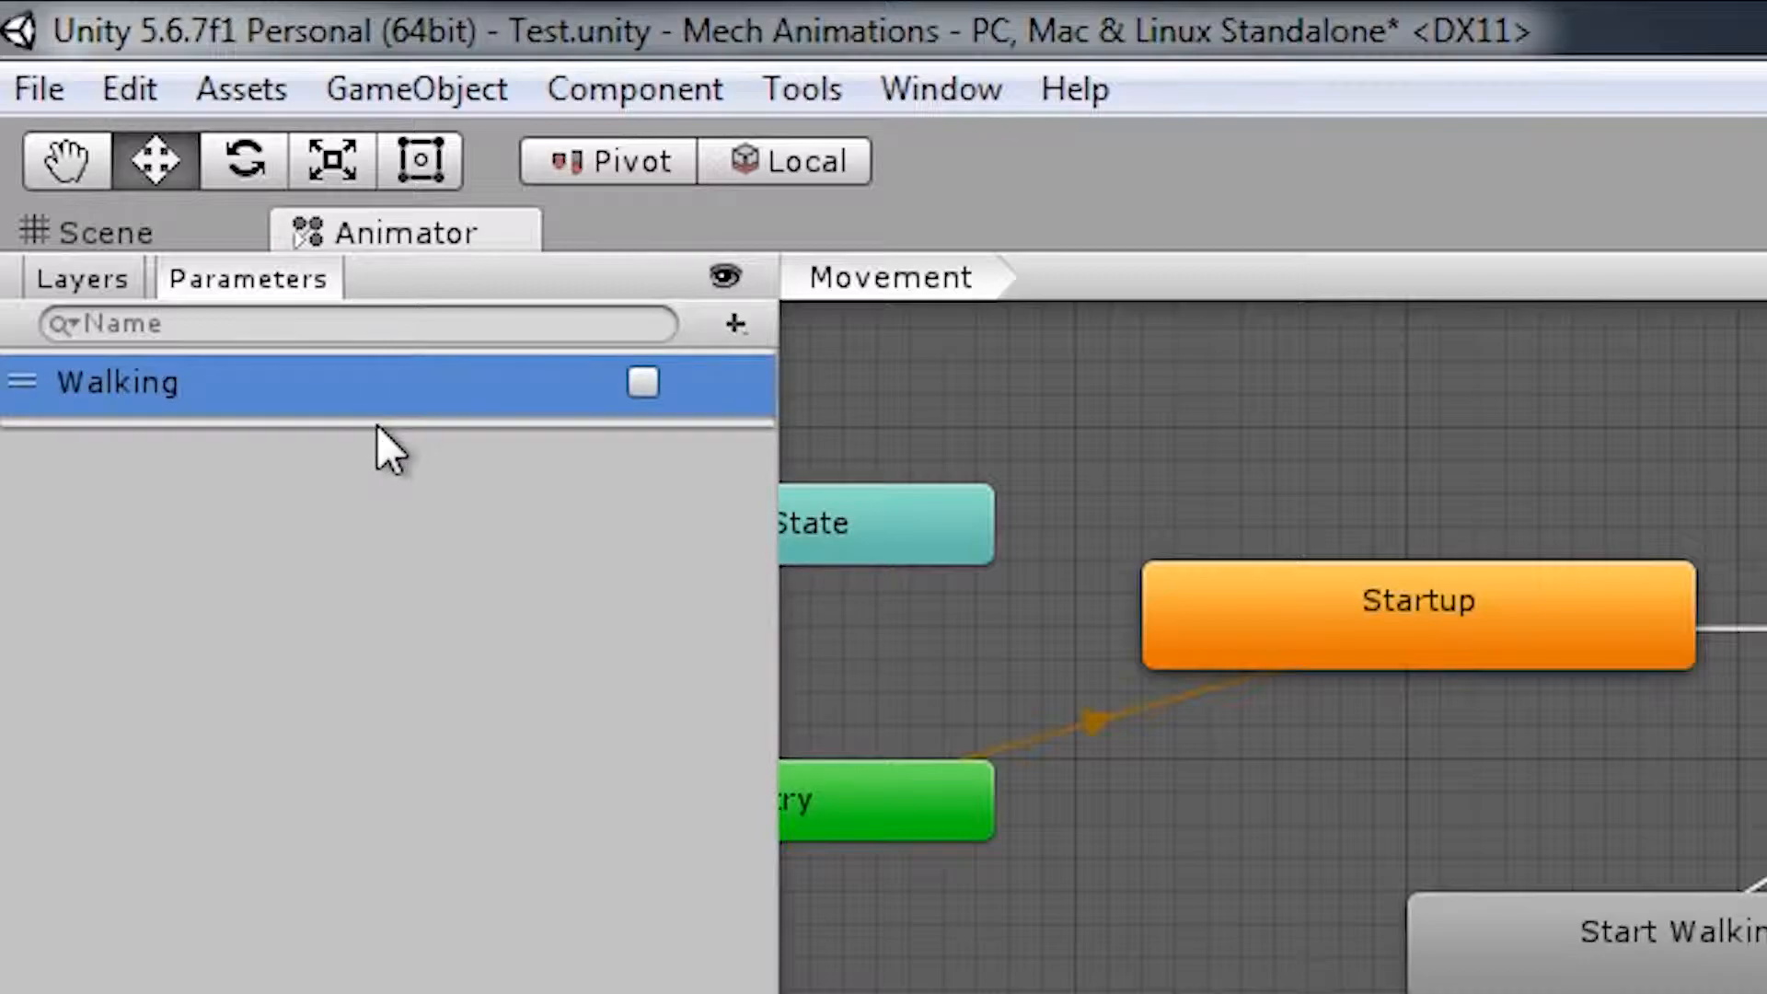
left_click(643, 381)
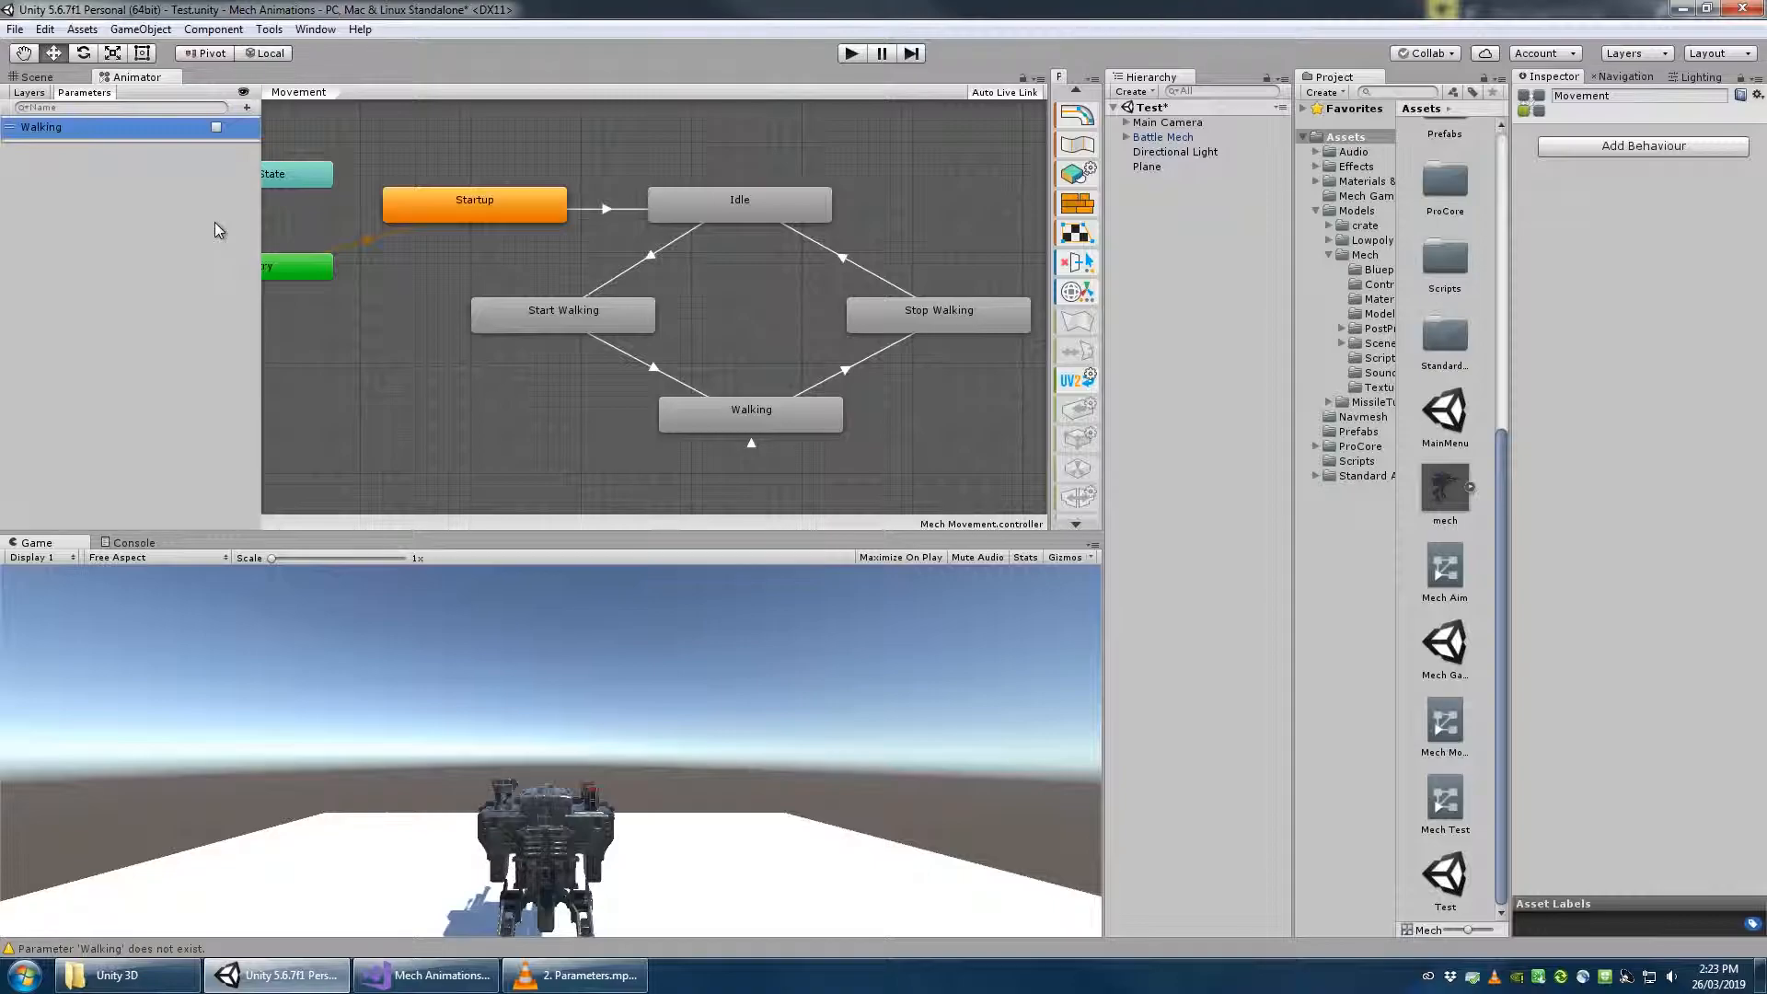
Add the condition Walking = true to the Idle to Start Walking, Start Walking to Walking and Walking to Walking transitions
left_click(657, 254)
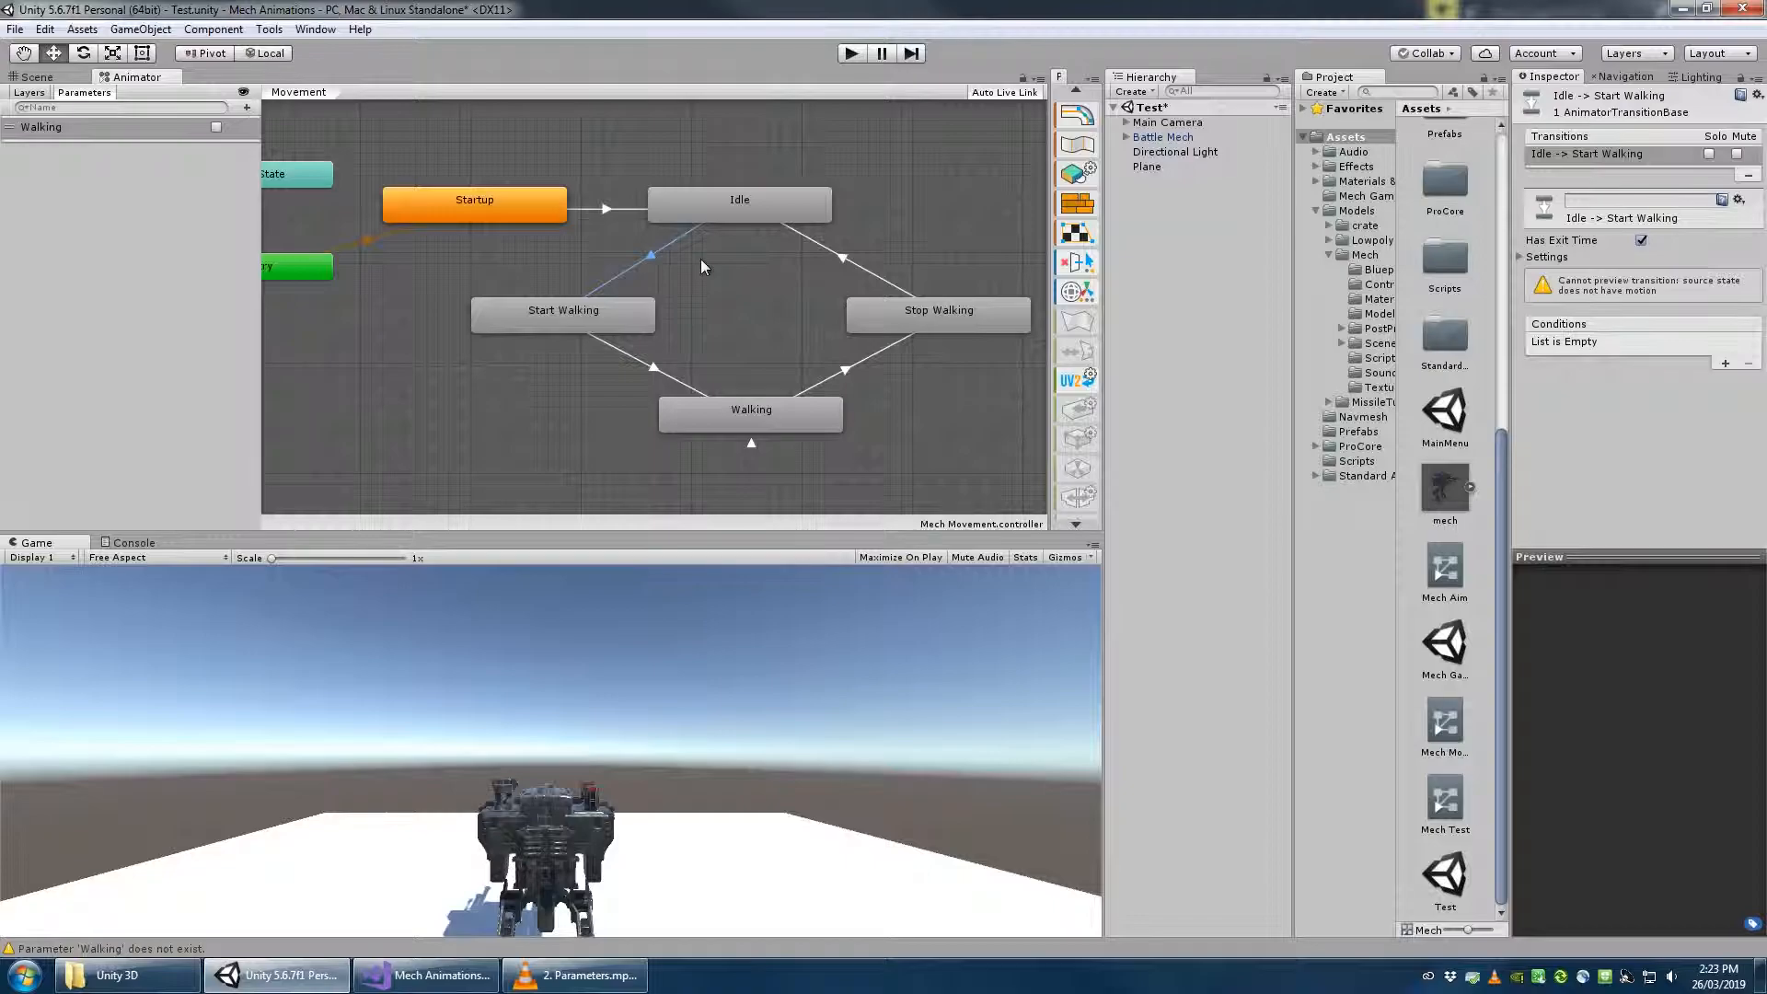
left_click(1726, 363)
left_click(653, 369)
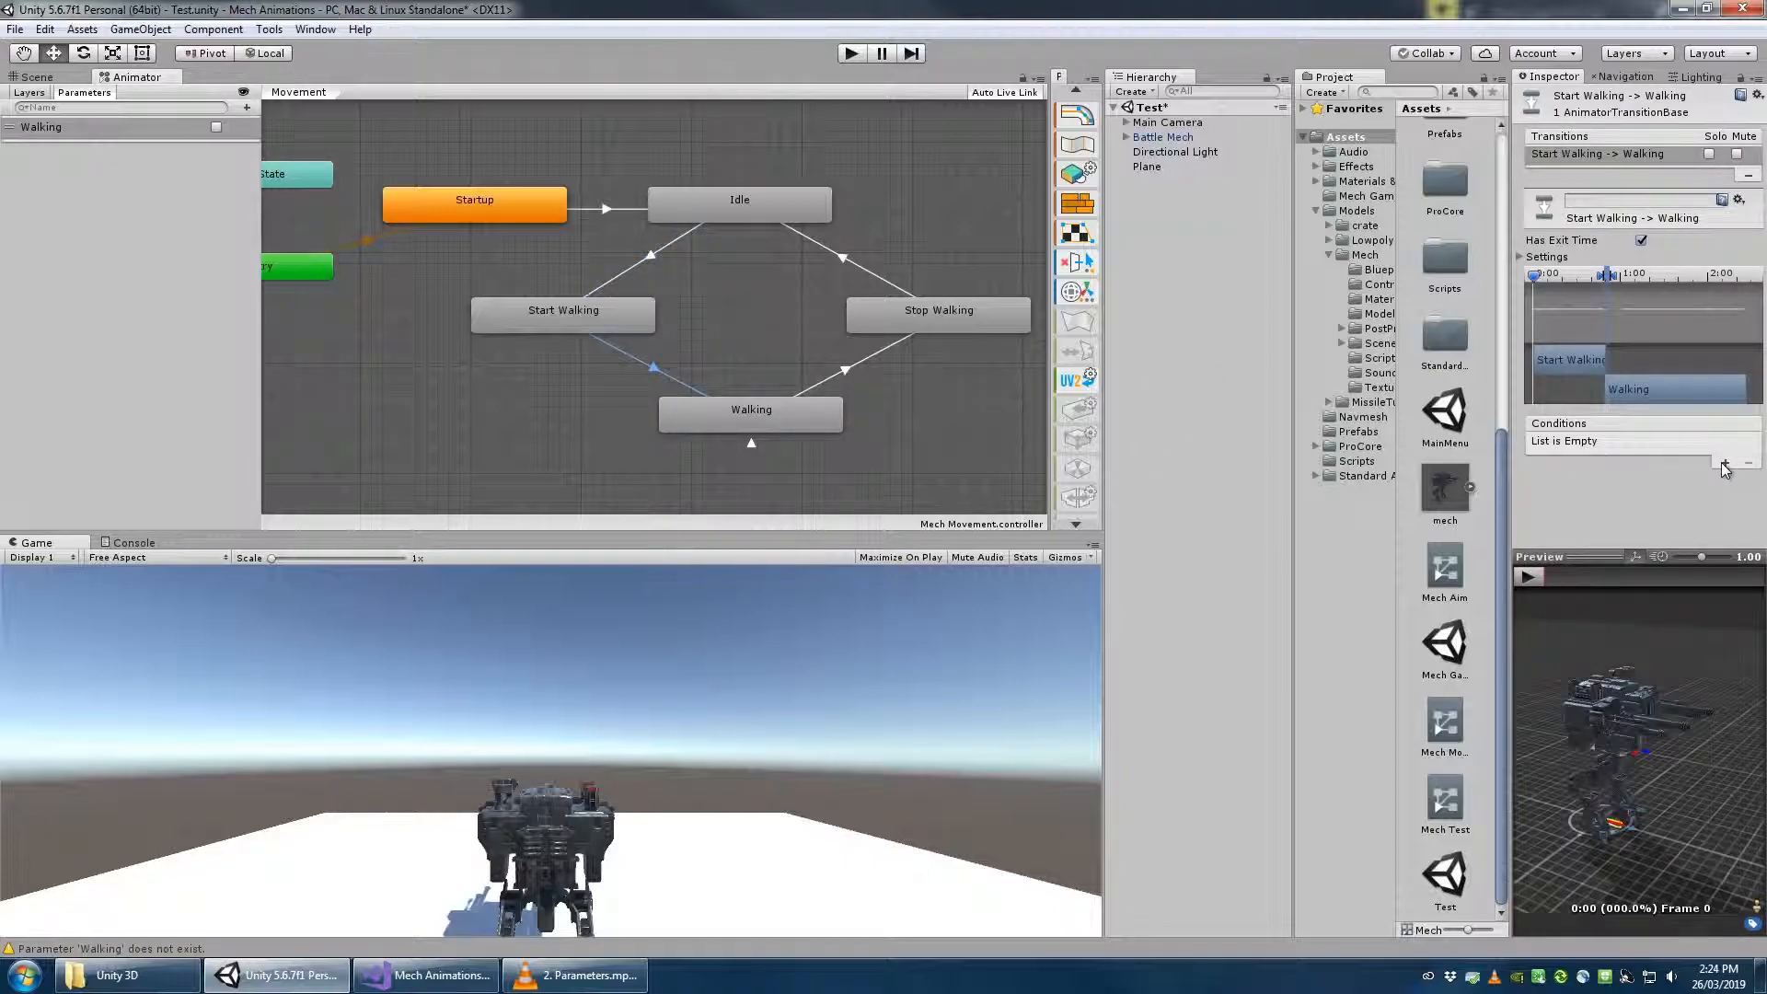
left_click(1724, 462)
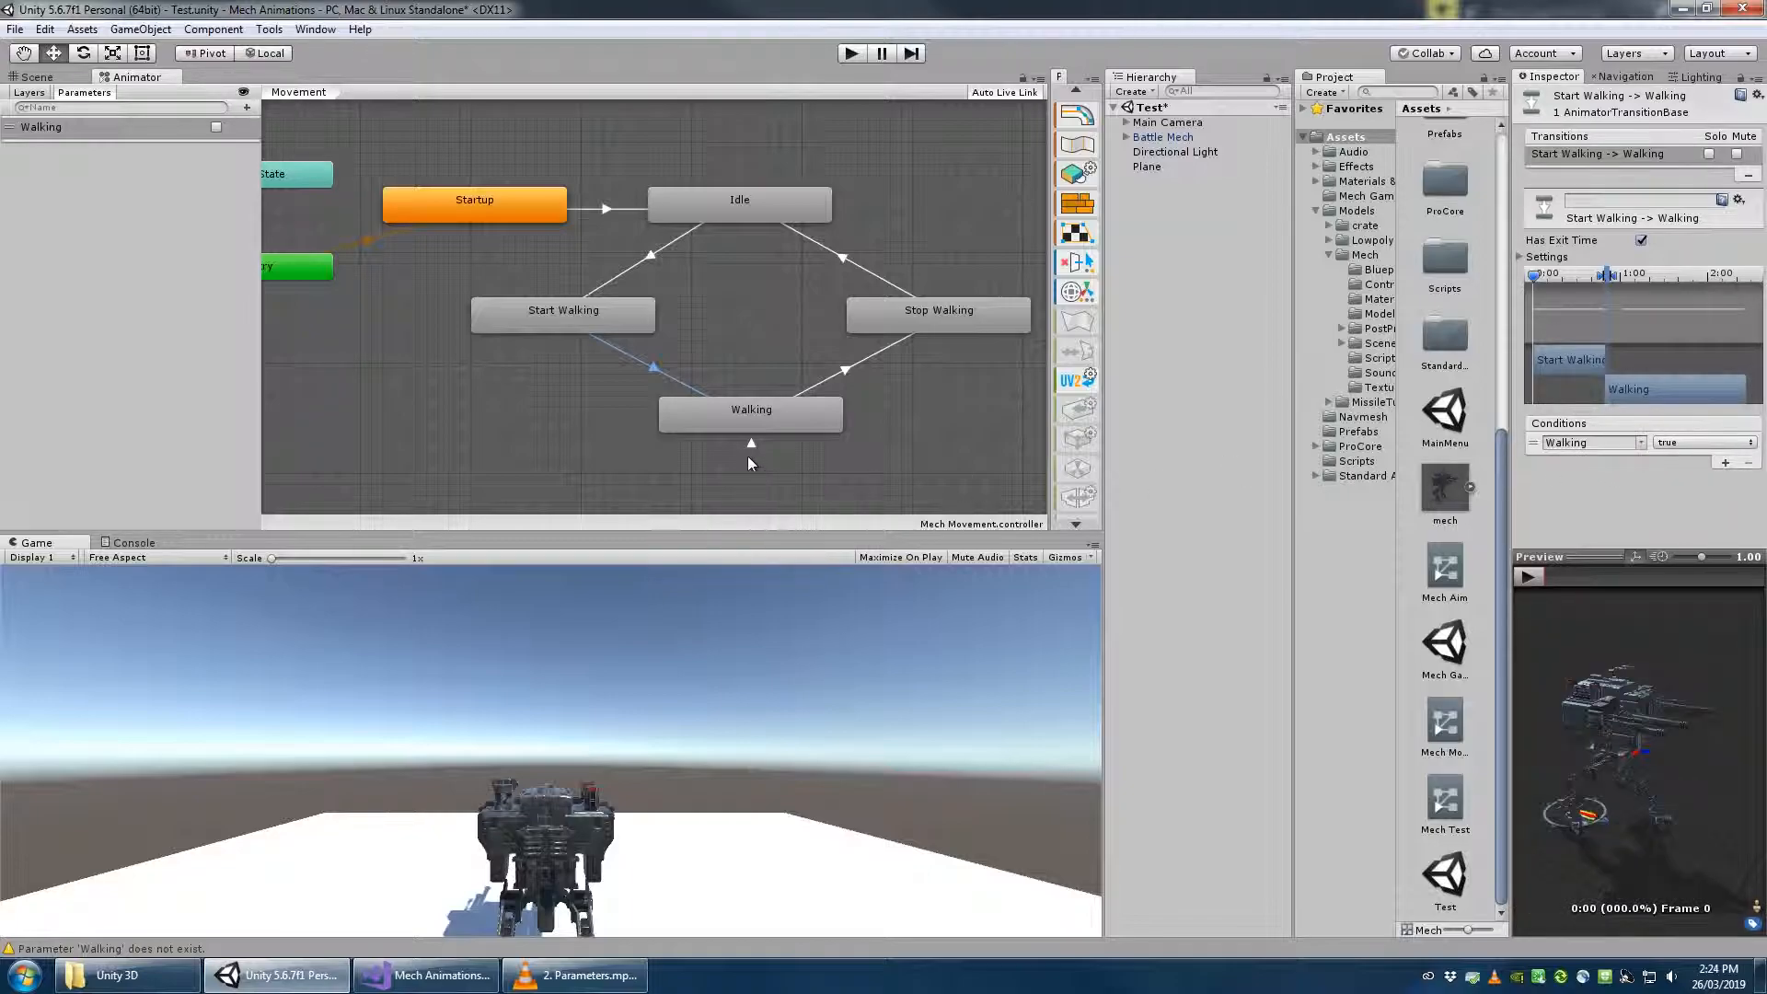
left_click(750, 446)
left_click(1724, 462)
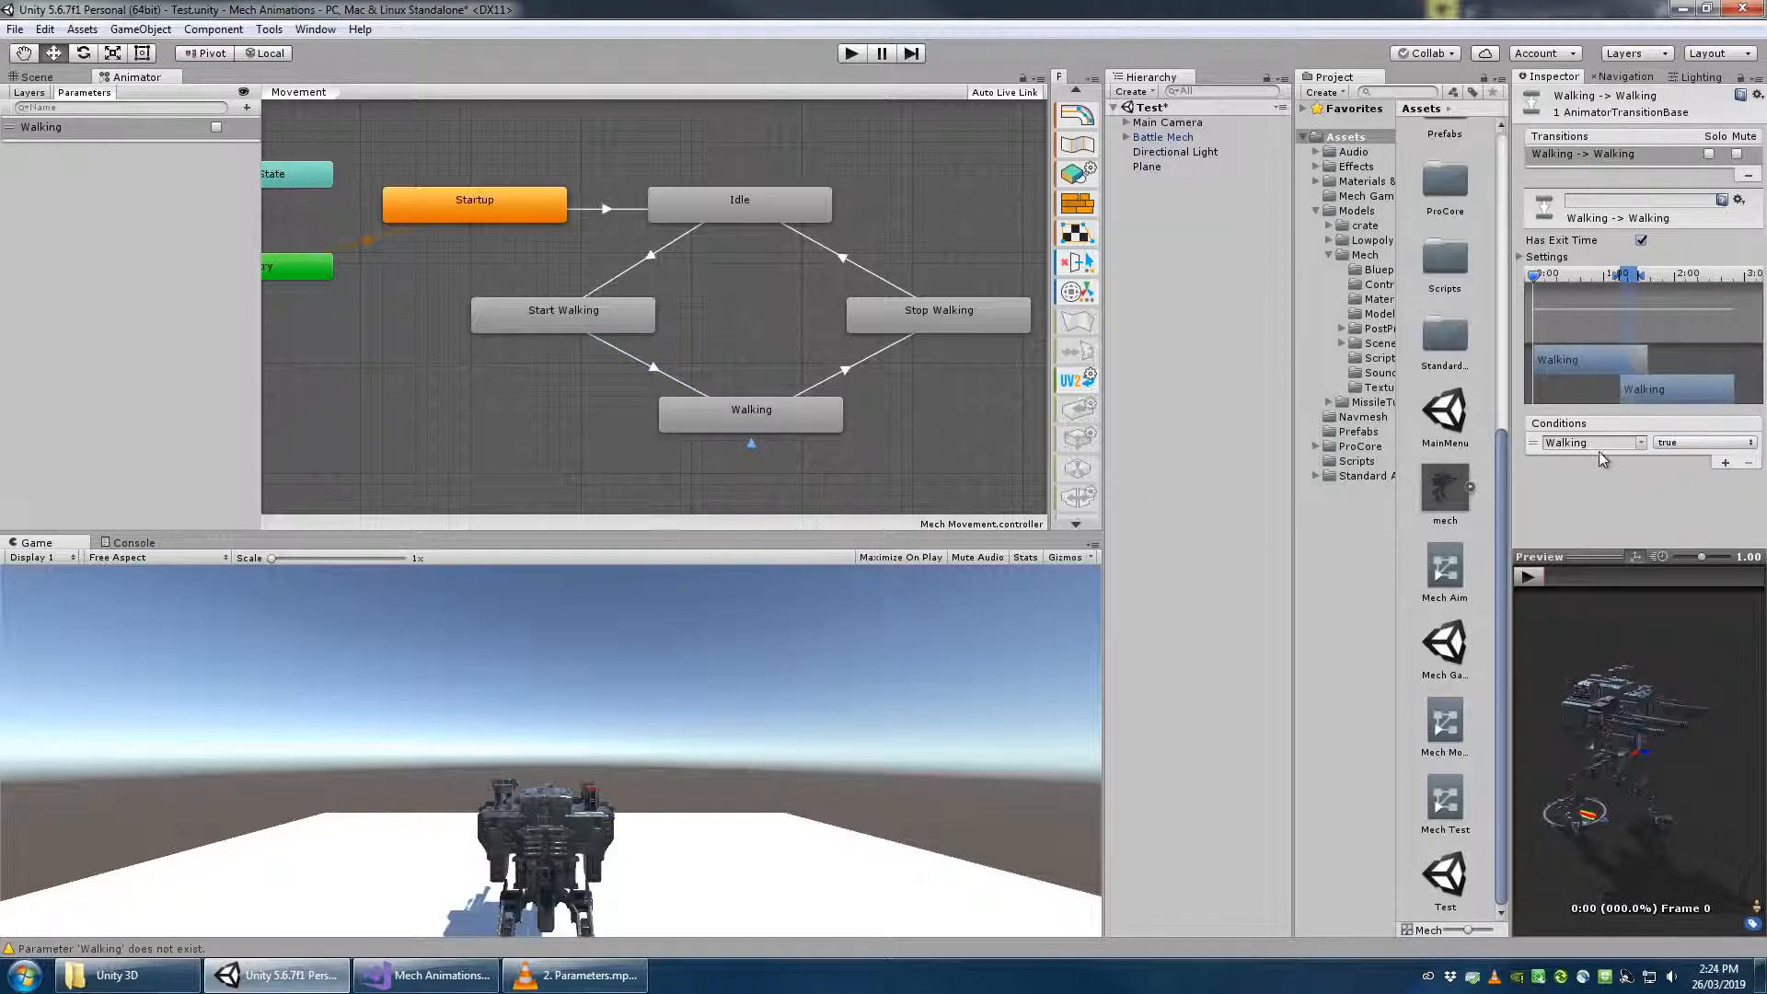
Check the conditions on the Idle to Start Walking, Start Walking to Walking and Walking to Walking transitions
left_click(642, 261)
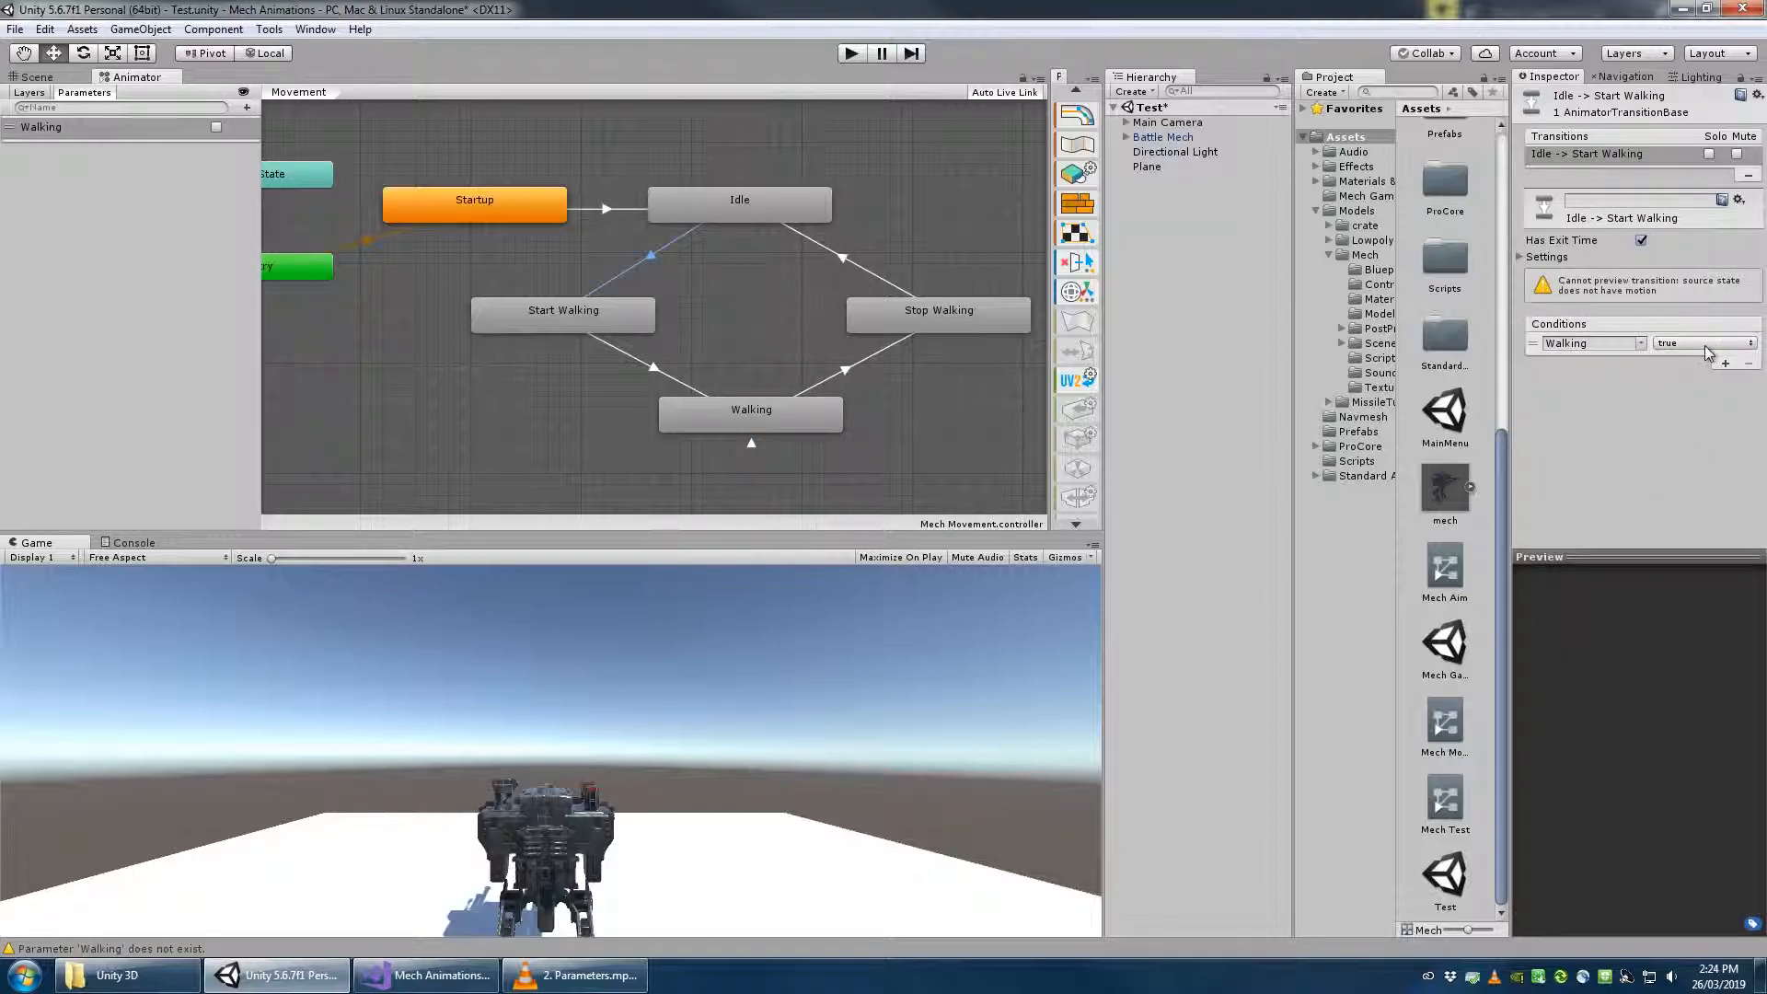
left_click(654, 368)
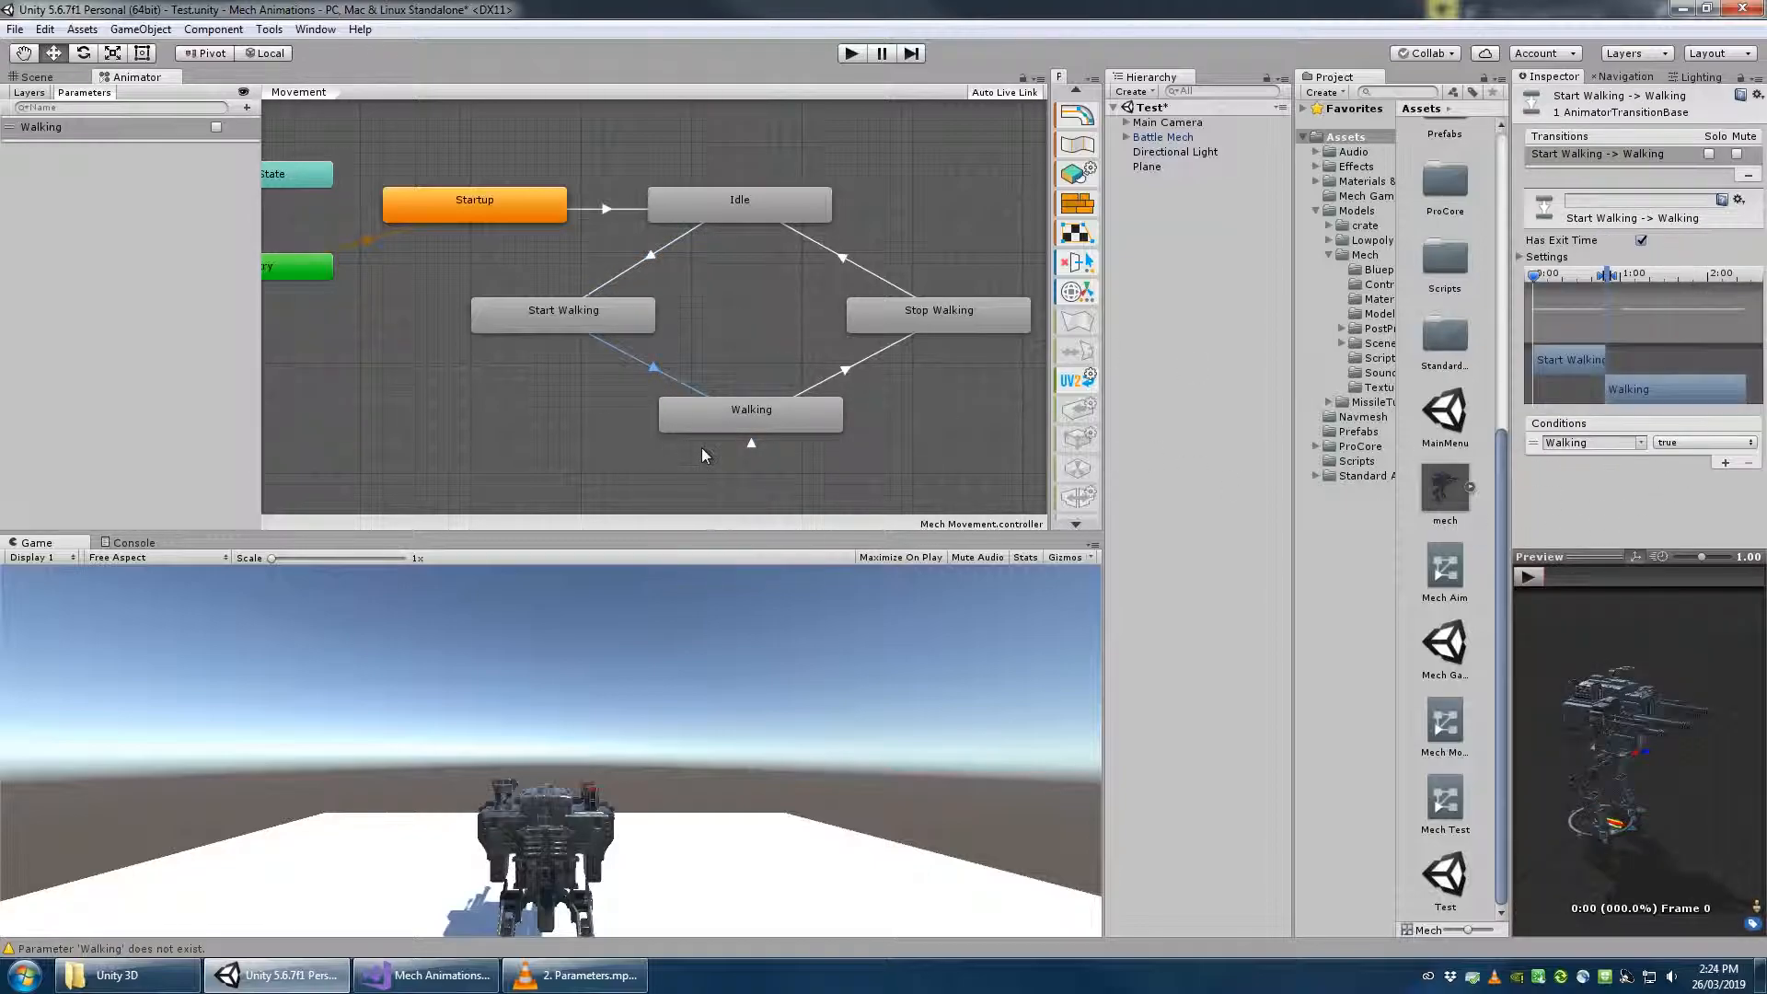
left_click(751, 443)
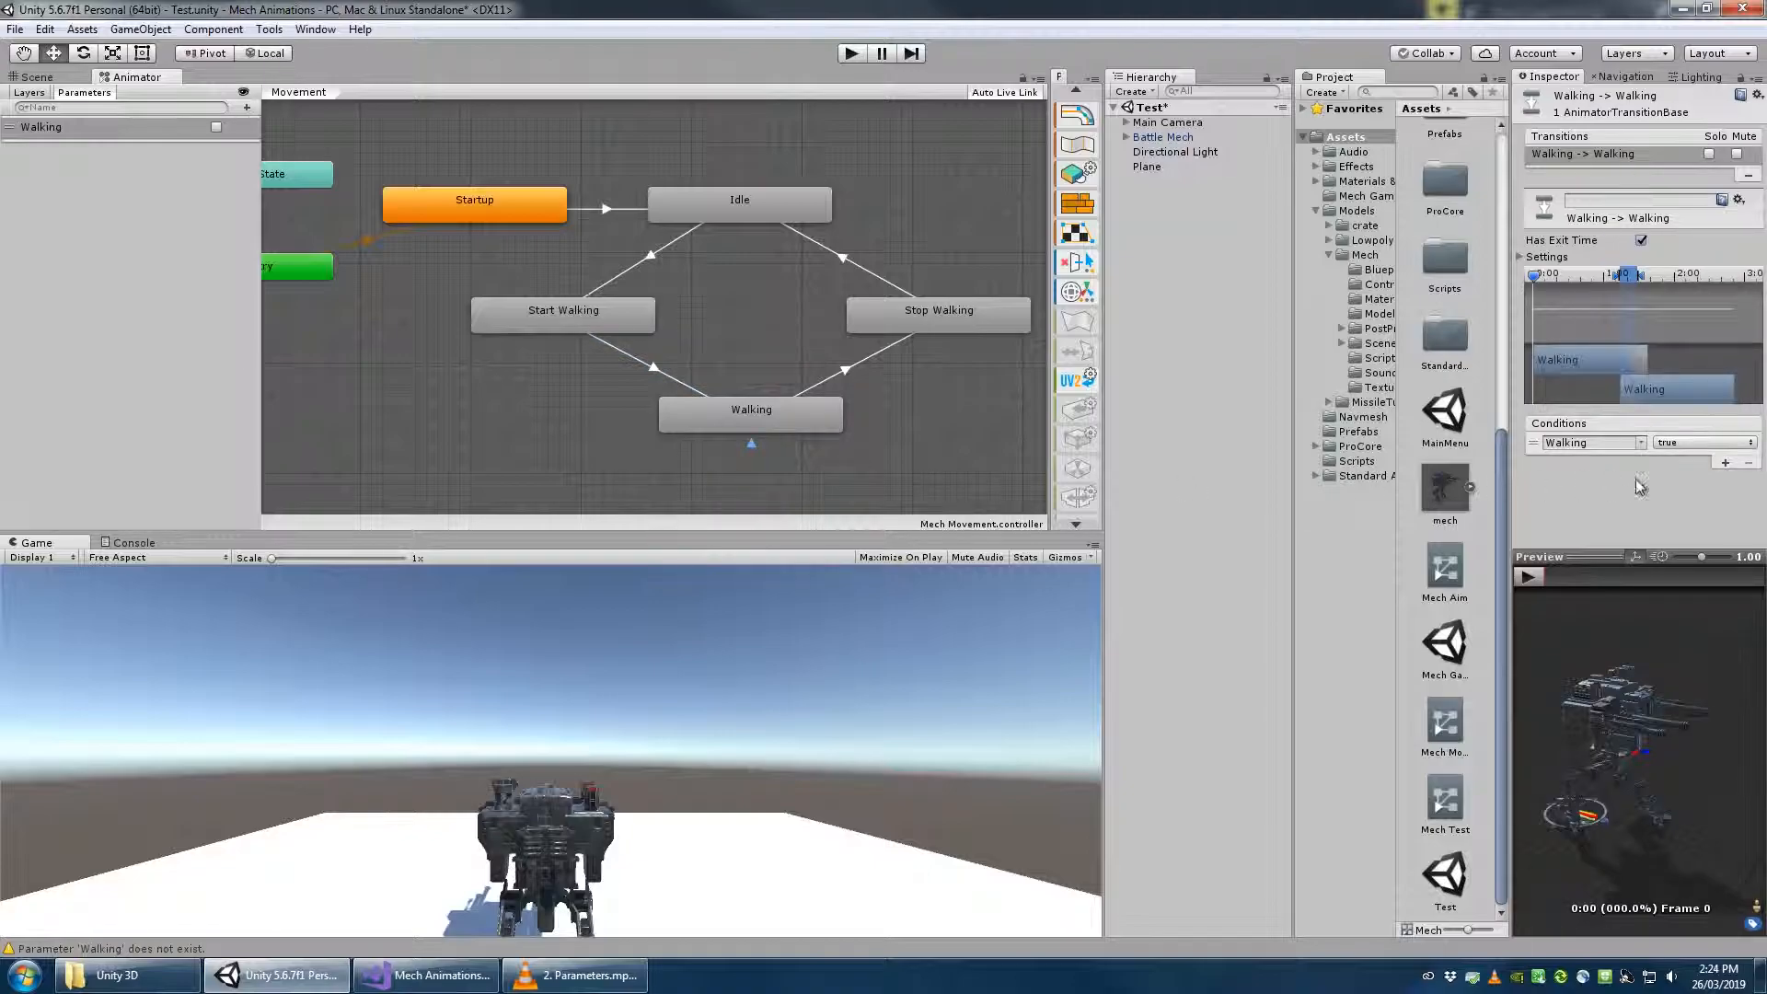
left_click(649, 255)
left_click(650, 368)
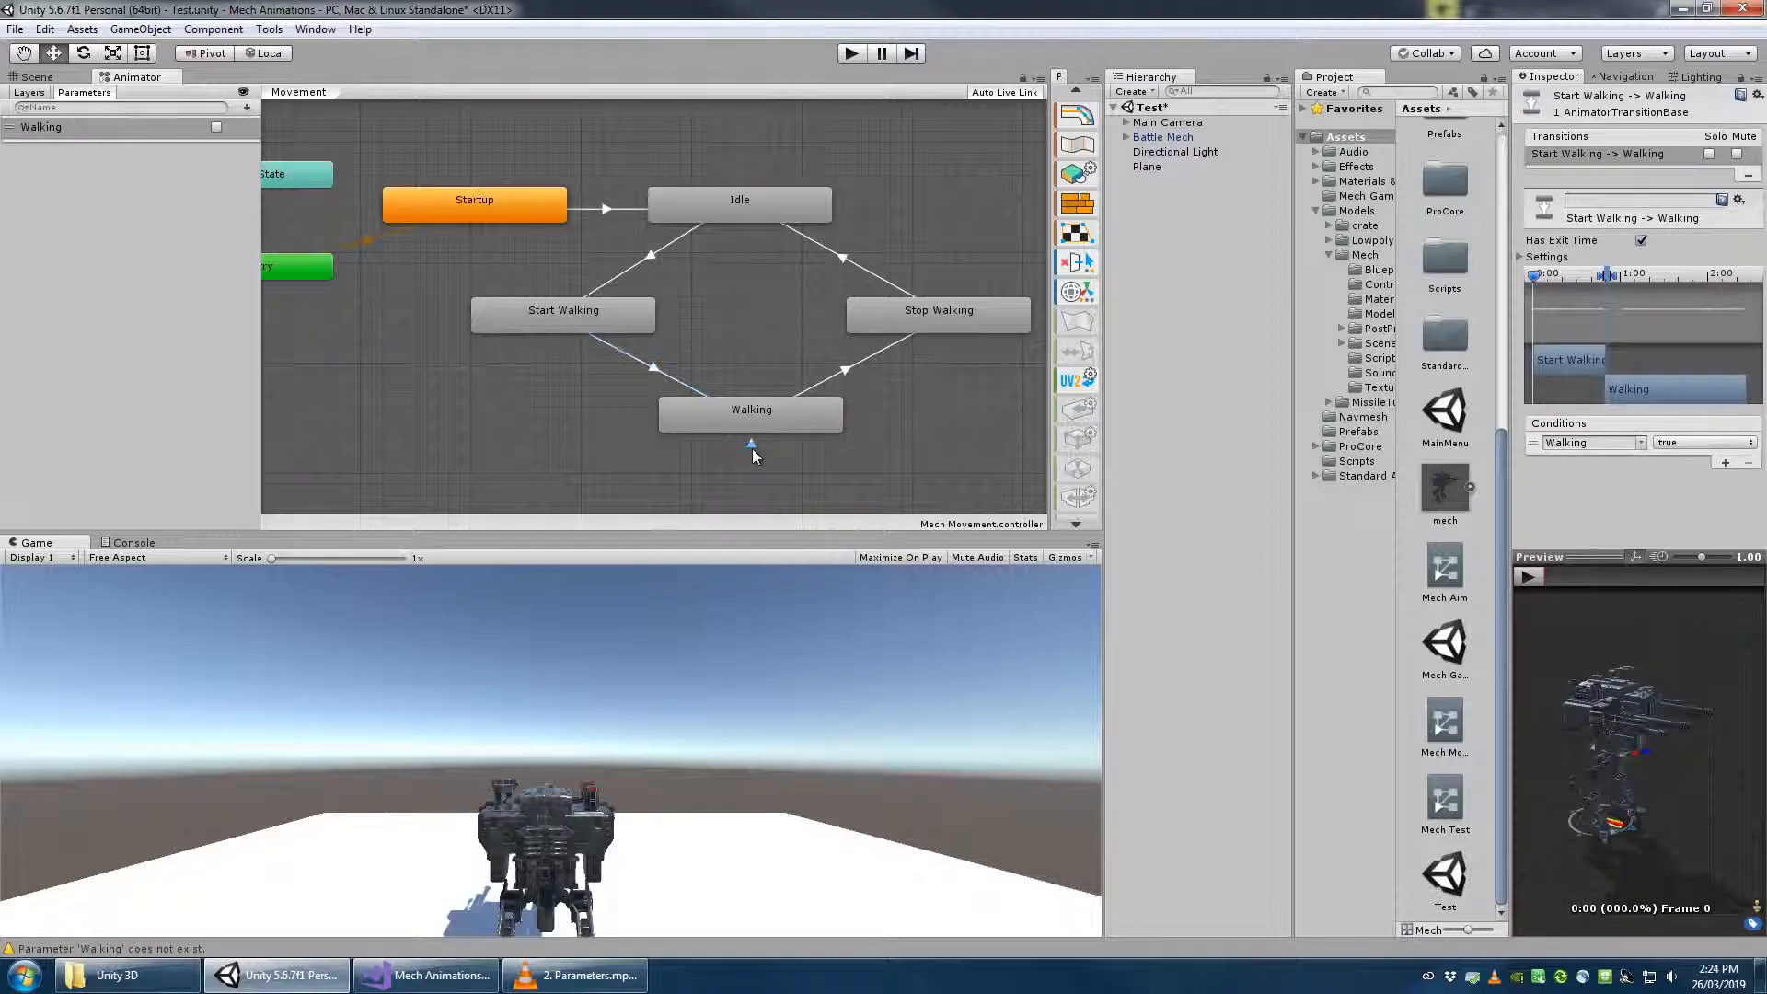
left_click(752, 445)
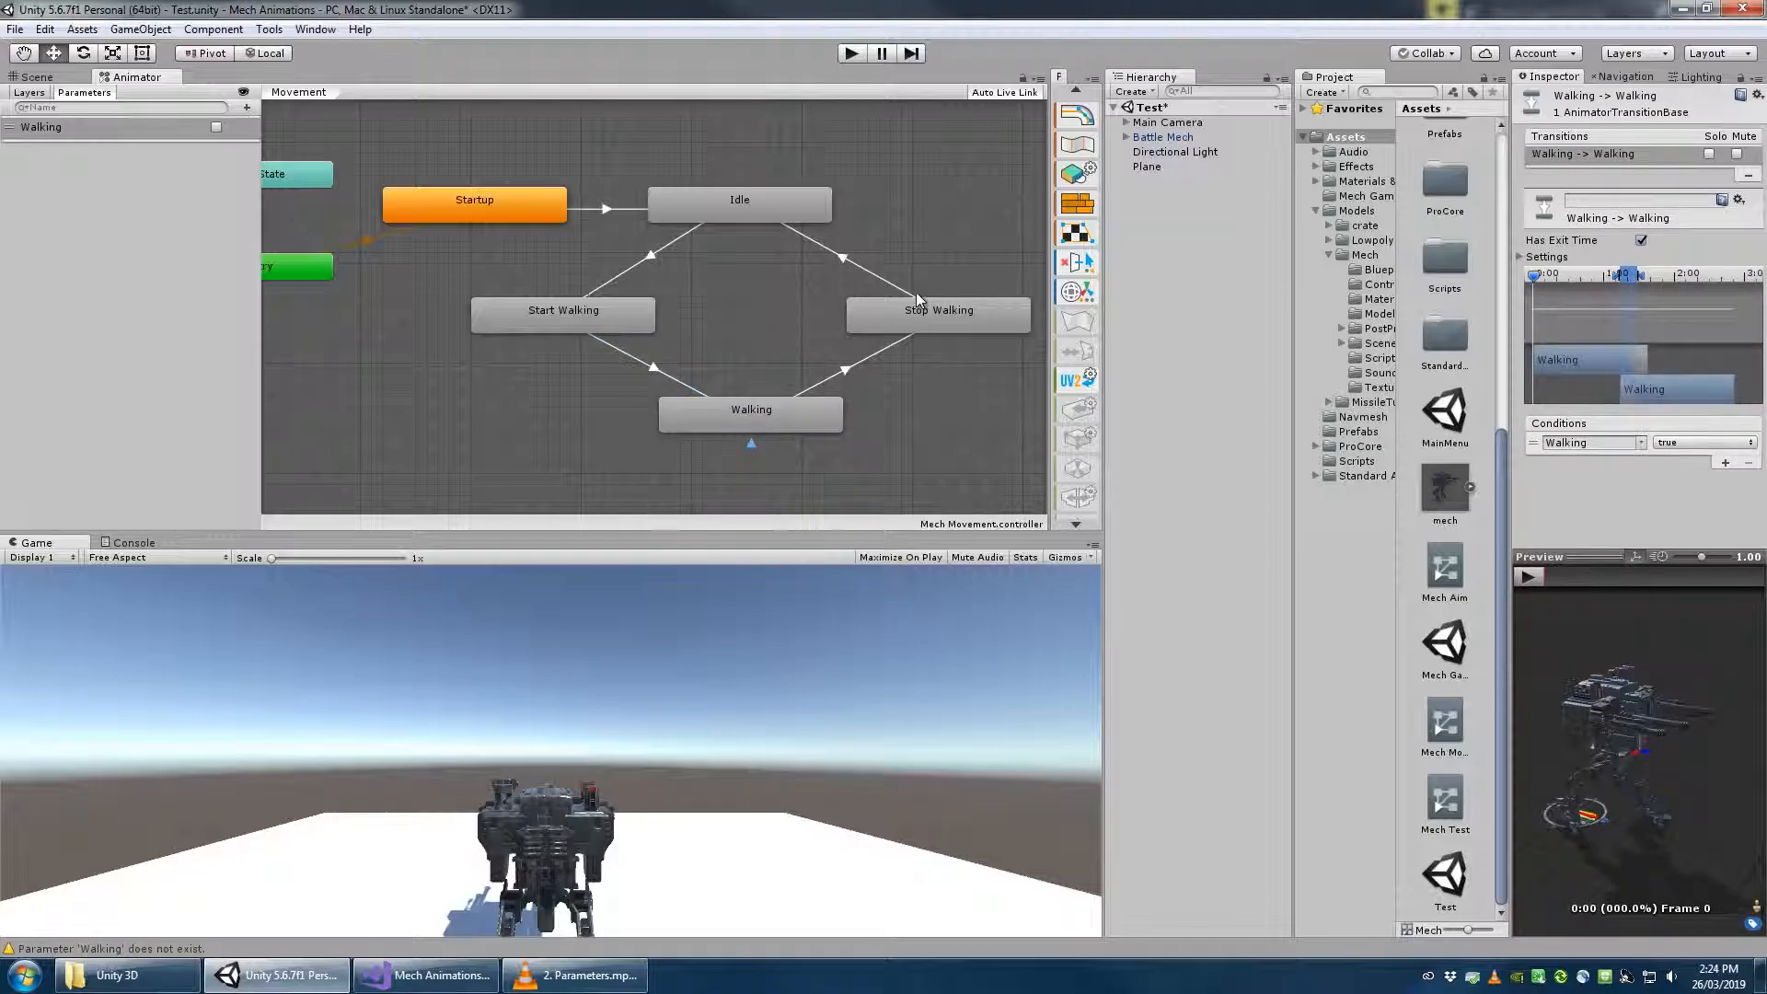
Add a condition to the Walking to Stop Walking transition requiring the Walking parameter to be false
left_click(841, 367)
left_click(1726, 462)
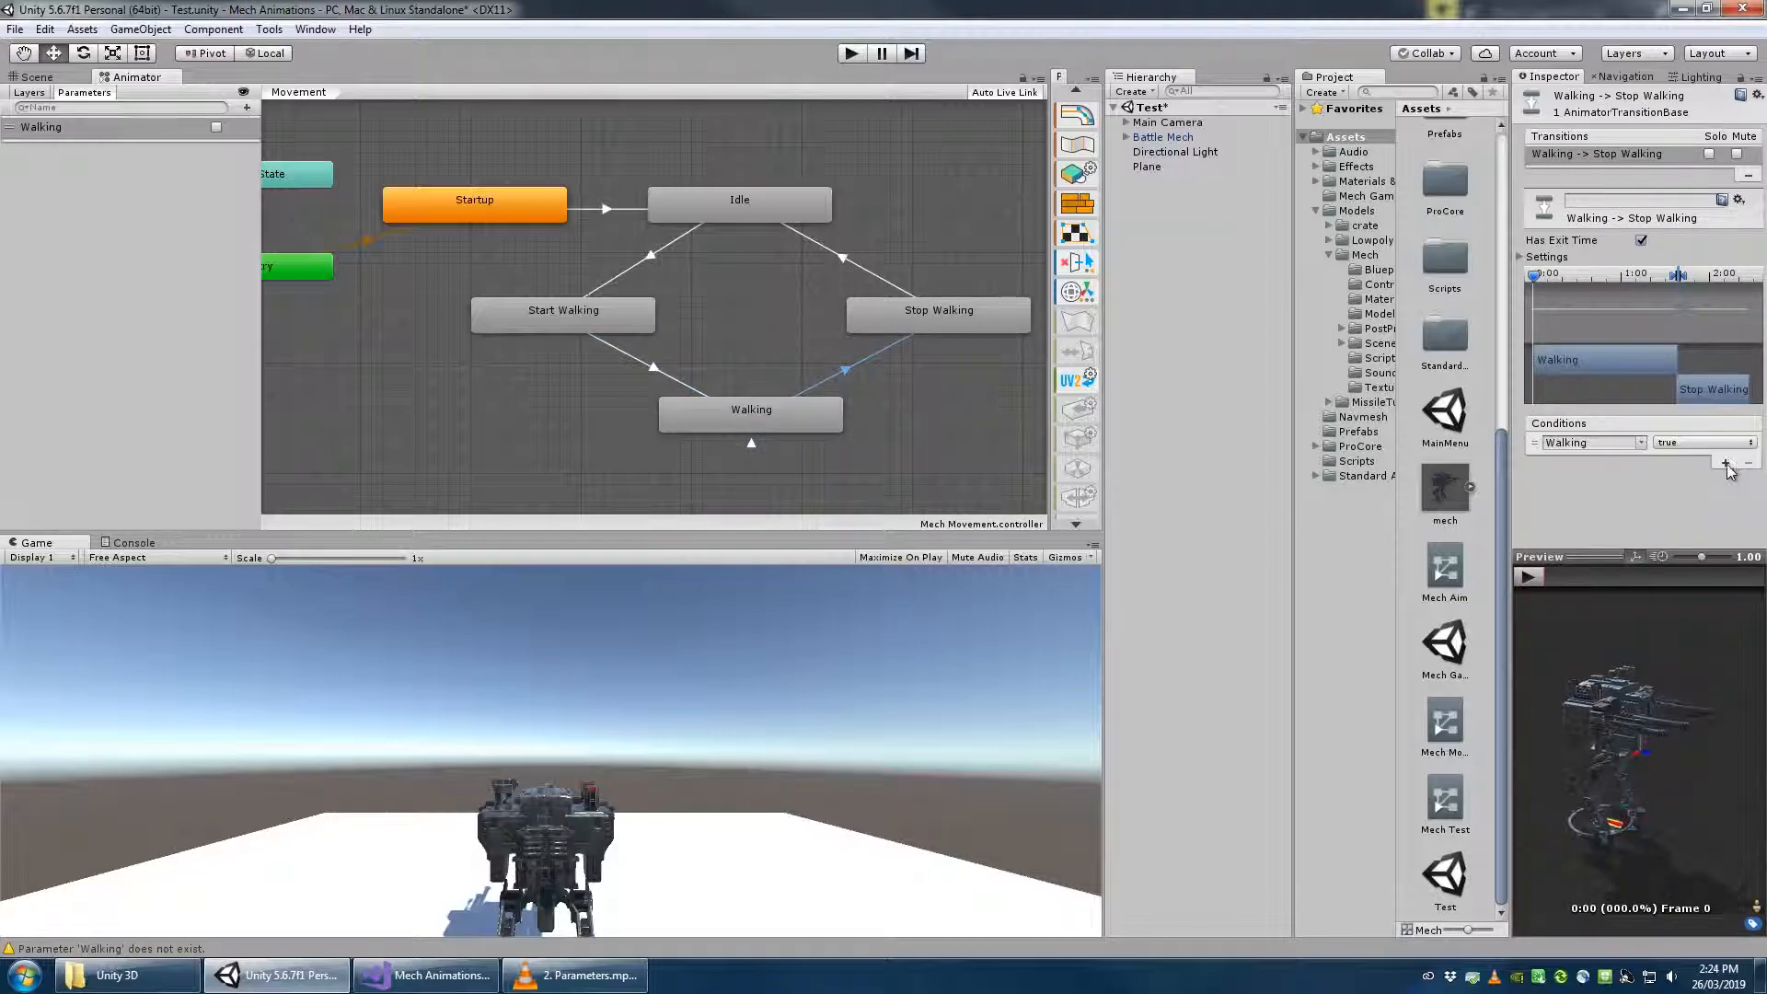
left_click(1703, 444)
left_click(1685, 480)
left_click(879, 283)
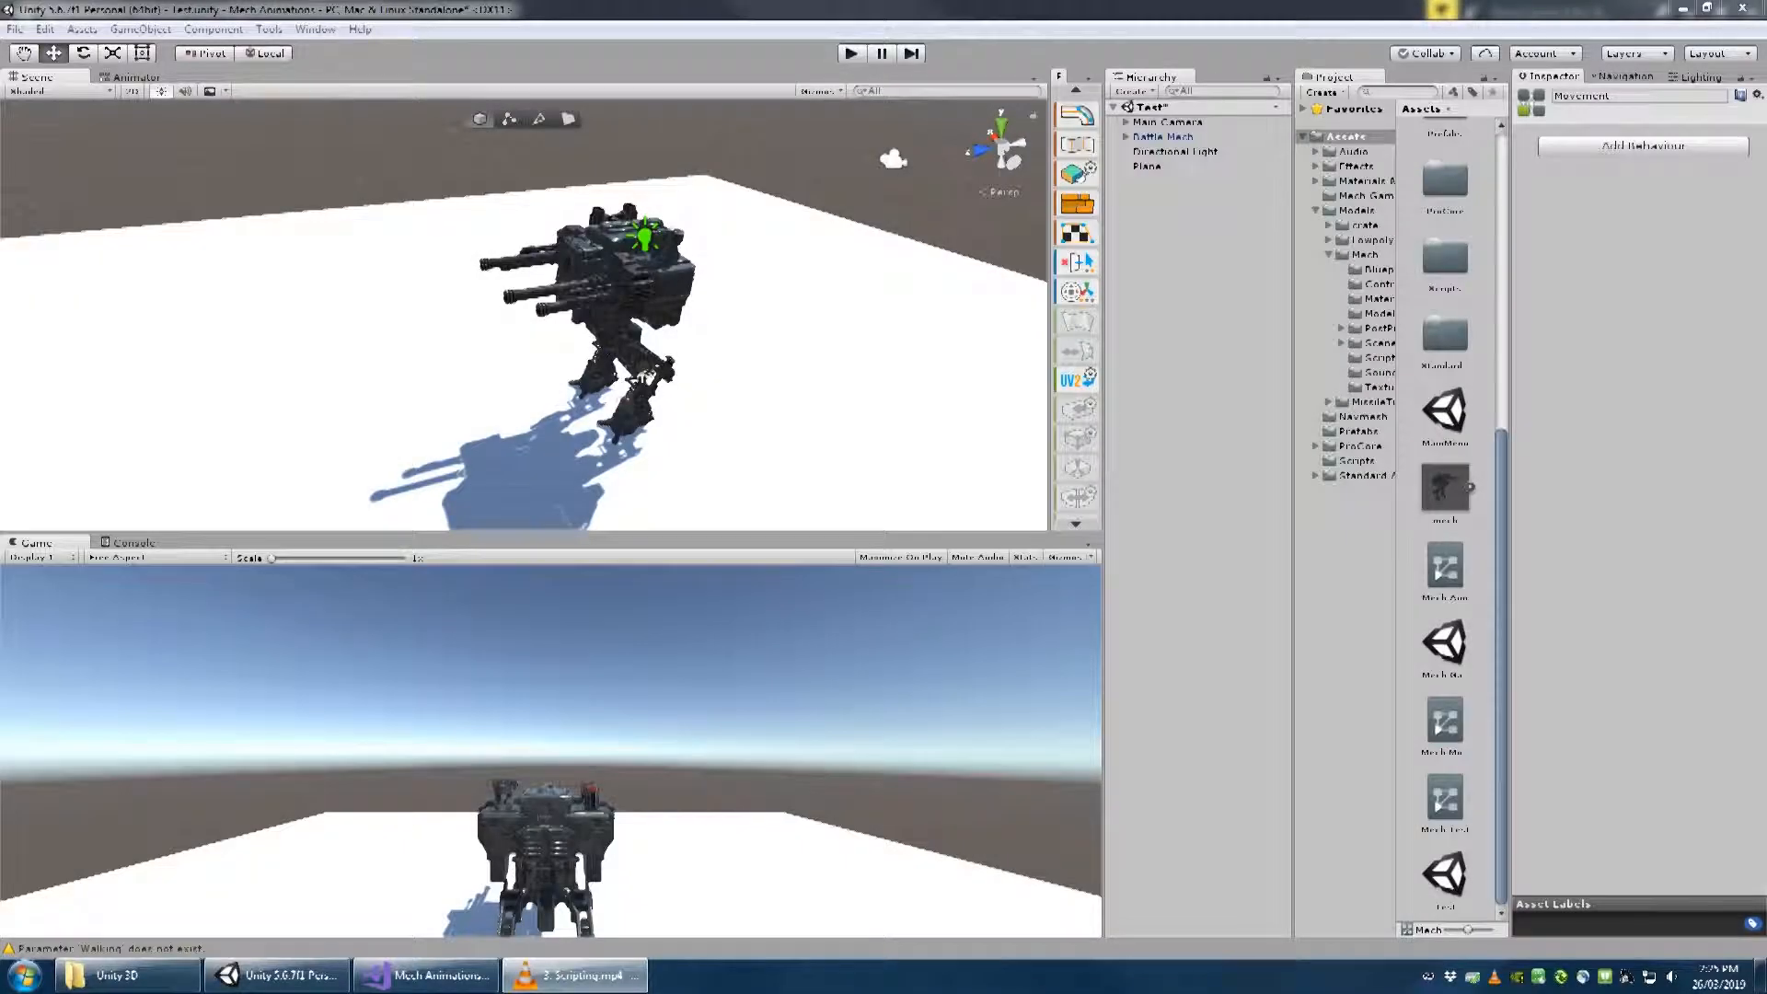
Select the Battle Mech and examine its components, collapsing the Mech Controls script to show the Movement Test script
left_click(1081, 7)
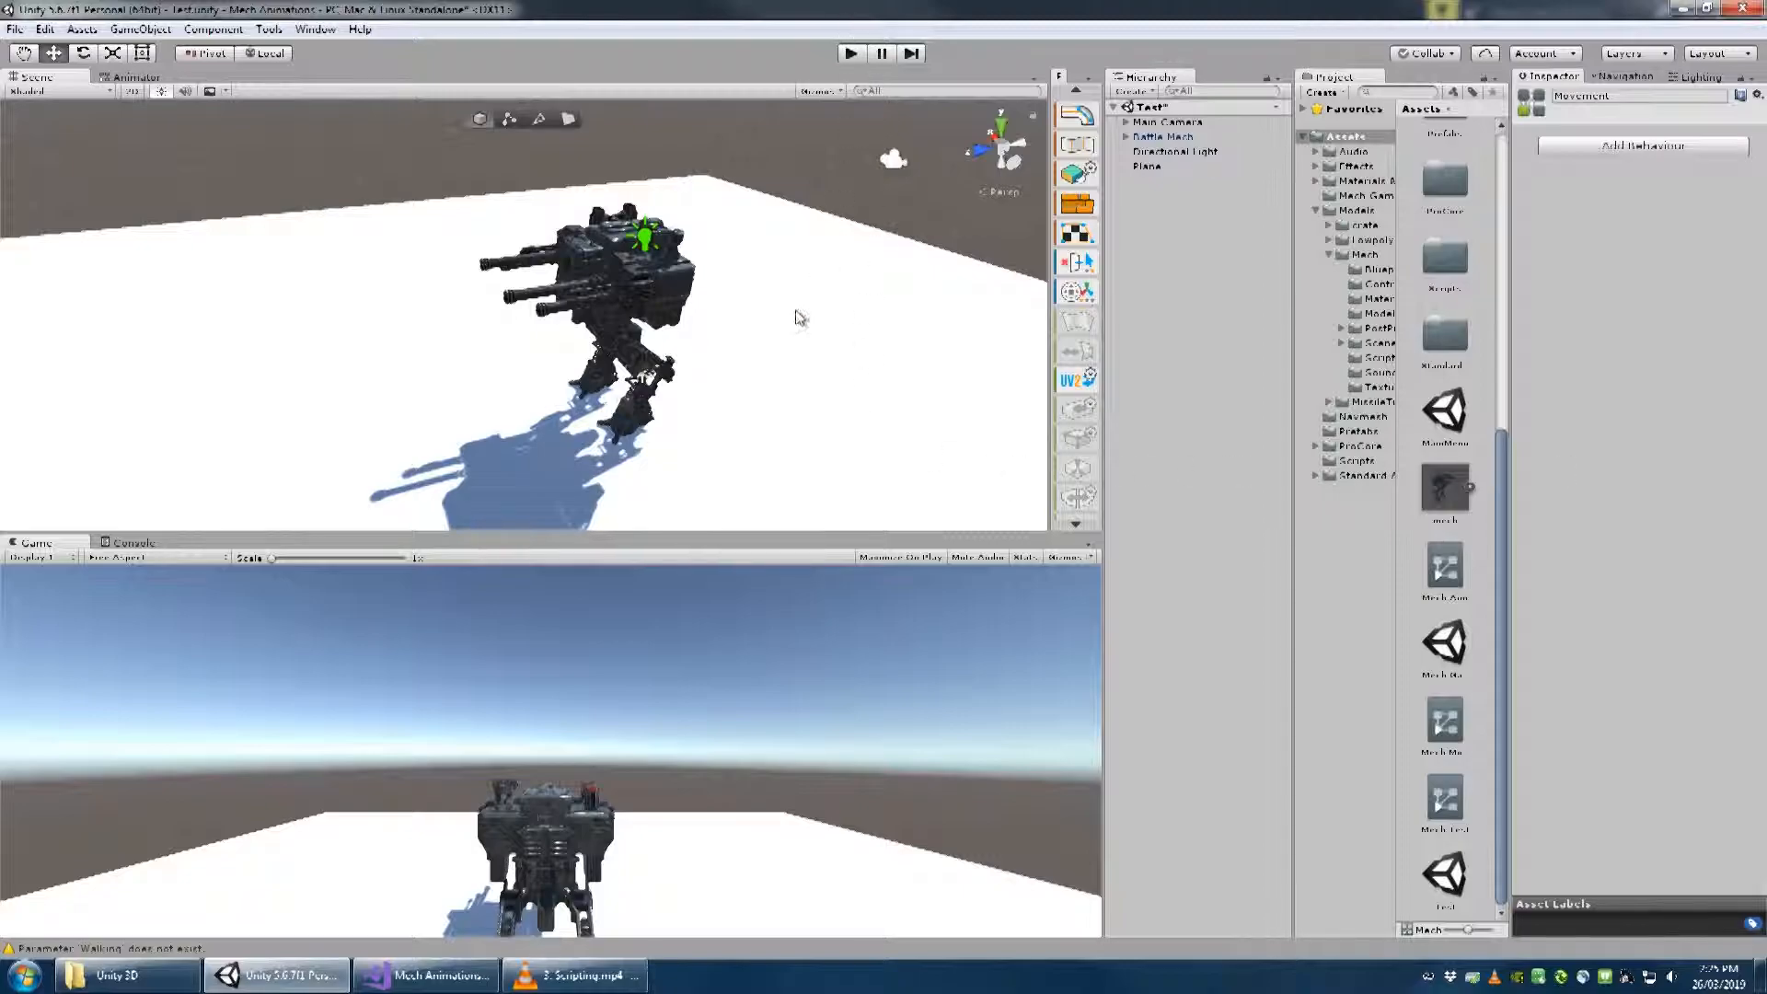
middle_click_drag(802, 314, 769, 284)
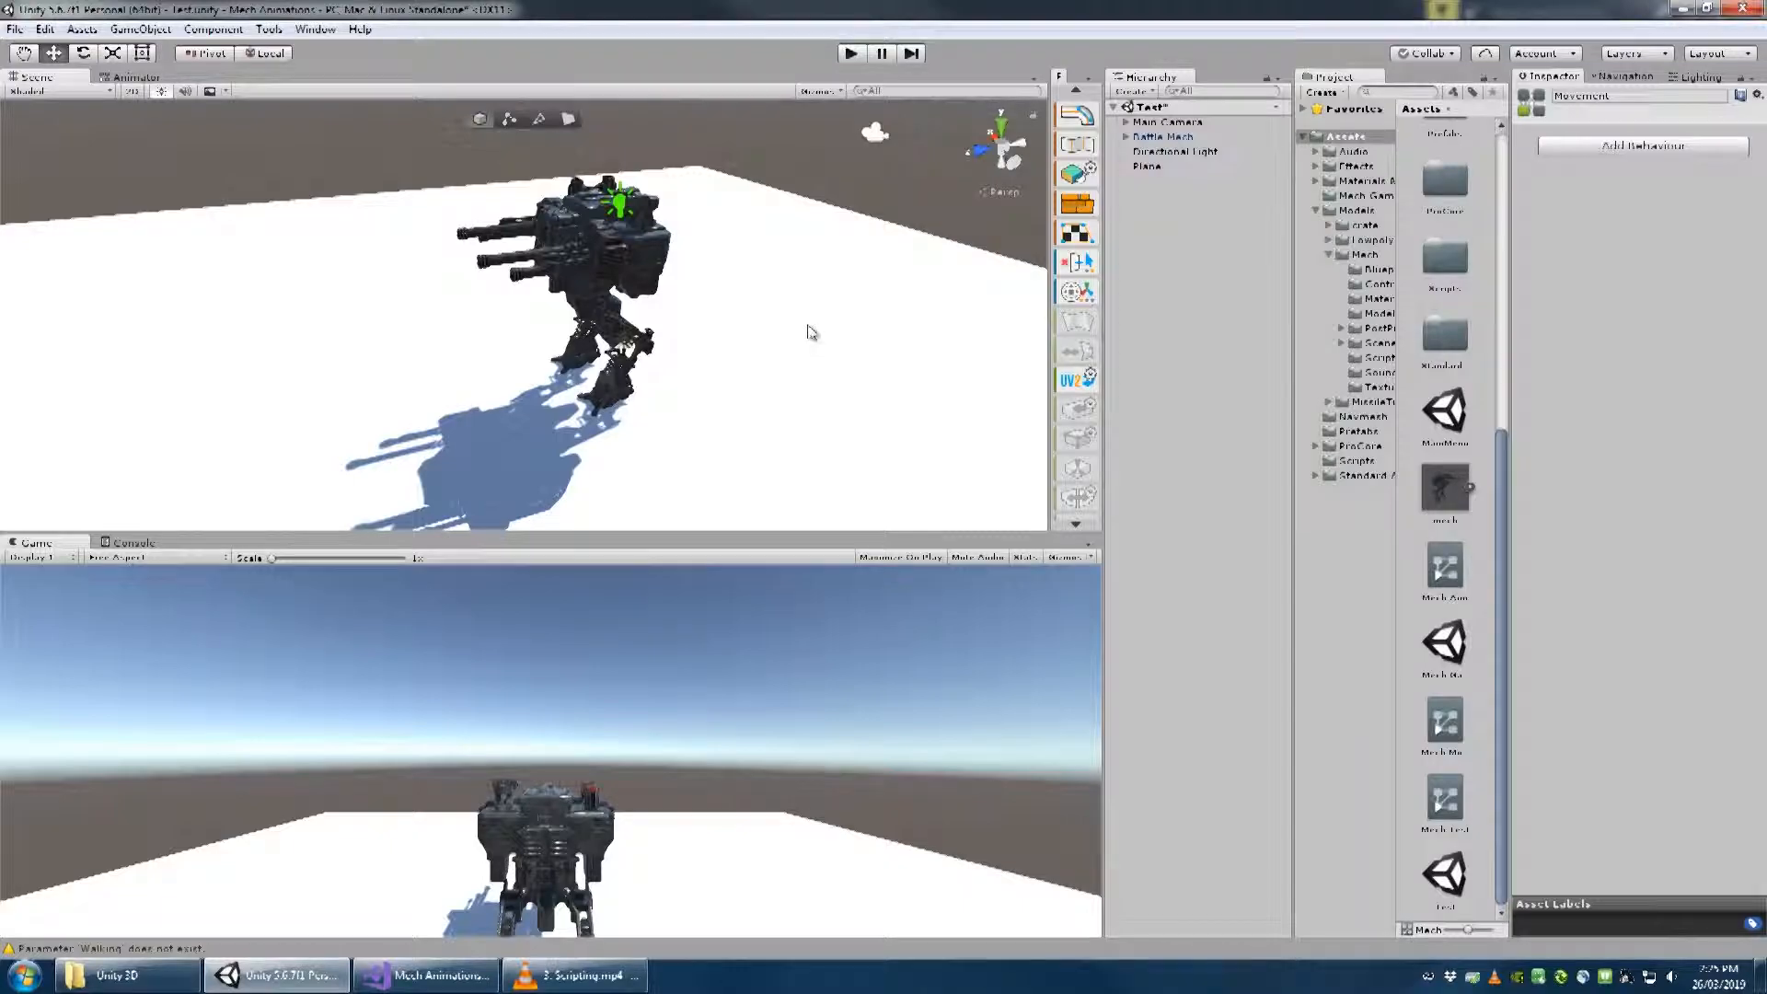
left_click(1160, 137)
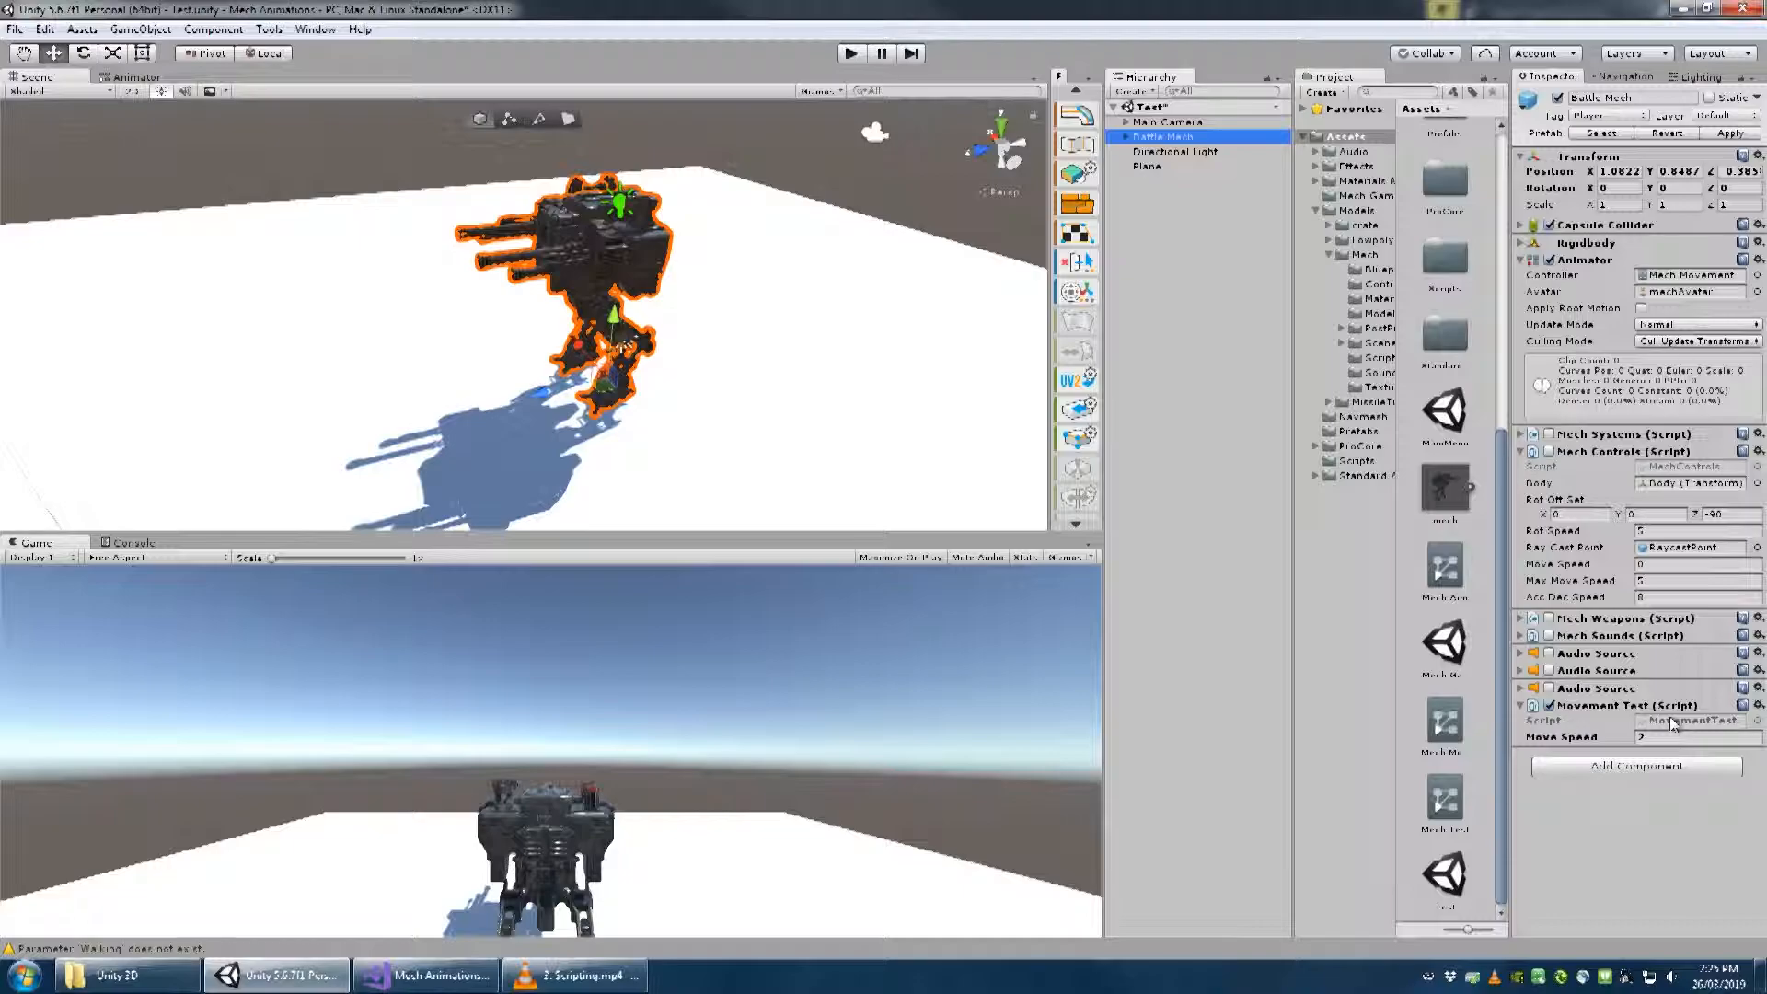
left_click(1524, 451)
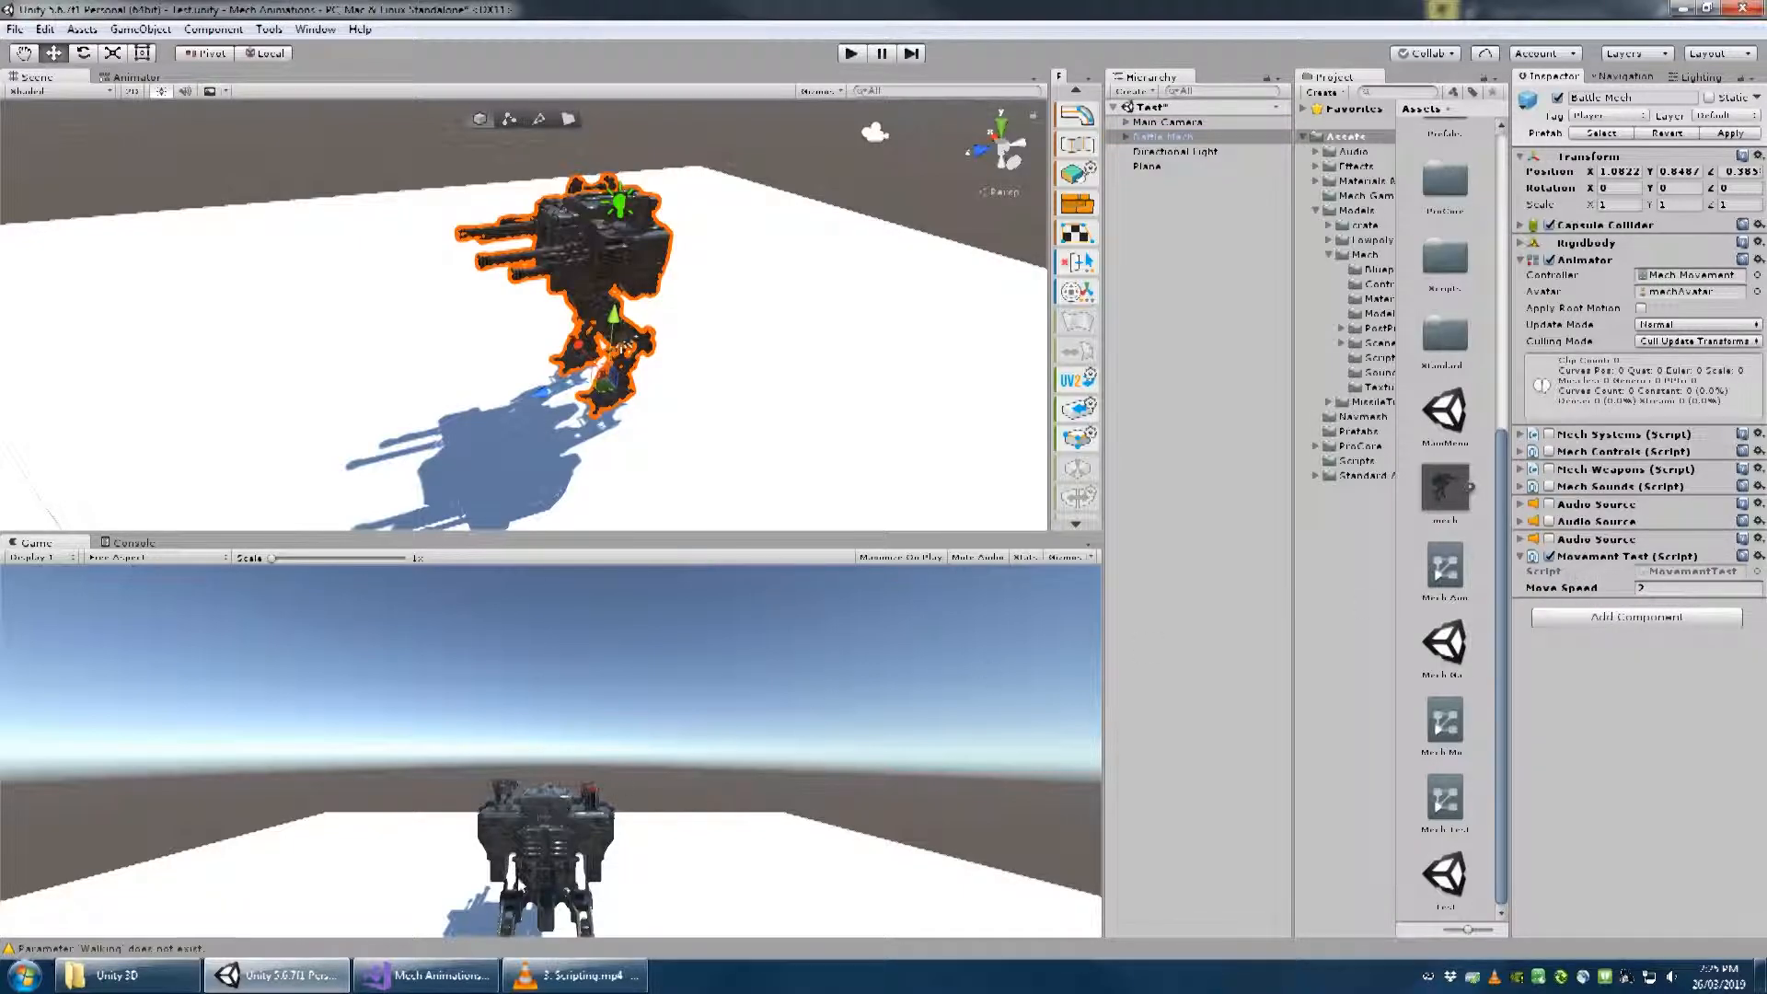
Switch to Visual Studio and review the Animator variable and its GetComponent assignment in the MovementTest script's Start function
left_click(432, 978)
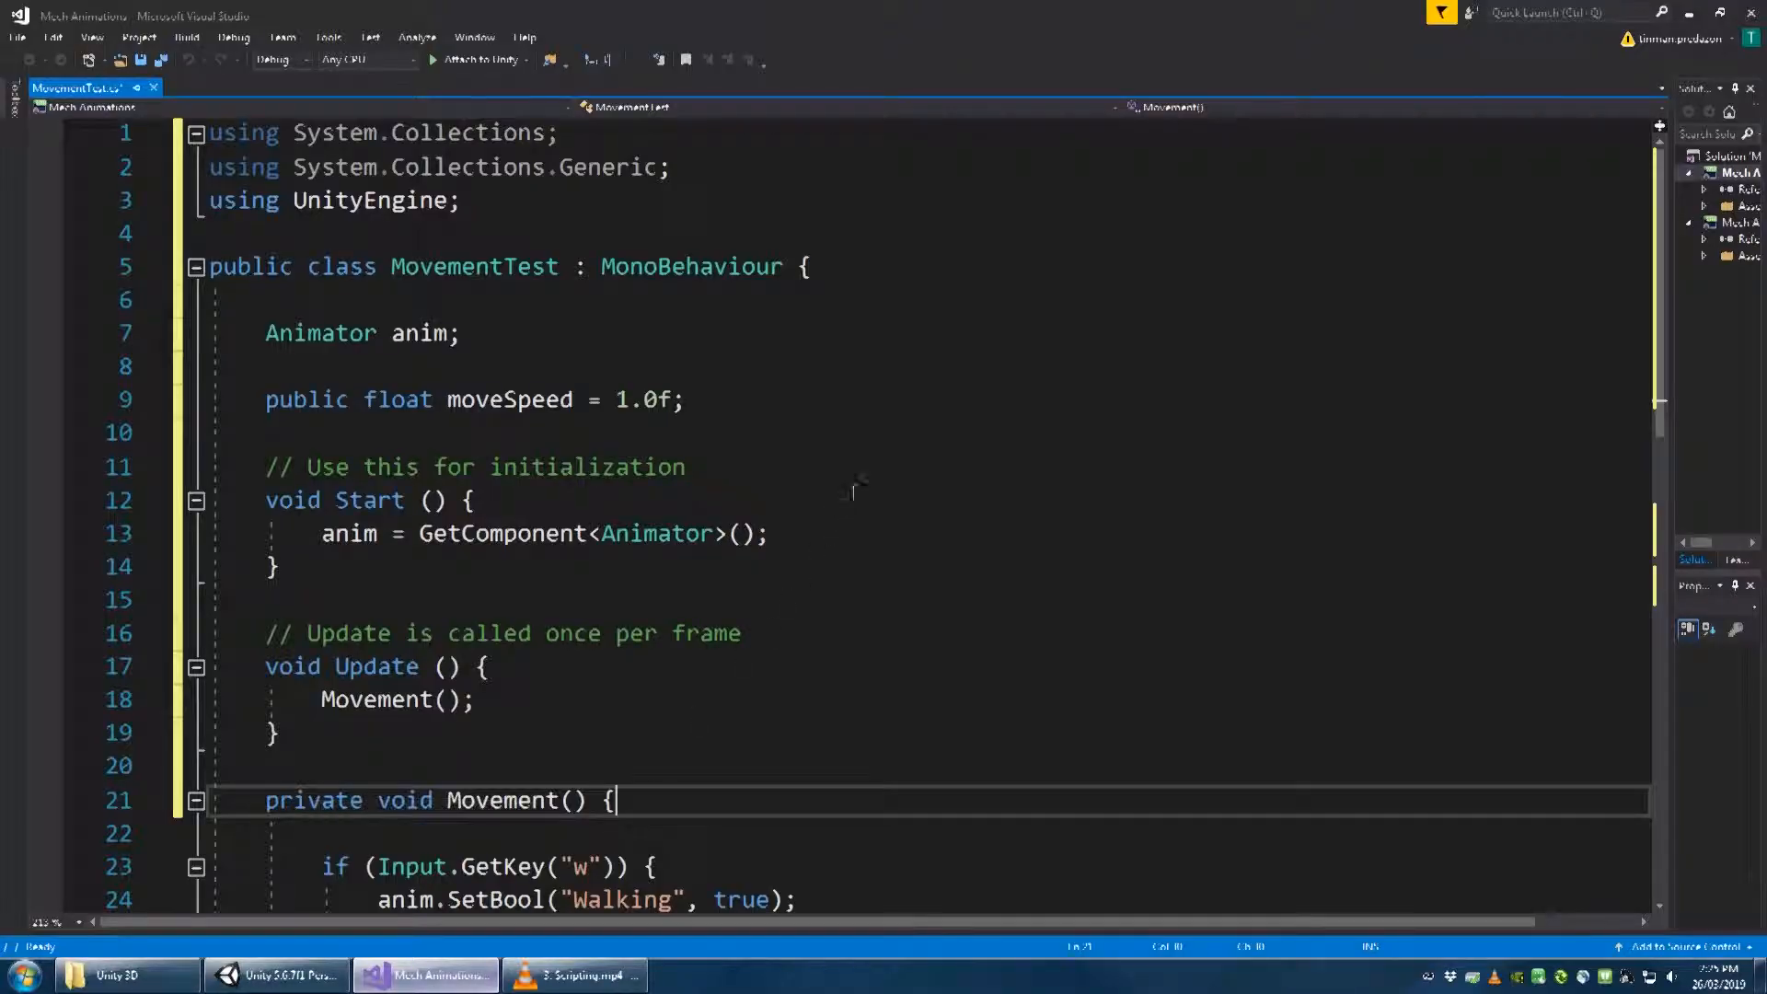
scroll(546, 338, "up", 4, "ctrl")
left_click_drag(736, 467, 418, 476)
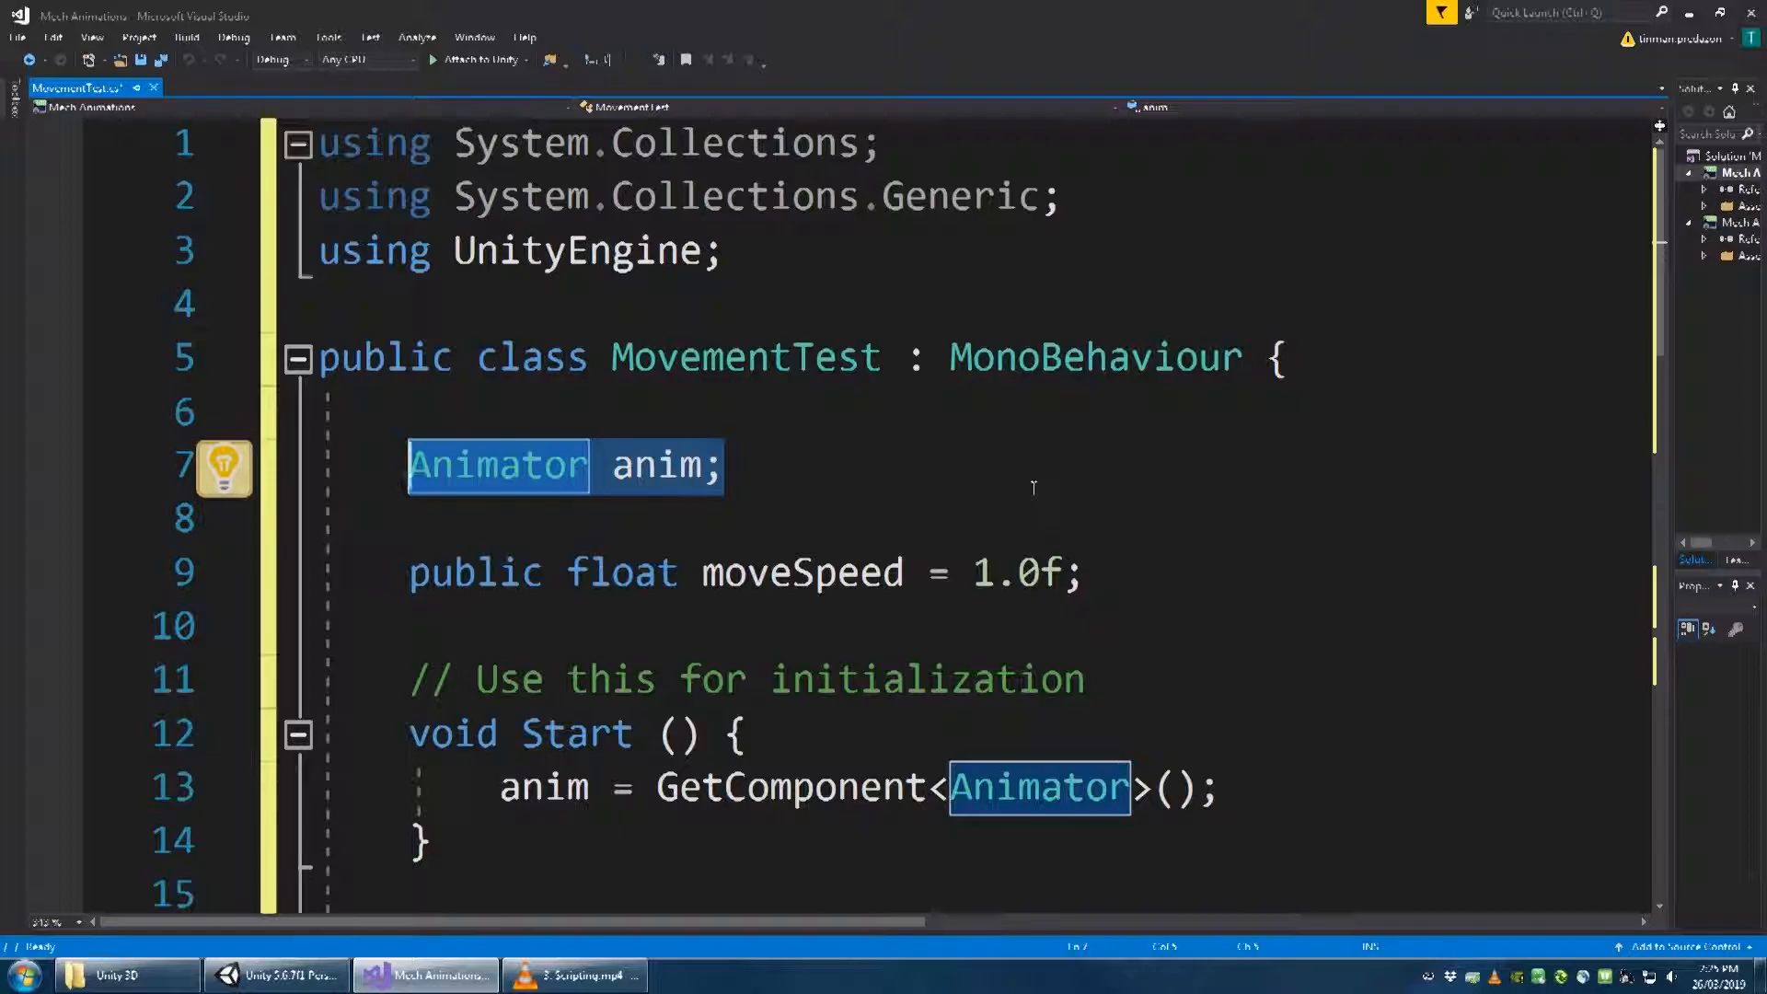
scroll(1034, 488, "down", 2)
left_click(1226, 465)
left_click_drag(1193, 463, 476, 465)
left_click(948, 635)
Review the Movement call in Update and the SetBool lines for the Walking parameter inside the Movement function
scroll(948, 635, "down", 3)
left_click_drag(748, 251, 498, 251)
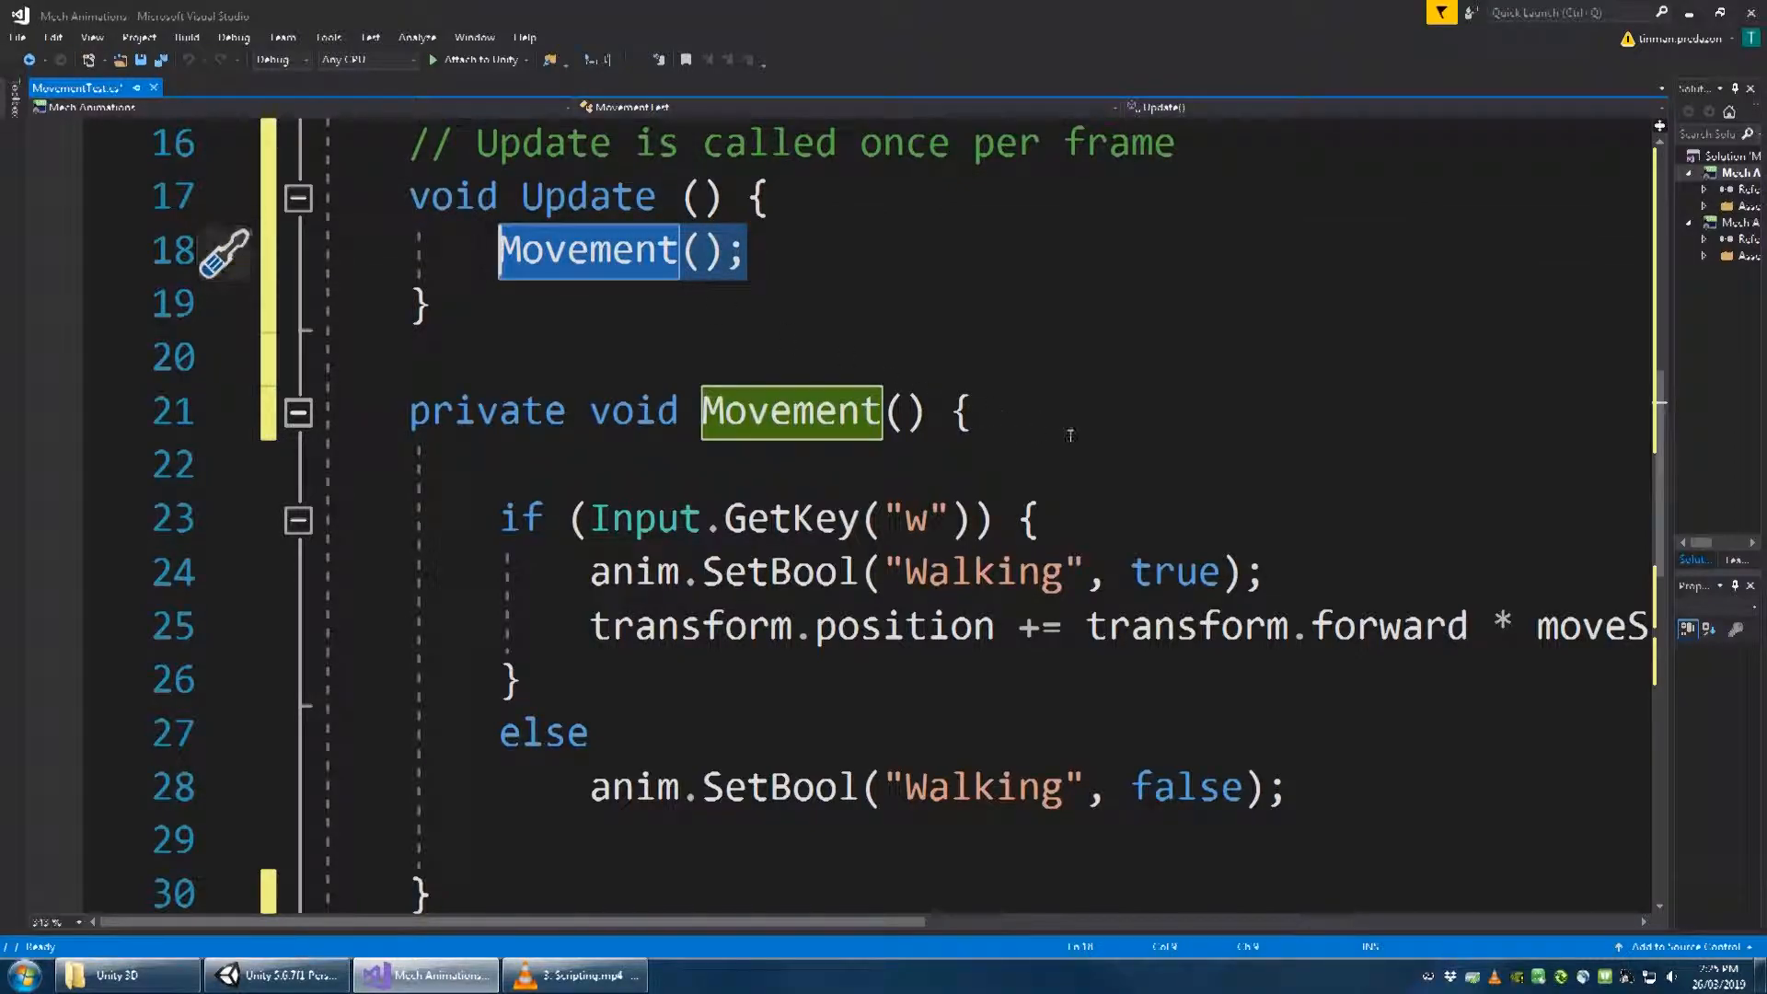
left_click(1068, 433)
left_click_drag(1288, 571, 590, 571)
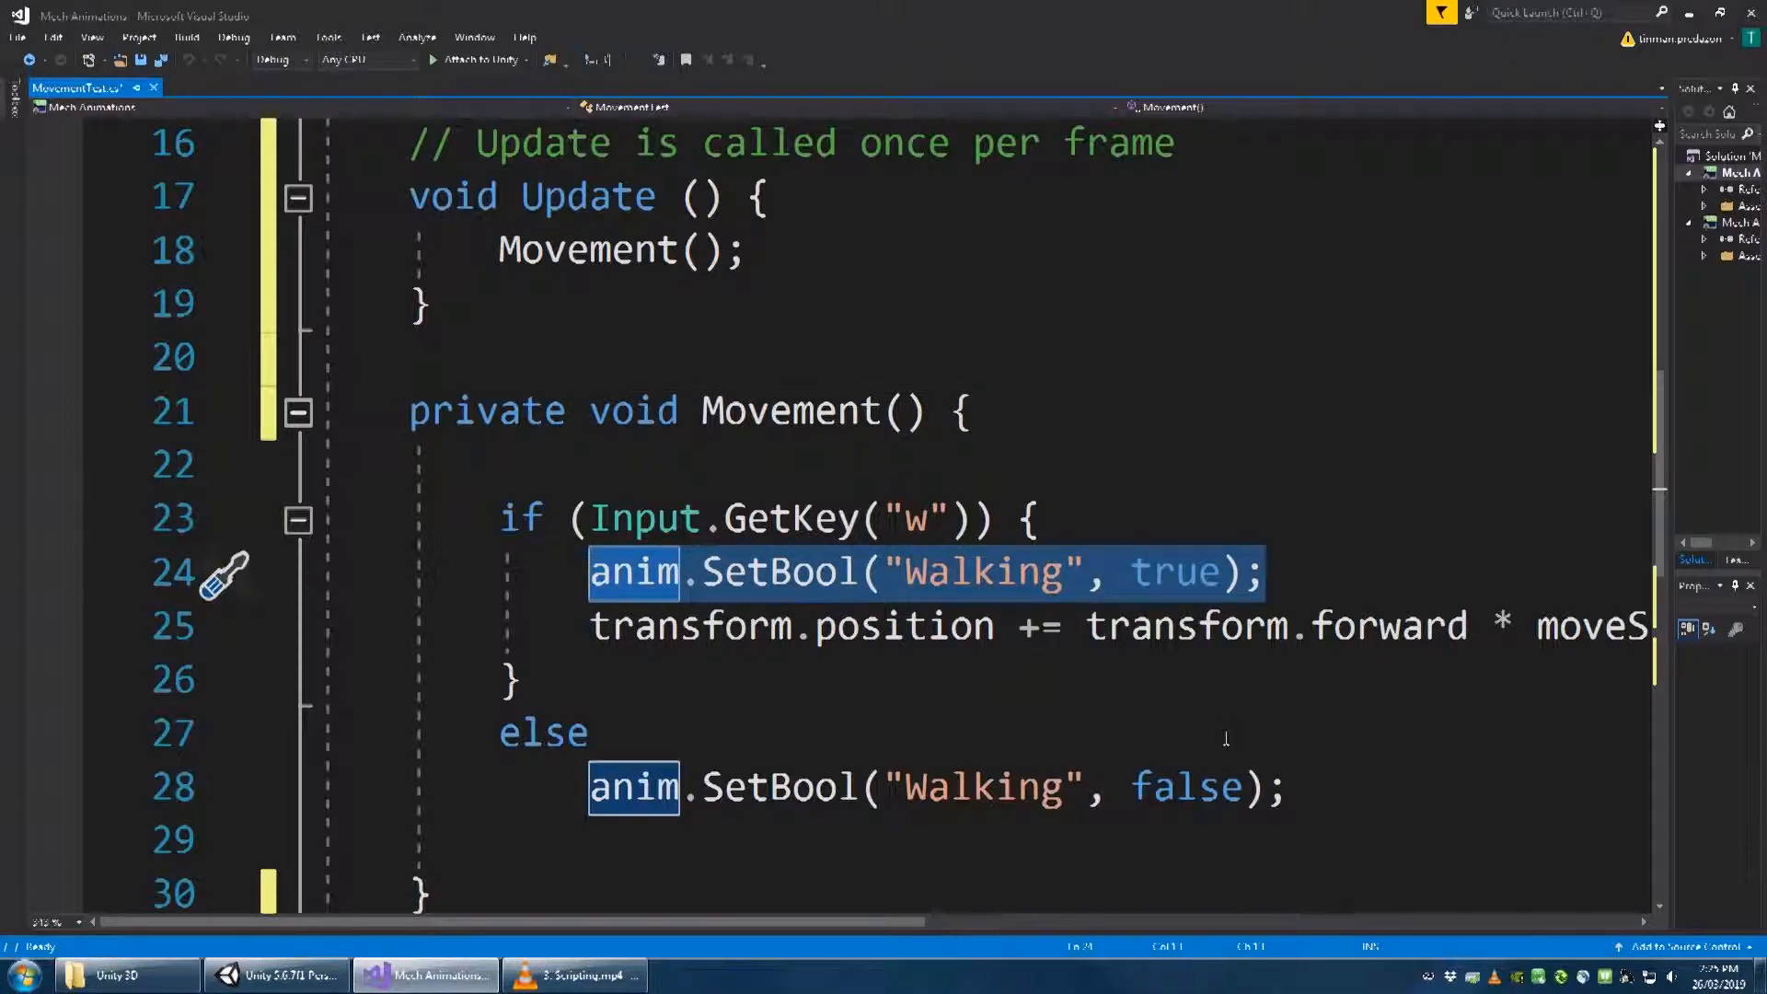
scroll(1229, 736, "down", 2)
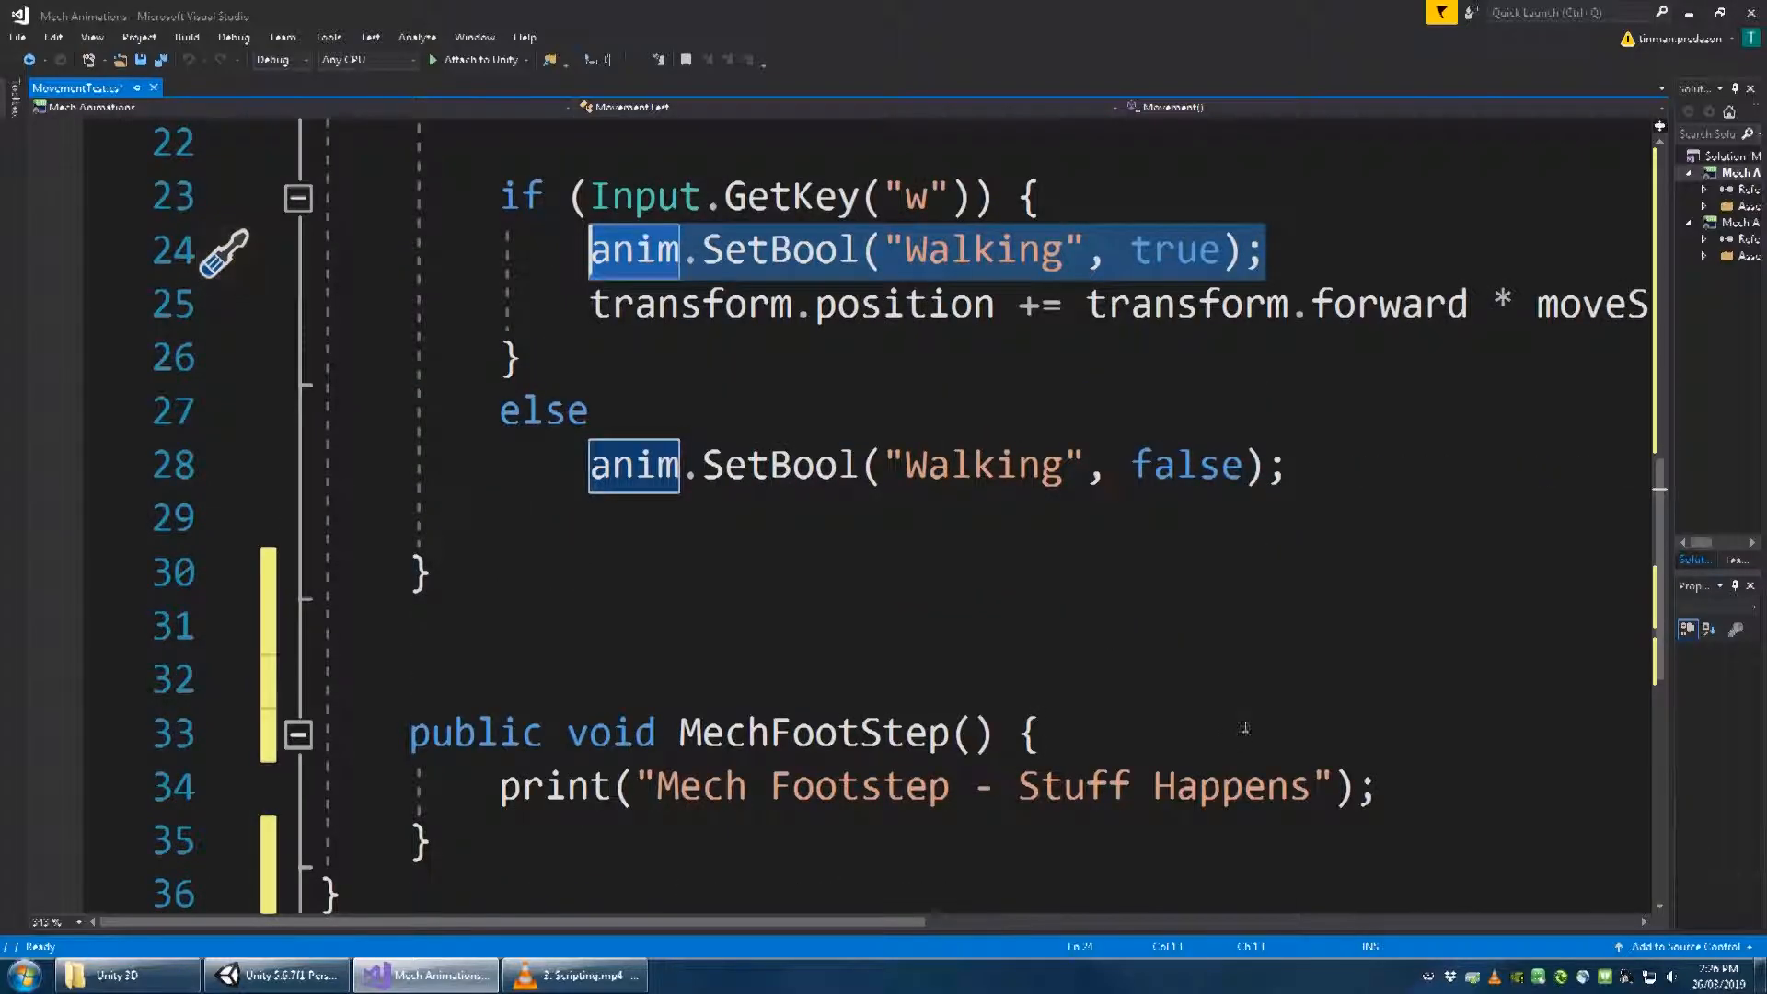
left_click_drag(1289, 464, 590, 465)
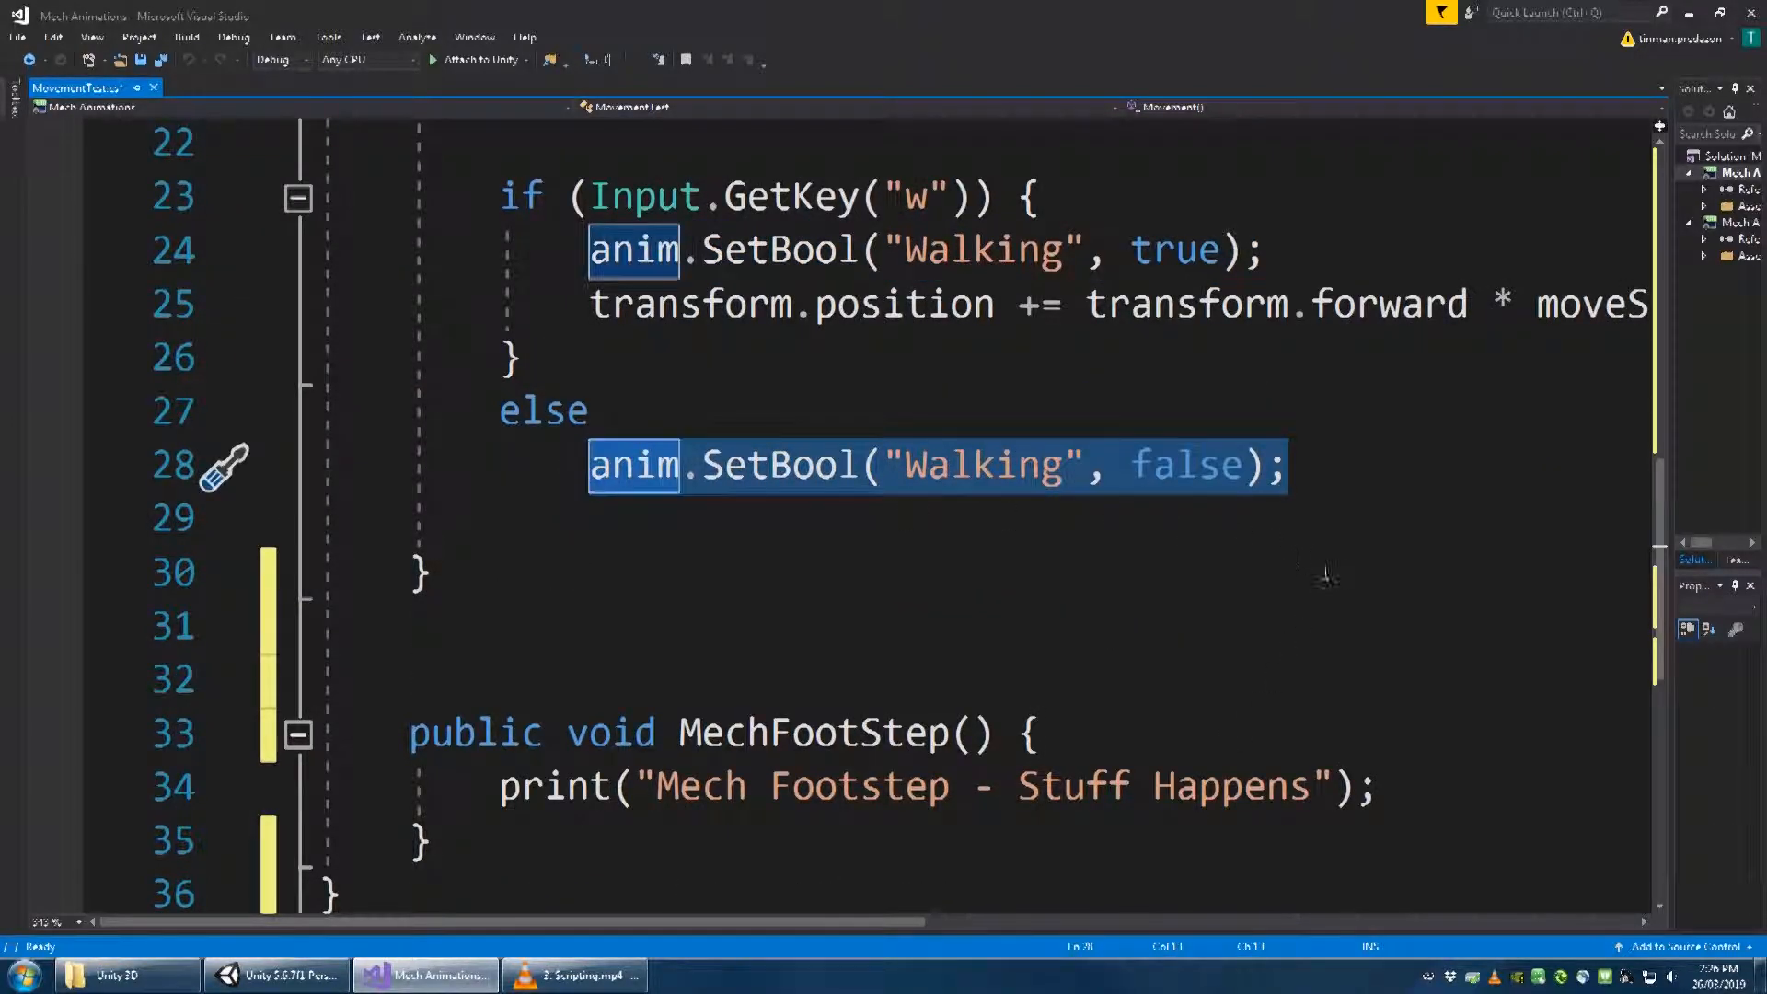
scroll(1316, 566, "up", 2)
scroll(1376, 591, "down", 1)
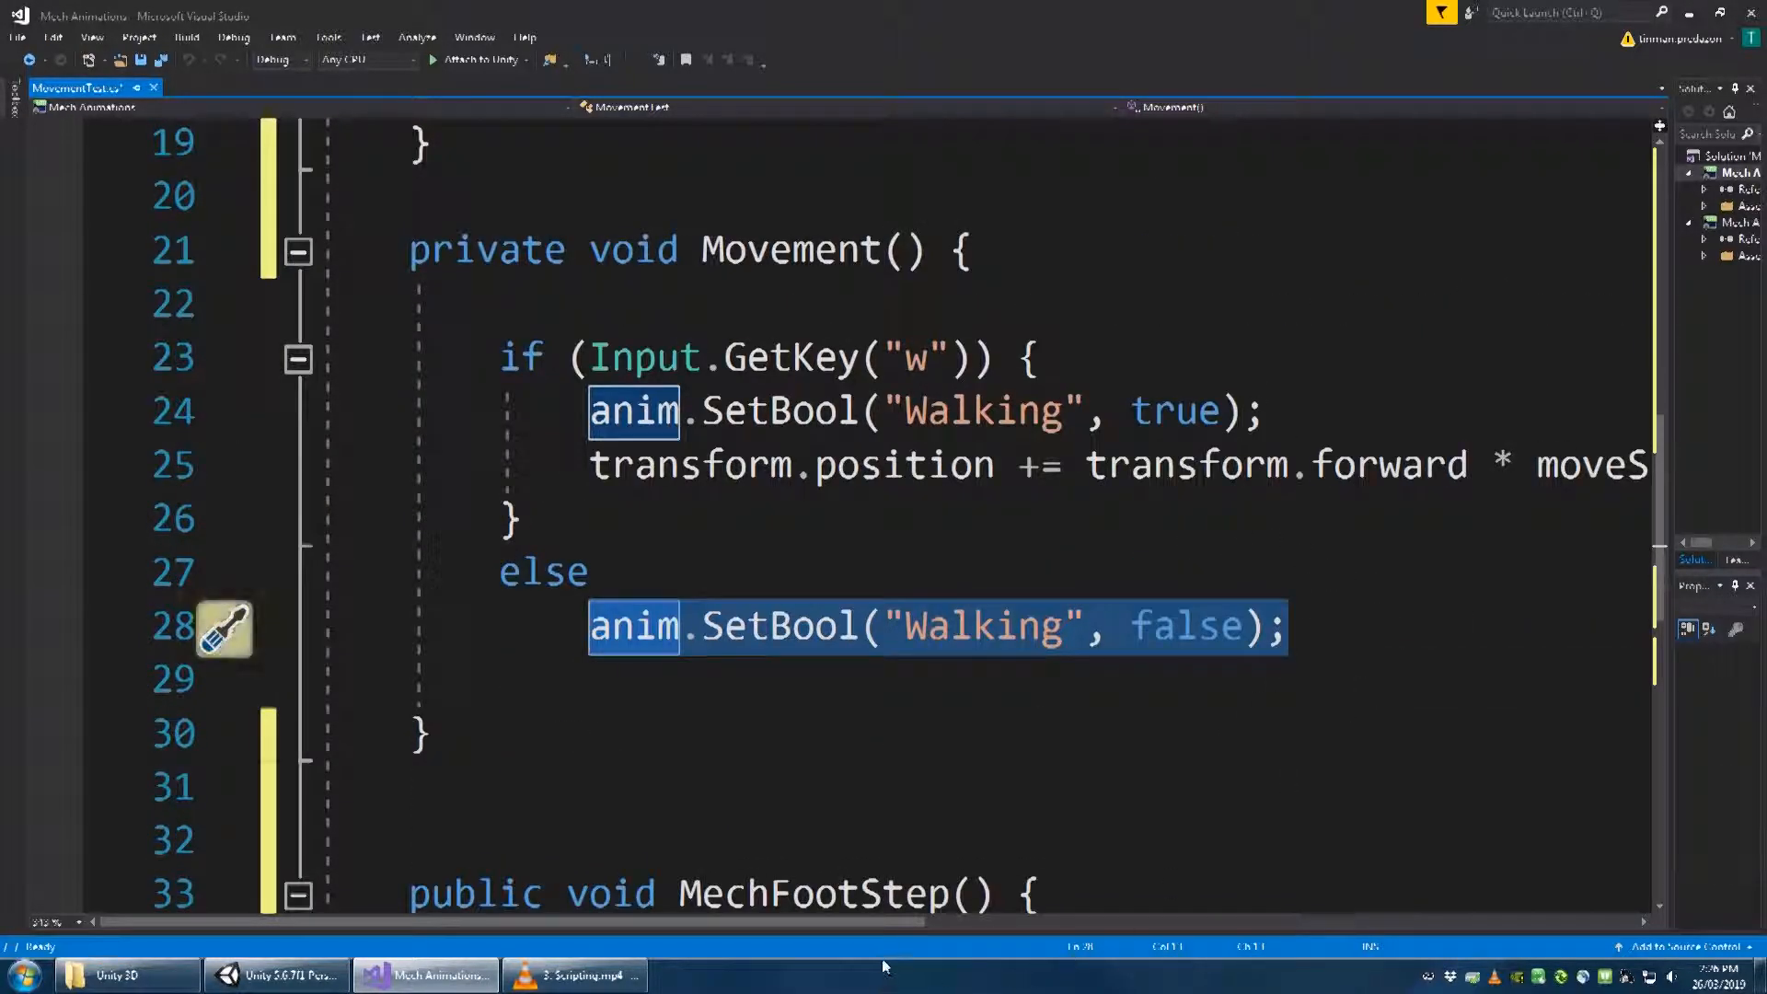
left_click_drag(871, 925, 1079, 925)
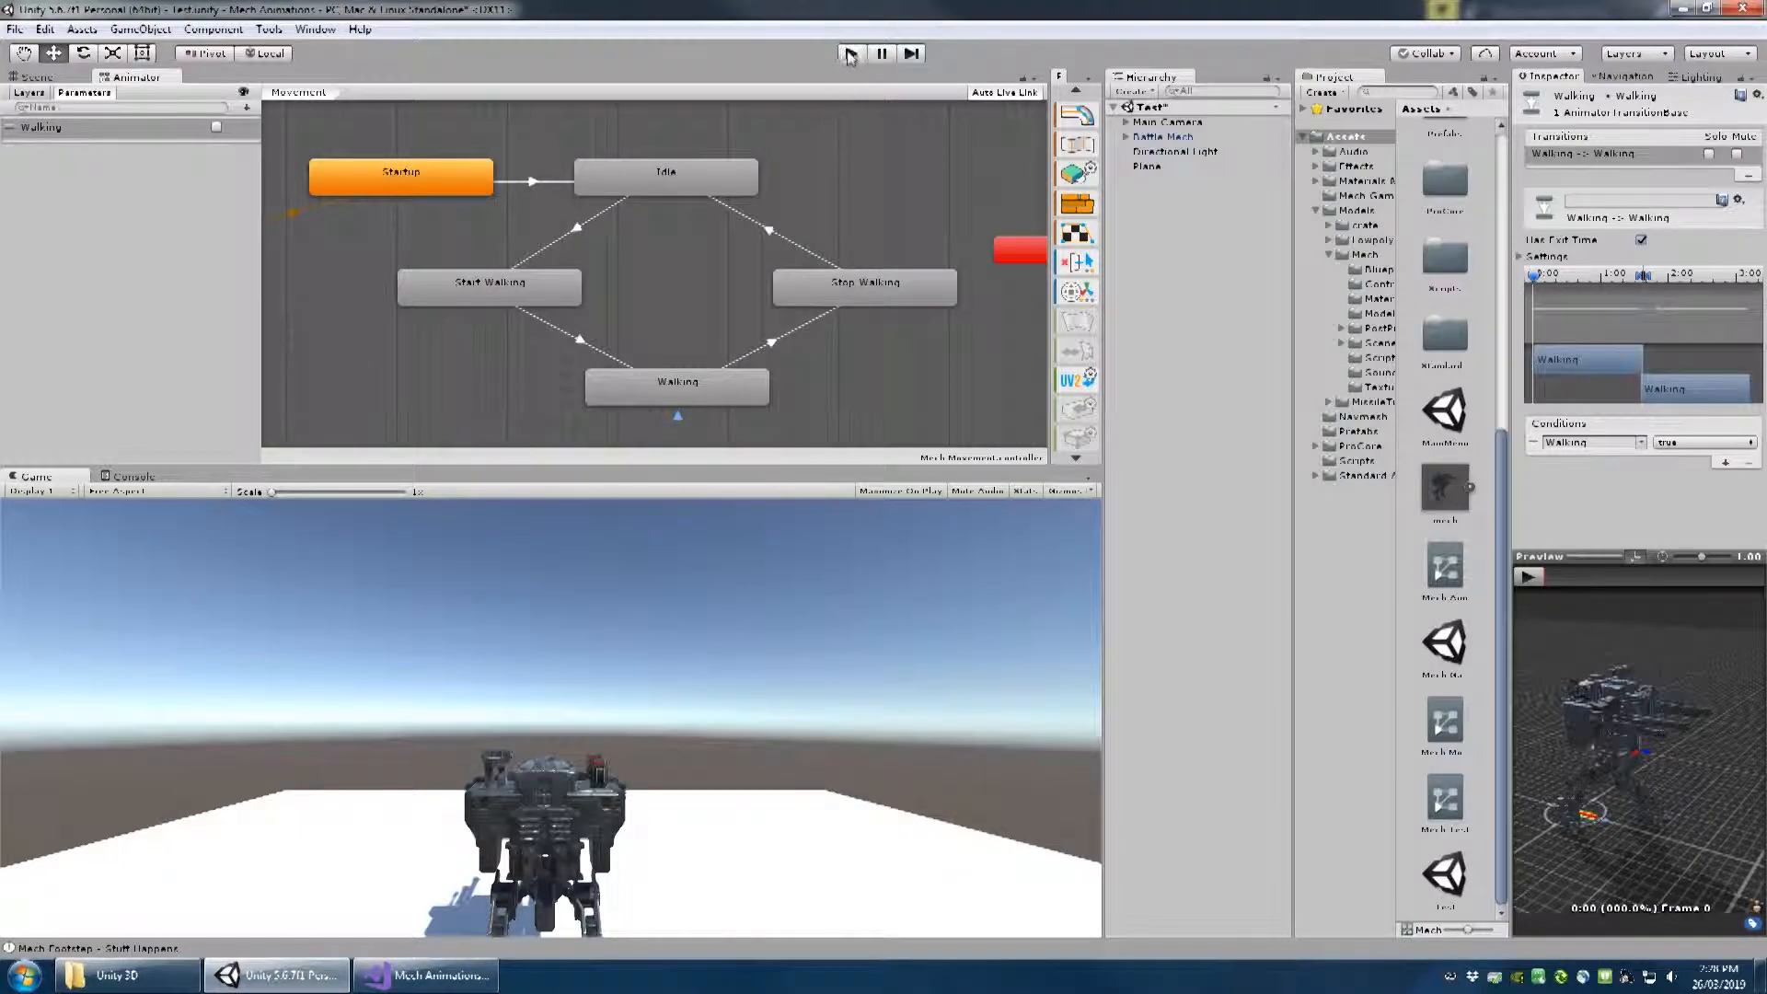
Run the scene in Unity and make the mech walk forward to test the animator's Walking states
left_click(851, 53)
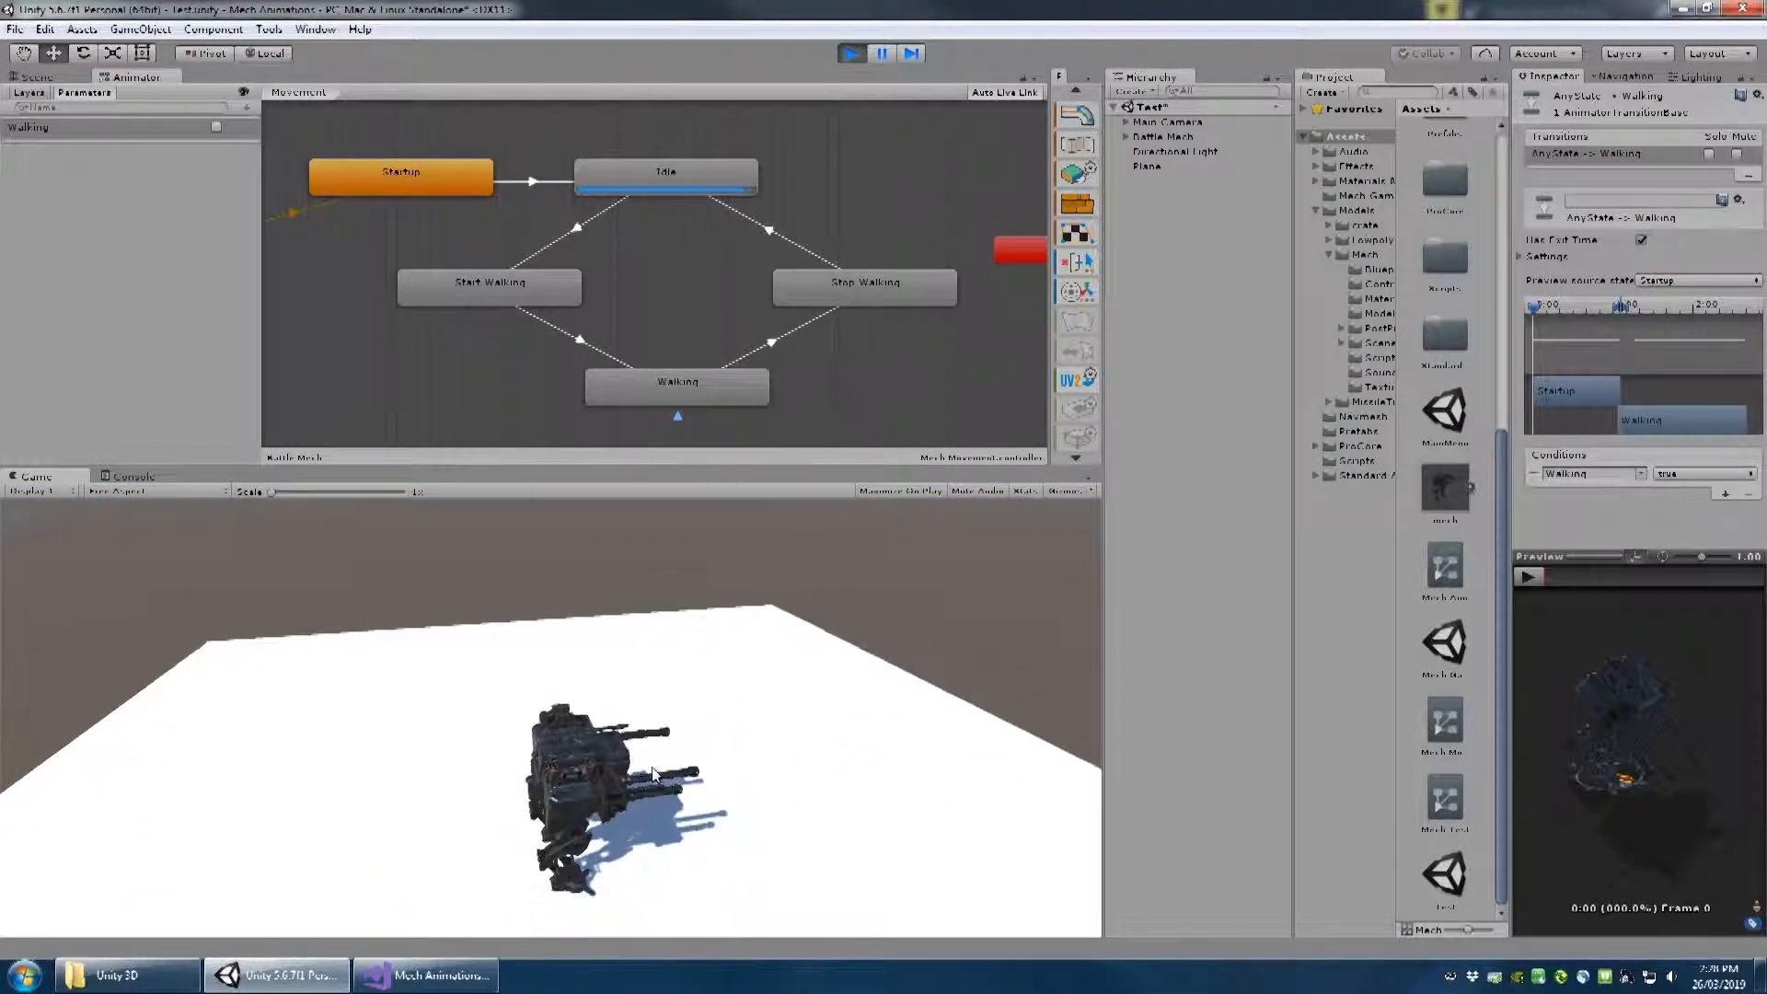
key("w")
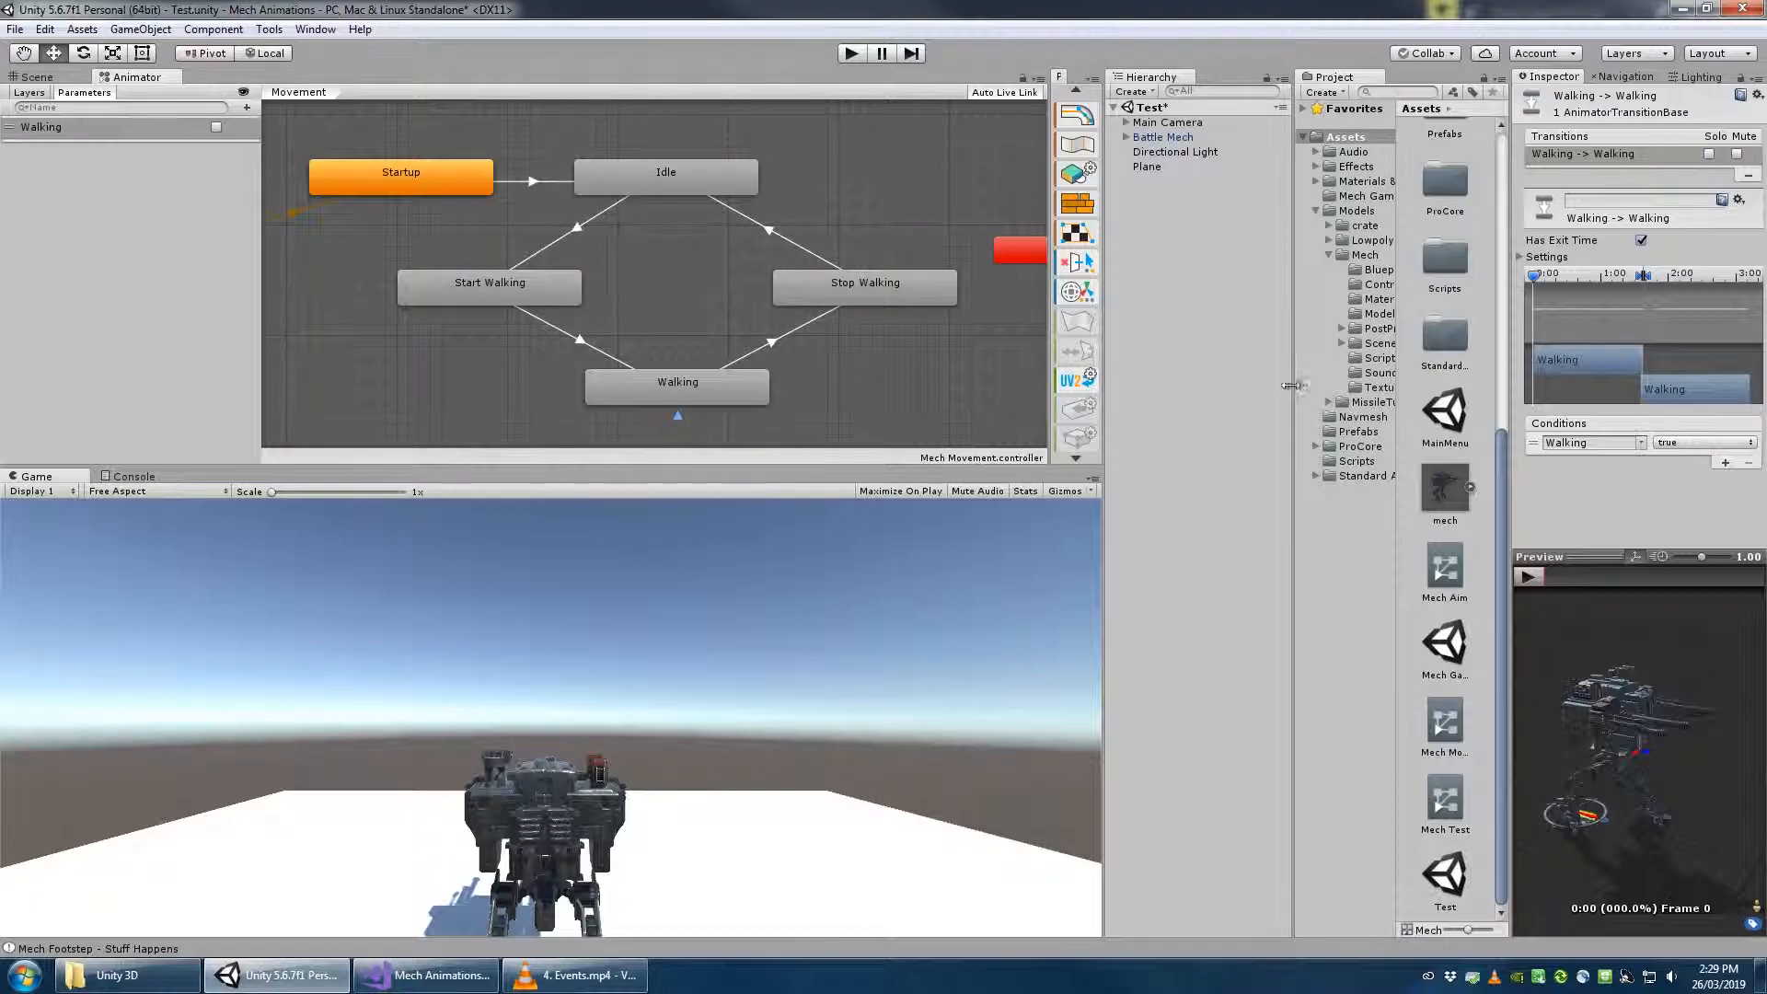
Open the mech model's animation import settings from the Mech Models folder and look through its clip list
left_click(1380, 316)
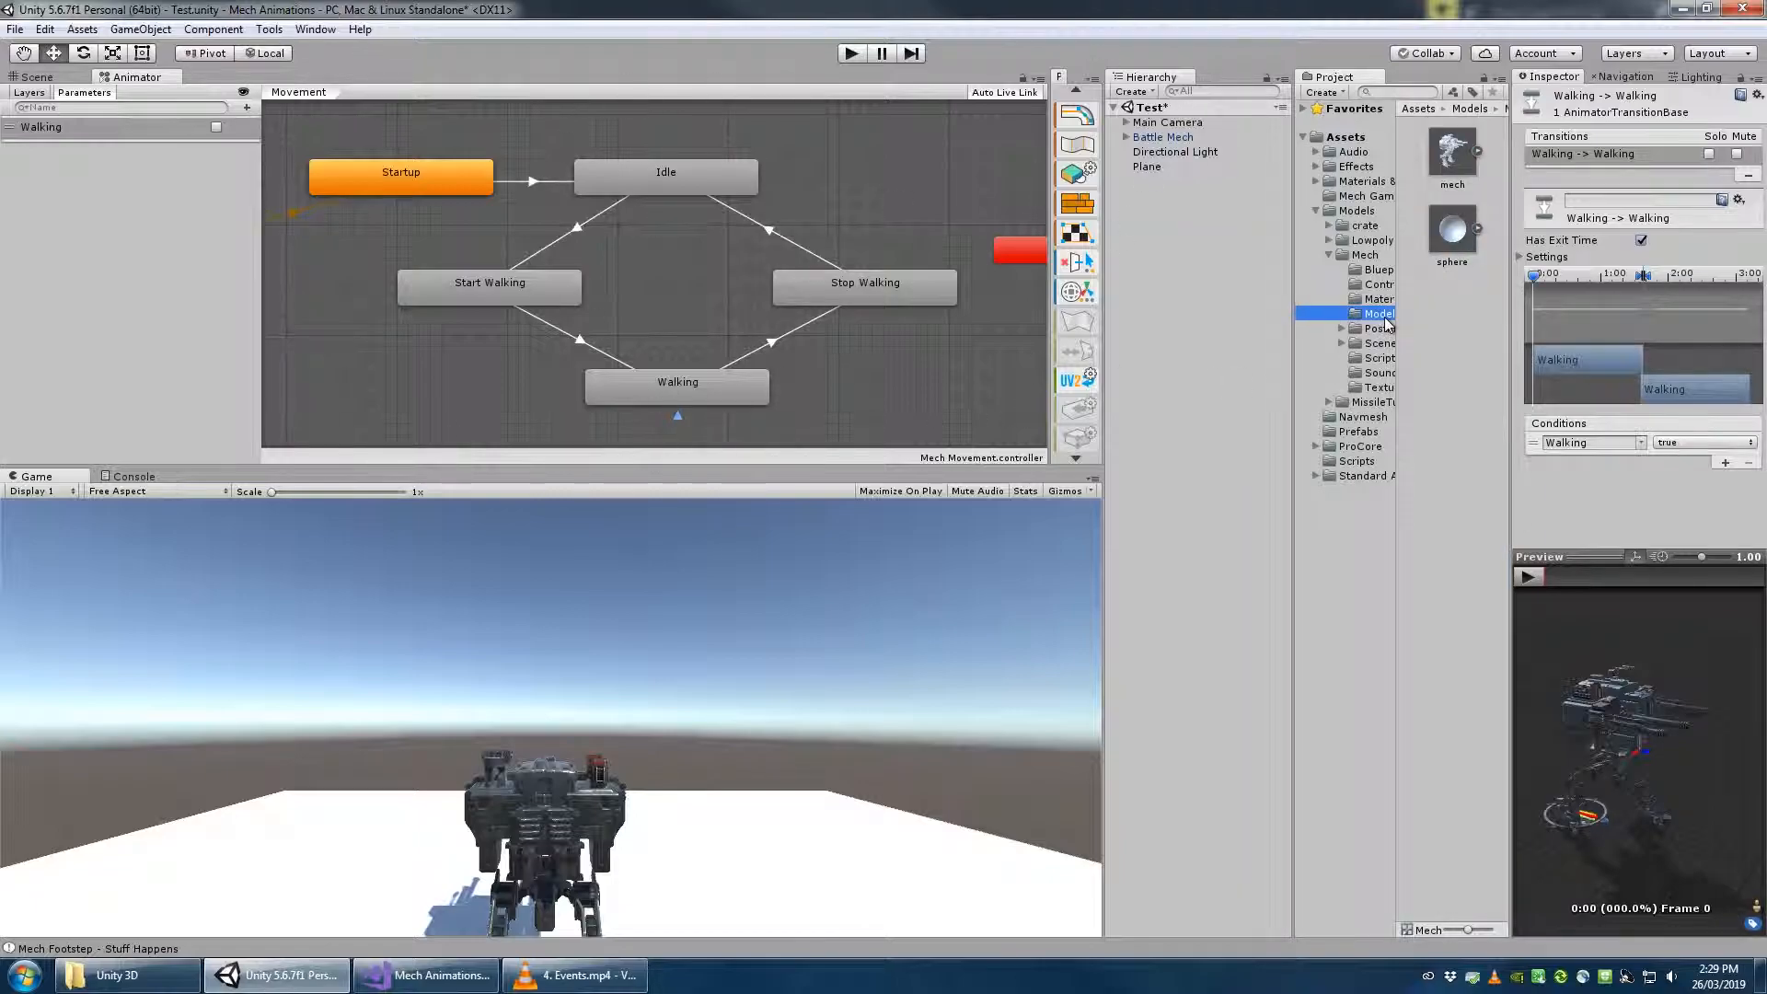
left_click(1448, 168)
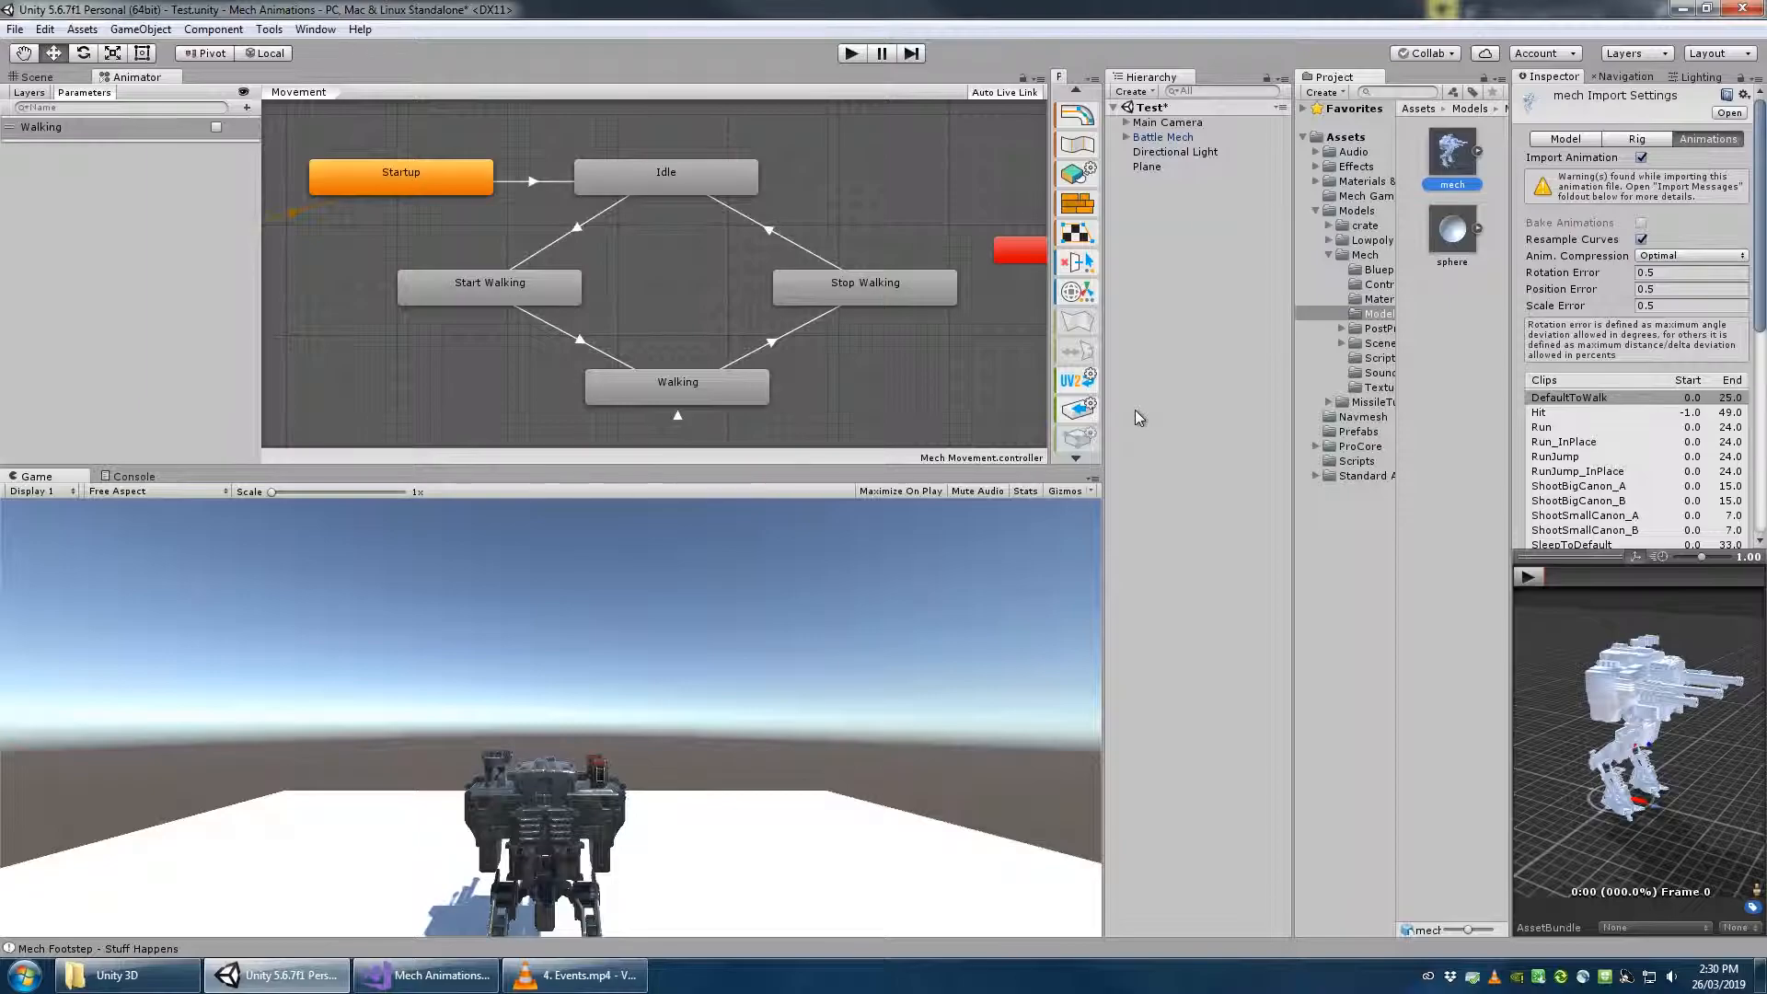
left_click(1354, 255)
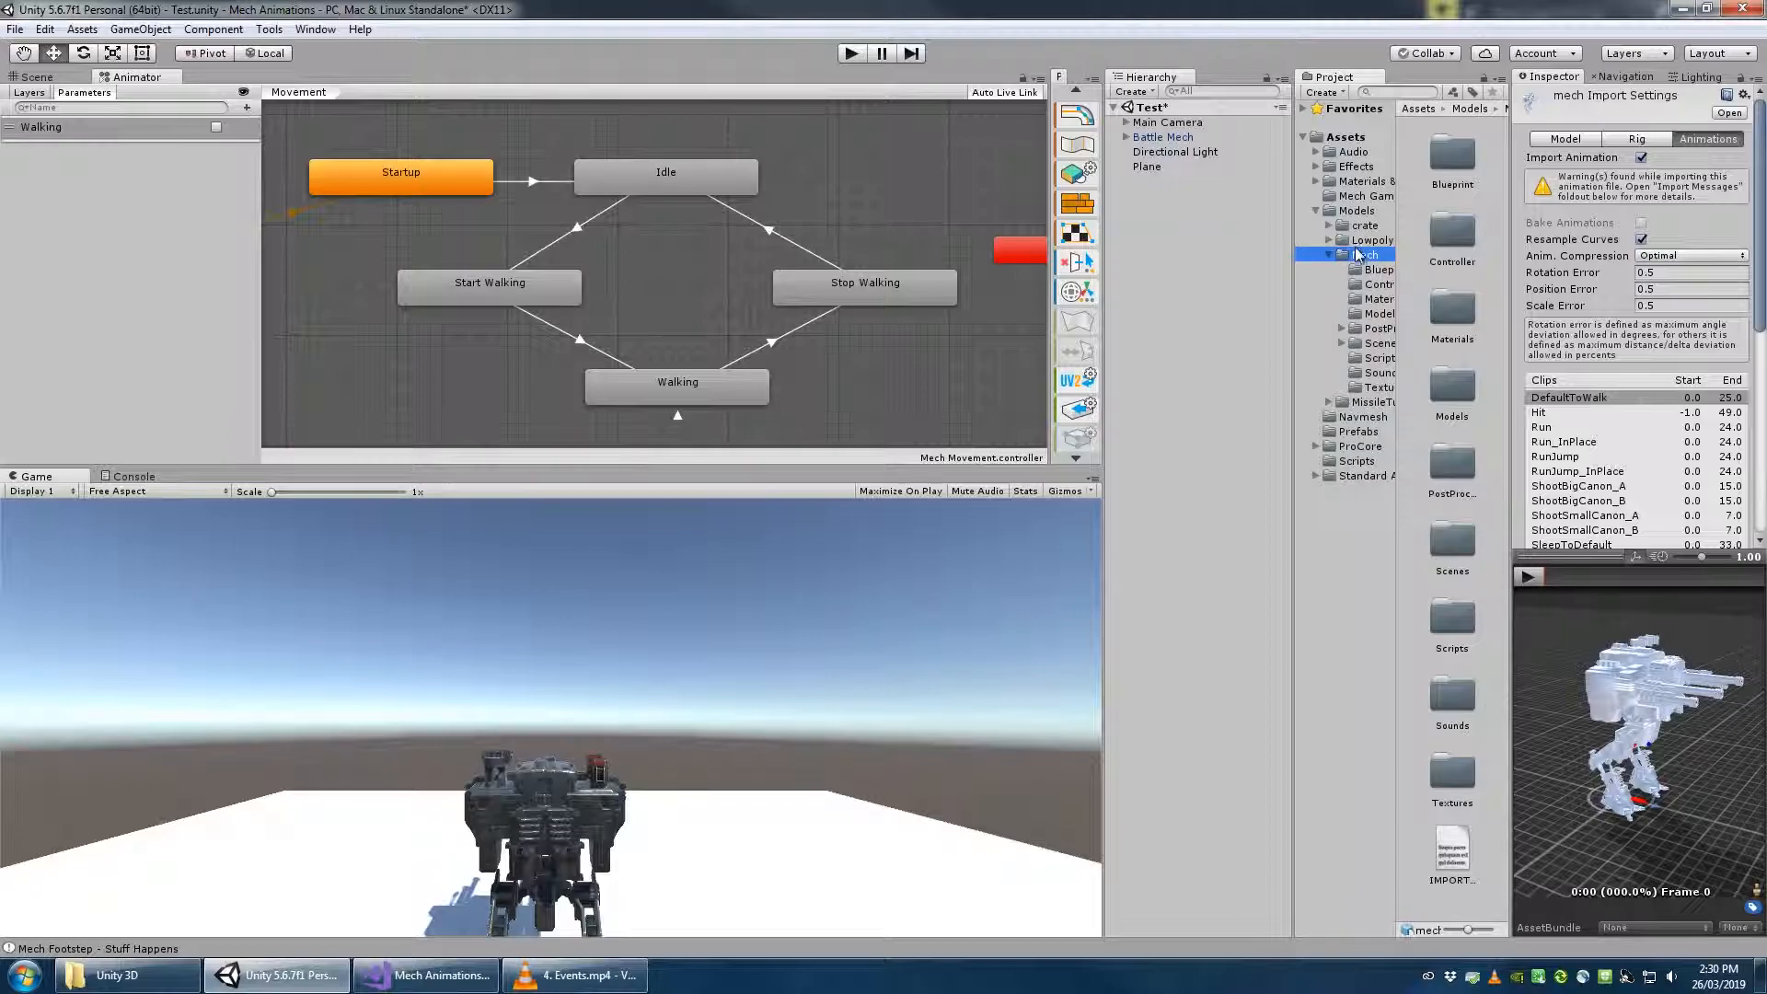
left_click(1372, 314)
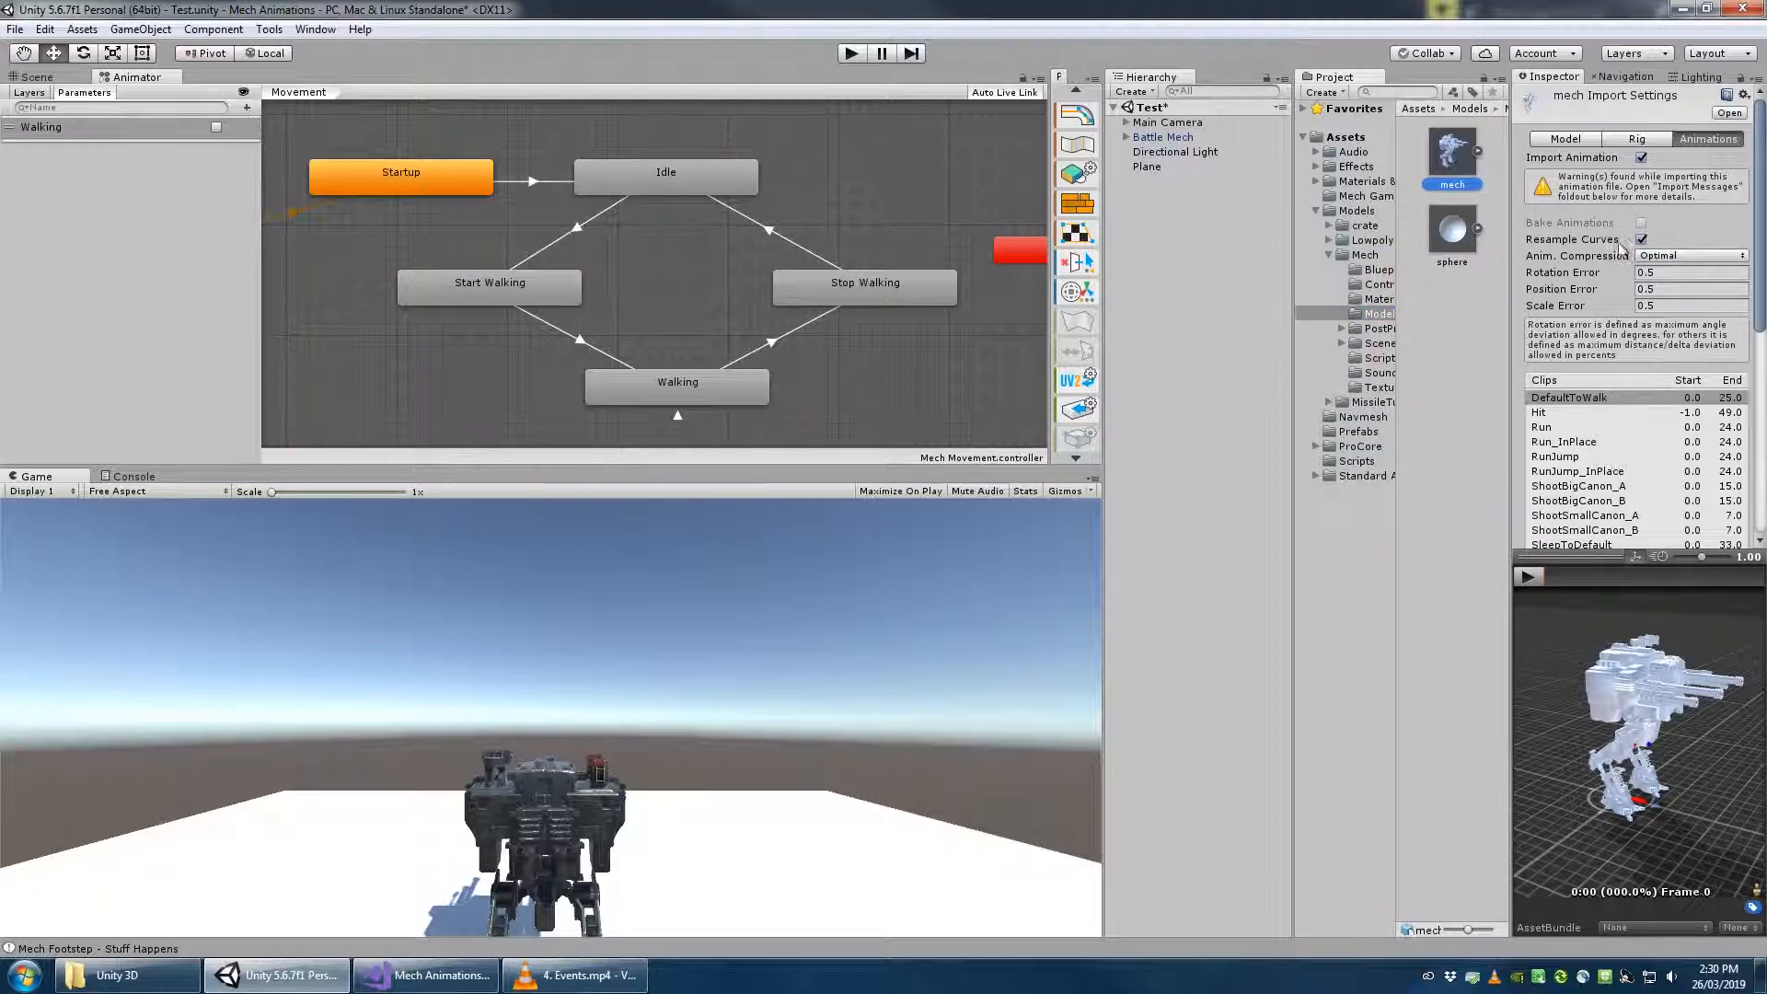
mouse_move(1760, 162)
left_mouse_down()
mouse_move(1761, 310)
mouse_move(1762, 138)
left_mouse_up()
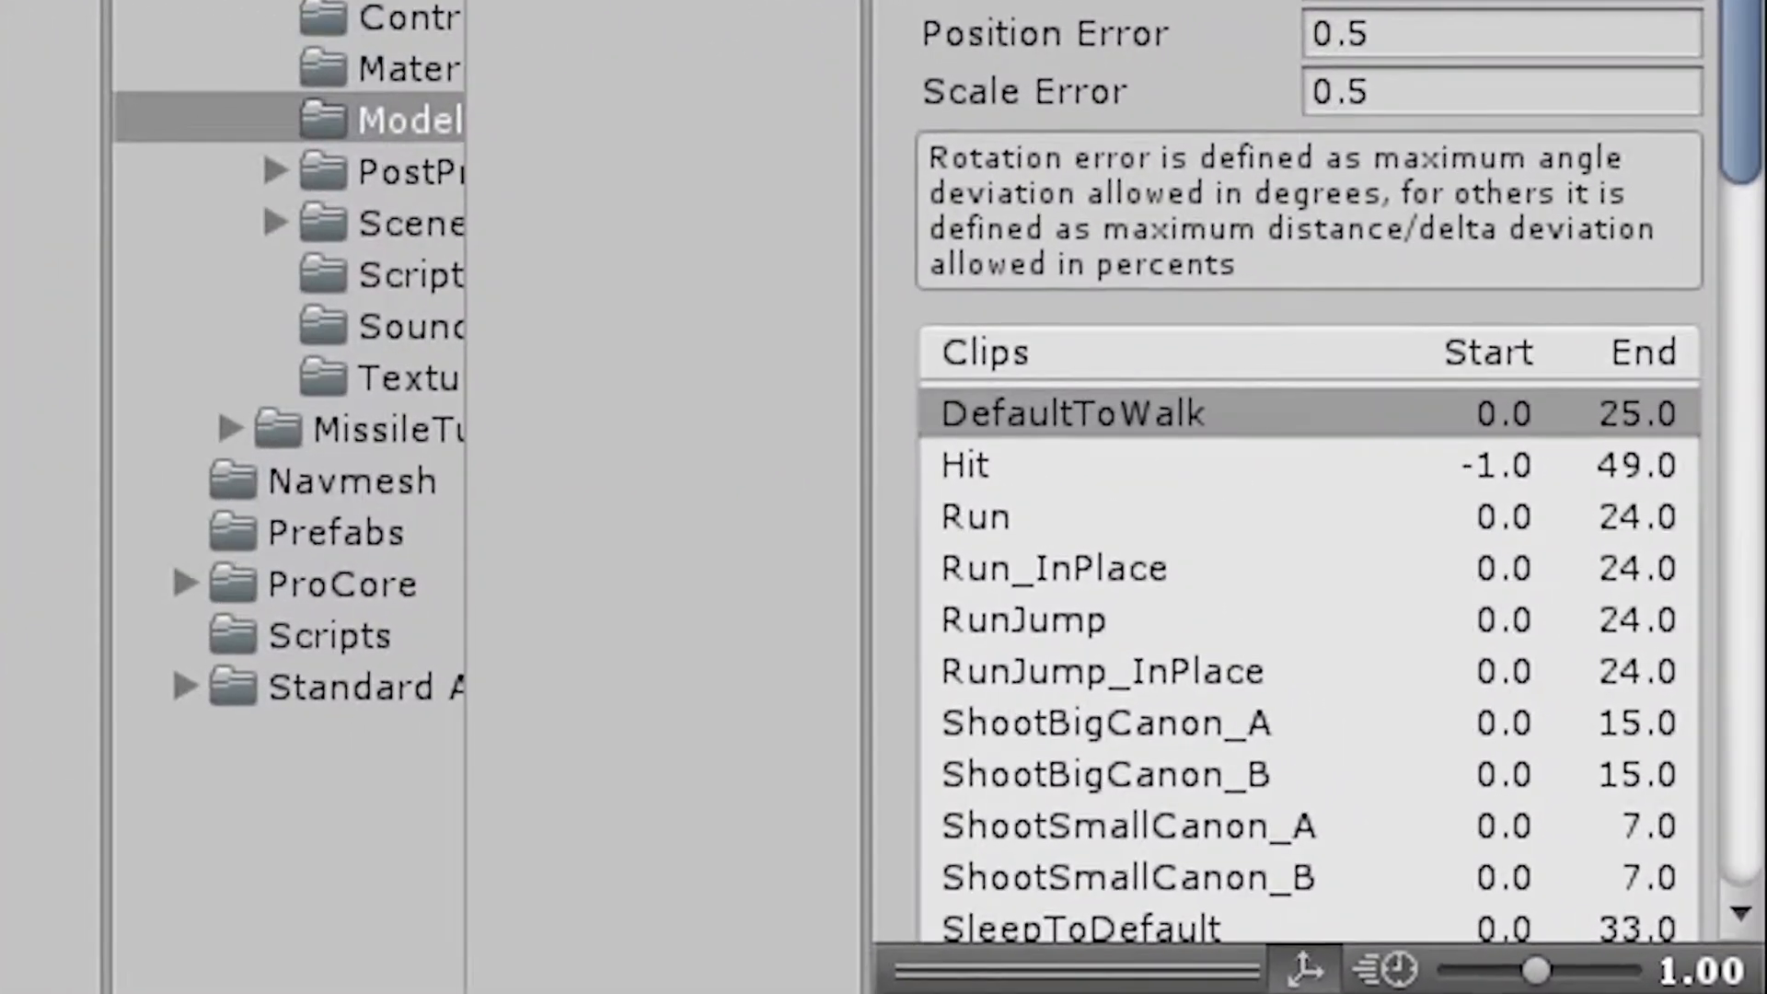
scroll(1289, 497, "down", 10)
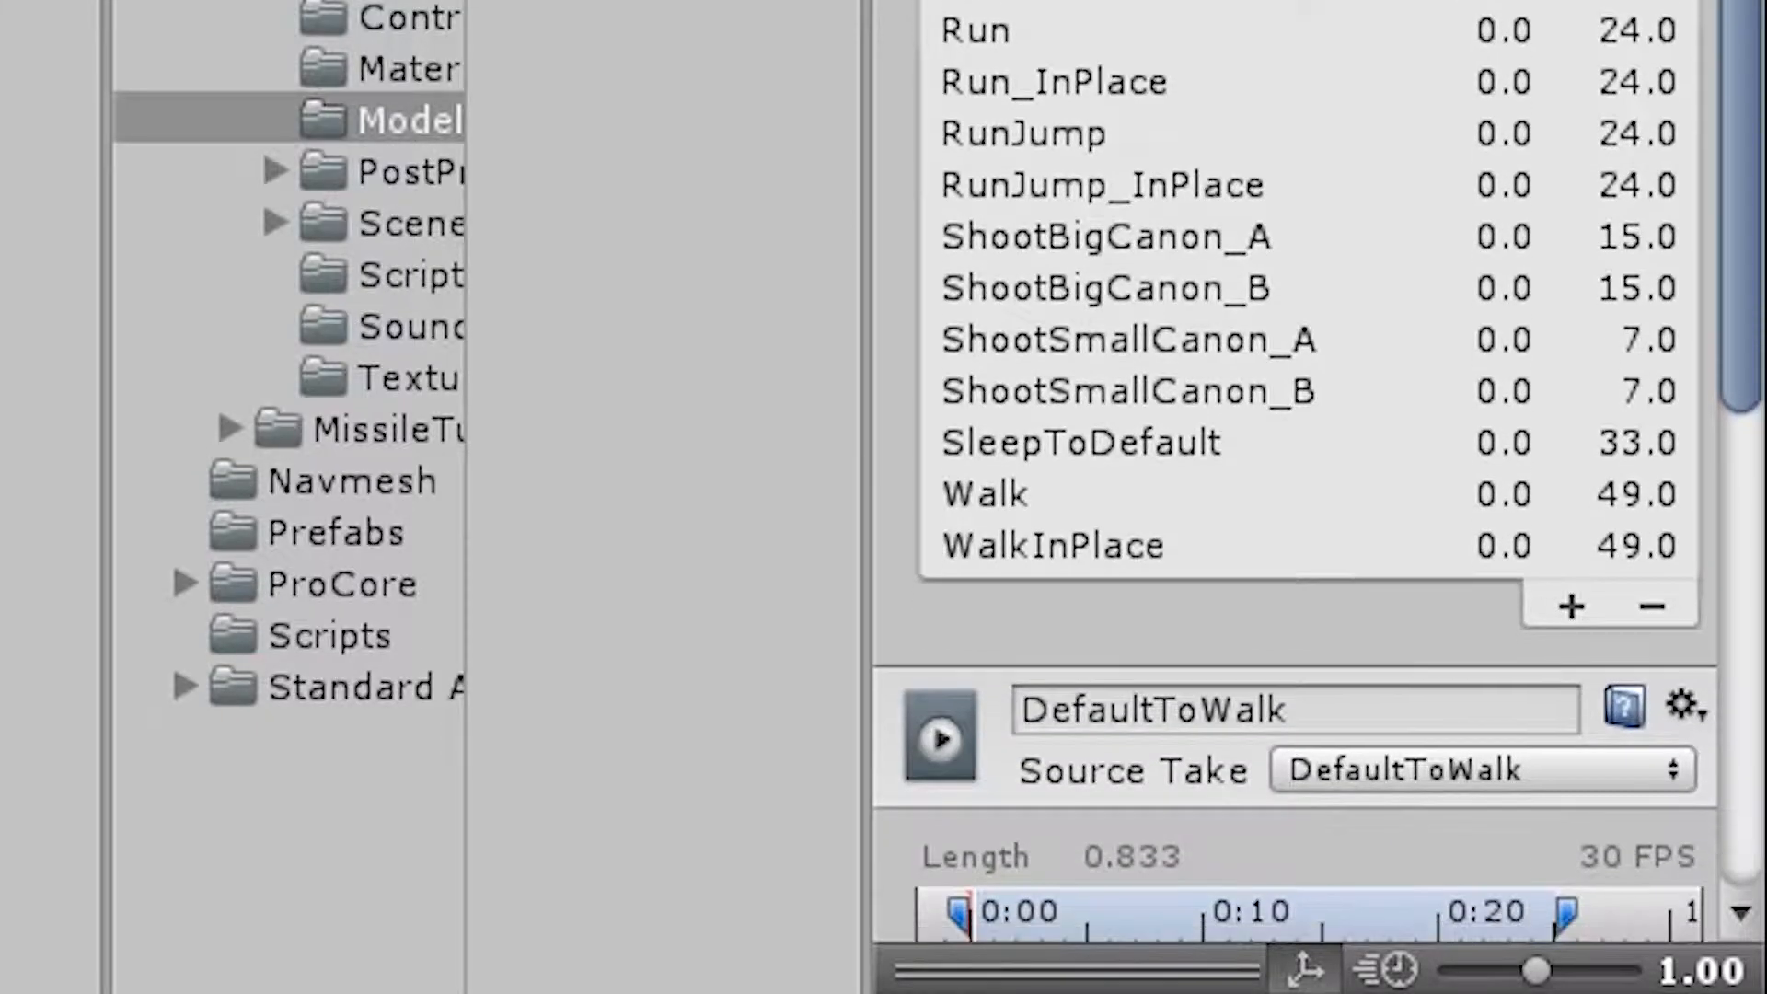
scroll(1747, 13, "down", 3)
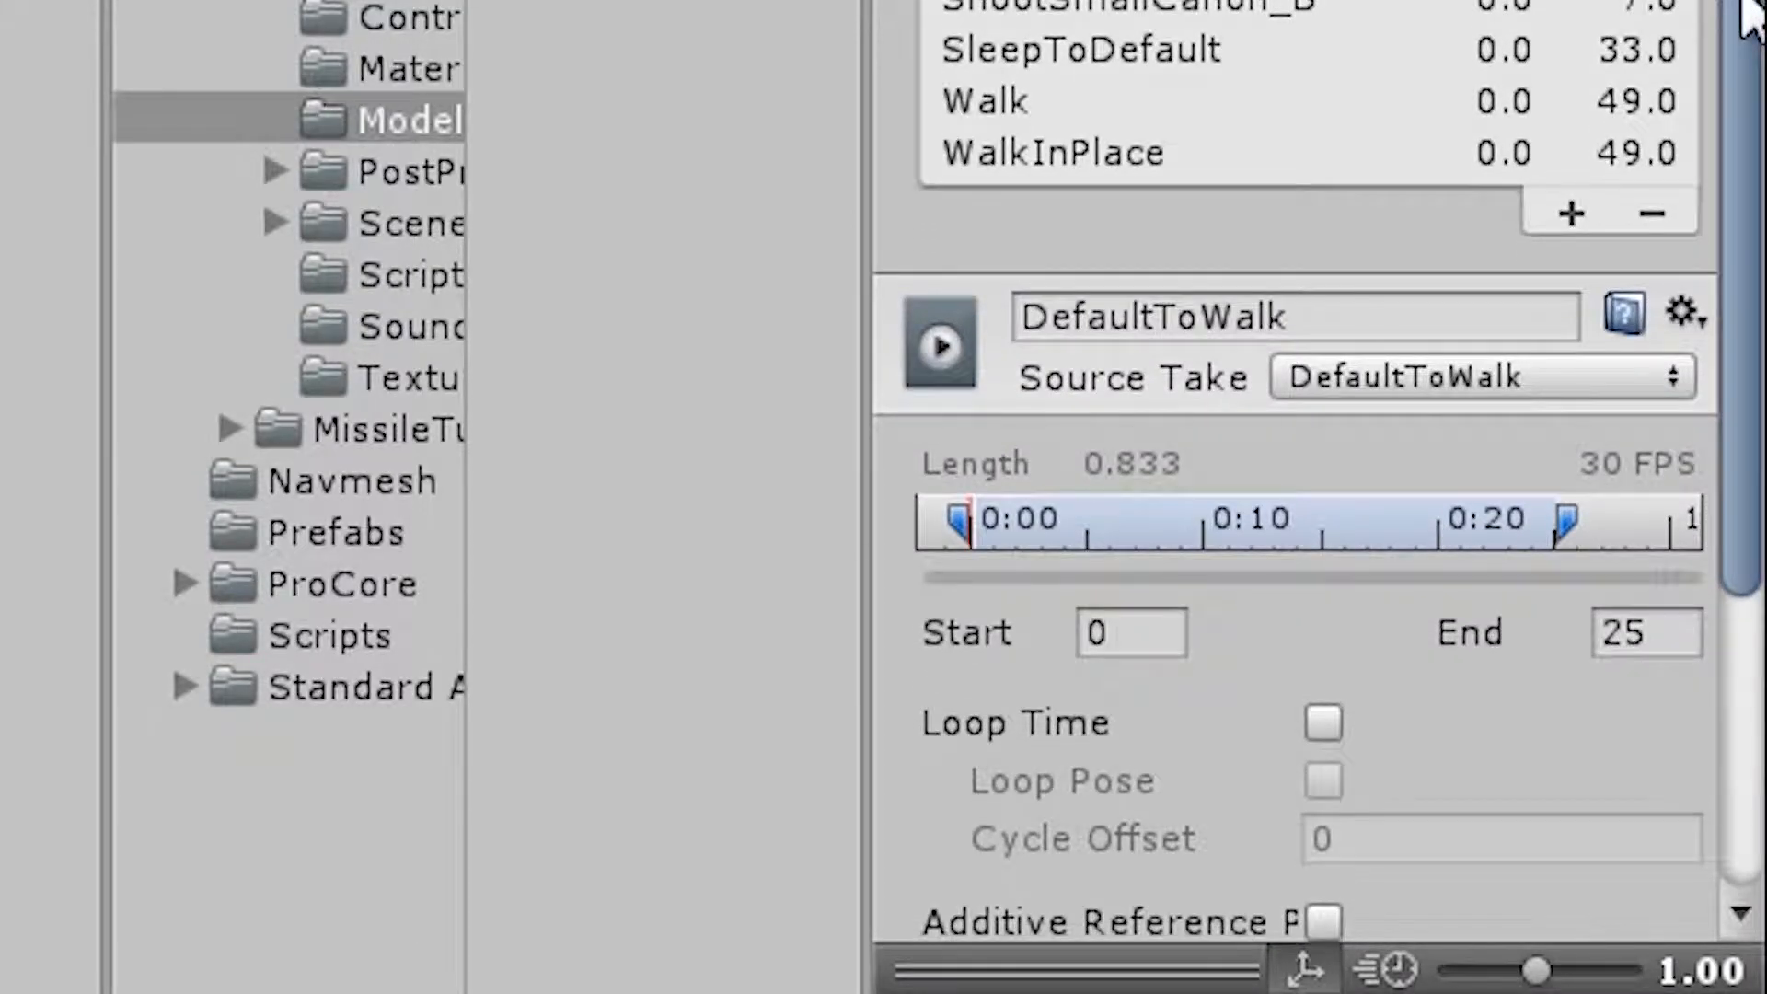
mouse_move(1746, 13)
left_mouse_down()
mouse_move(1749, 263)
mouse_move(1746, 0)
left_mouse_up()
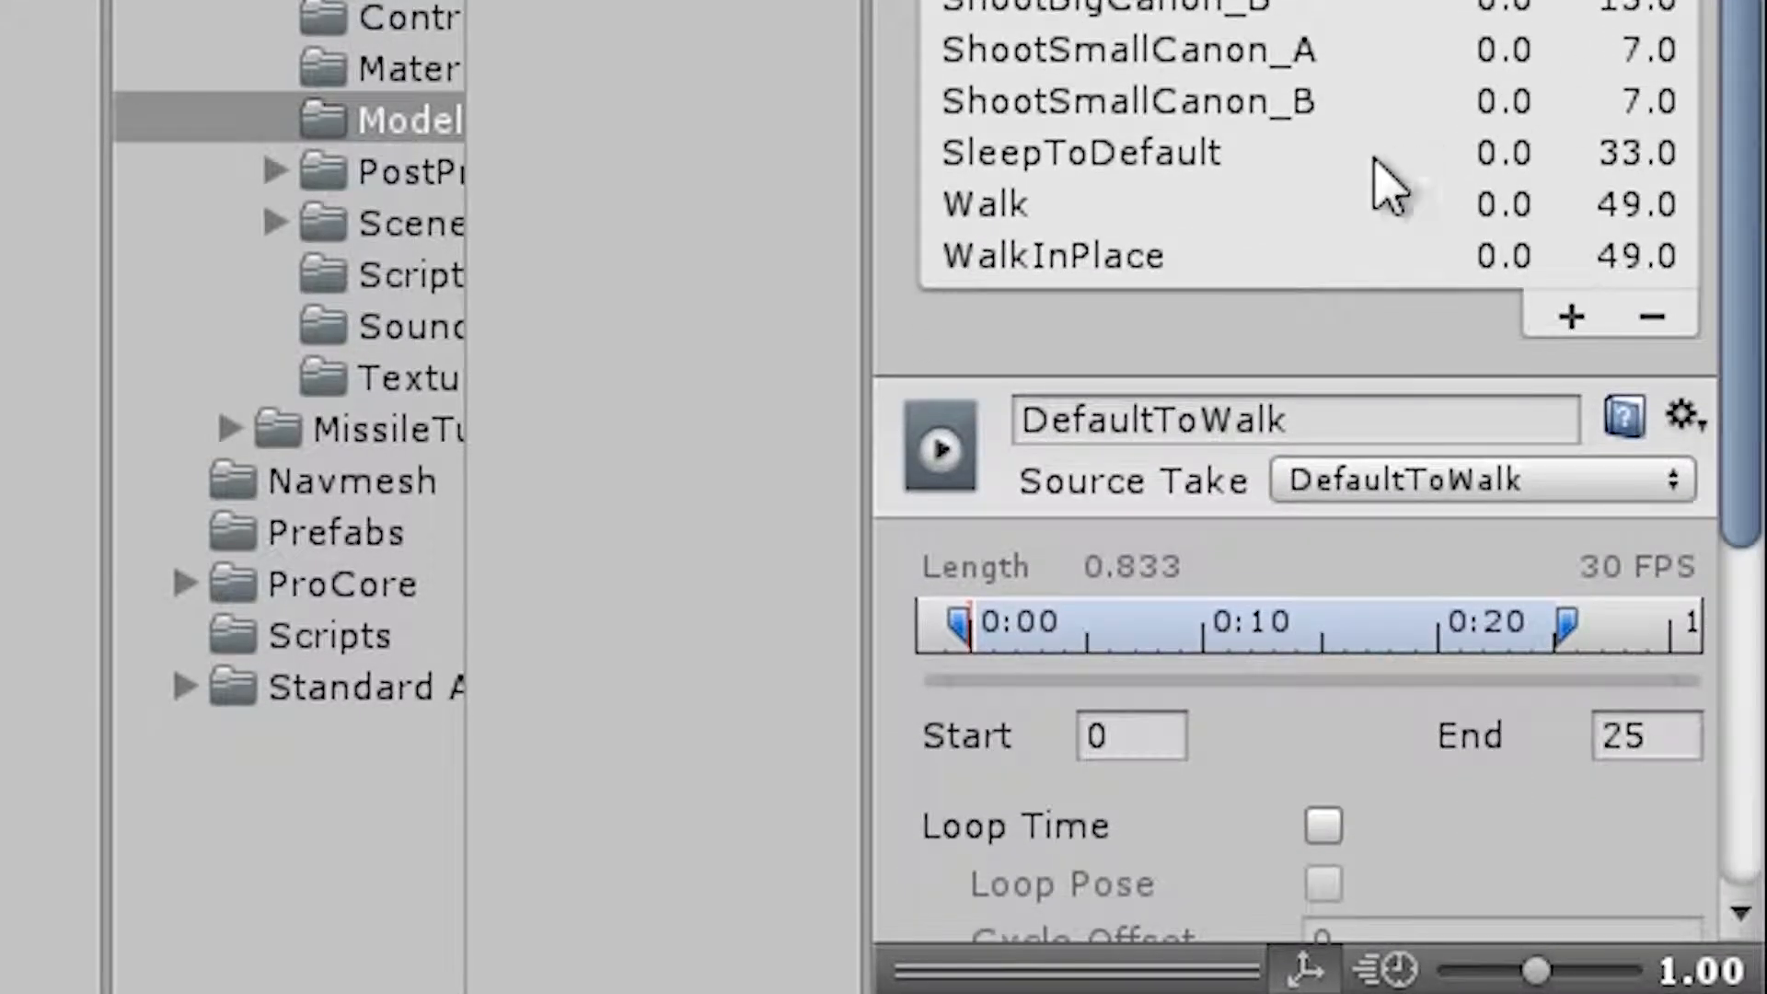
Select the WalkInPlace clip and examine its MechFootStep events against the animation preview, with the Inspector widened
left_click(1046, 265)
left_click_drag(1748, 252, 1693, 701)
left_click(900, 598)
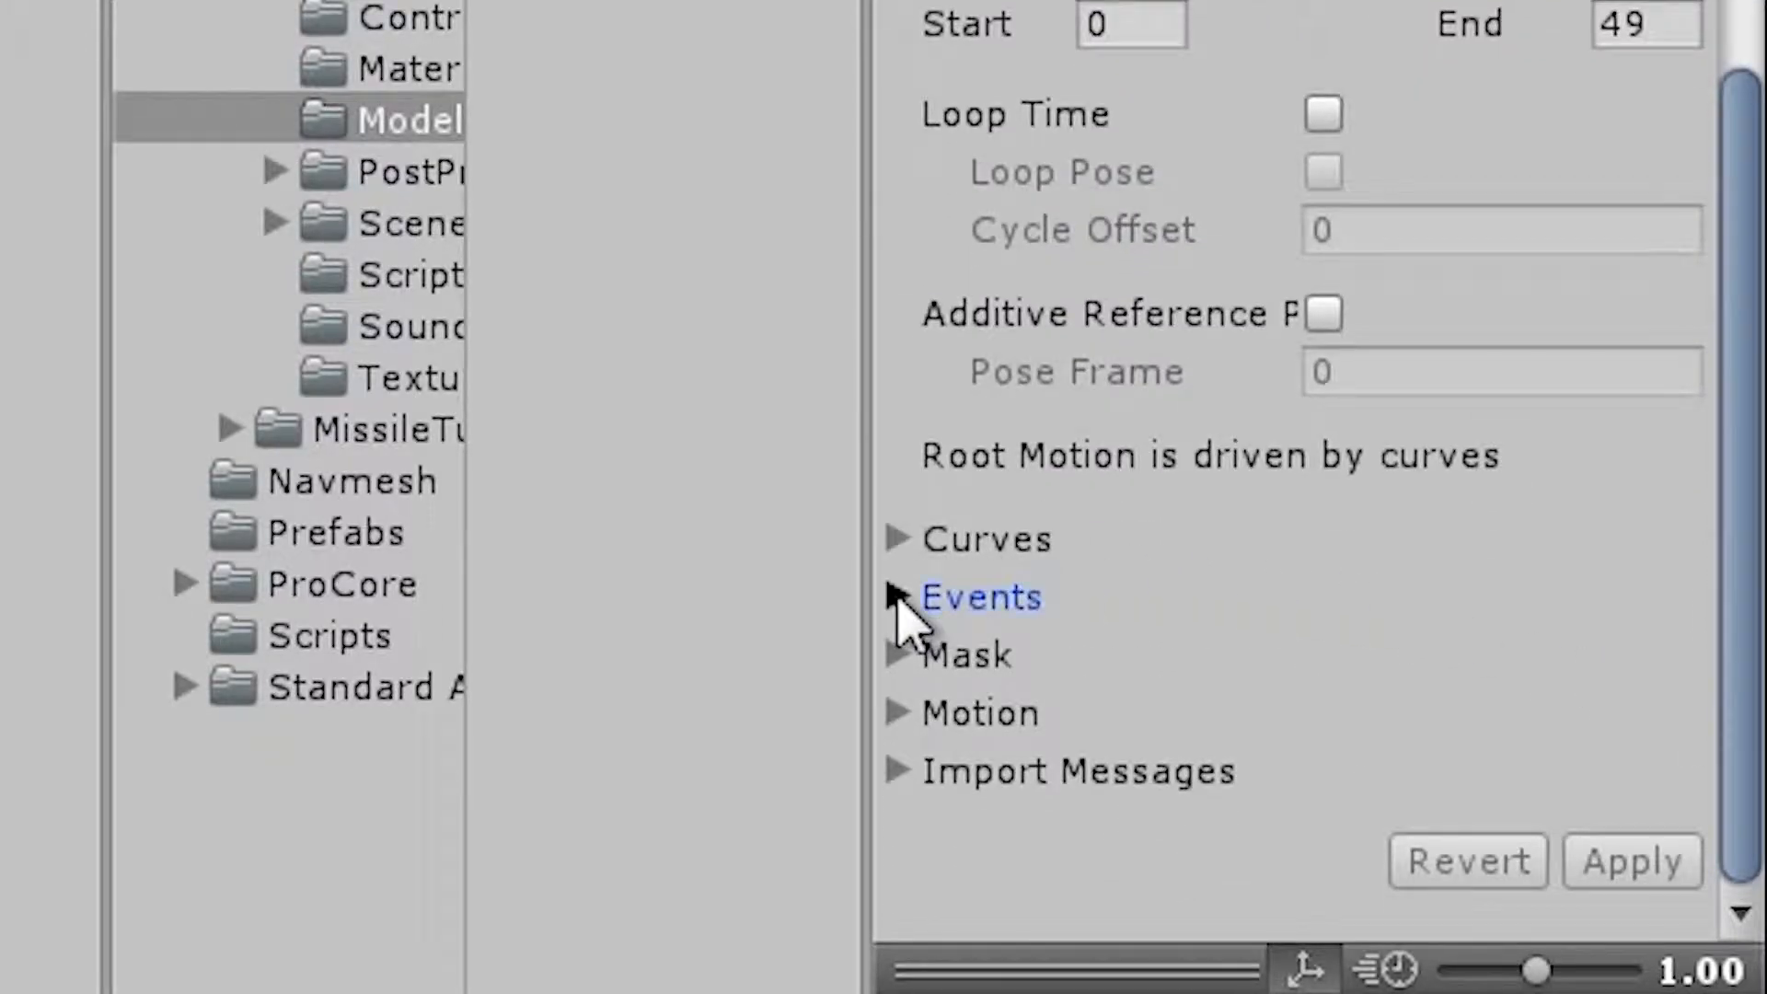
scroll(1238, 571, "down", 5)
left_click(1226, 257)
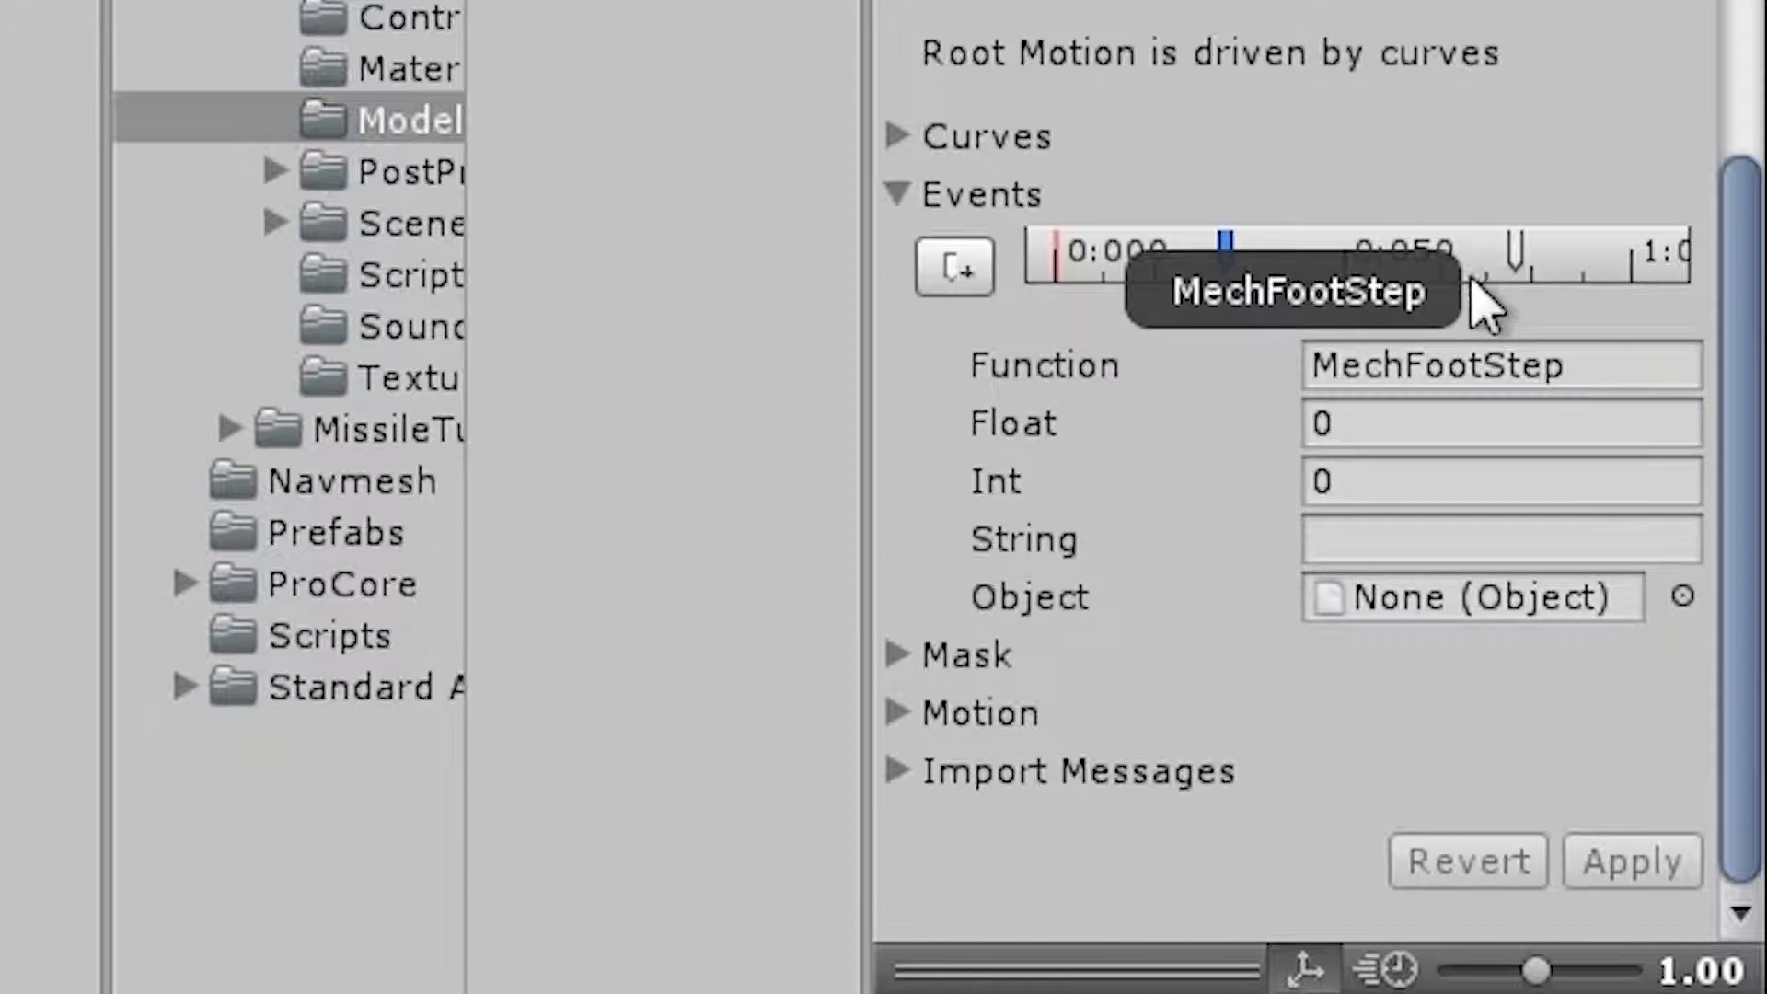
left_click(1515, 269)
left_click(1517, 269)
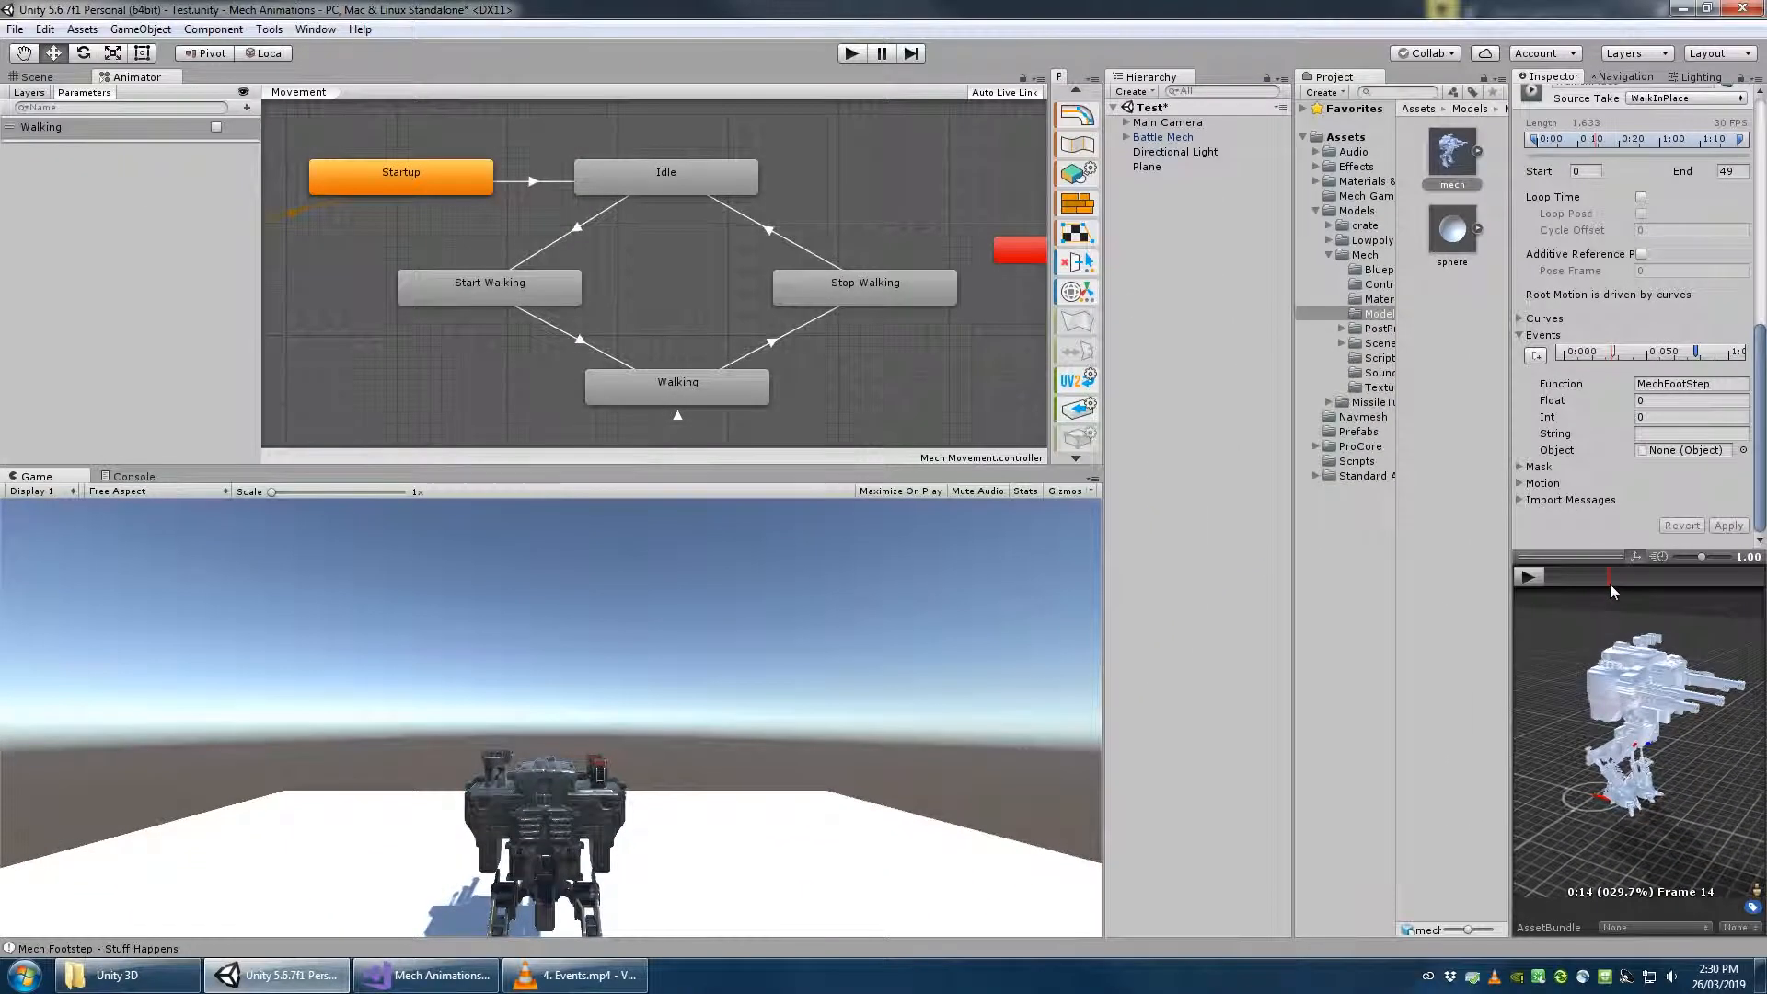
left_click_drag(1610, 583, 1543, 585)
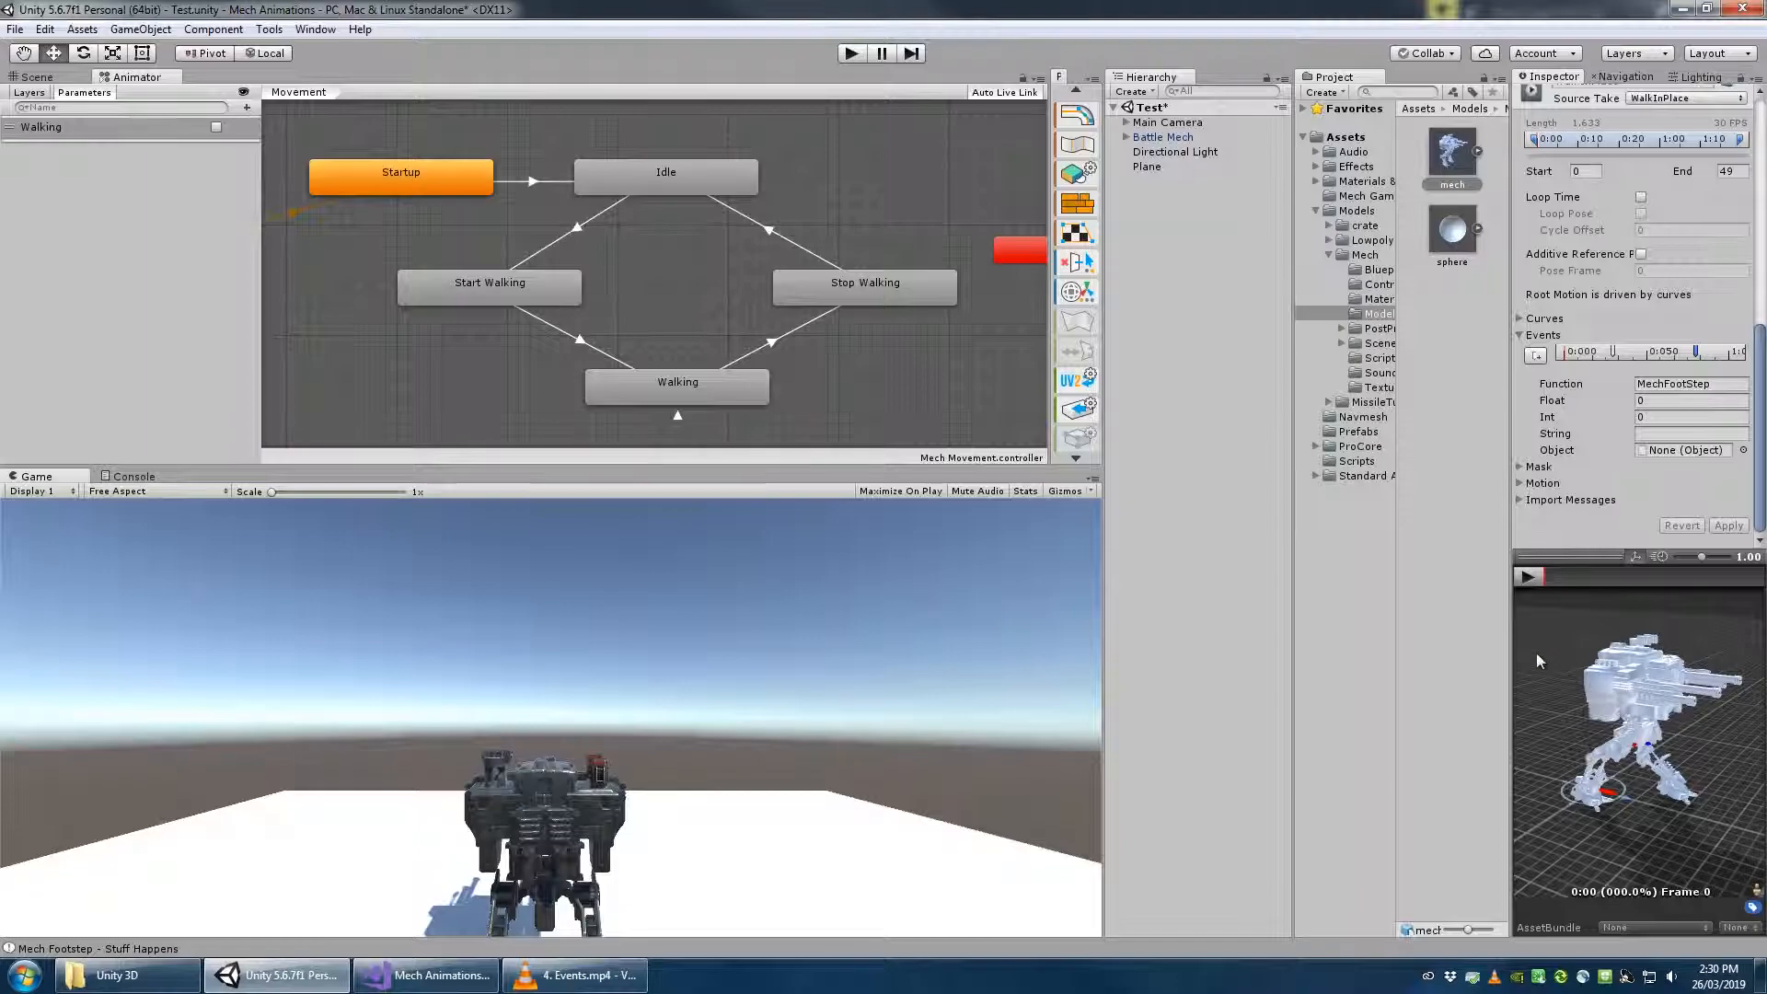
left_click_drag(1510, 644, 1110, 585)
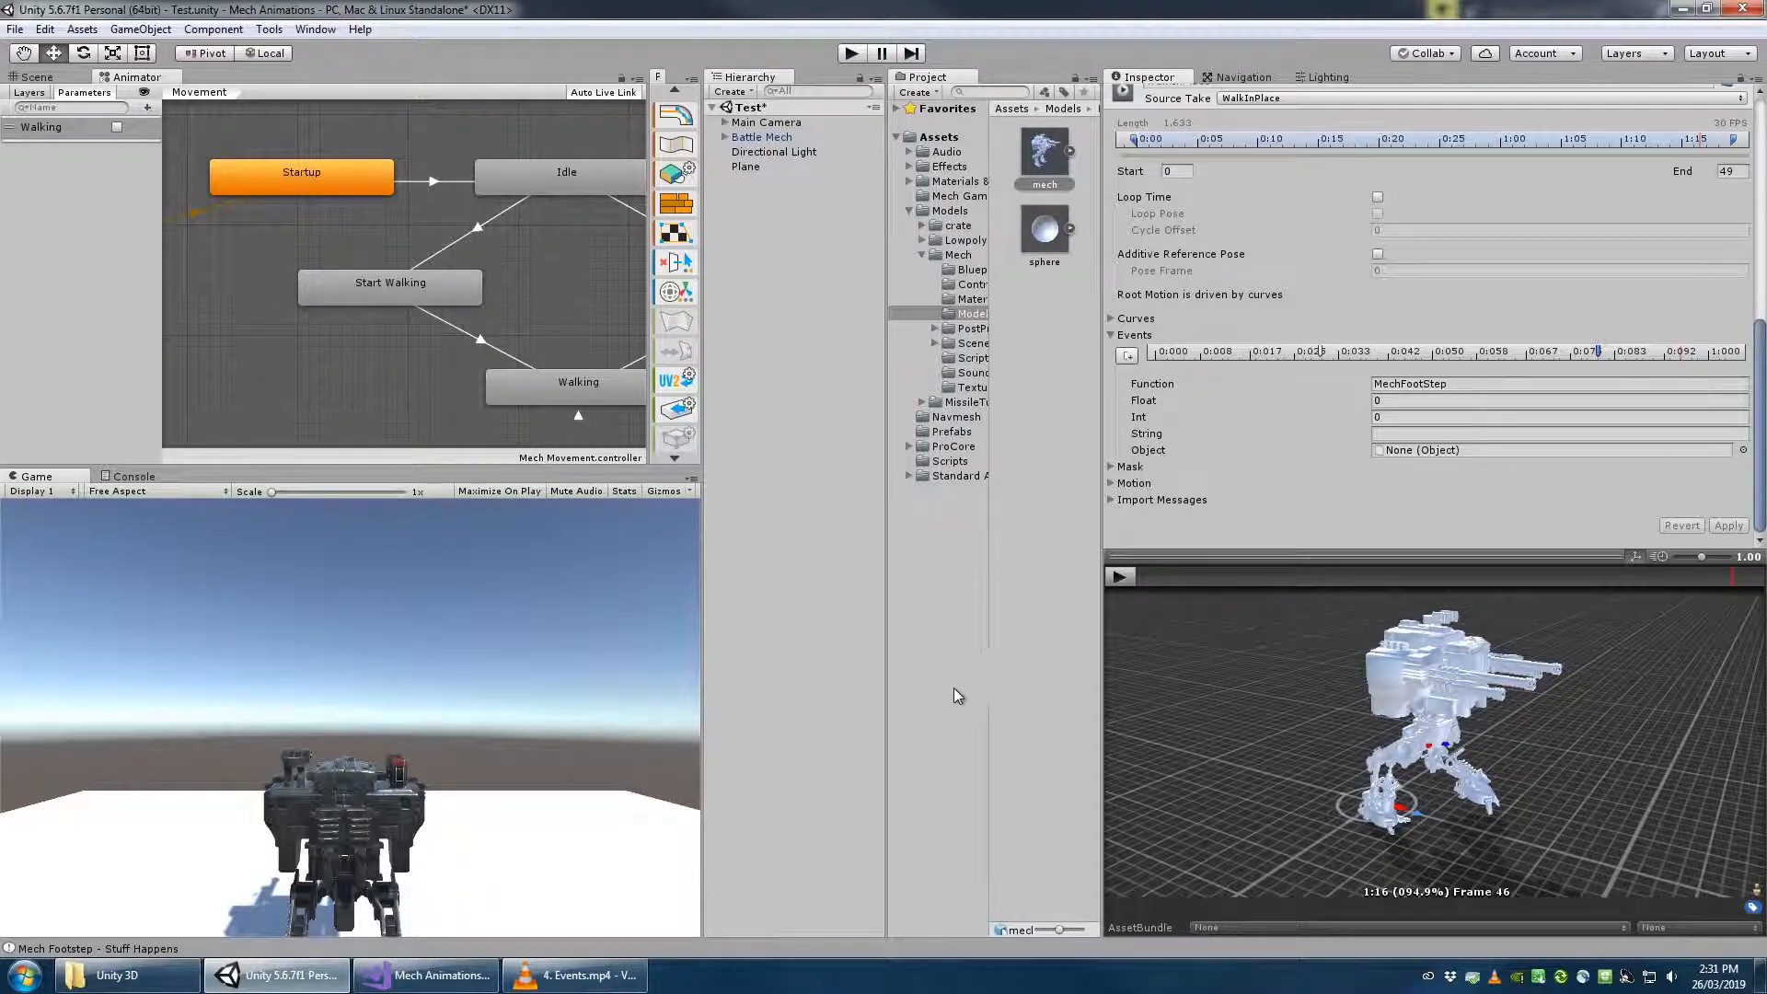
Switch to Visual Studio, examine the MechFootStep function in the MovementTest script, and return to Unity's Scene view
left_click(421, 987)
left_click(865, 631)
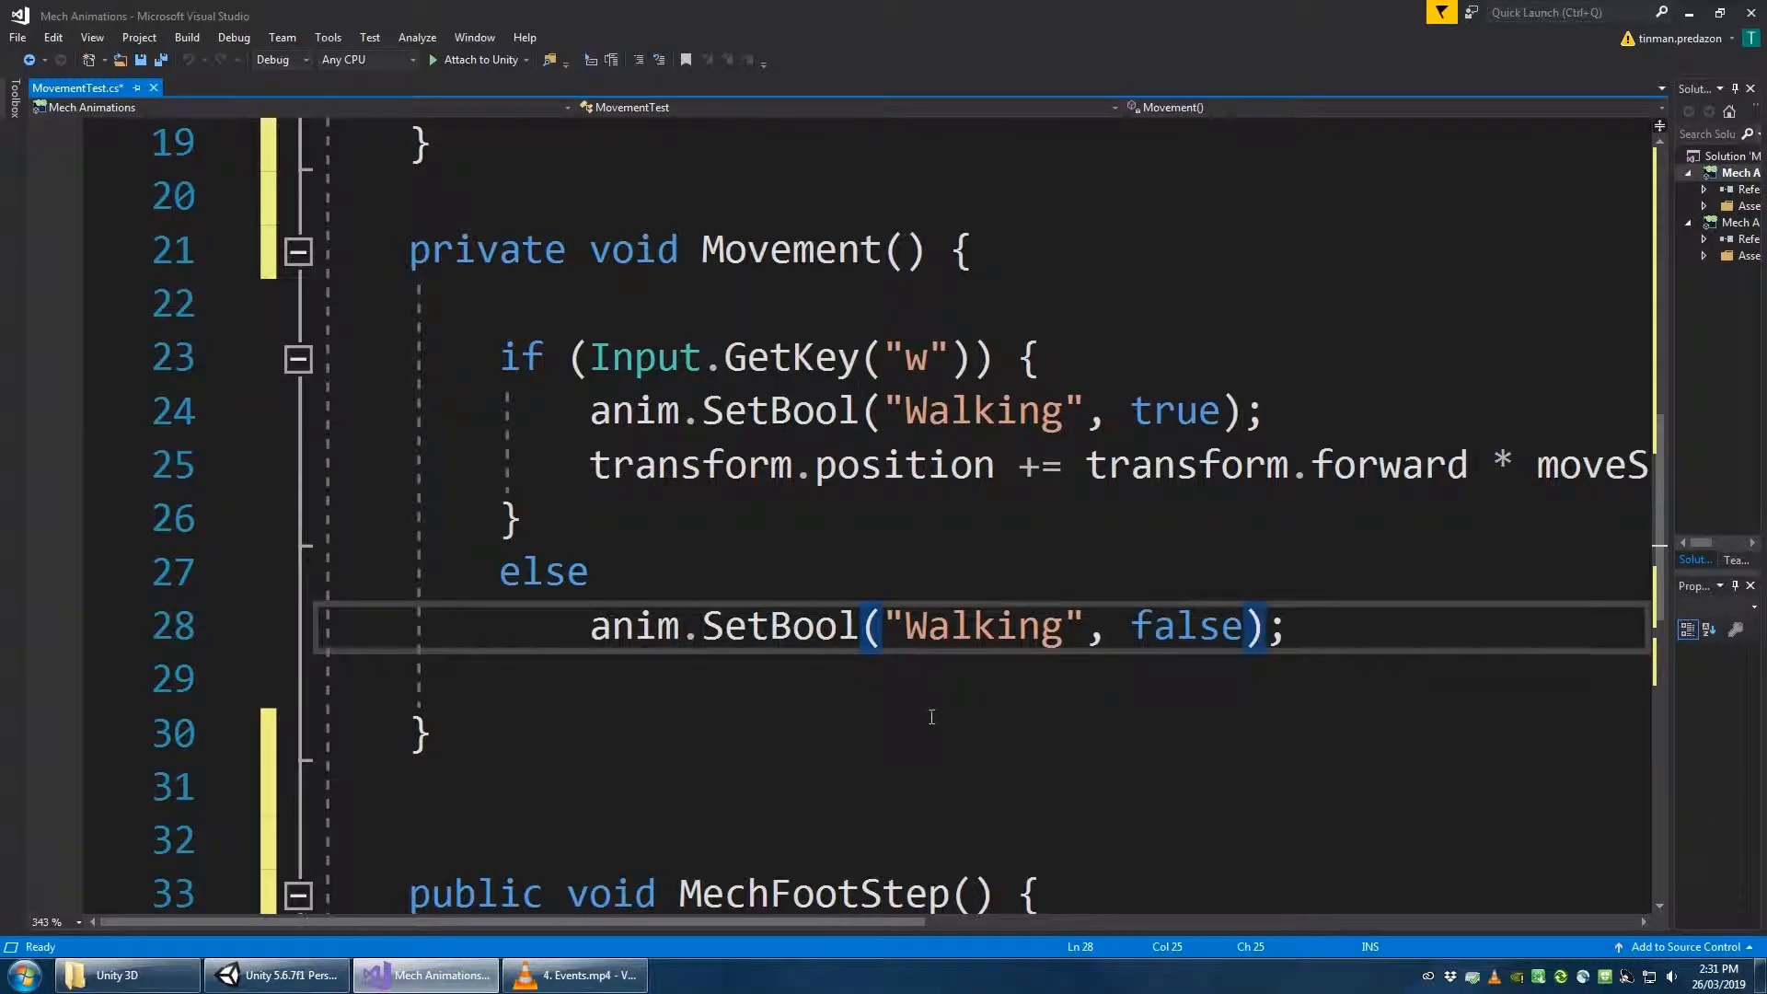
scroll(926, 707, "up", 10, "ctrl")
left_click_drag(428, 521, 409, 410)
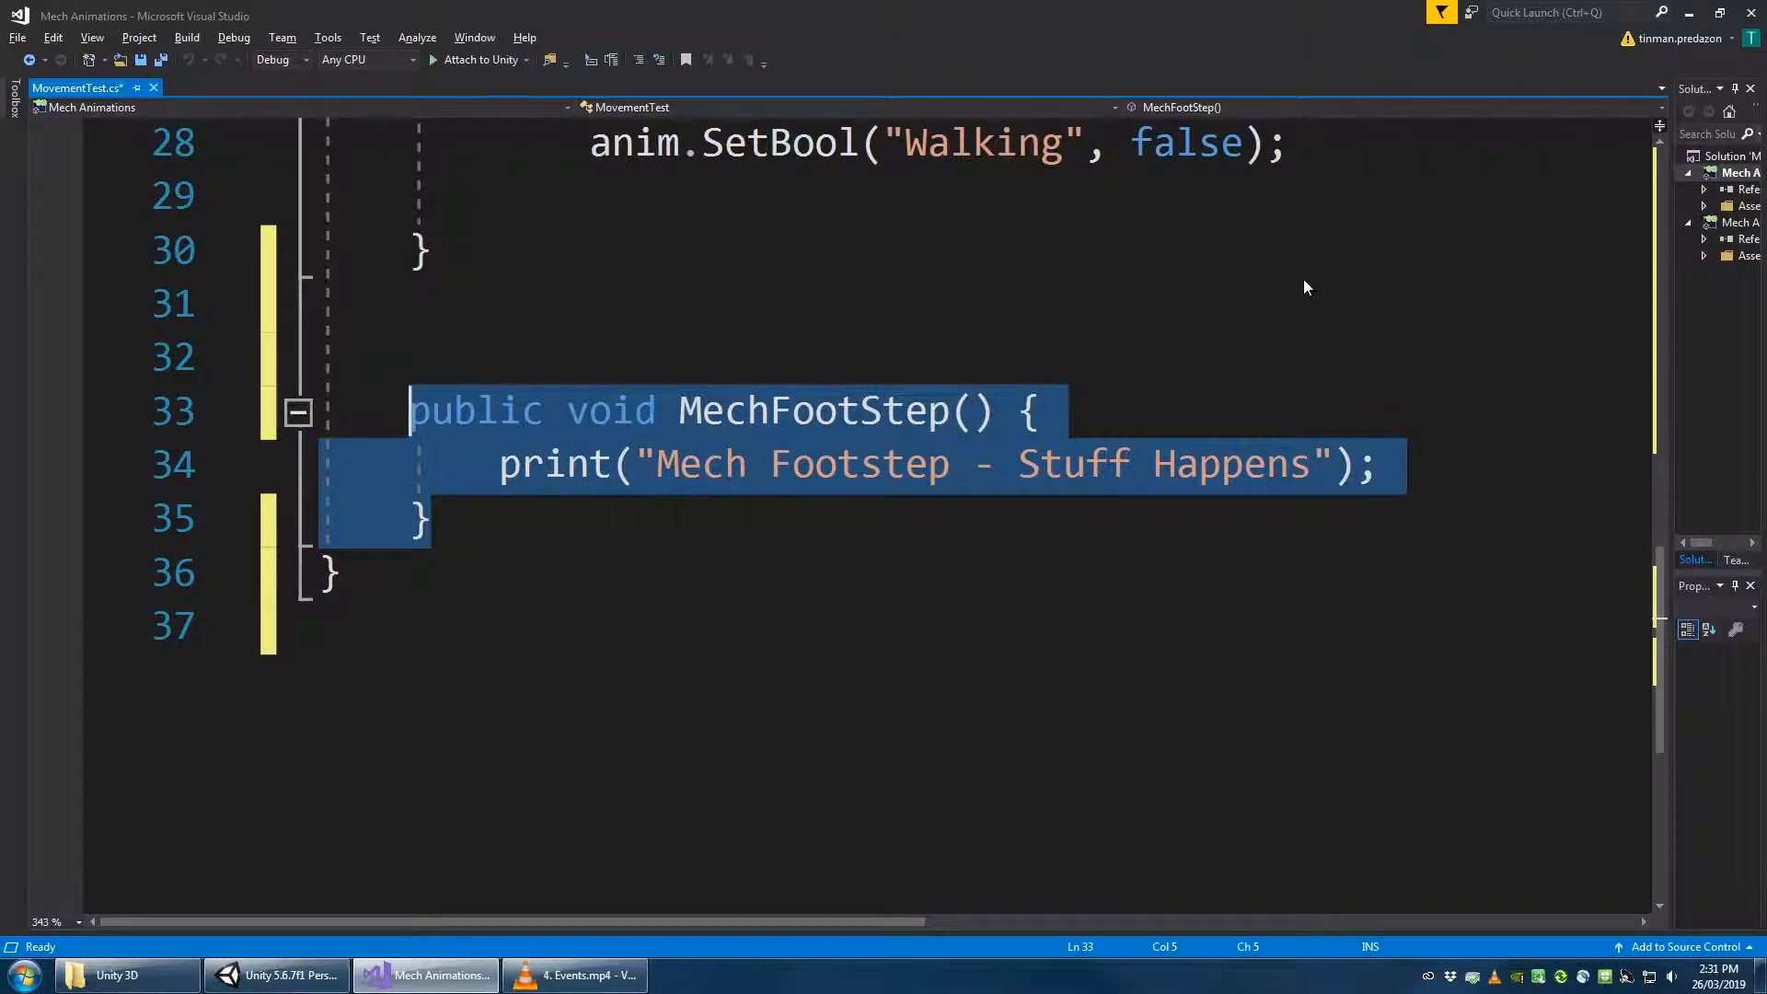
key("alt")
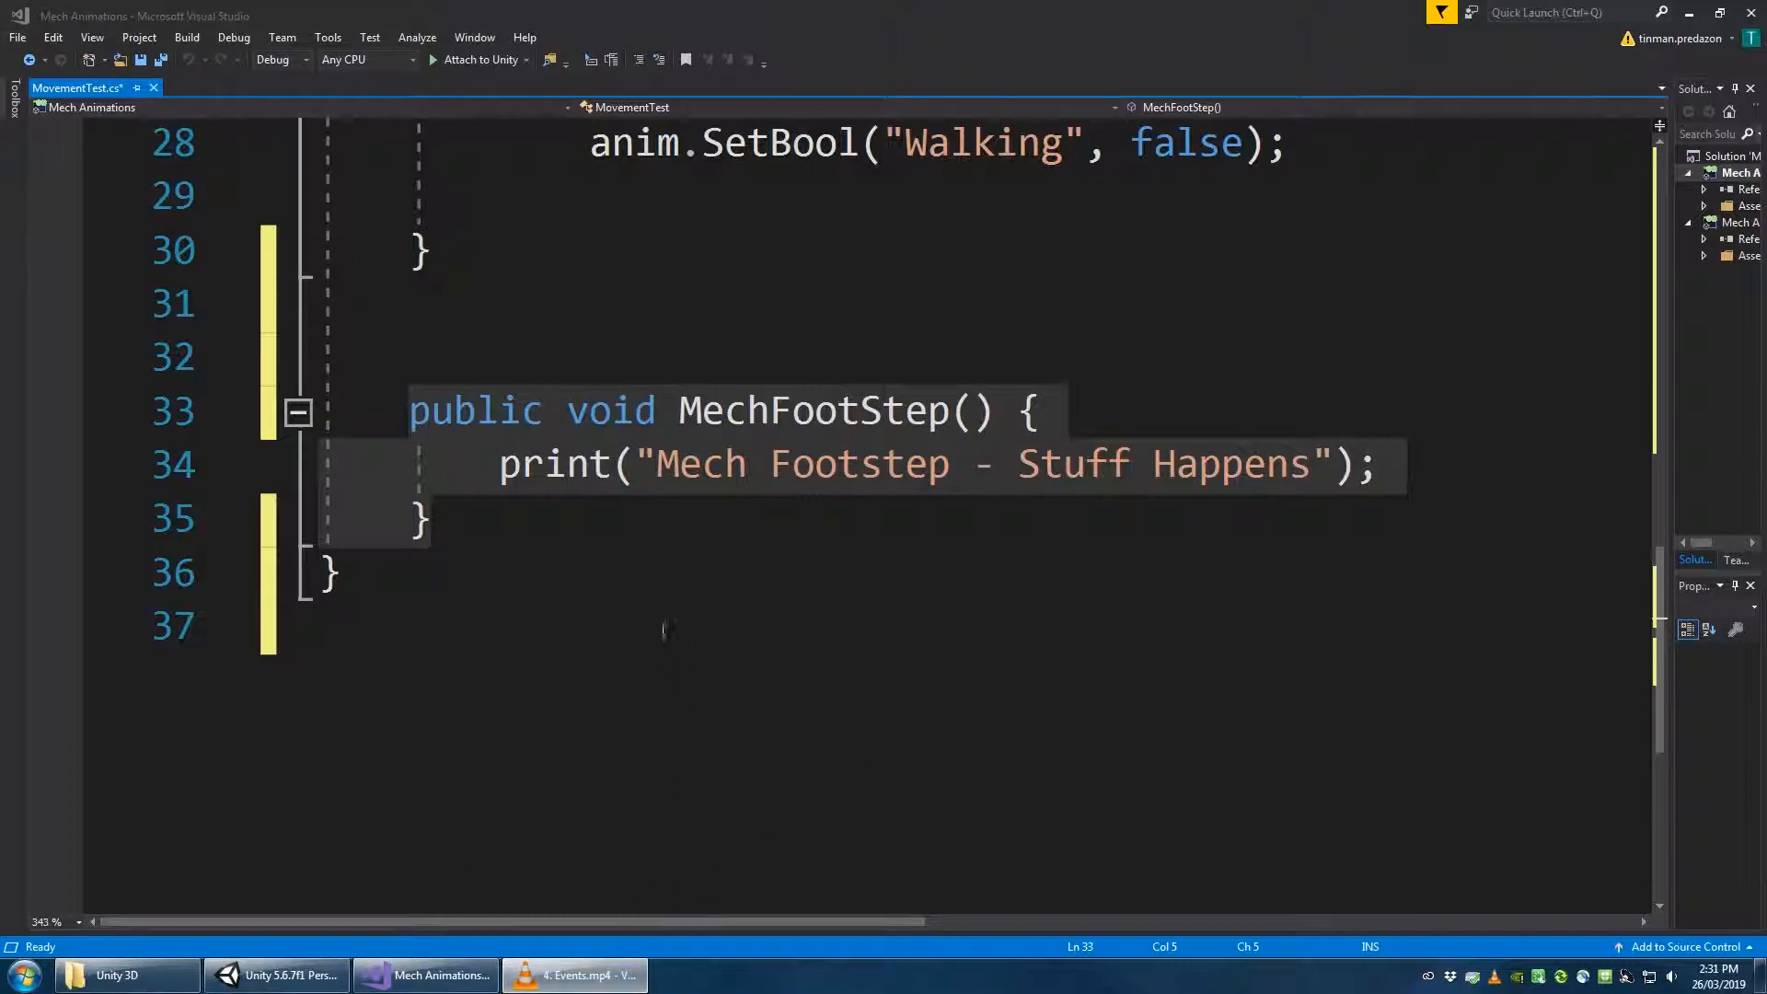
key("alt+Tab")
key("ctrl+1")
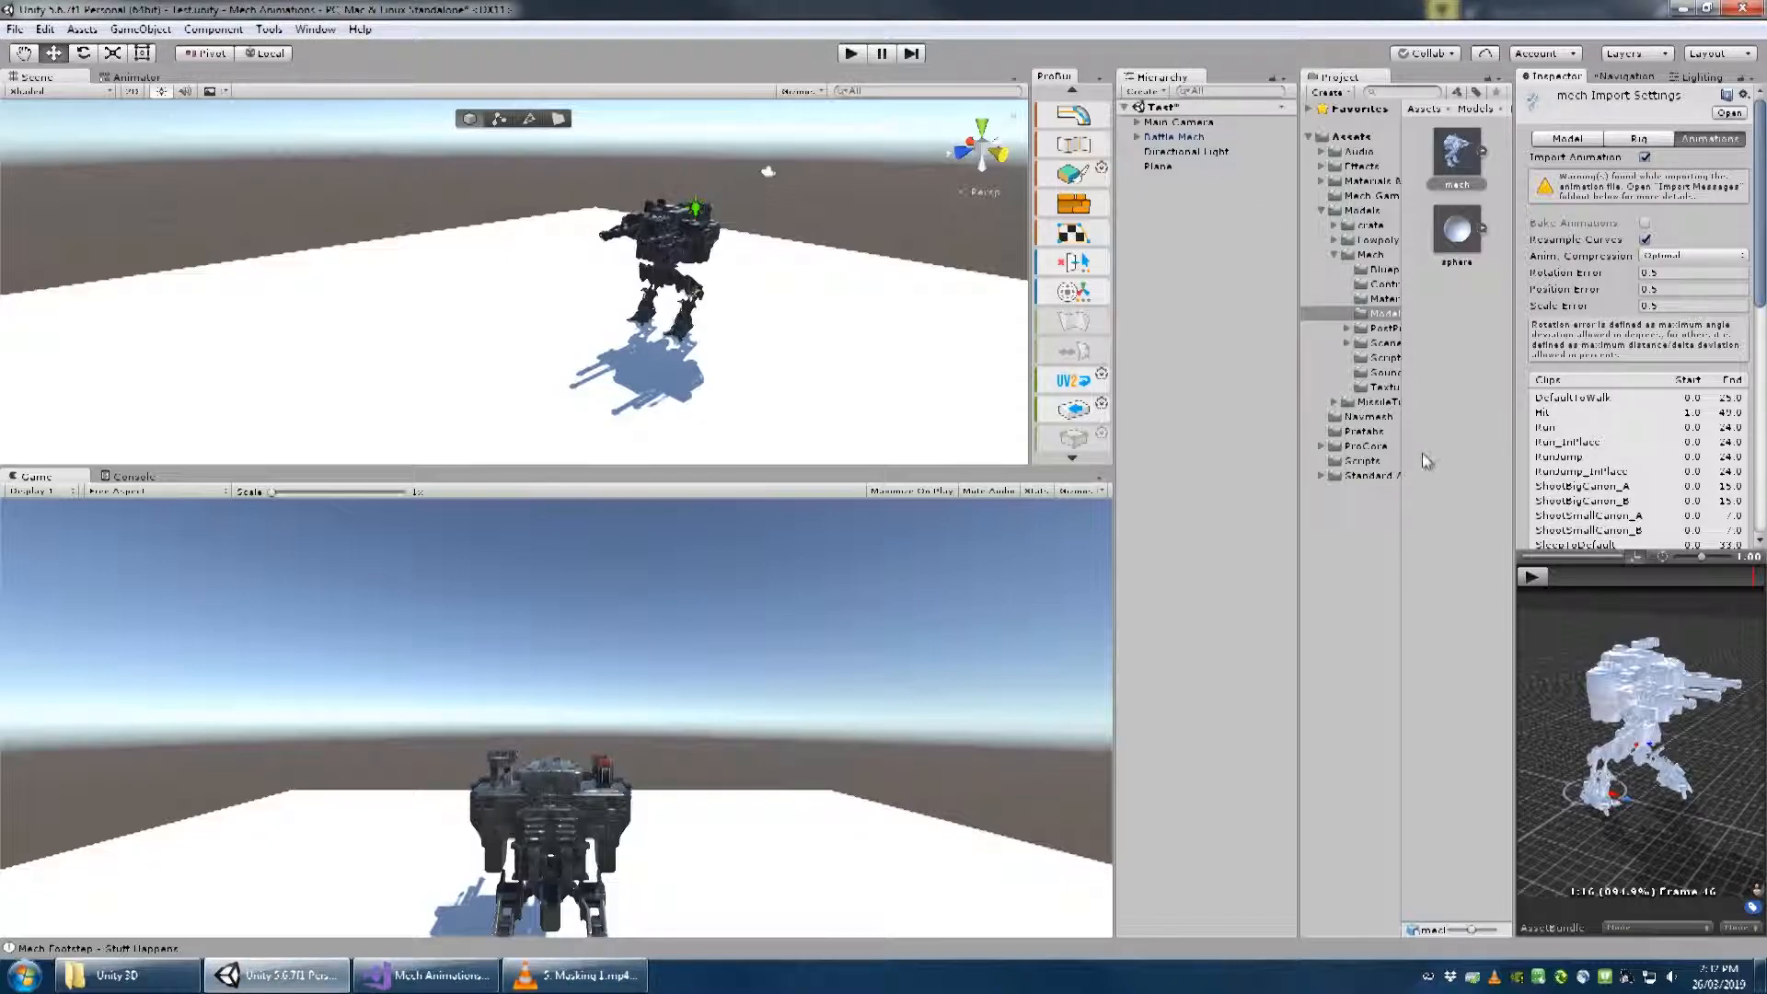
Widen the Inspector, collapse the WalkInPlace clip's events, and expand the mech model asset to view its contents
left_click_drag(1513, 462, 1124, 462)
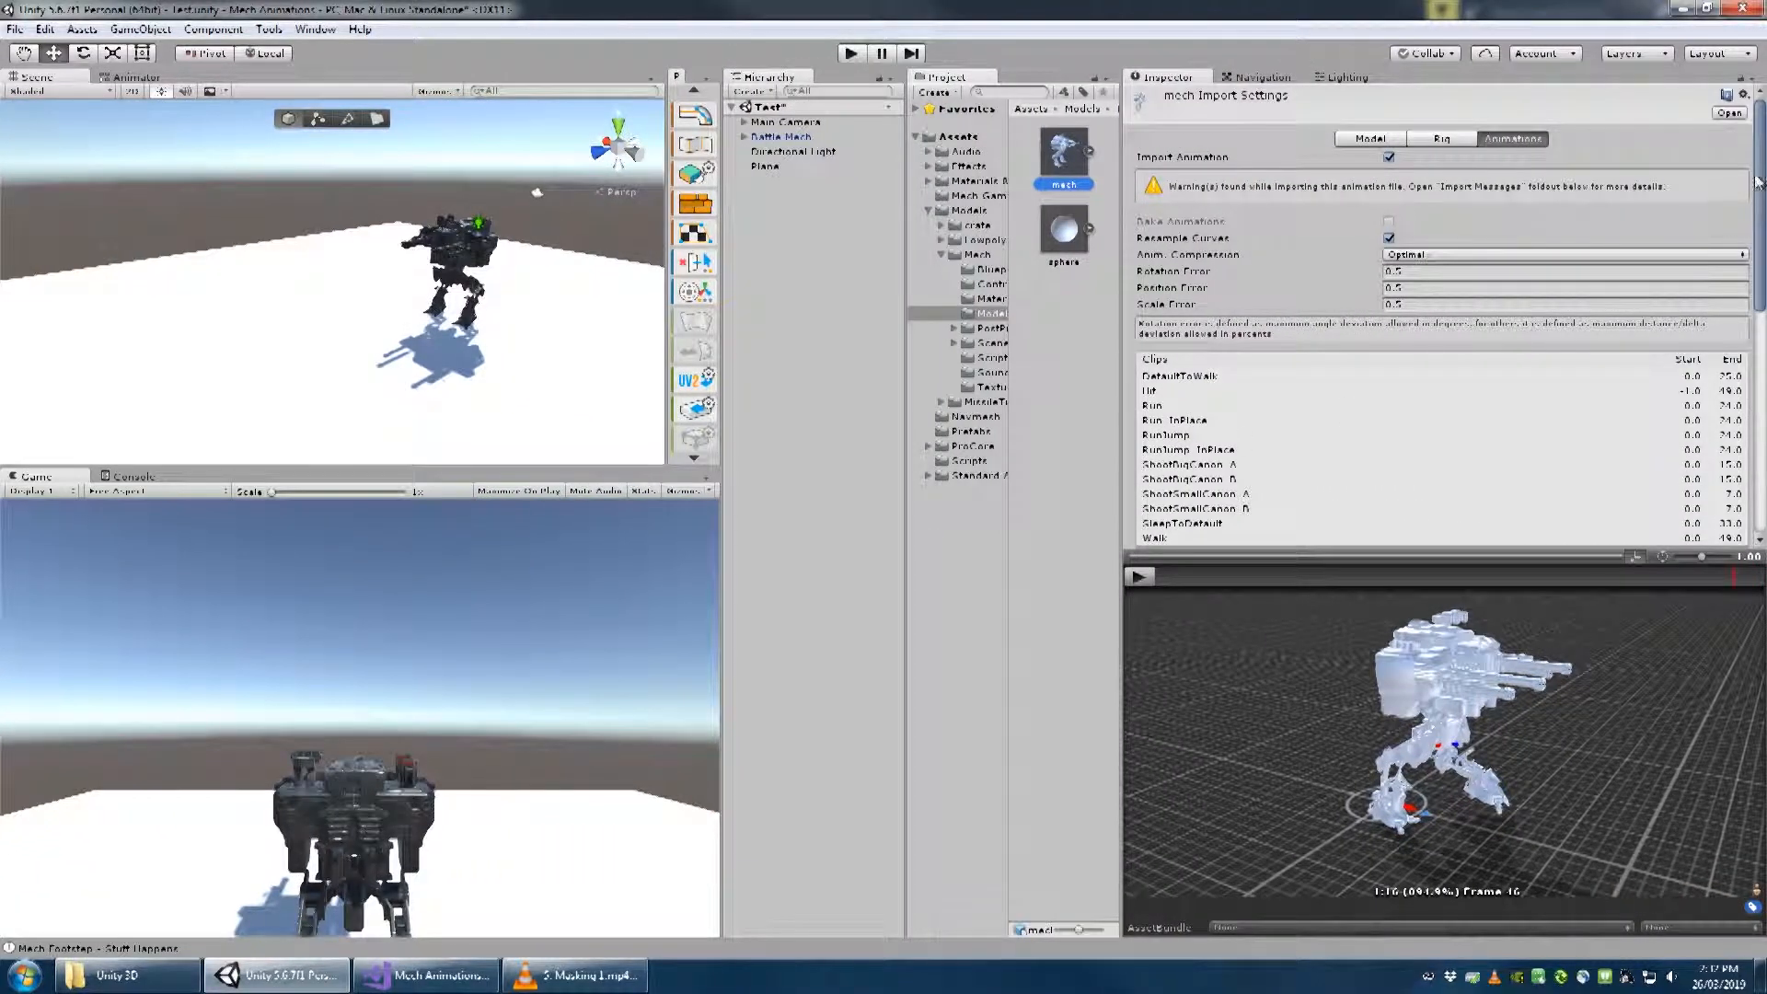
left_click_drag(1760, 168, 1749, 346)
scroll(1246, 329, "down", 3)
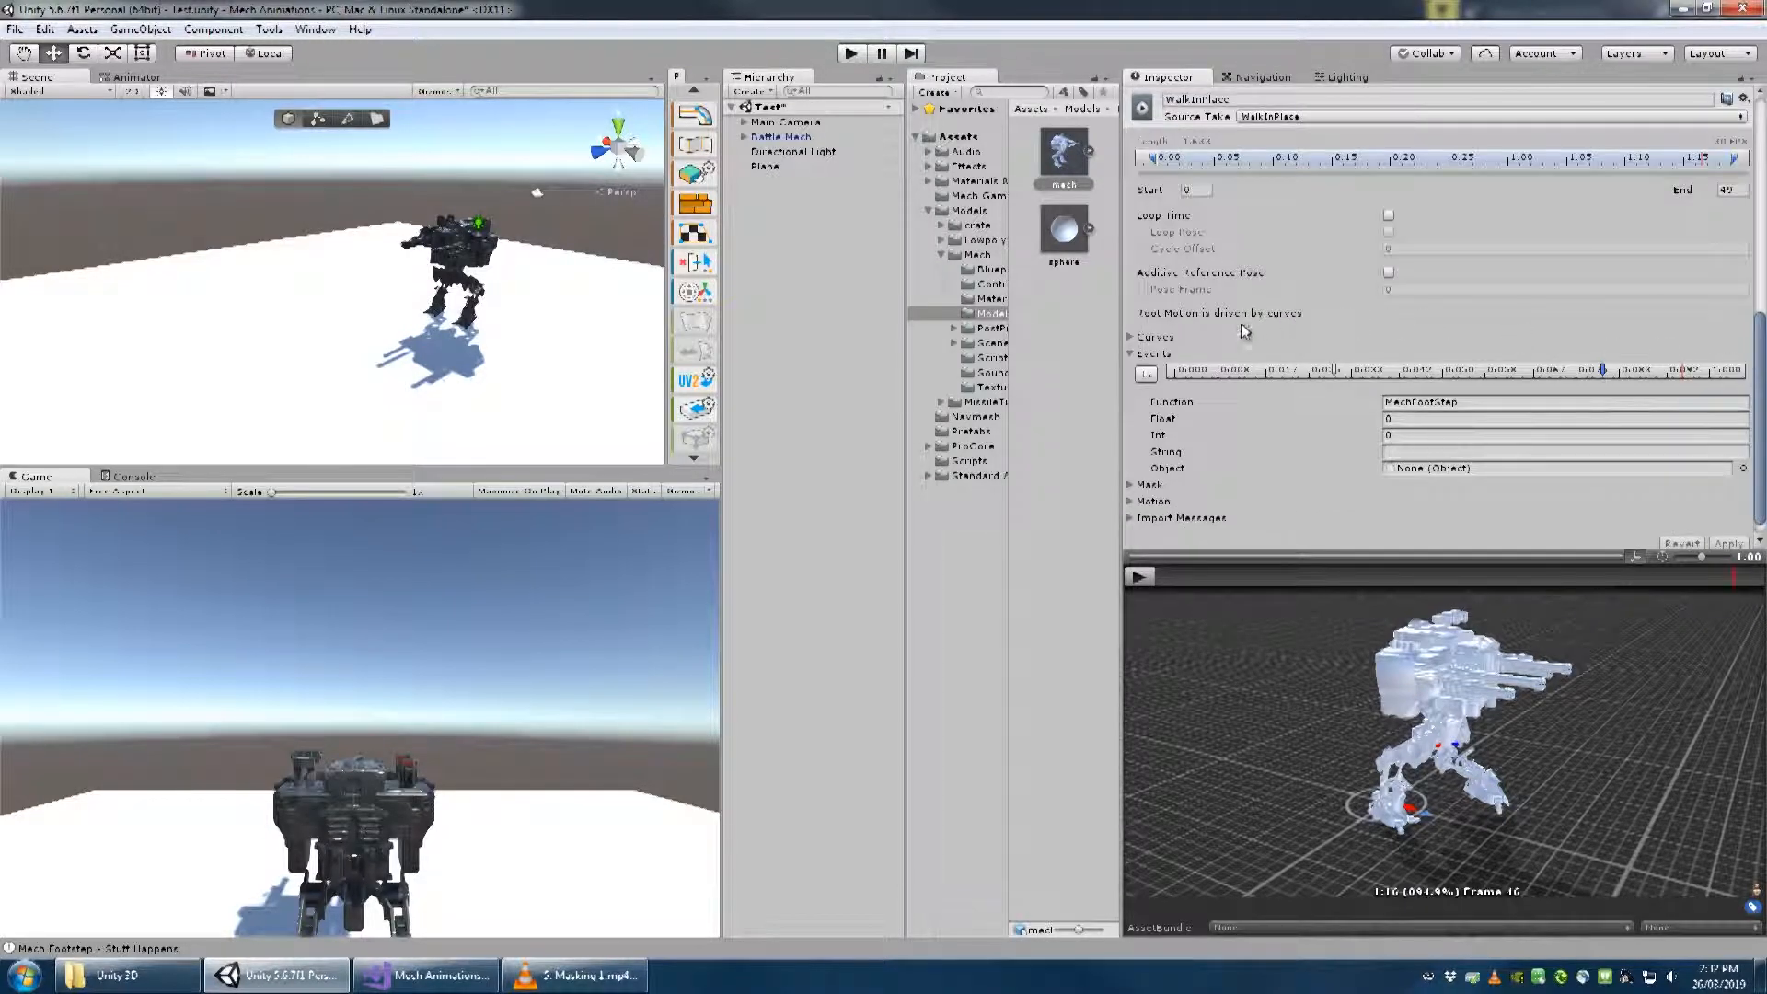
left_click(1132, 354)
mouse_move(1758, 371)
left_mouse_down()
mouse_move(1759, 235)
mouse_move(1761, 336)
left_mouse_up()
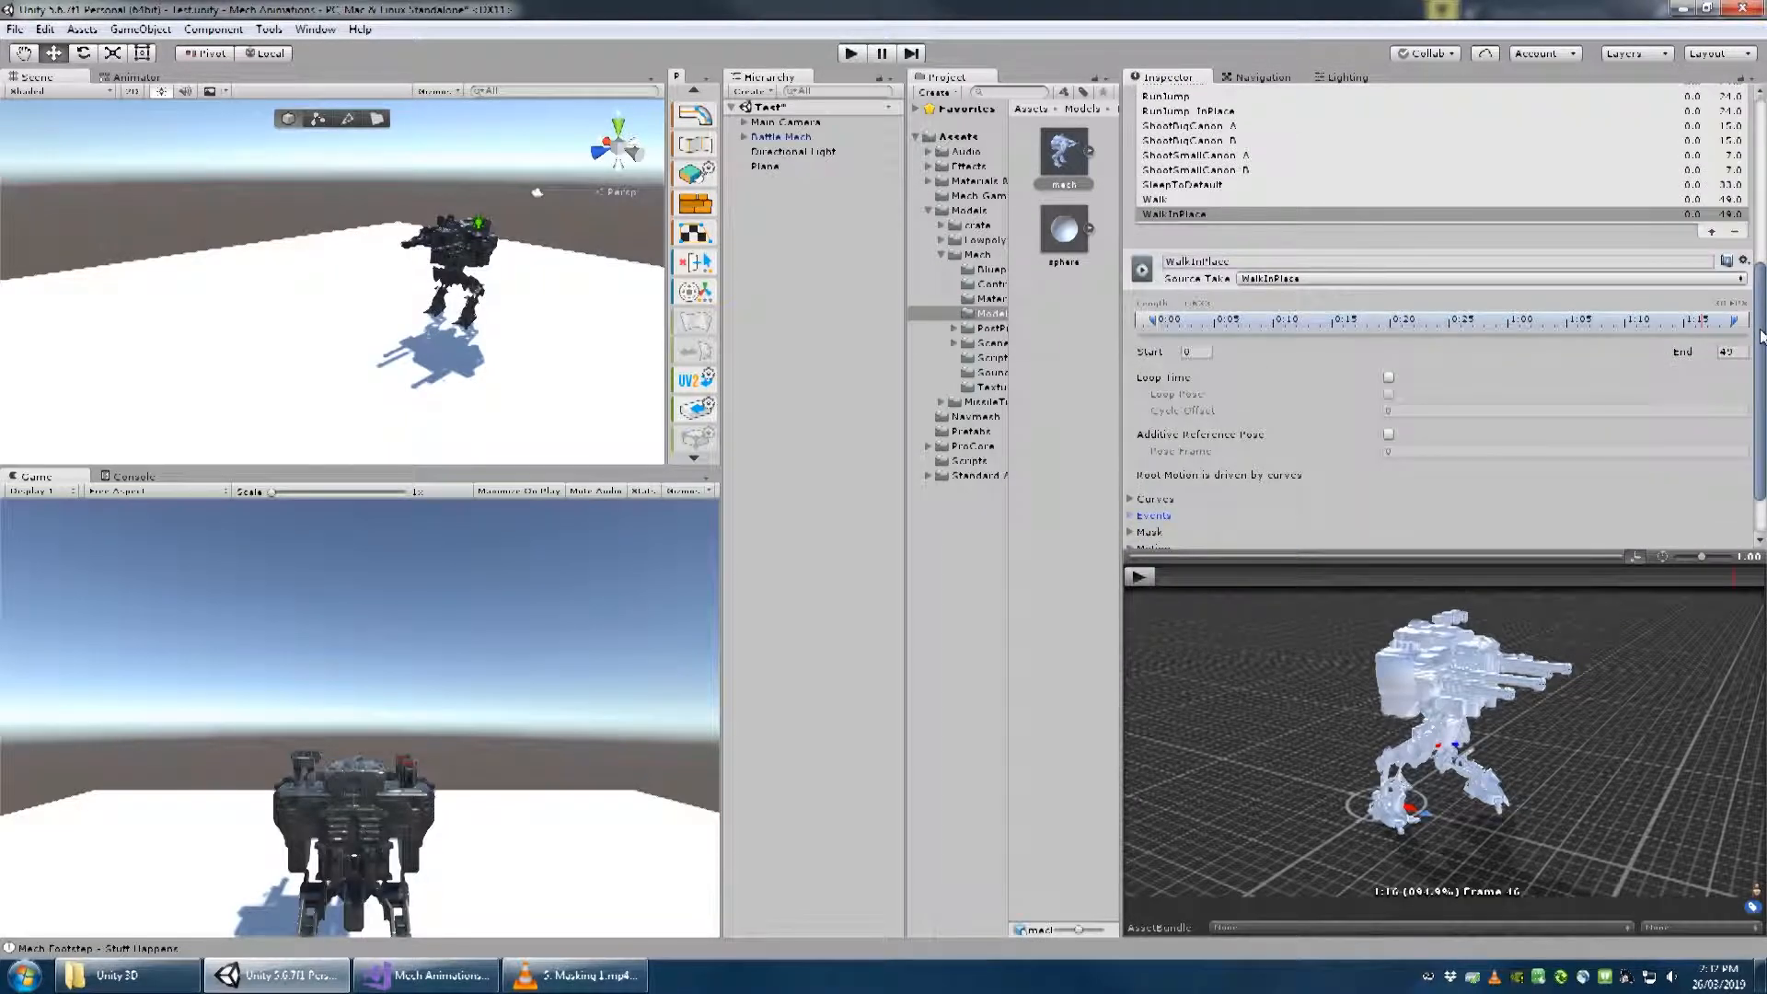
left_click(1089, 154)
left_click_drag(1114, 257, 1130, 192)
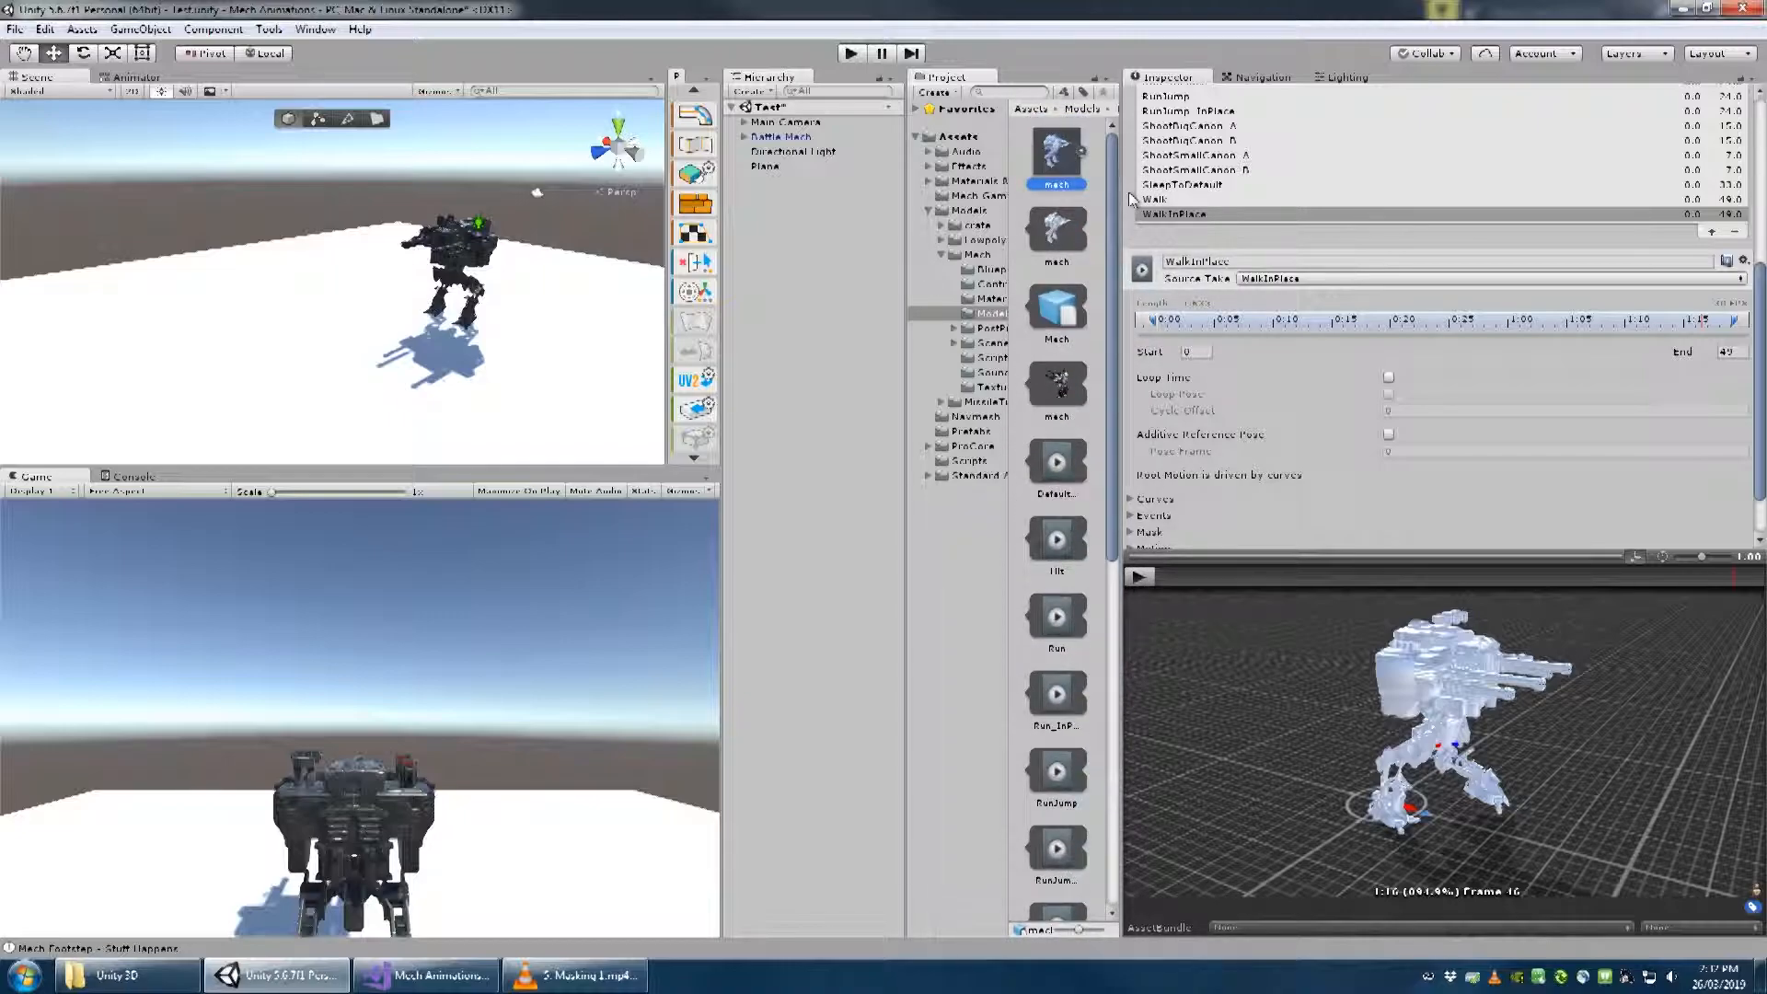
Collapse the mech model asset's contents and test the mech's forward walk in play mode
left_click(1086, 156)
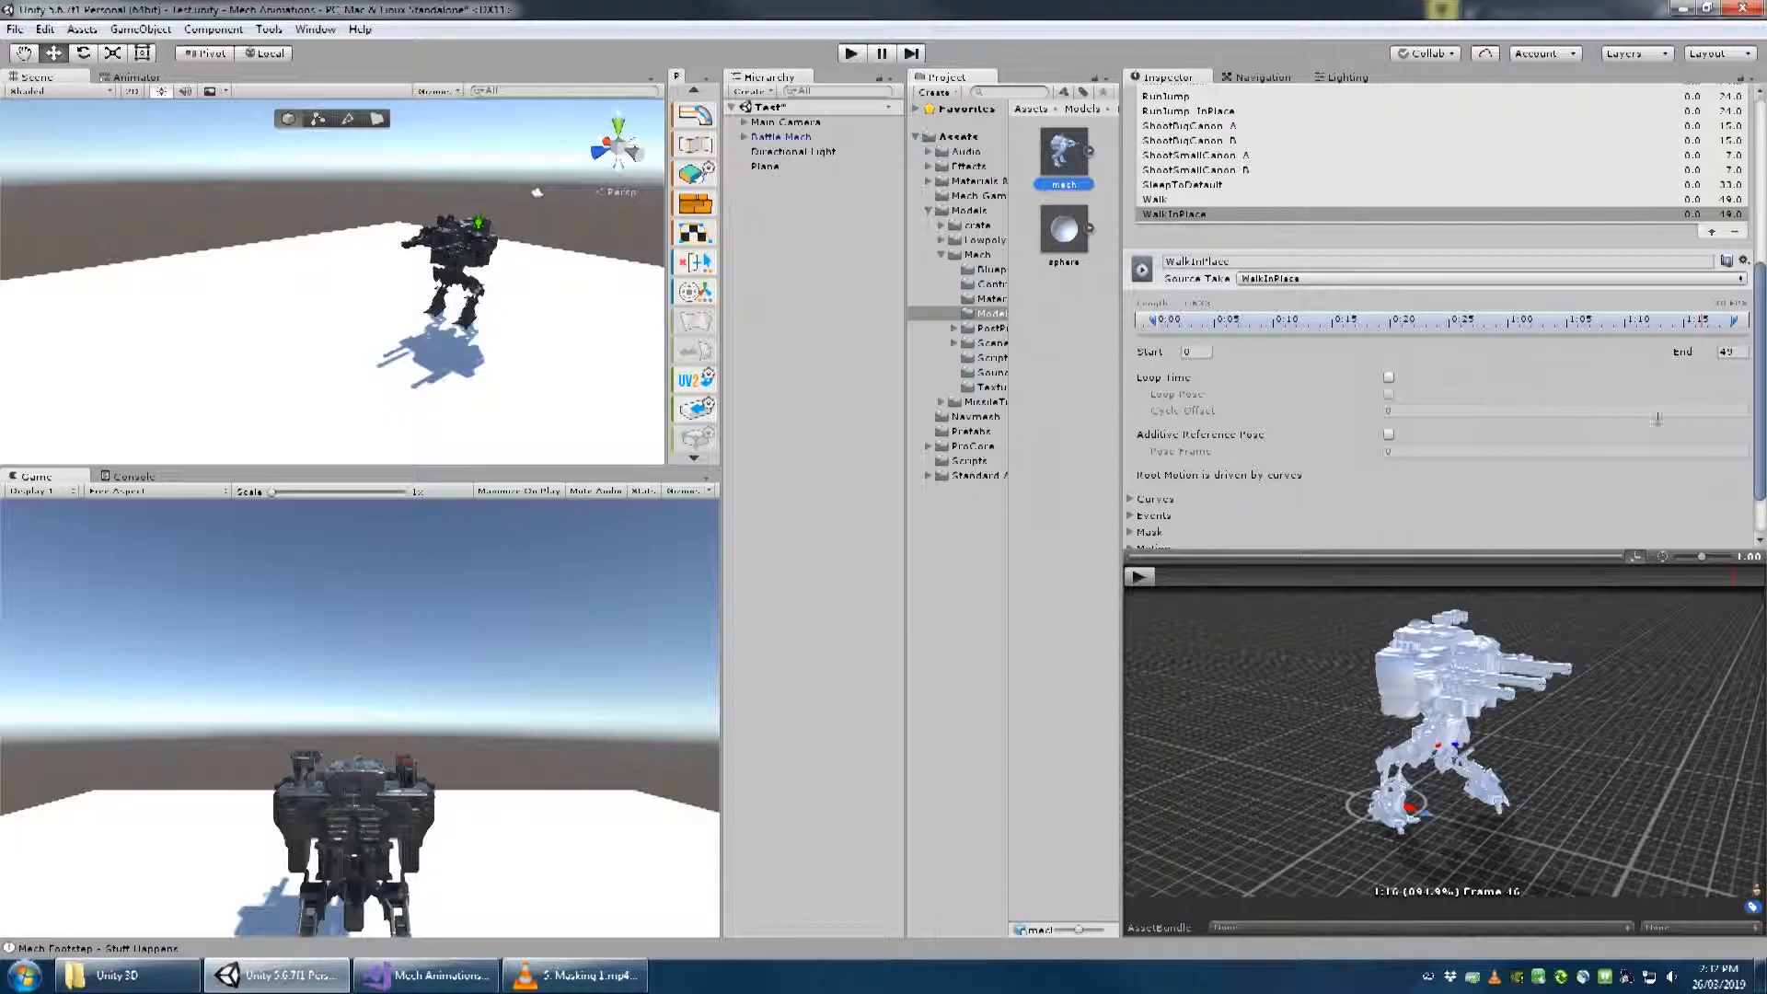
left_click_drag(1756, 376, 1760, 206)
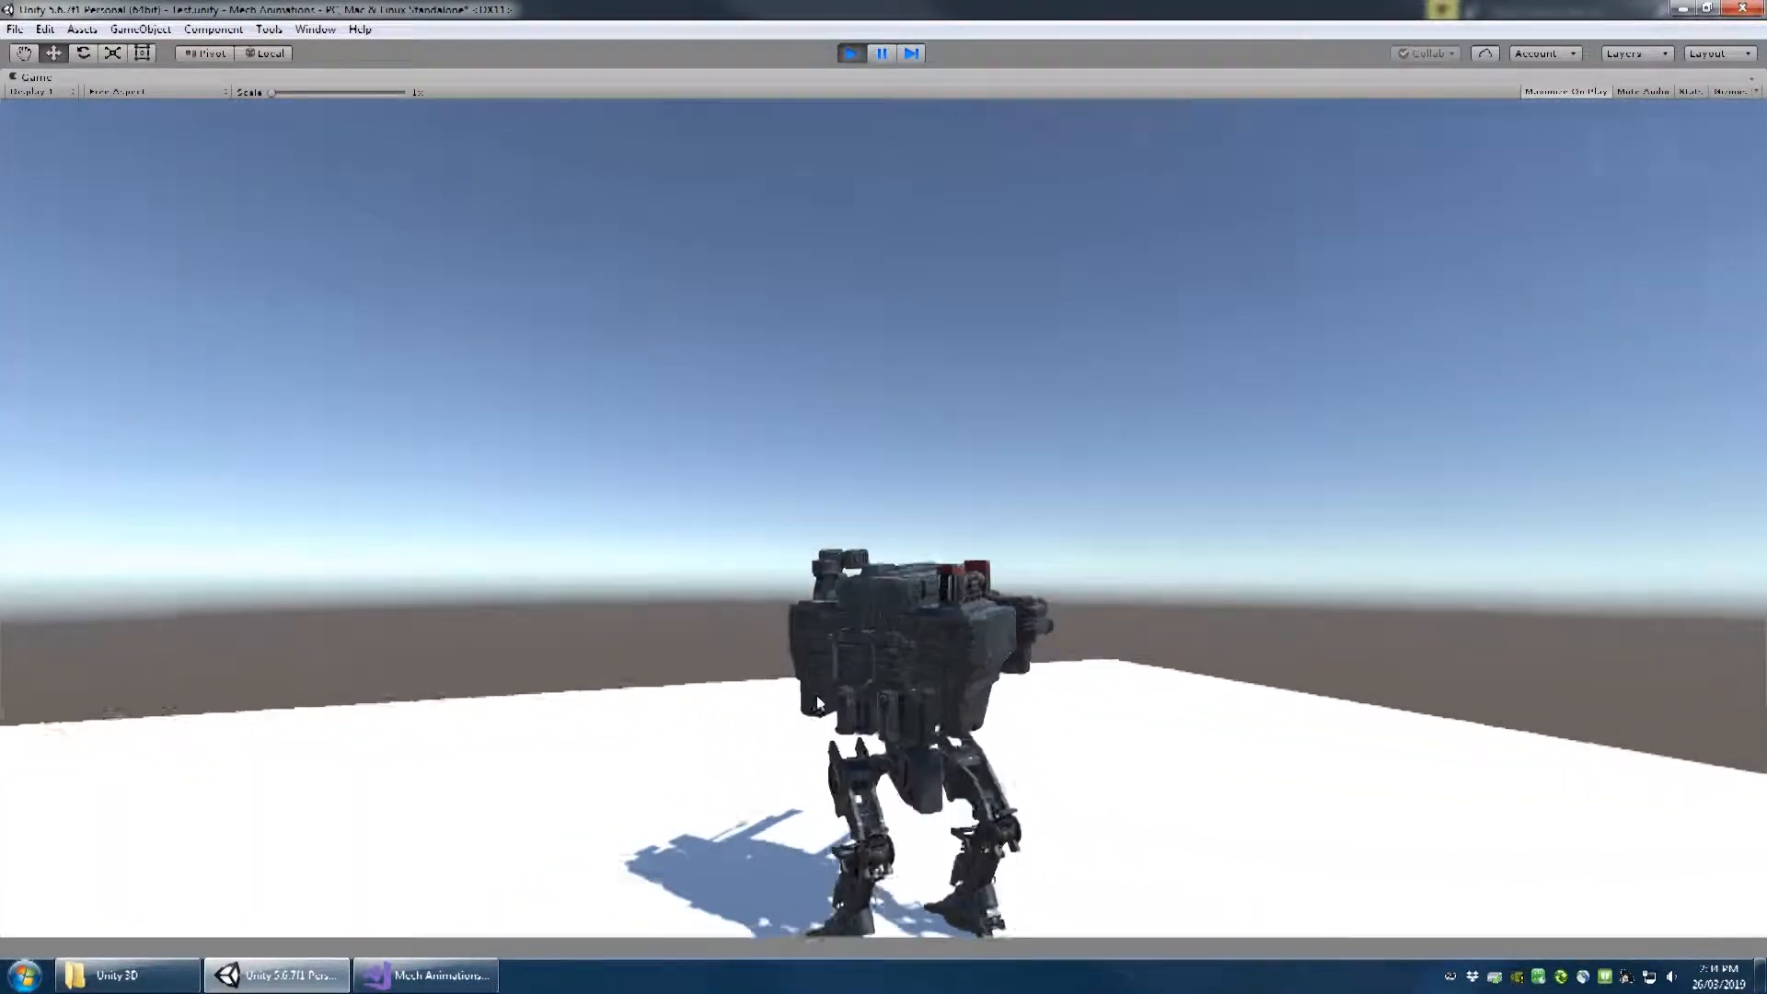
key("w")
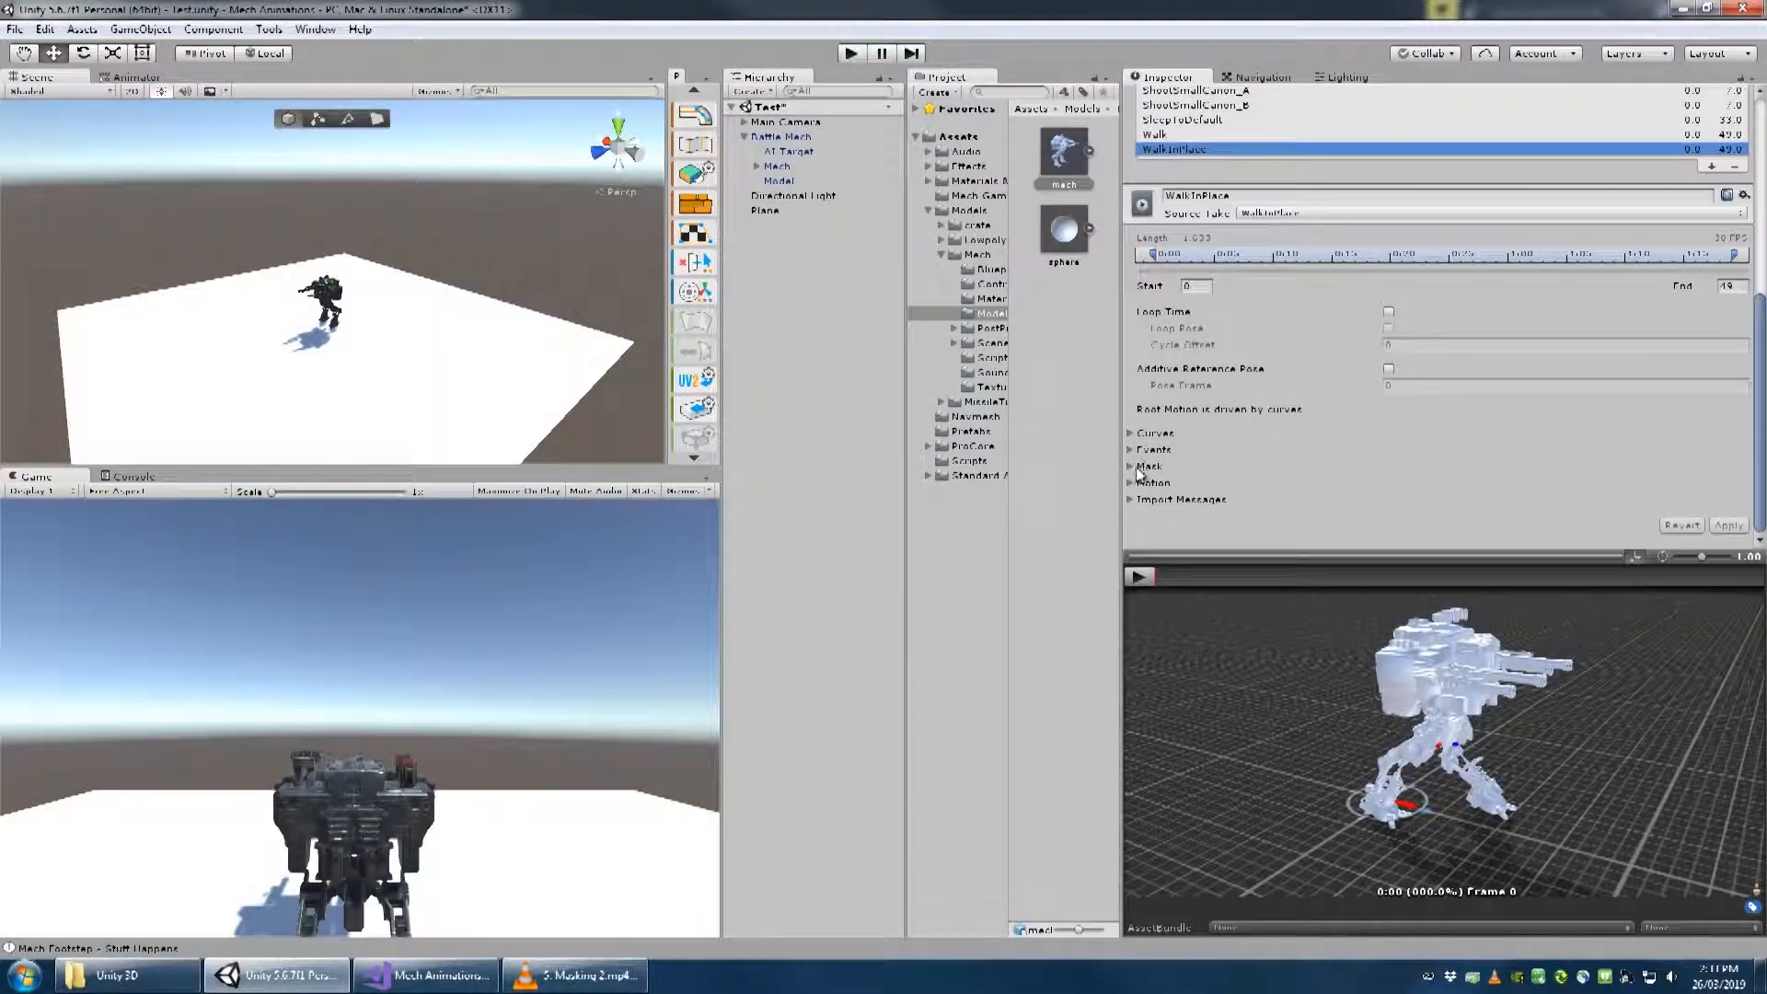
Expand the WalkInPlace clip's mask and examine which bones are enabled in its Transform hierarchy
left_click_drag(1758, 351, 1758, 387)
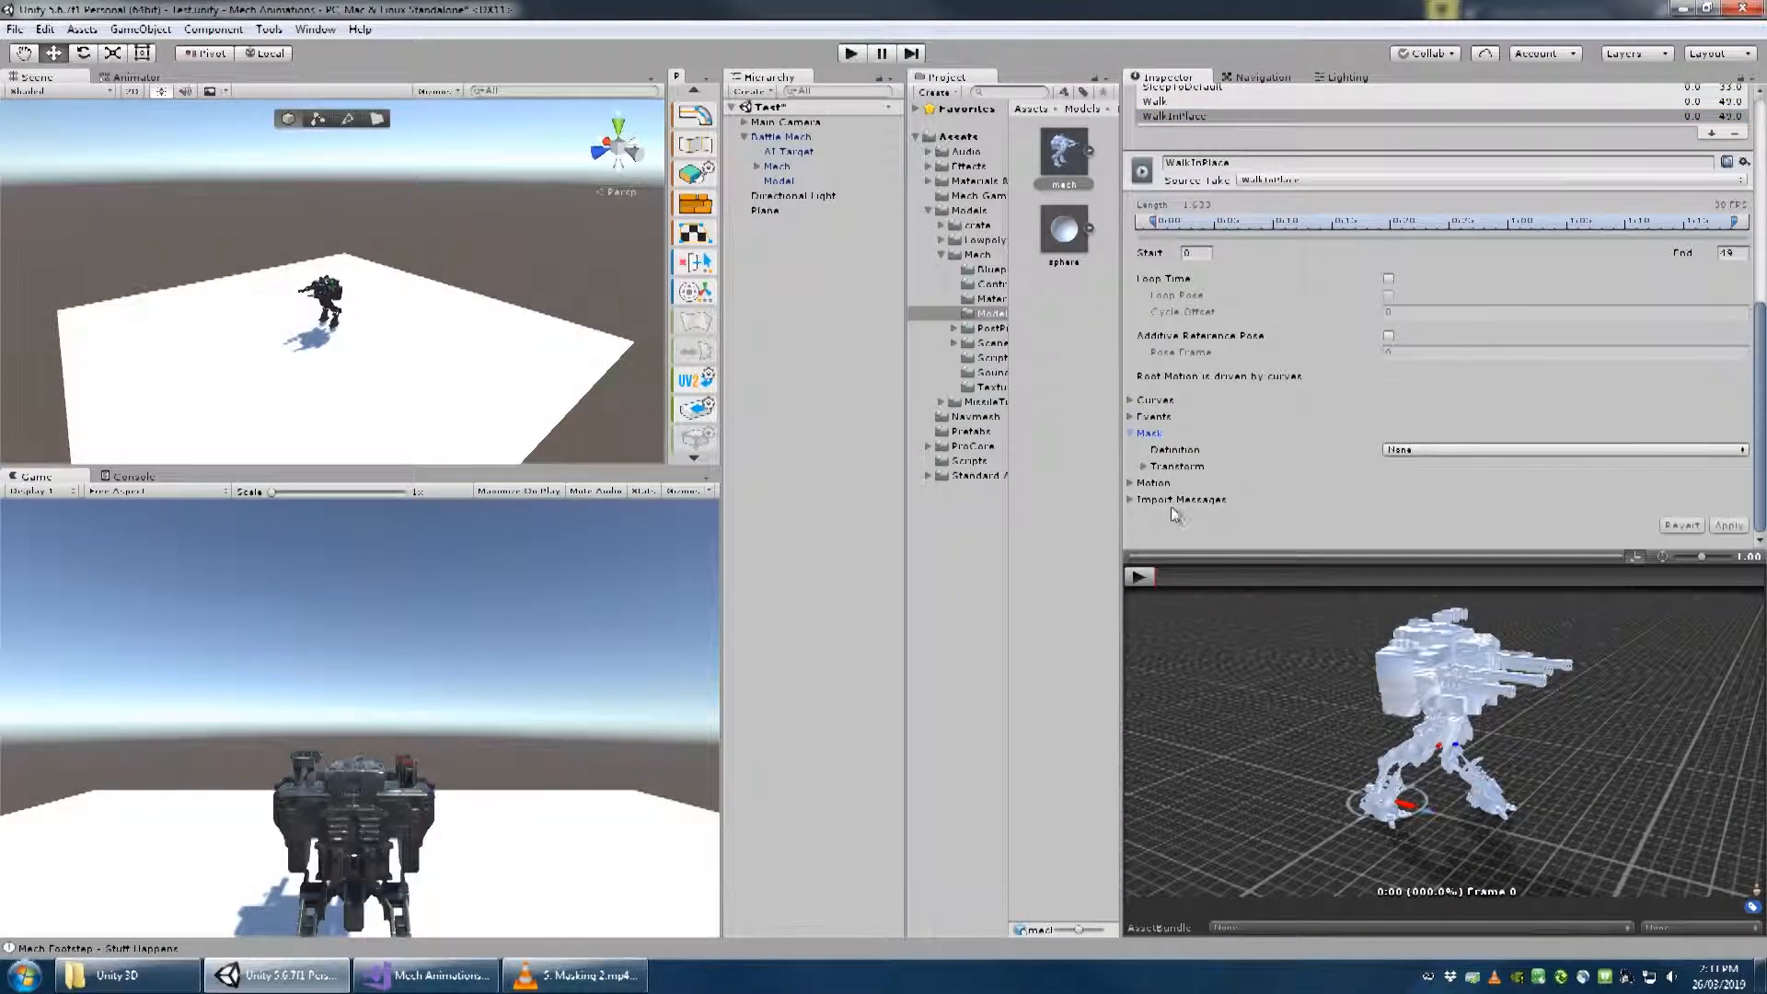
scroll(1340, 496, "down", 3)
left_click_drag(1760, 307, 1760, 363)
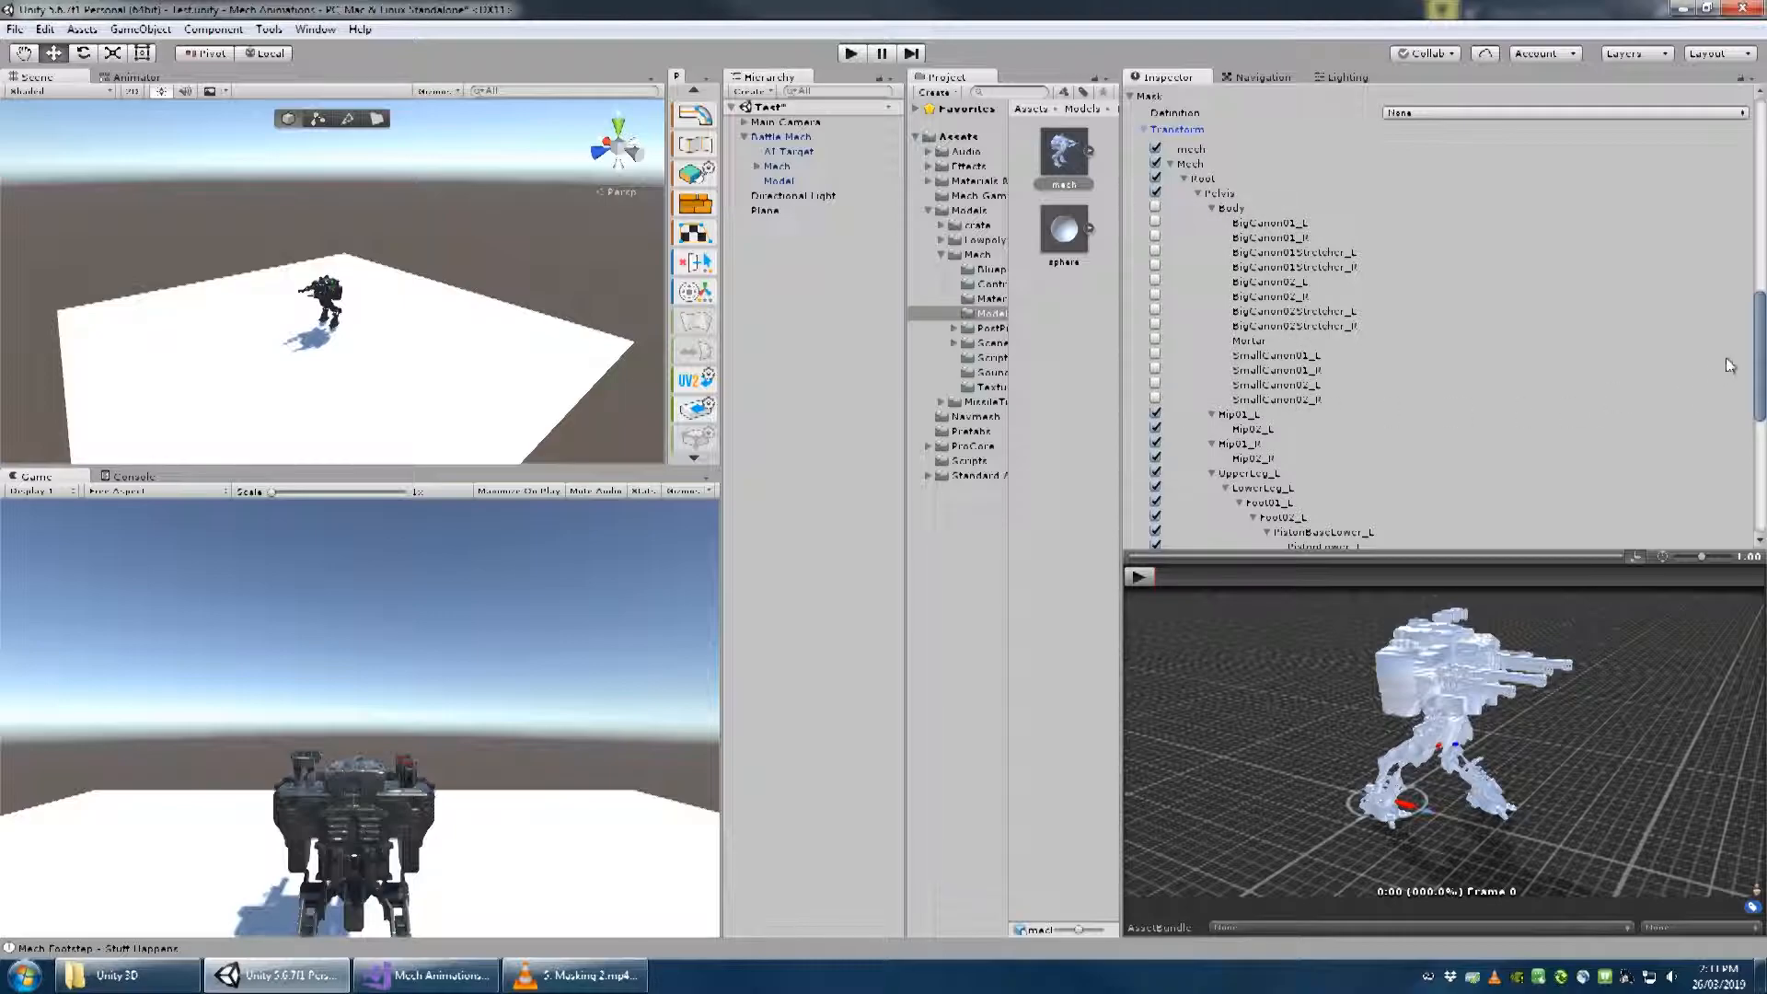
left_click_drag(1760, 362, 1674, 210)
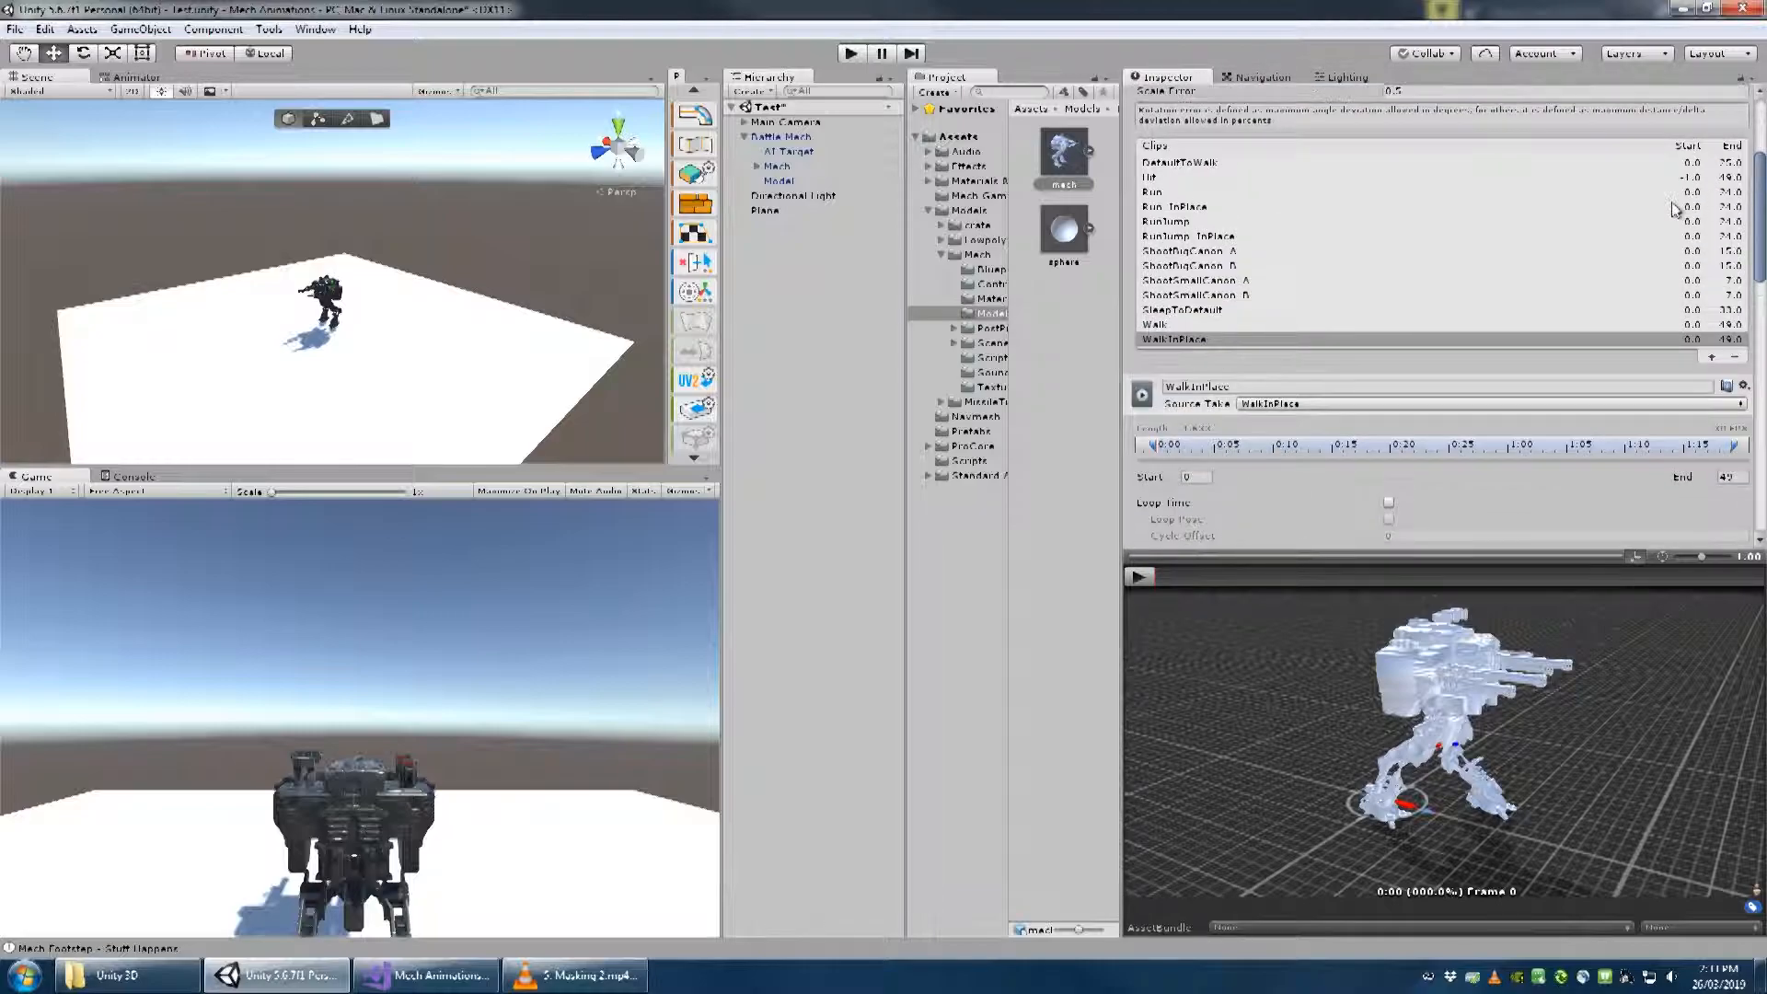
Select the ShootSmallCanon_B clip, examine its mask's Transform hierarchy, and widen the Scene and Game views
left_click(1210, 297)
left_click_drag(1760, 254, 1735, 435)
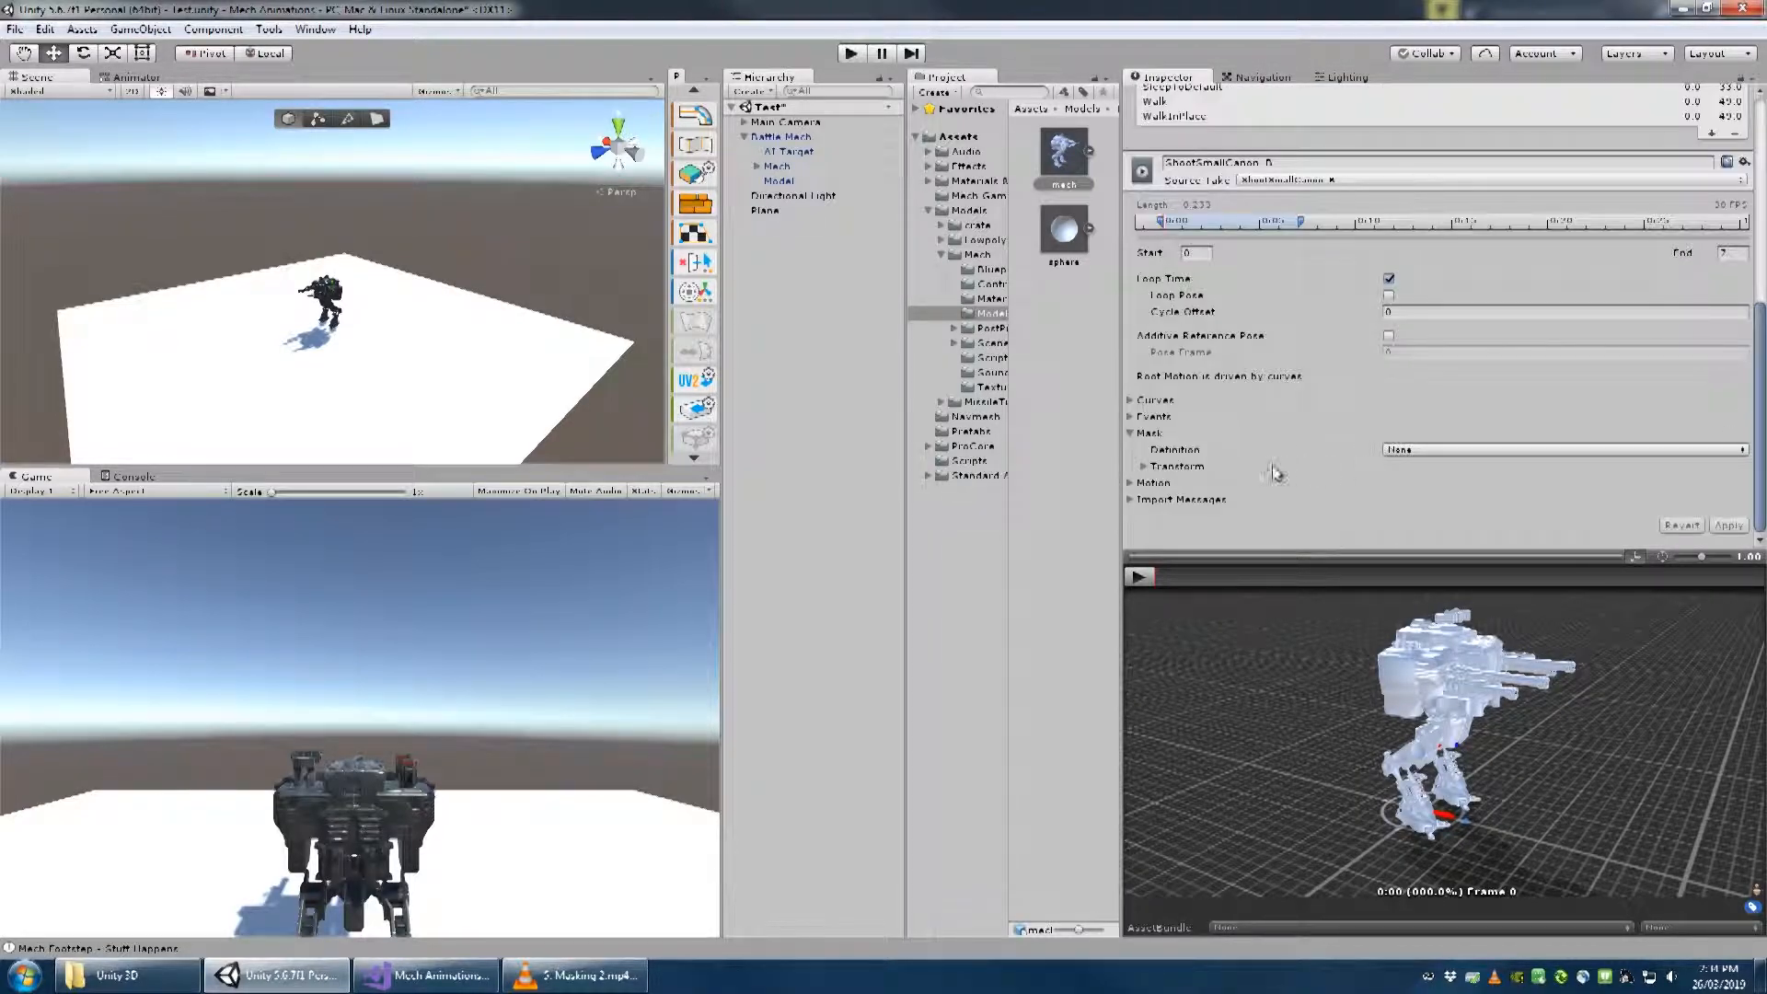
scroll(1396, 474, "down", 5)
scroll(1739, 361, "down", 8)
left_click_drag(1754, 429, 1758, 178)
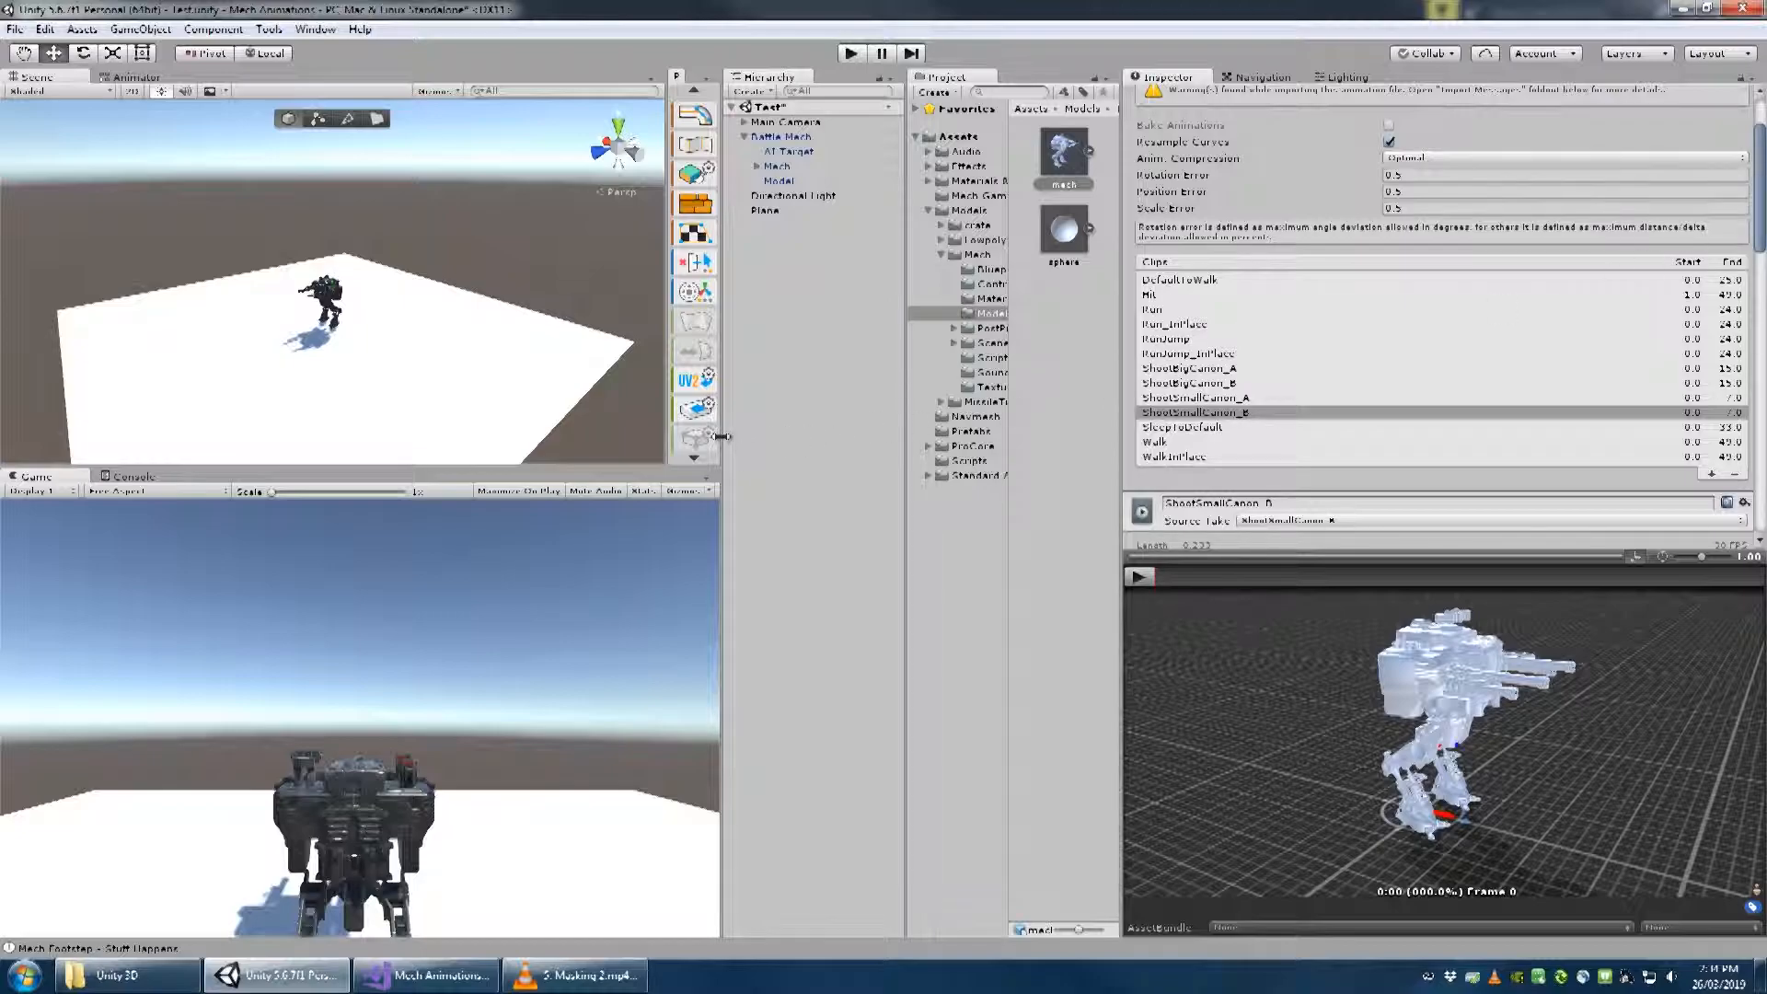
left_click_drag(723, 437, 1177, 446)
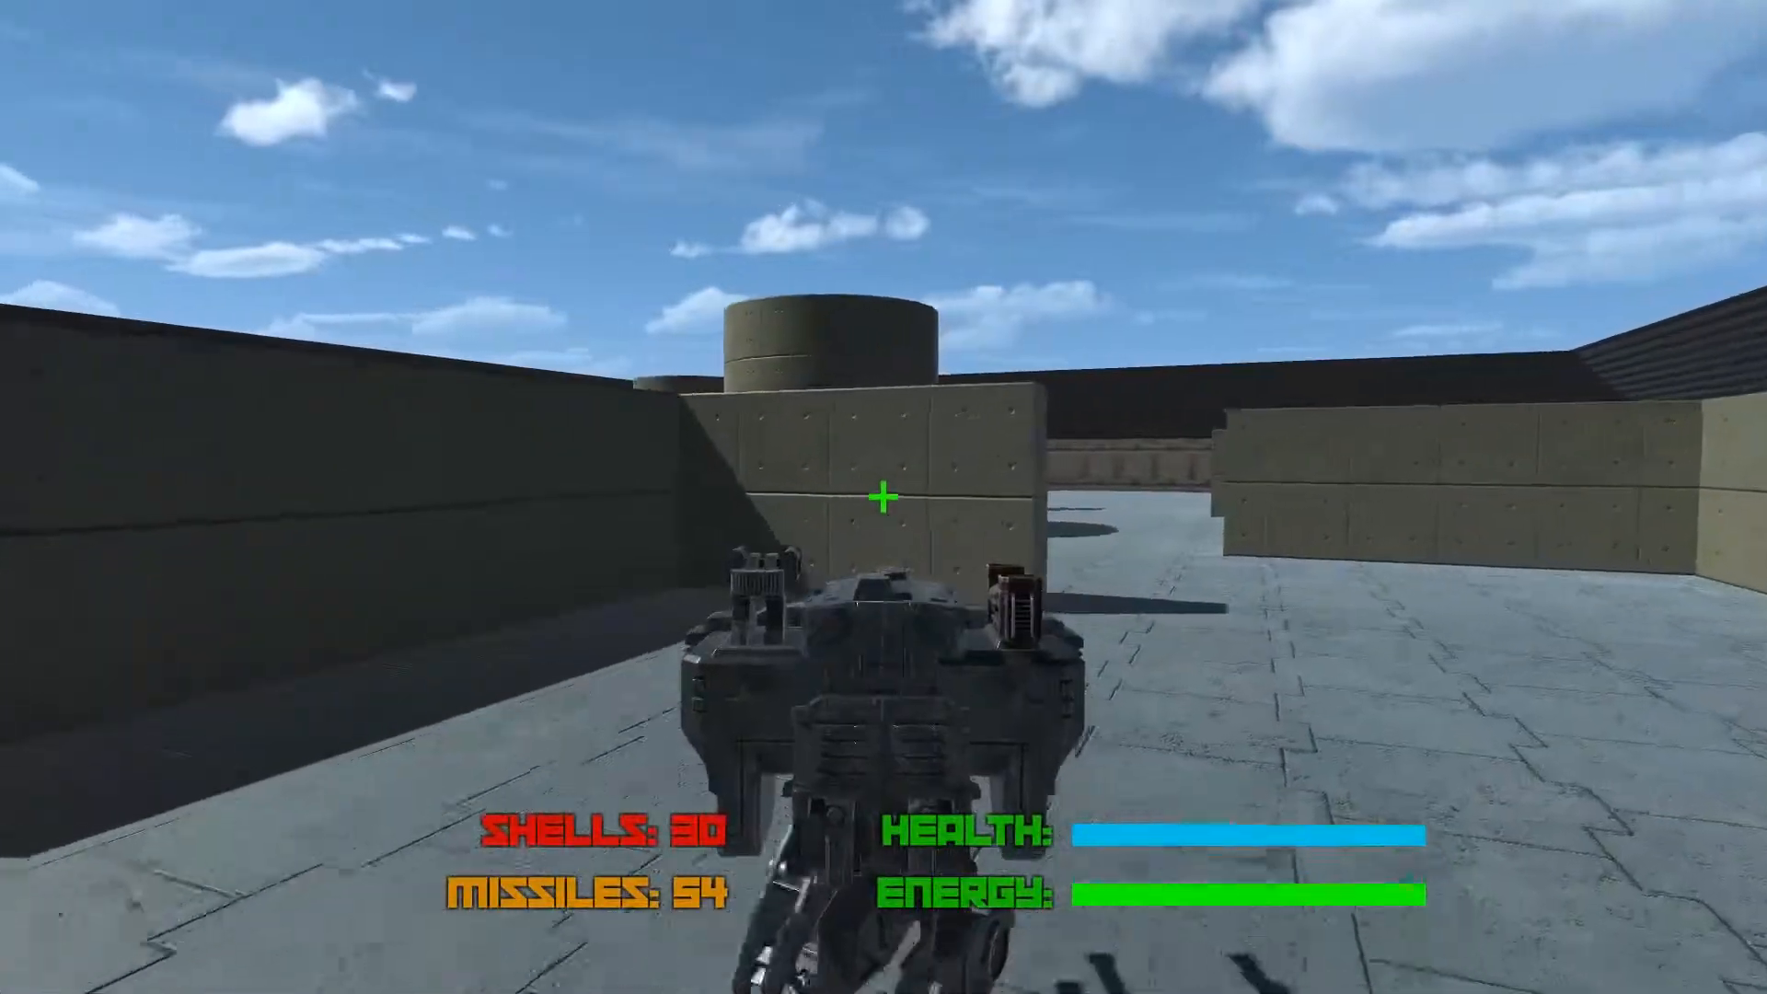
key("w")
left_click(883, 497)
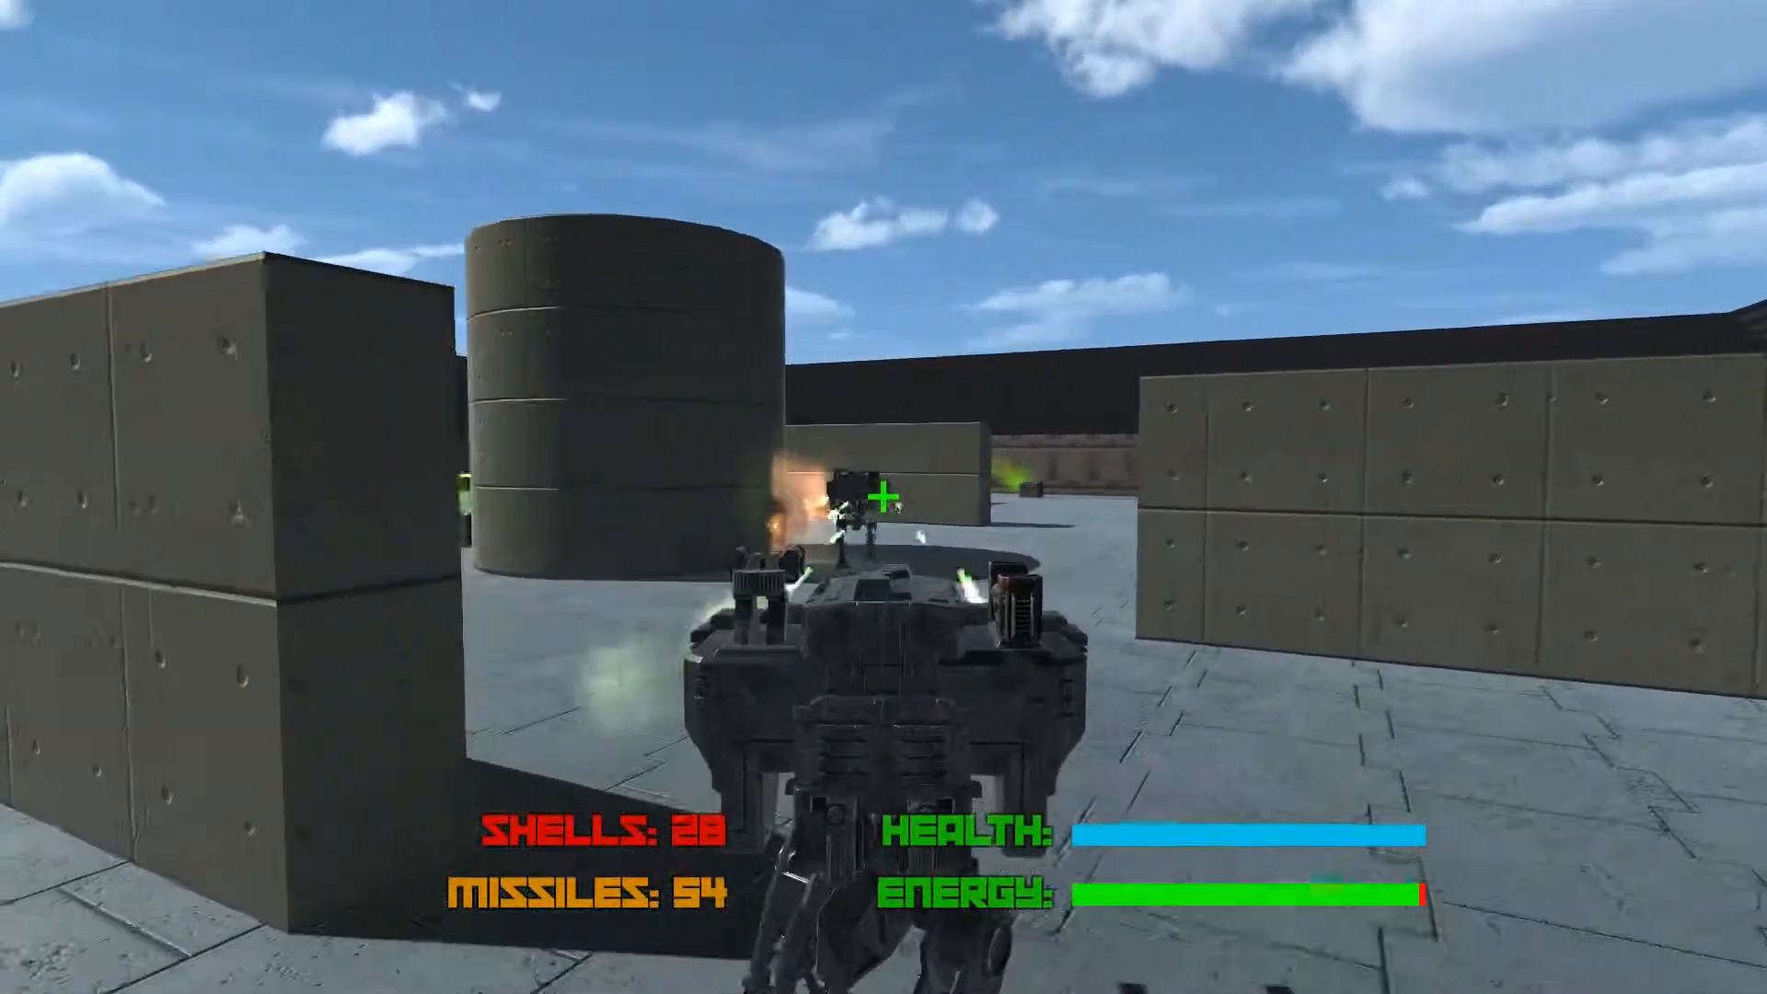
key("w")
left_click(883, 497)
left_click(884, 497)
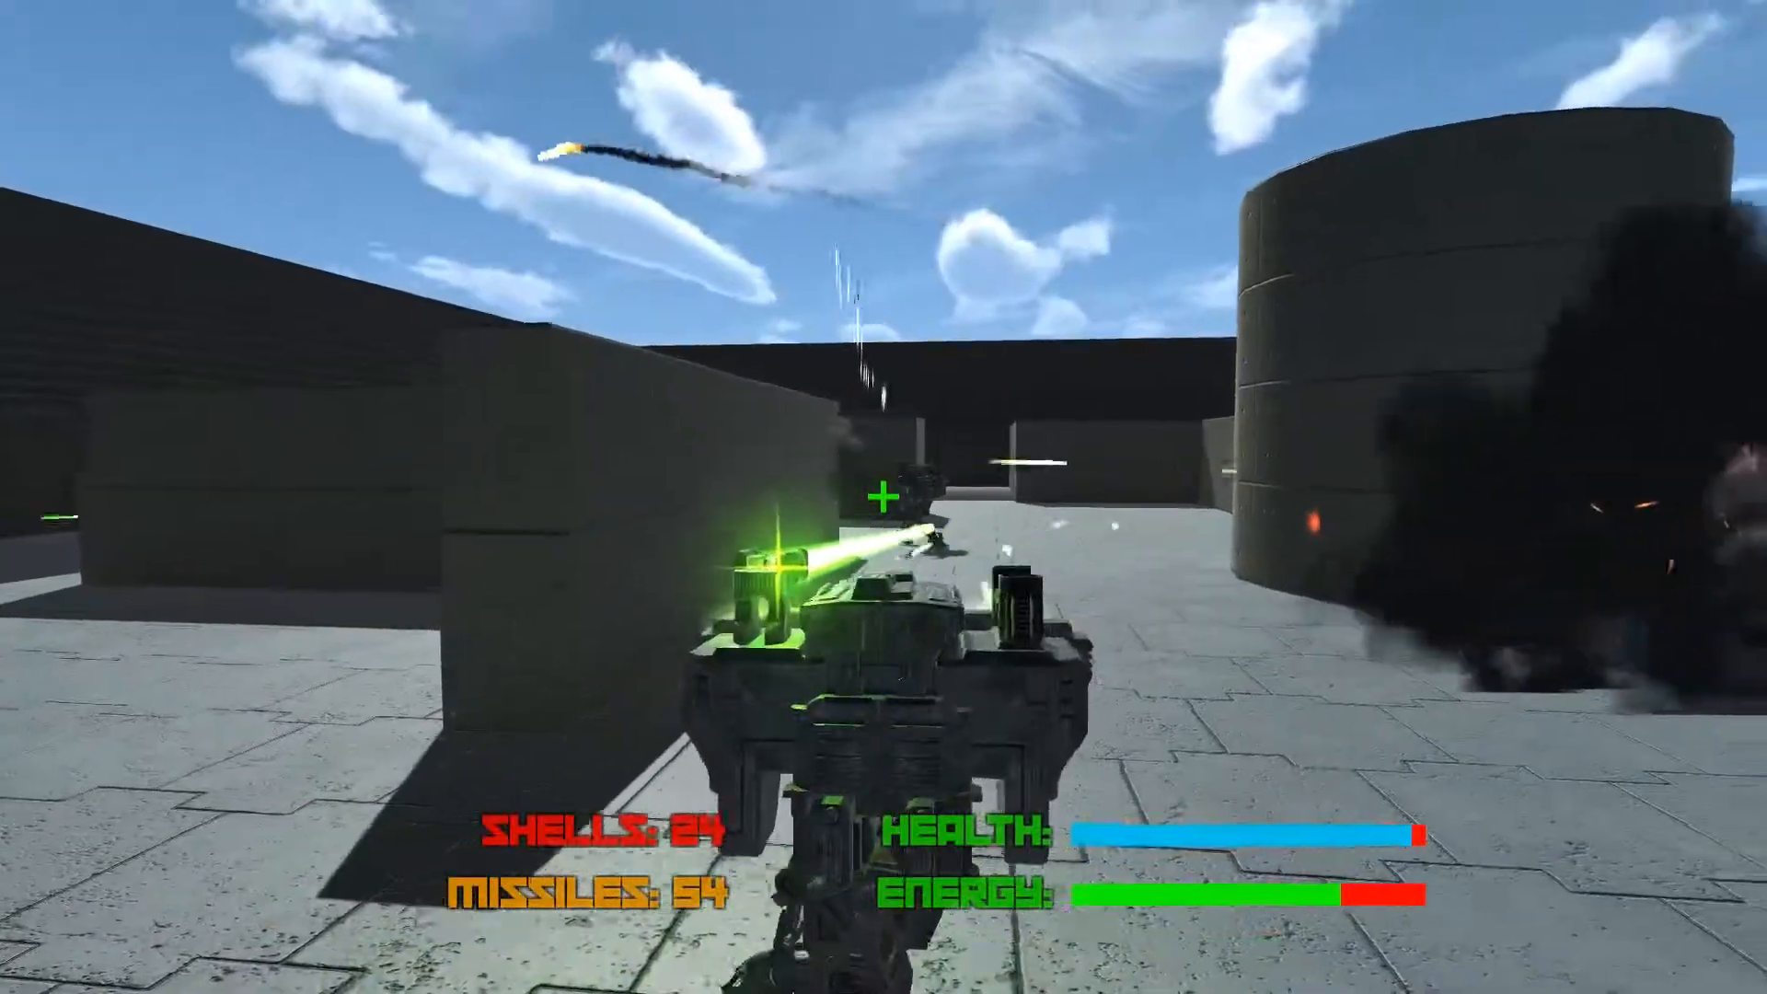
key("w")
left_click(884, 497)
left_click(884, 497)
left_click(883, 497)
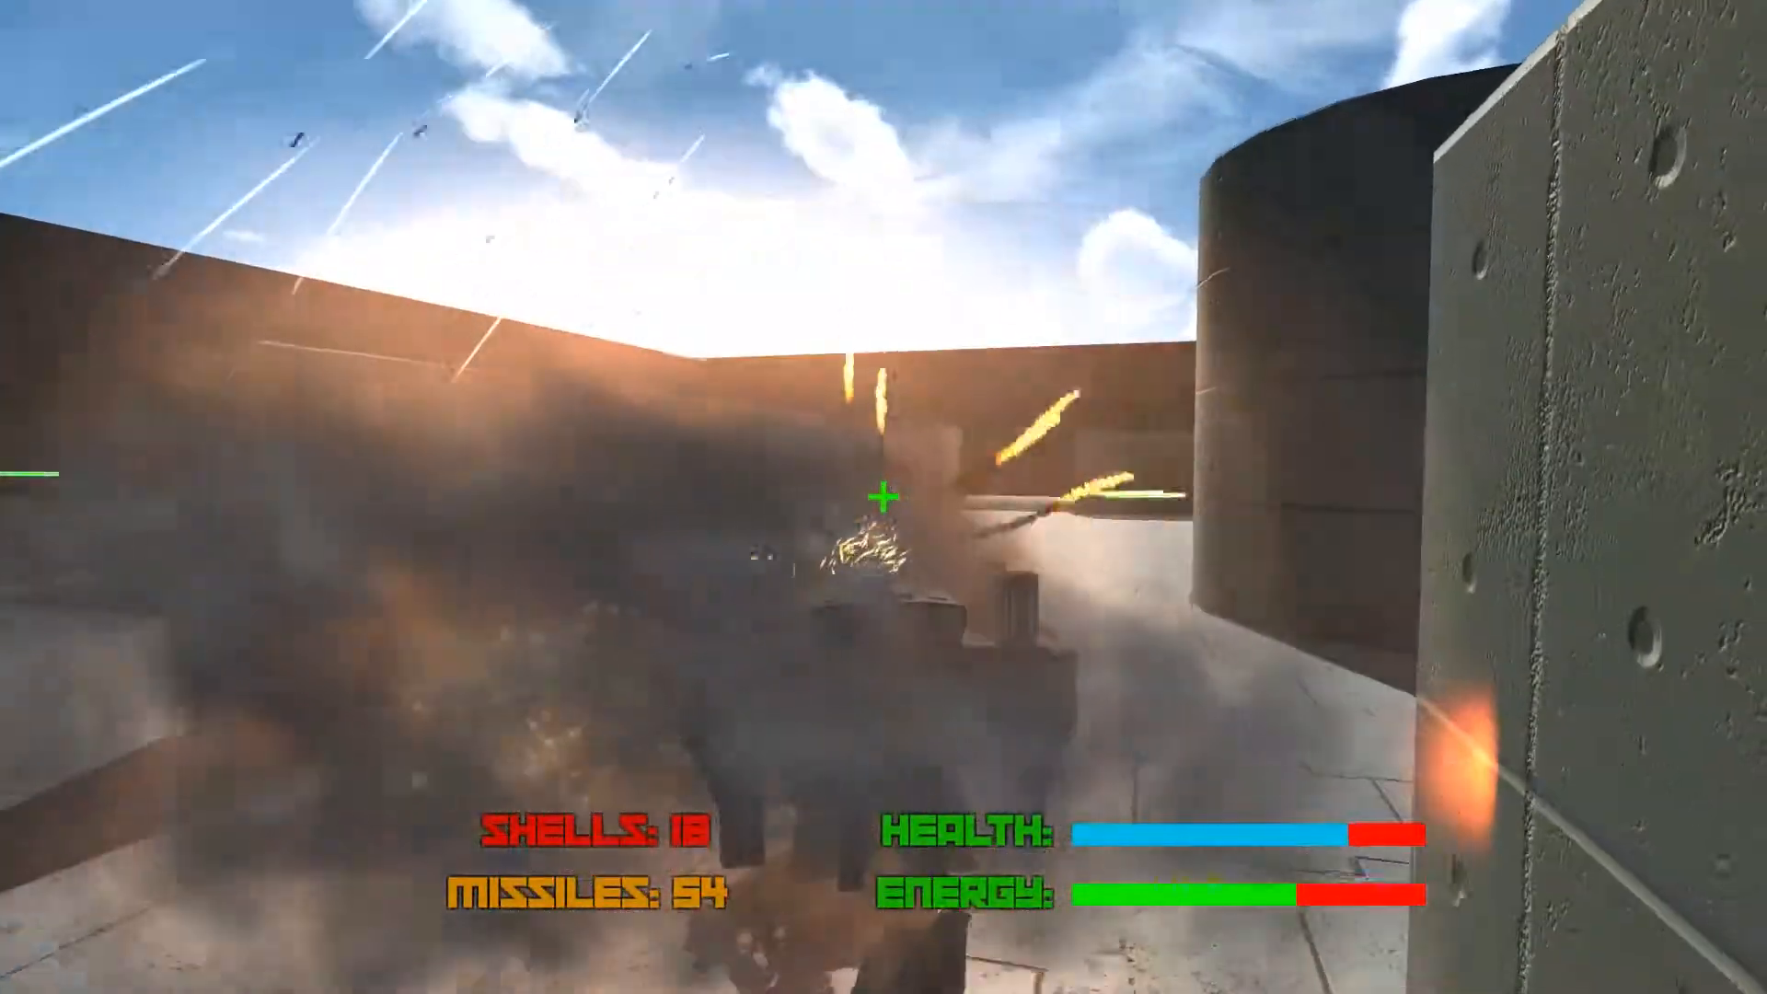
key("d")
key("w")
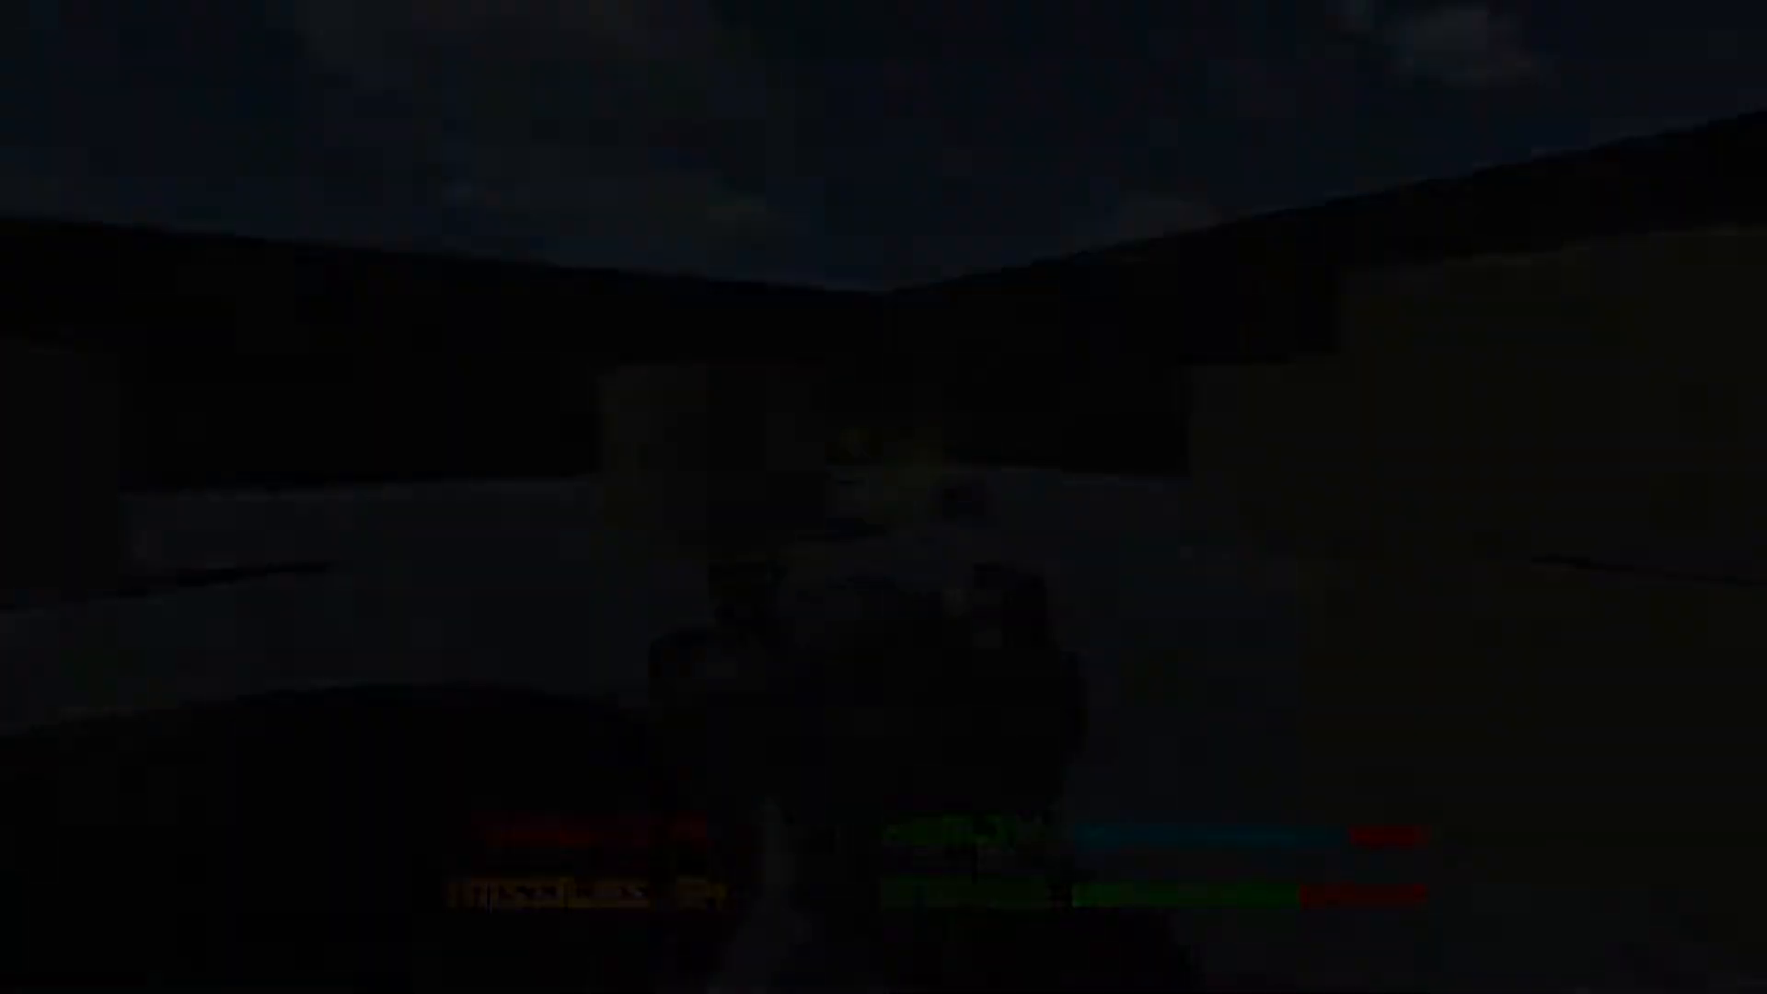